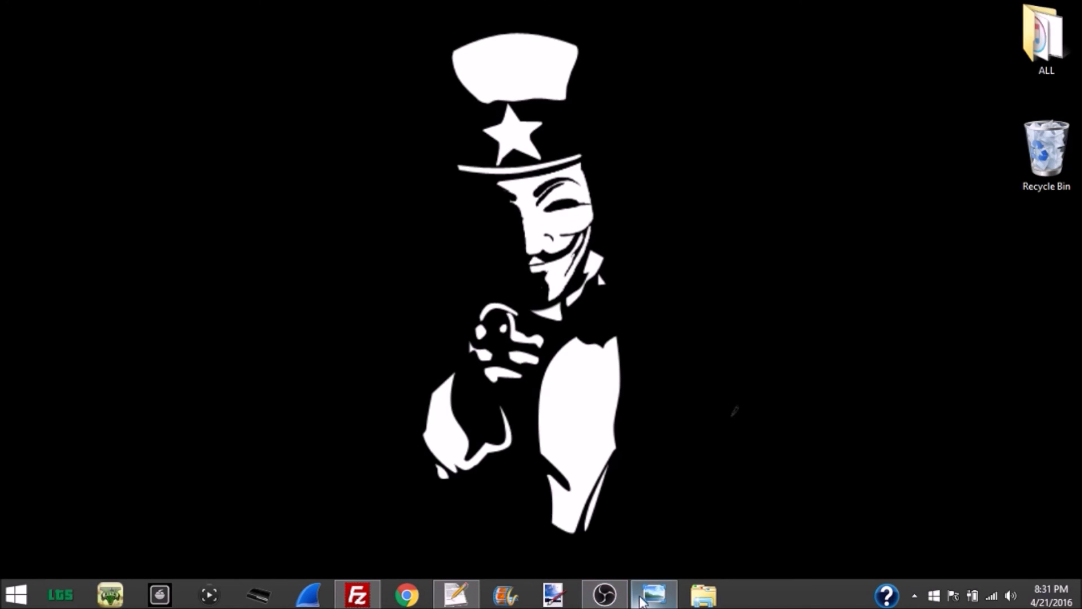
View the open screenshot of the car with the custom livery and minimize the photo viewer.
click(643, 601)
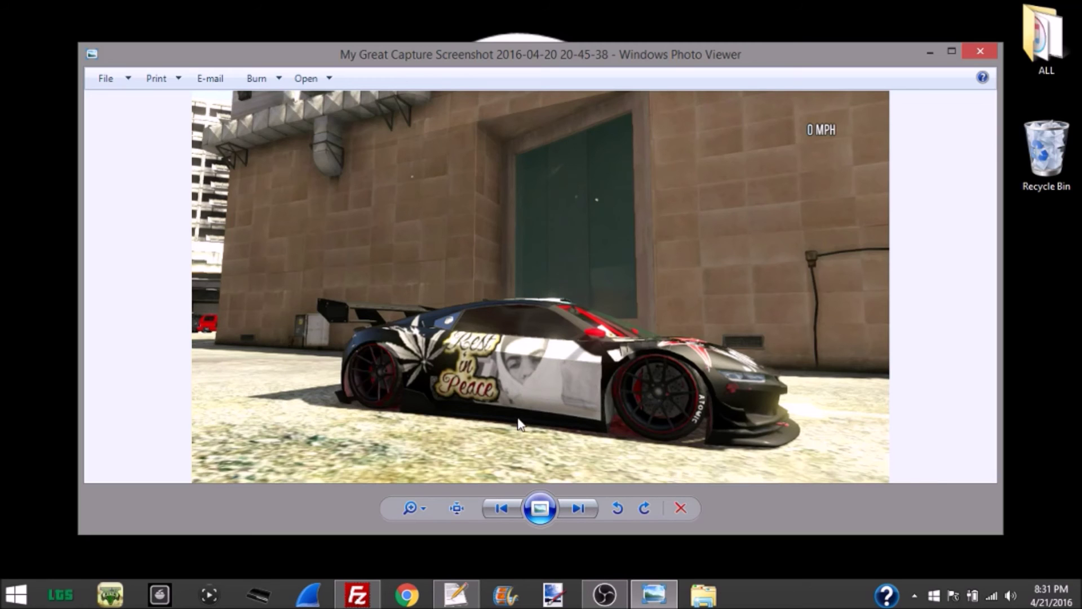
click(929, 53)
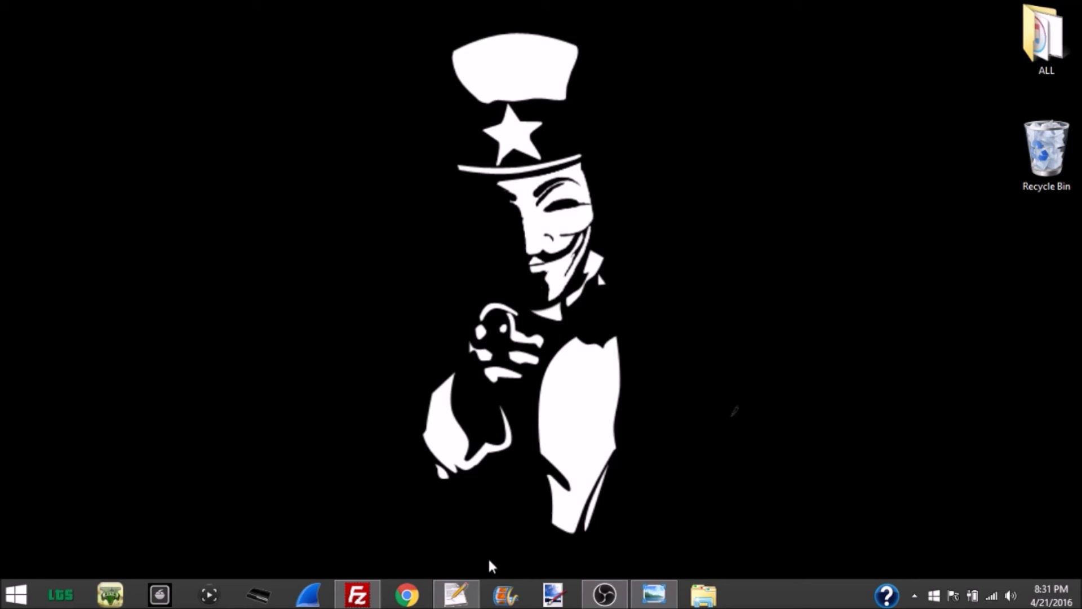
Create a new folder on the desktop named PROJECT TUTORIAL.
right_click(270, 186)
mouse_move(356, 364)
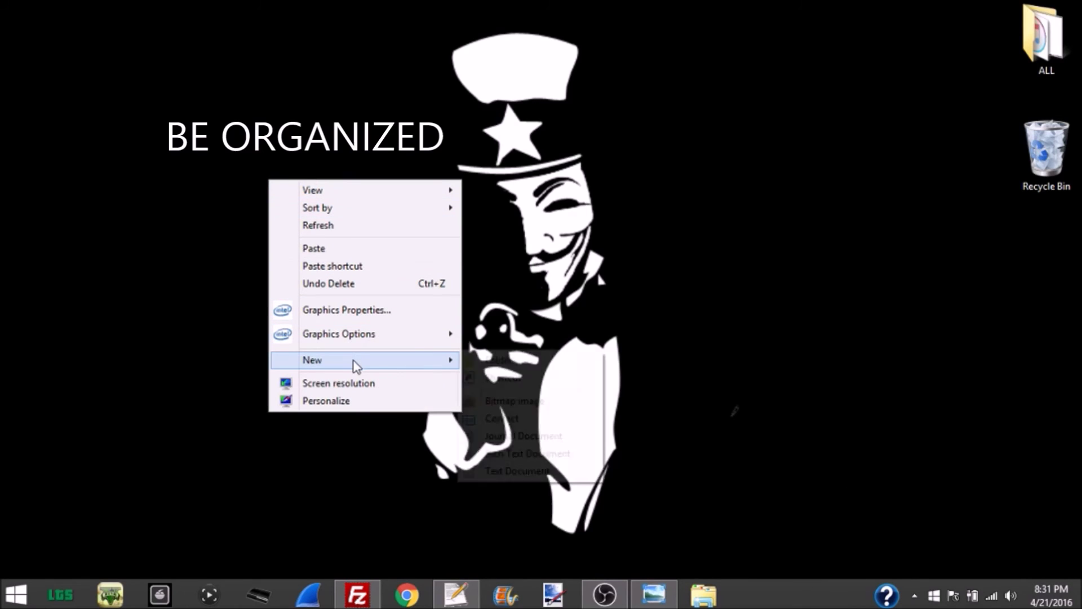
click(489, 367)
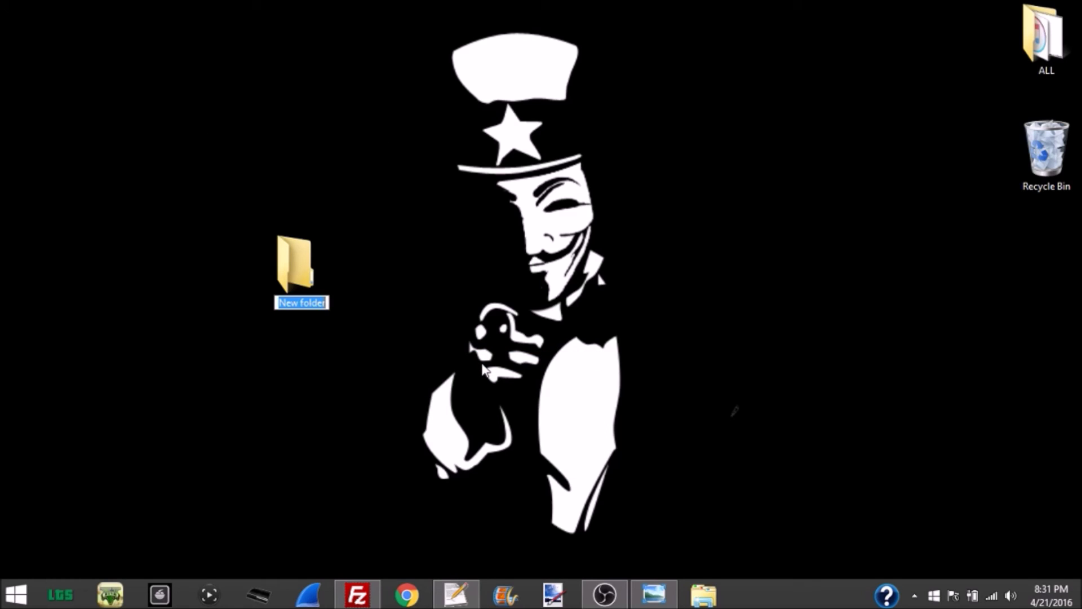
text(P)
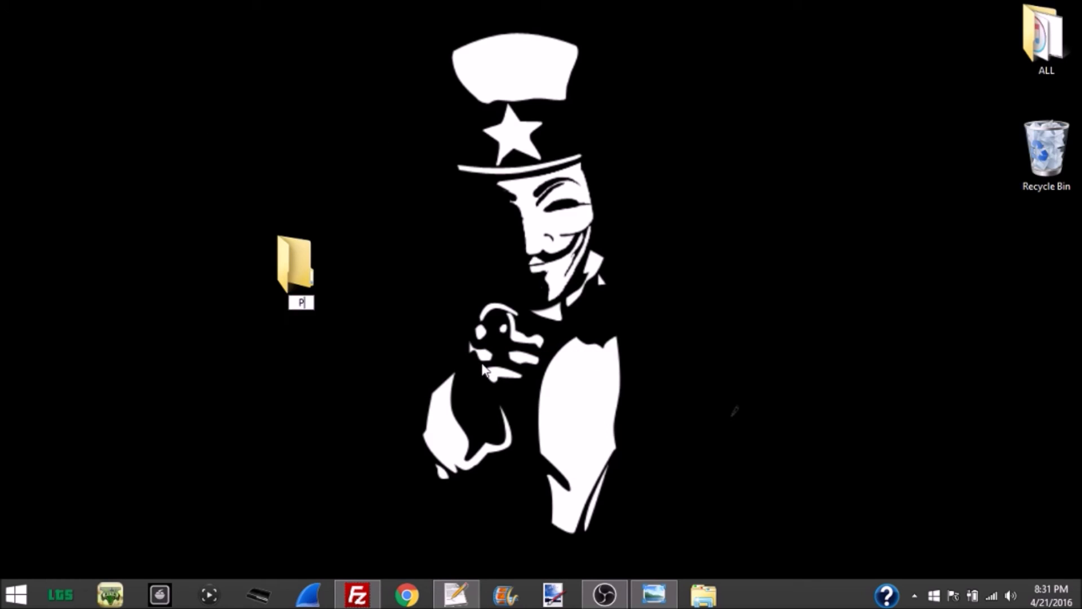
text(ROJECT TU)
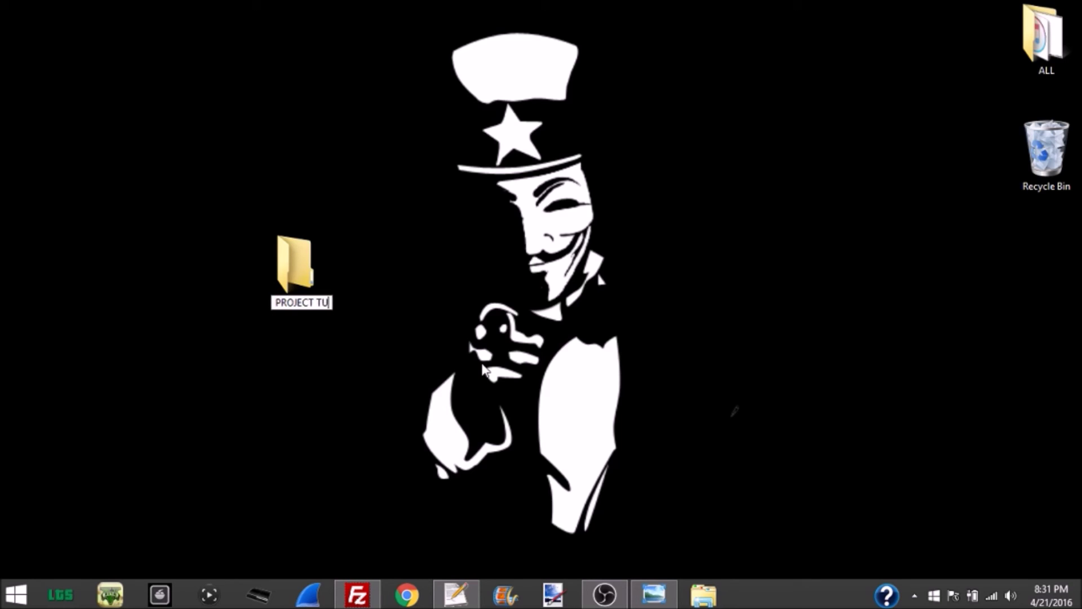
text(TORIAL)
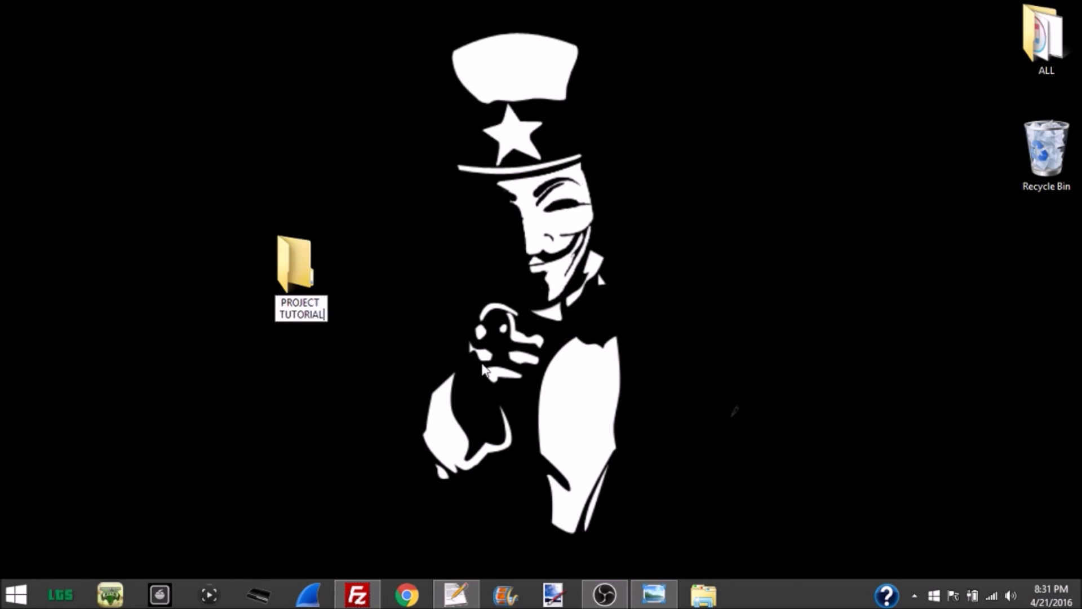
key(Return)
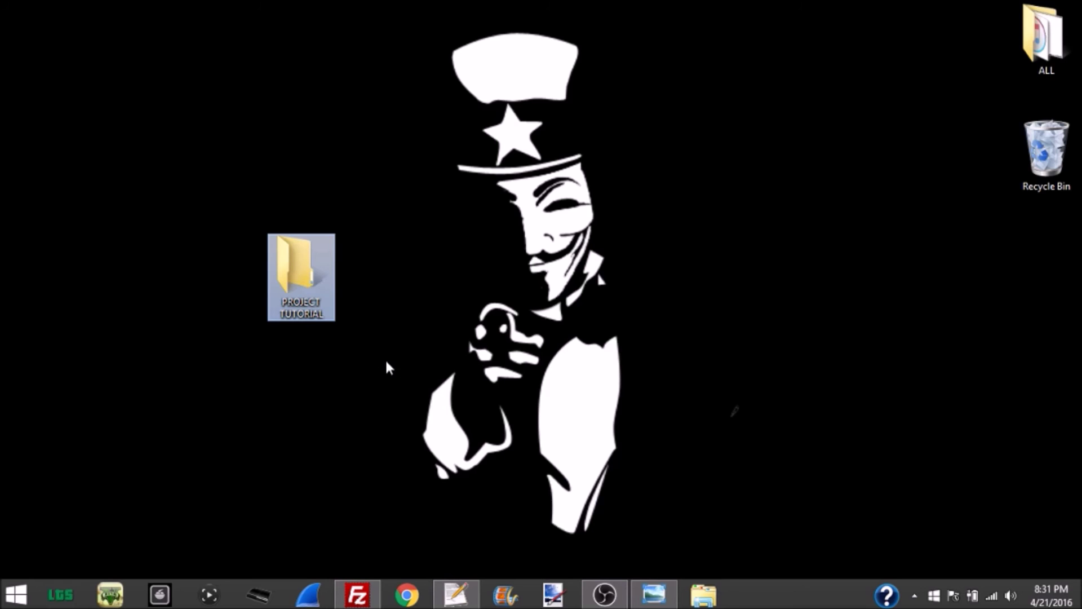
Create a subfolder named EDAT inside PROJECT TUTORIAL, check its contents and close the folder window.
double_click(309, 298)
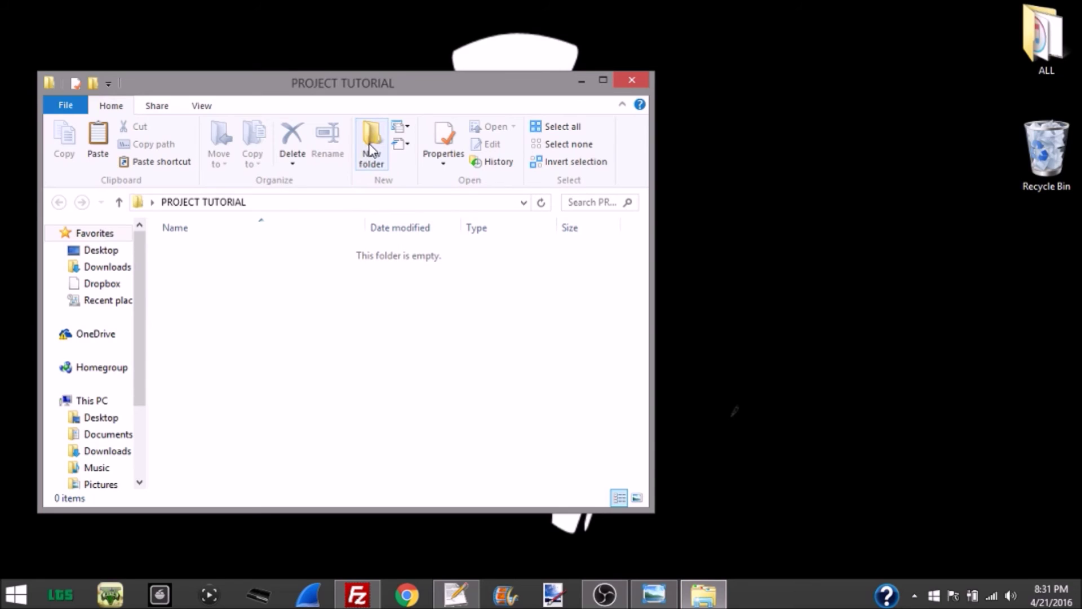
drag(373, 73, 372, 1)
click(364, 85)
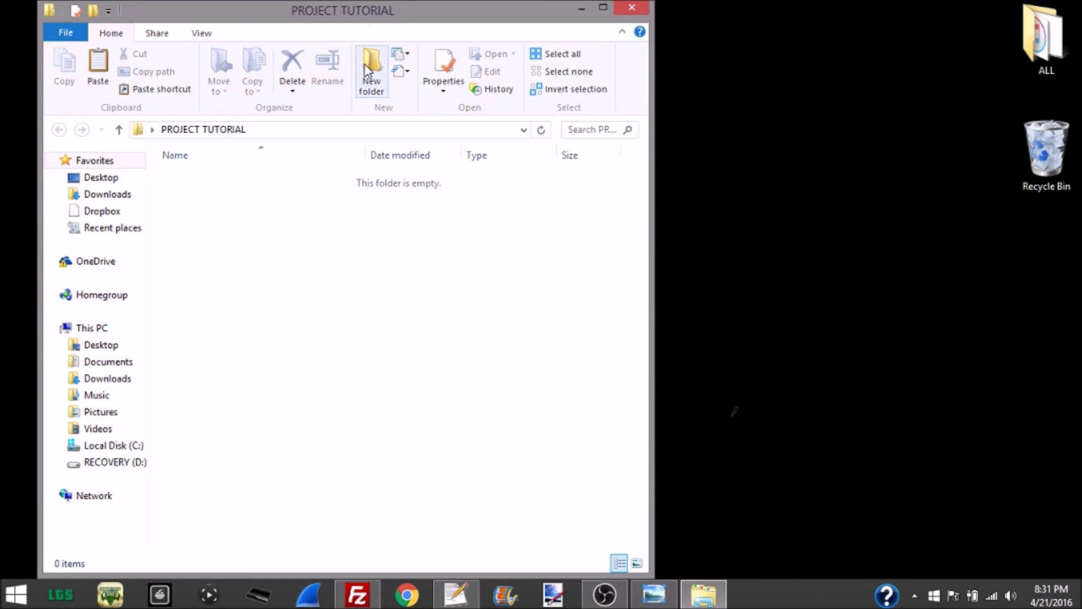
text(EDAT)
click(324, 194)
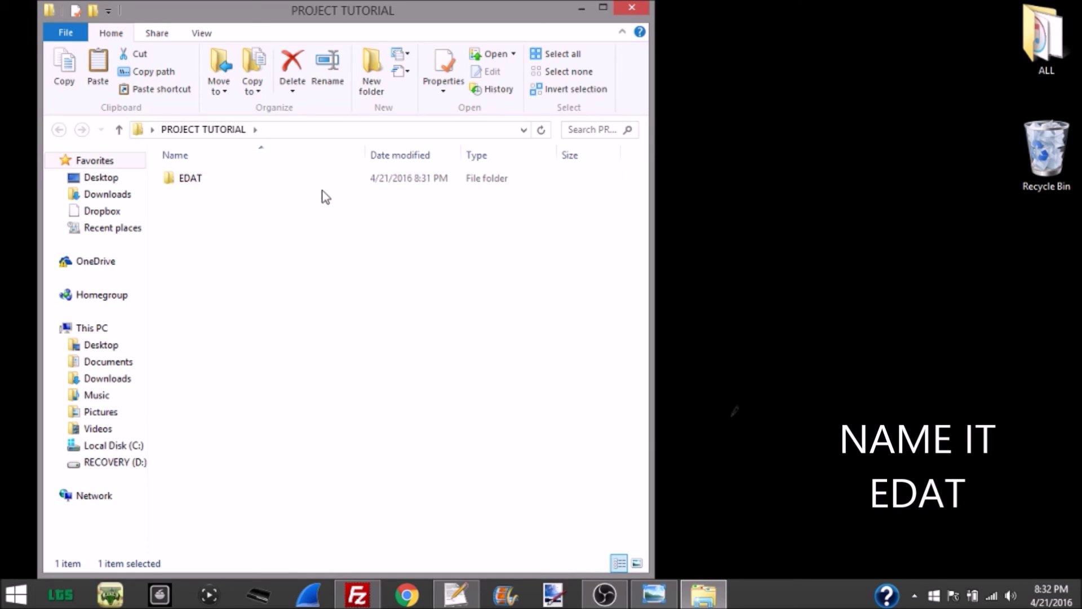
double_click(259, 181)
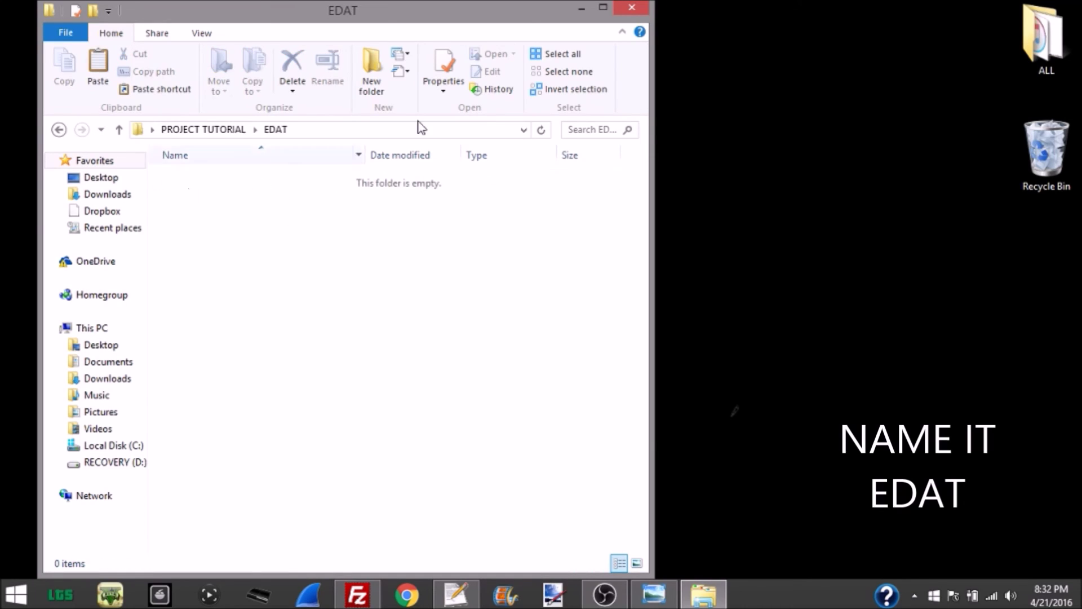
click(631, 10)
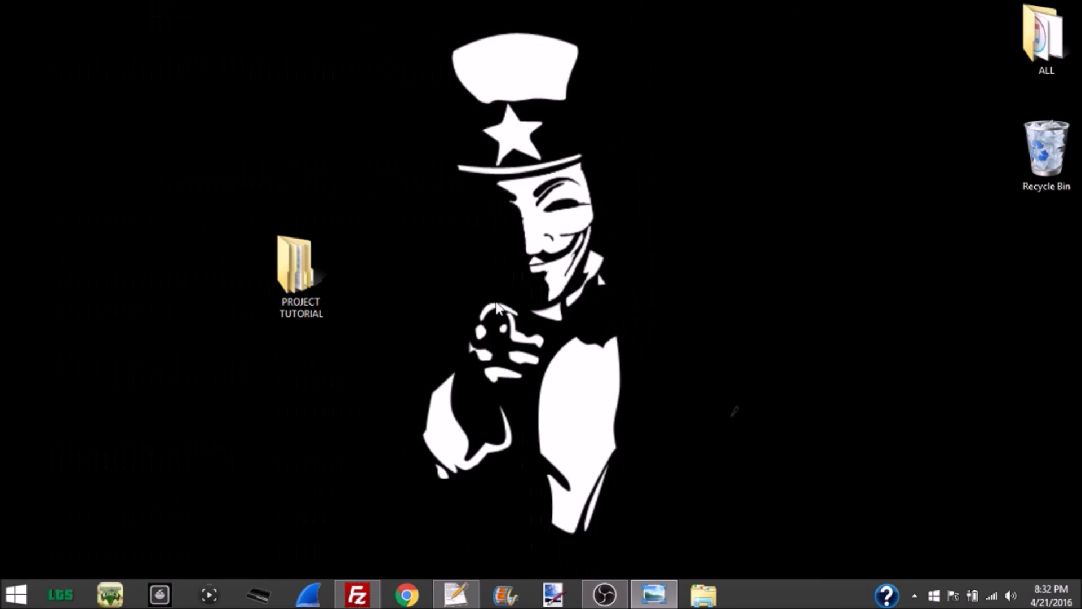
Move the PROJECT TUTORIAL folder to the upper edge of the desktop and deselect it.
drag(299, 271, 163, 39)
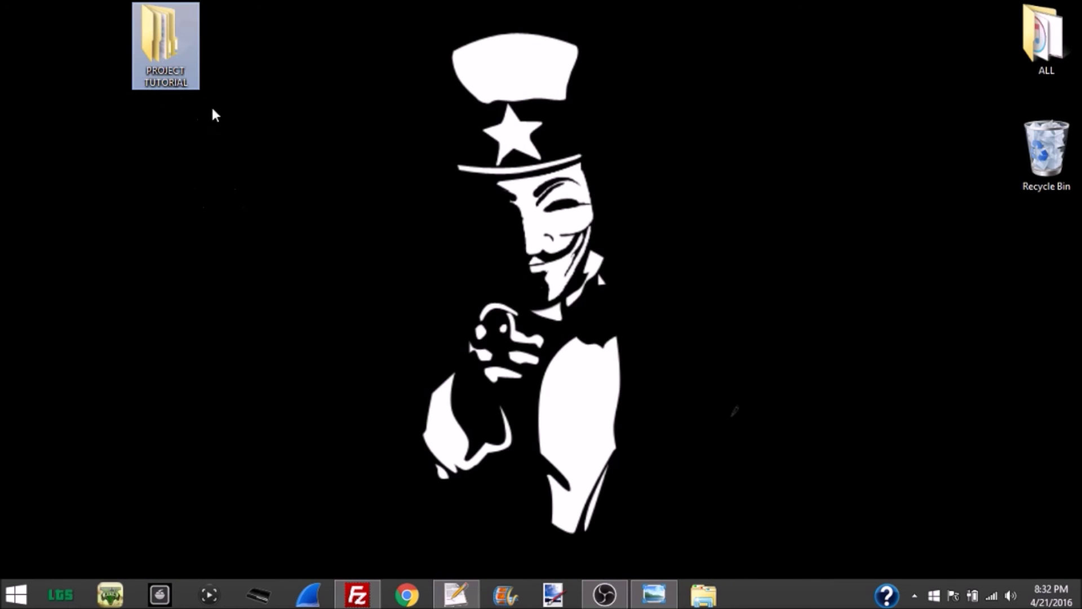
click(192, 121)
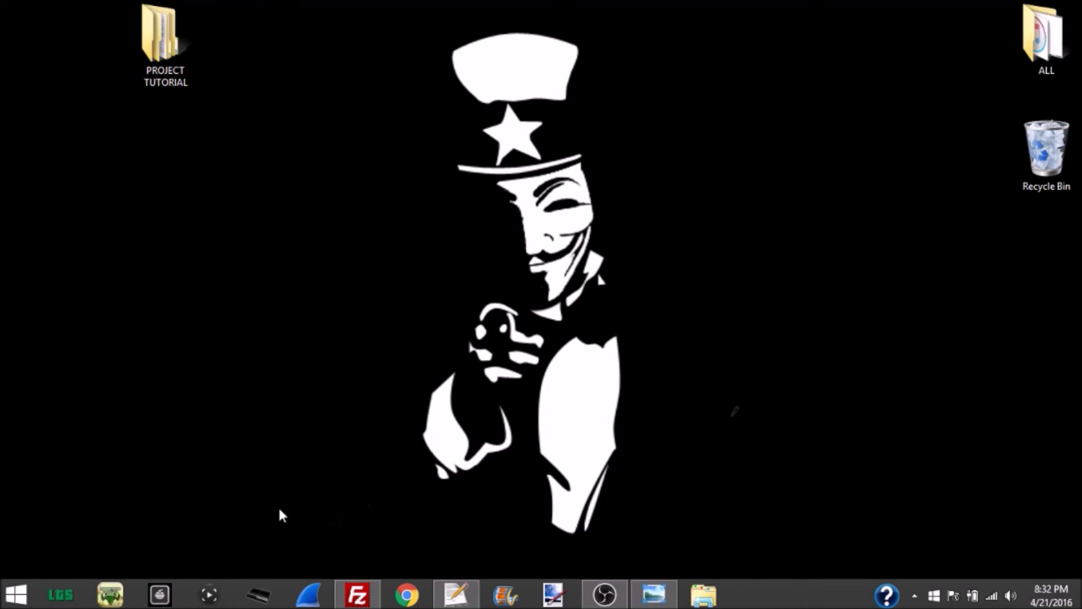
Switch to FileZilla and open the remote folder /dev_hdd0/game/BLES01807/USRDIR/dlc.
mouse_move(366, 604)
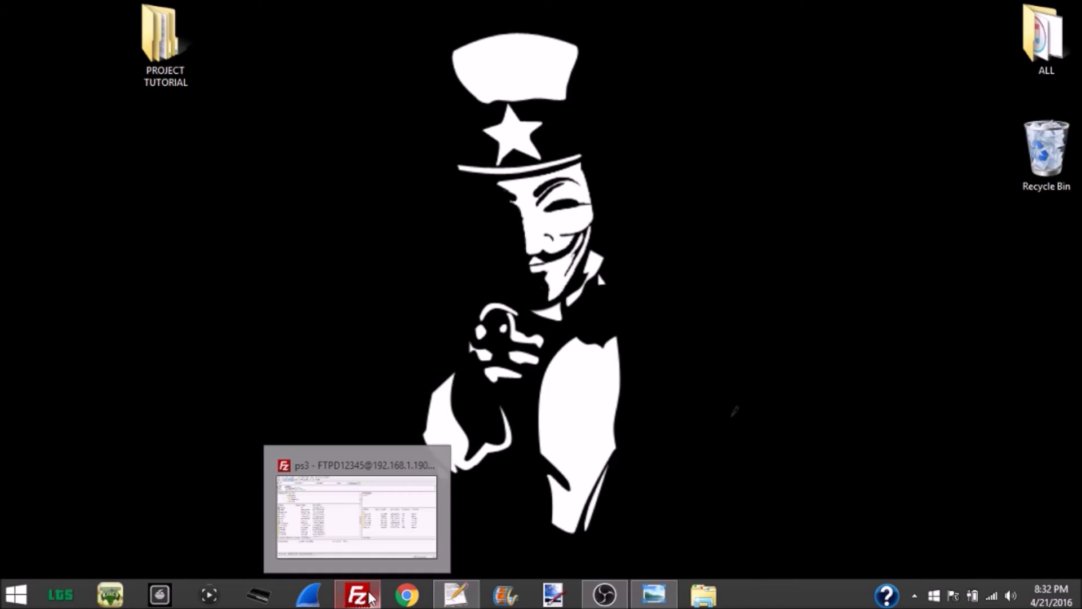
click(370, 599)
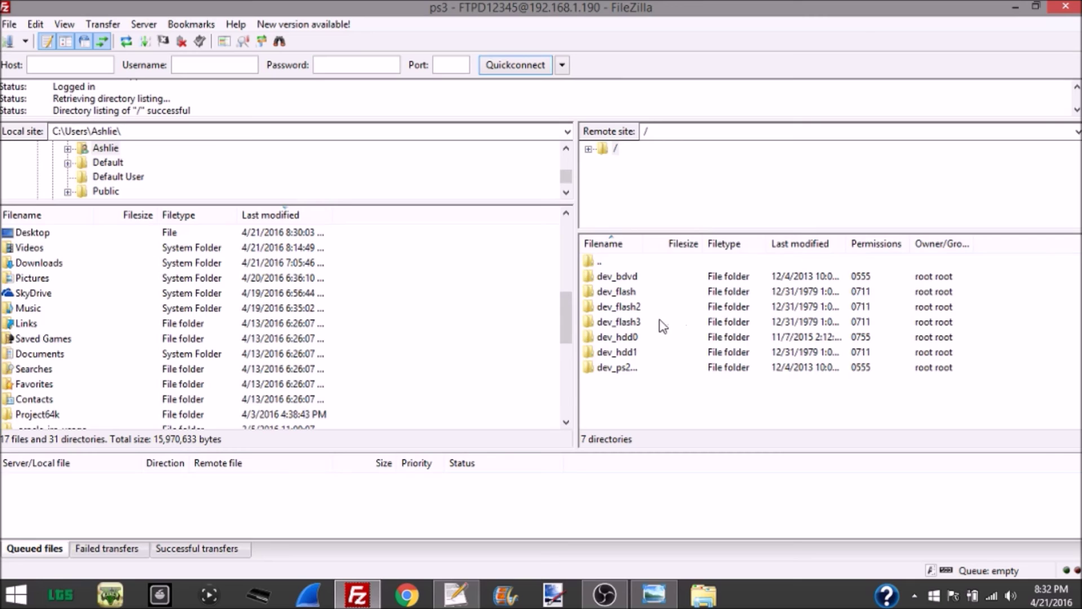
double_click(634, 337)
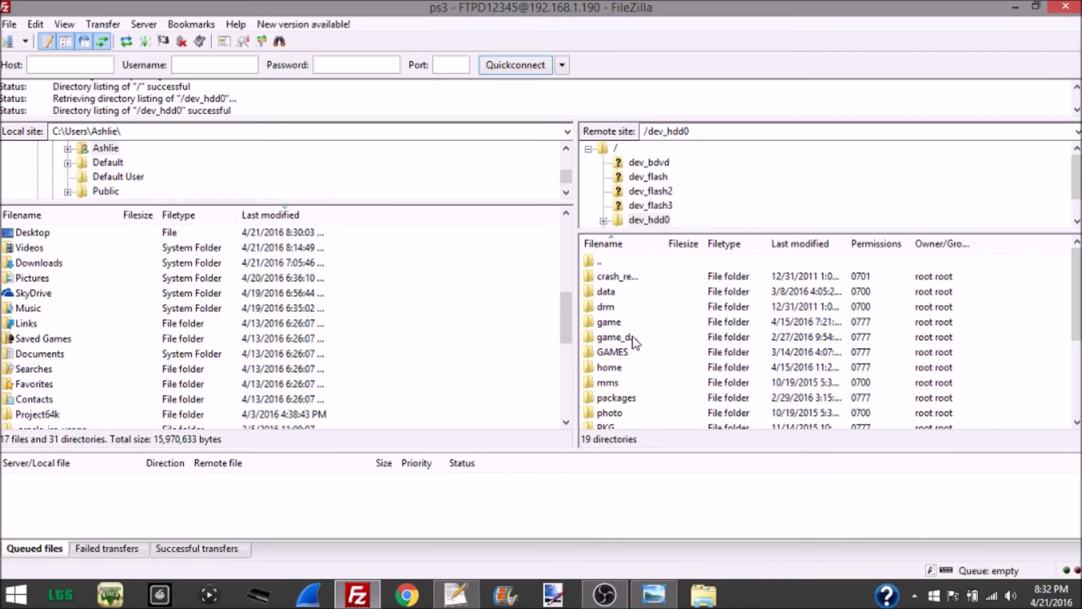
double_click(624, 326)
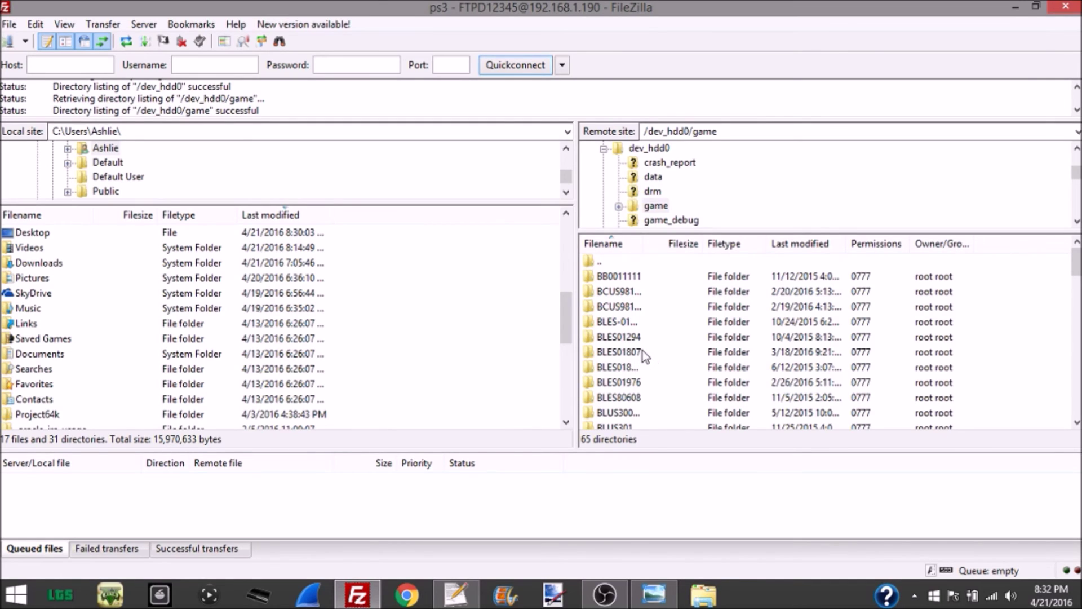
double_click(643, 350)
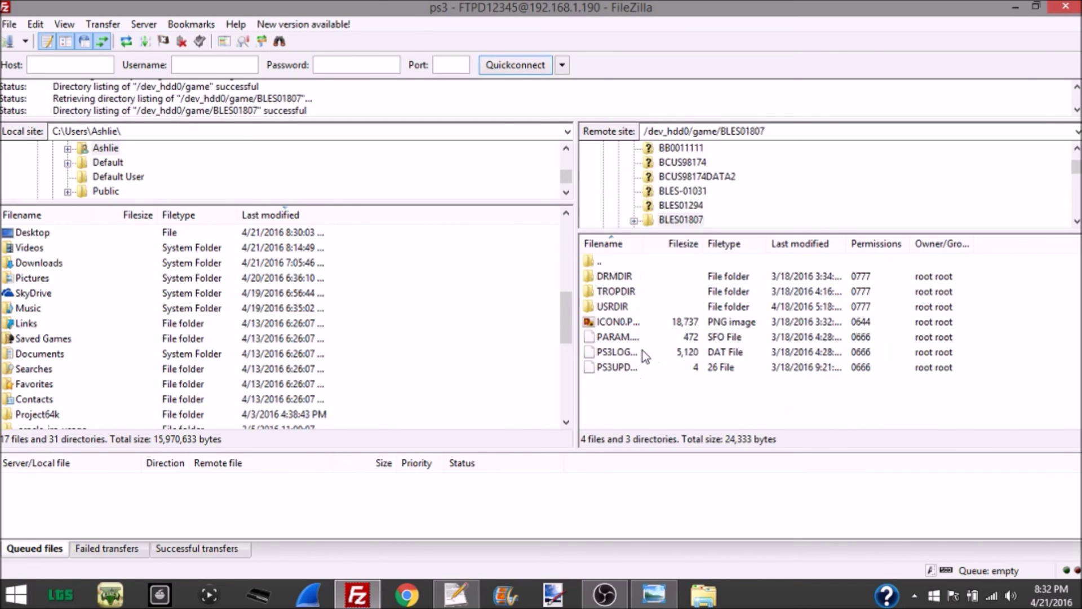
double_click(622, 310)
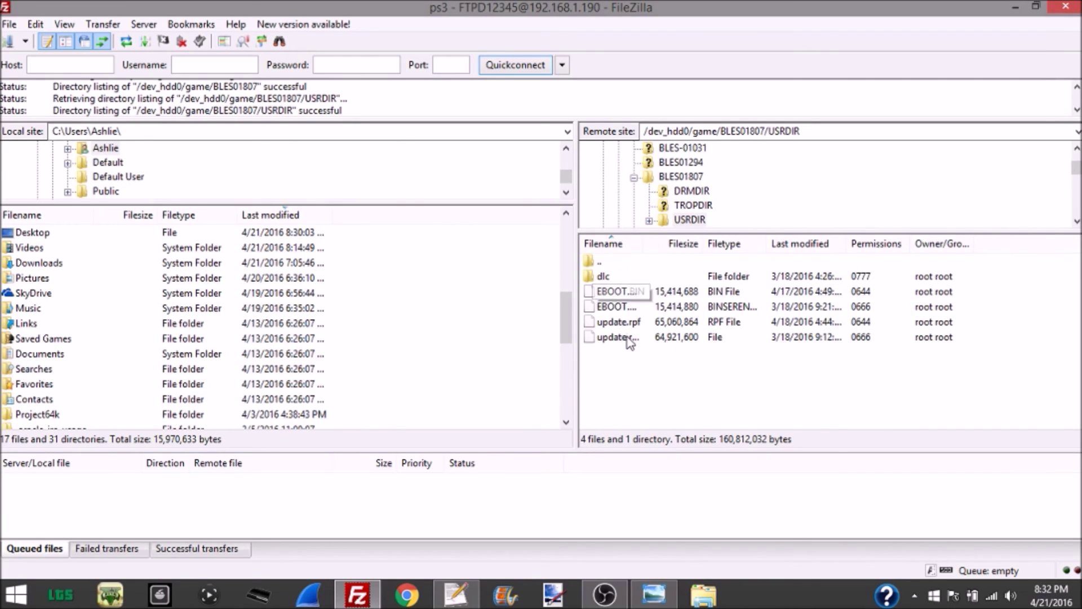
double_click(644, 279)
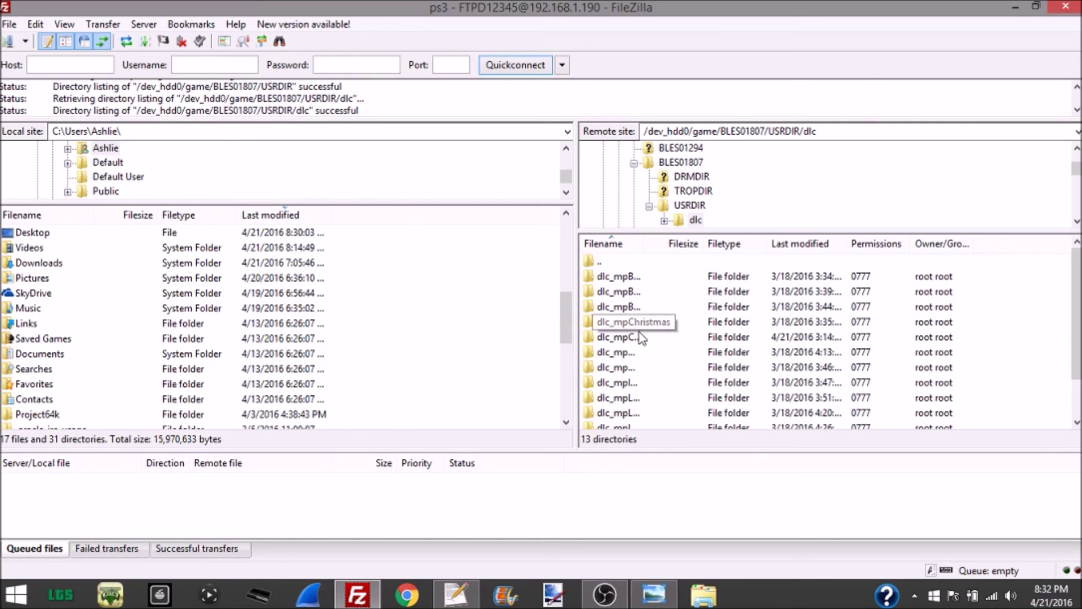
Open the dlc_mpChristmas2 folder within the remote dlc directory.
click(647, 382)
click(617, 337)
click(620, 382)
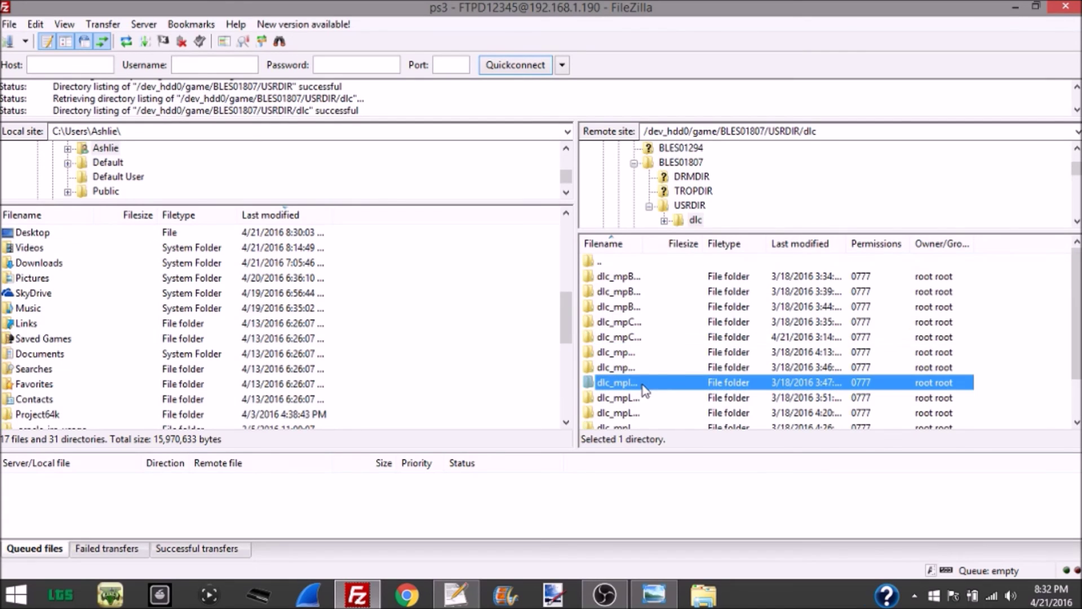
click(645, 339)
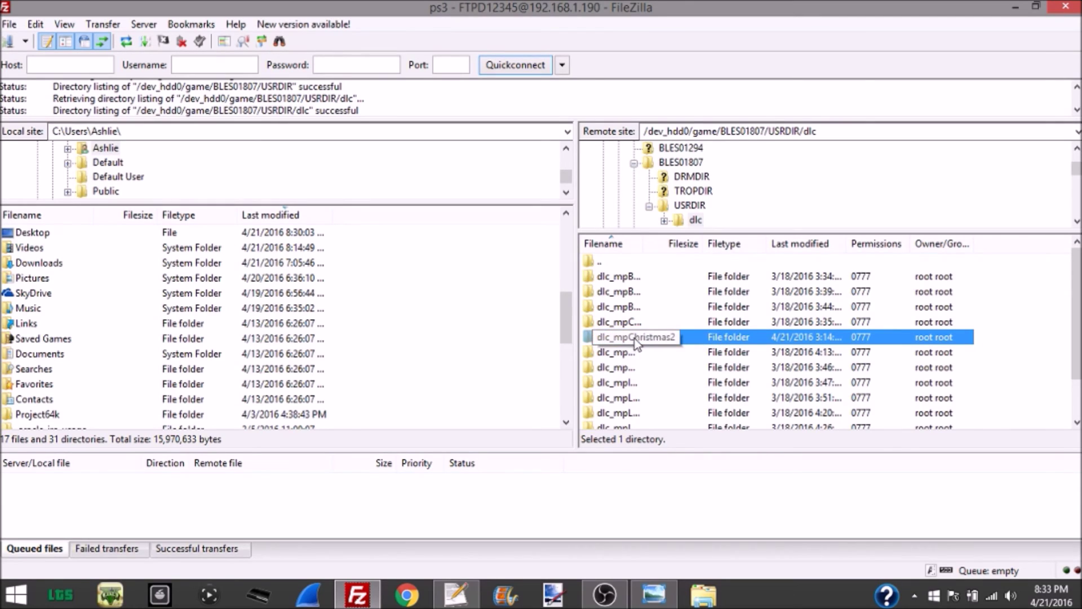
double_click(667, 341)
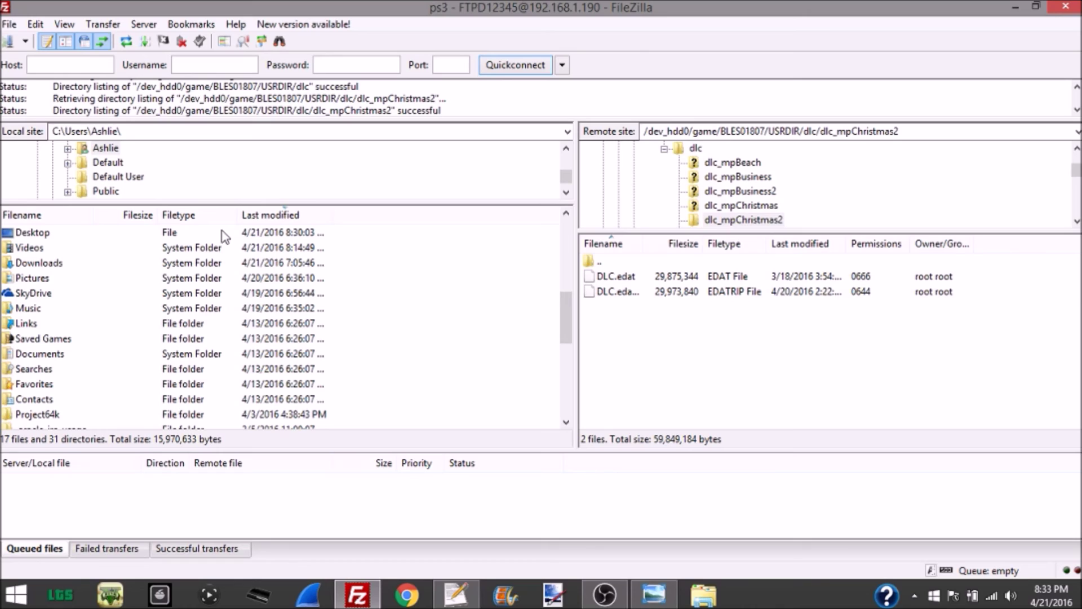
Download DLC.edat from dlc_mpChristmas2 into the local Desktop\PROJECT TUTORIAL\EDAT folder and minimize FileZilla.
double_click(43, 233)
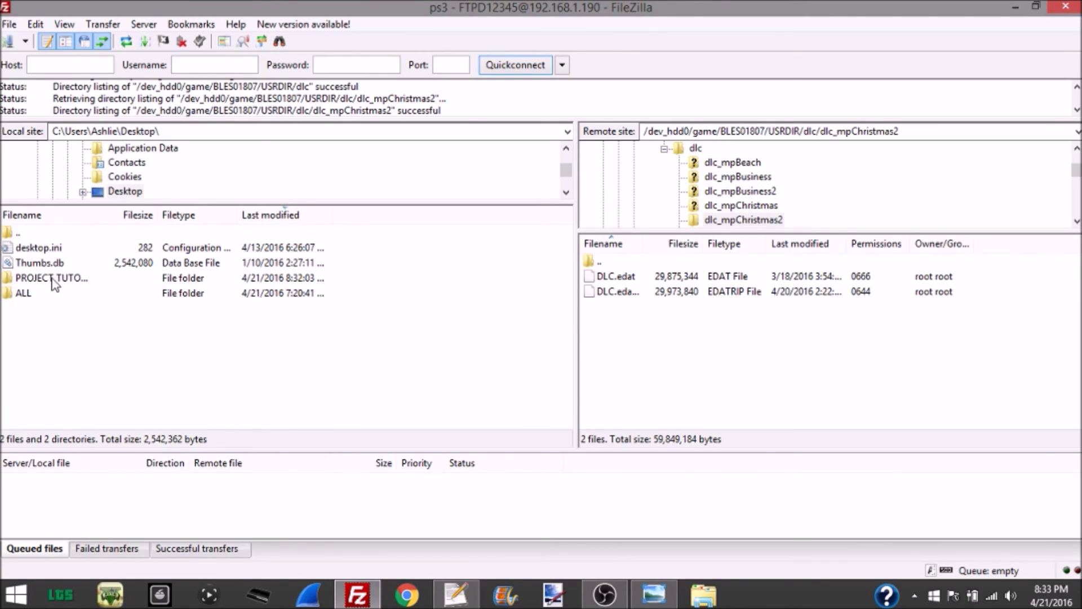
double_click(52, 277)
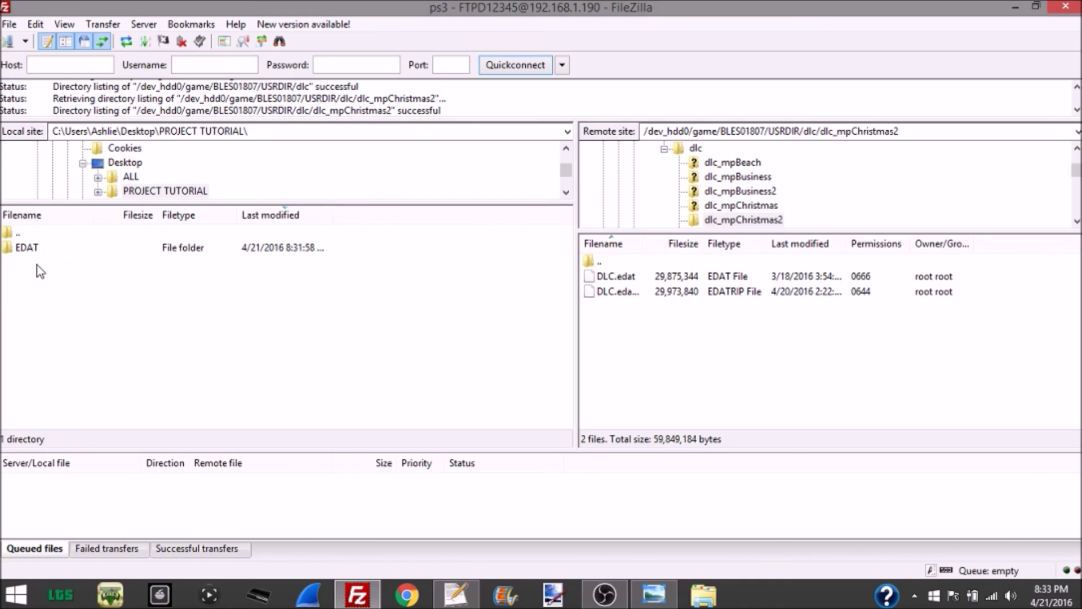
double_click(42, 249)
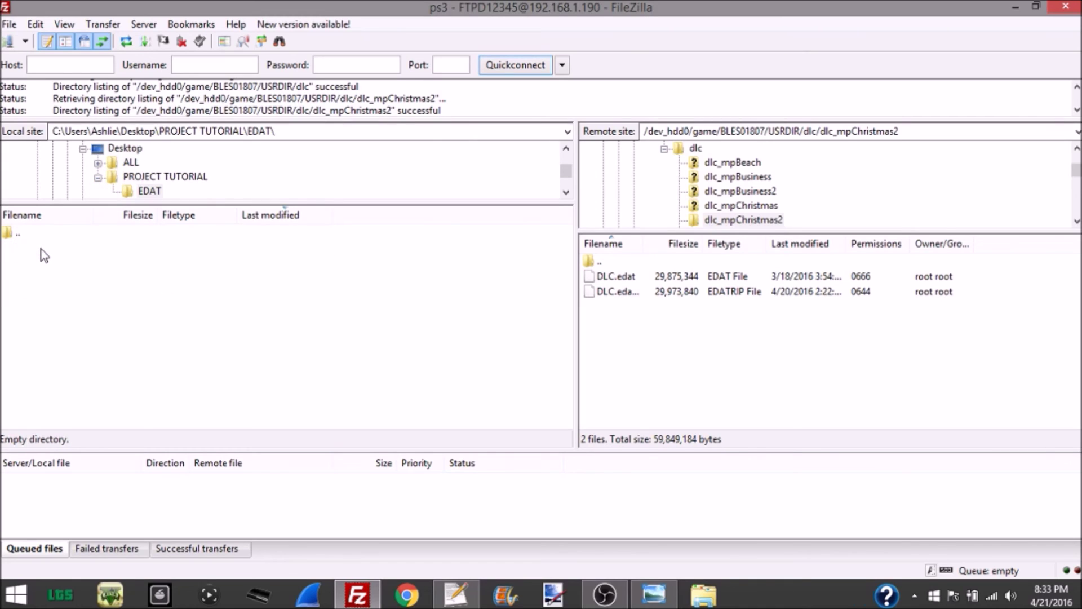
double_click(636, 277)
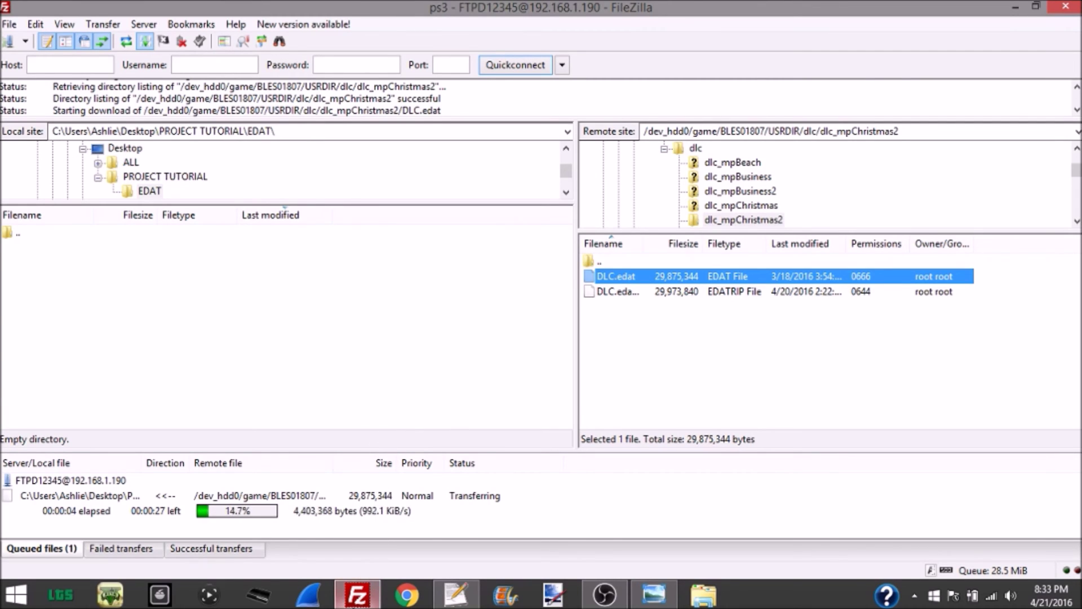
click(356, 596)
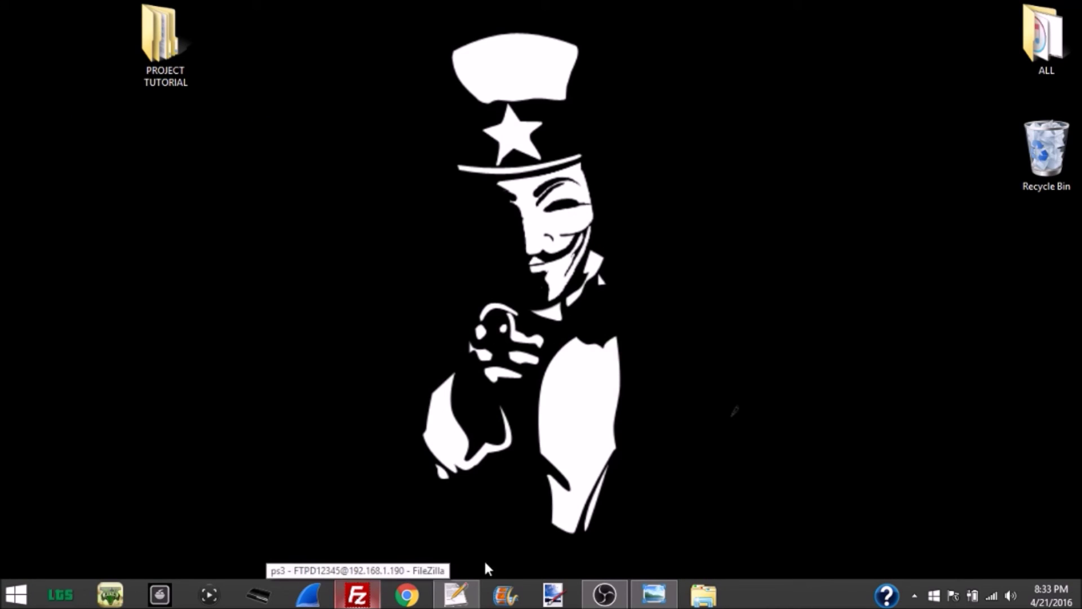
Open the Downloads folder in File Explorer and select the archives from TrueAncestor_EDAT_Rebuilder_v1.45b (3) through LibertyV-r47 (1).
mouse_move(460, 599)
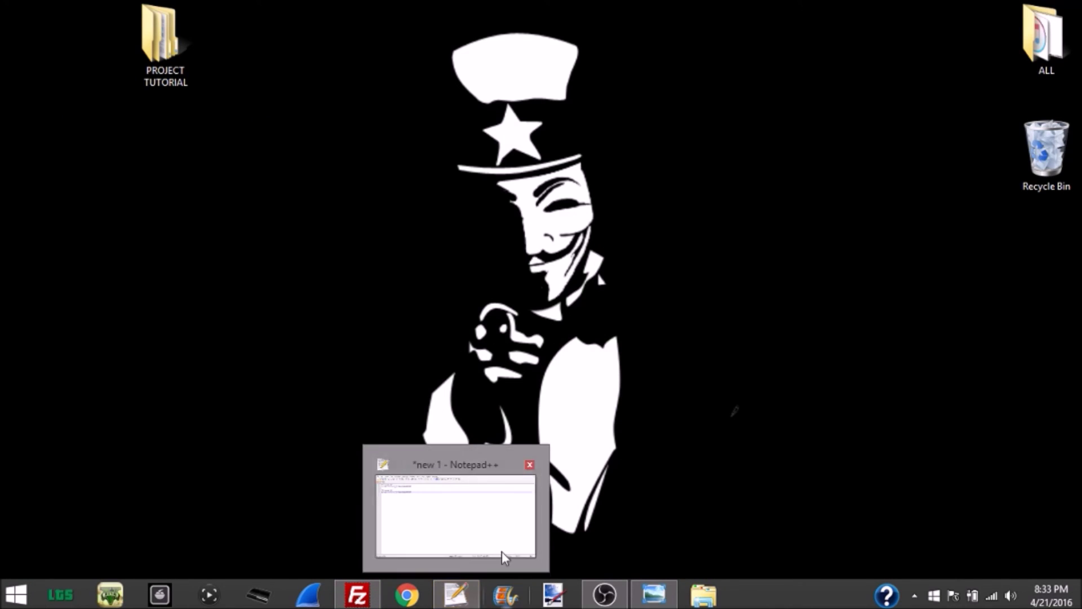
click(699, 597)
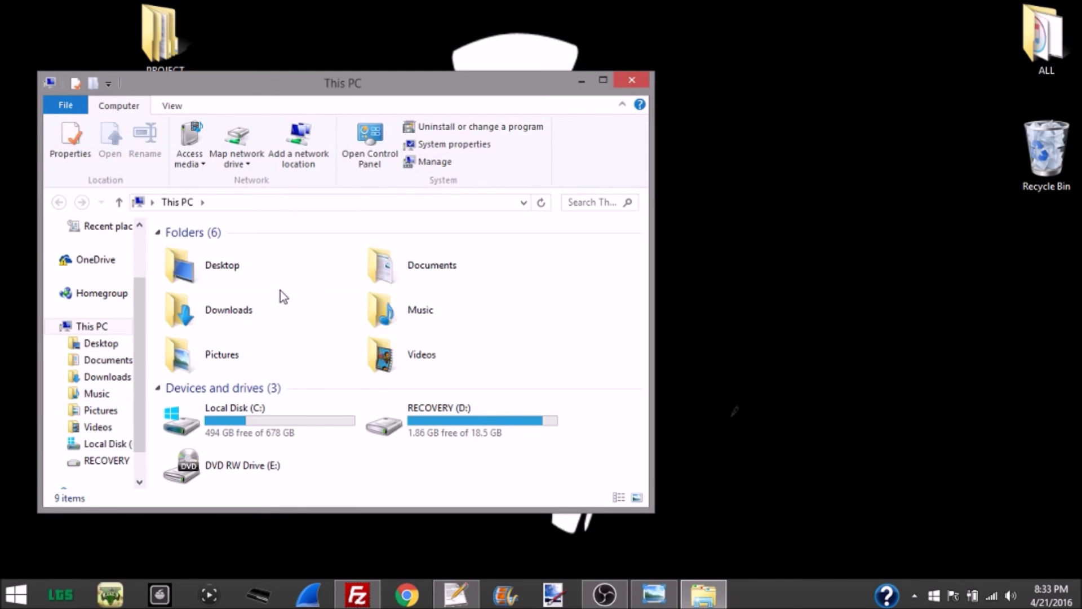
double_click(255, 306)
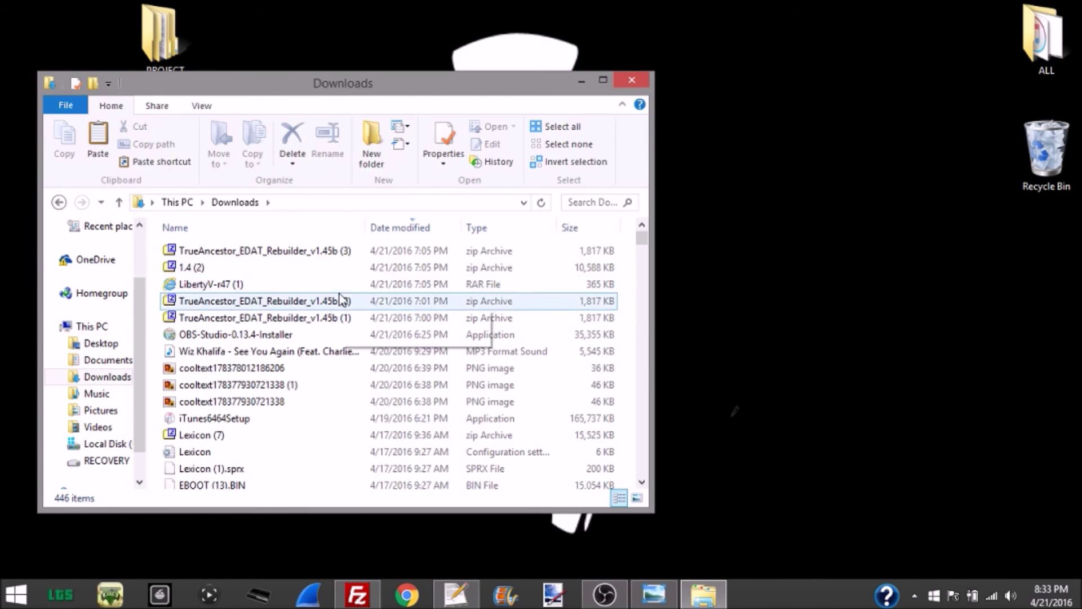
click(172, 285)
shift+click(204, 251)
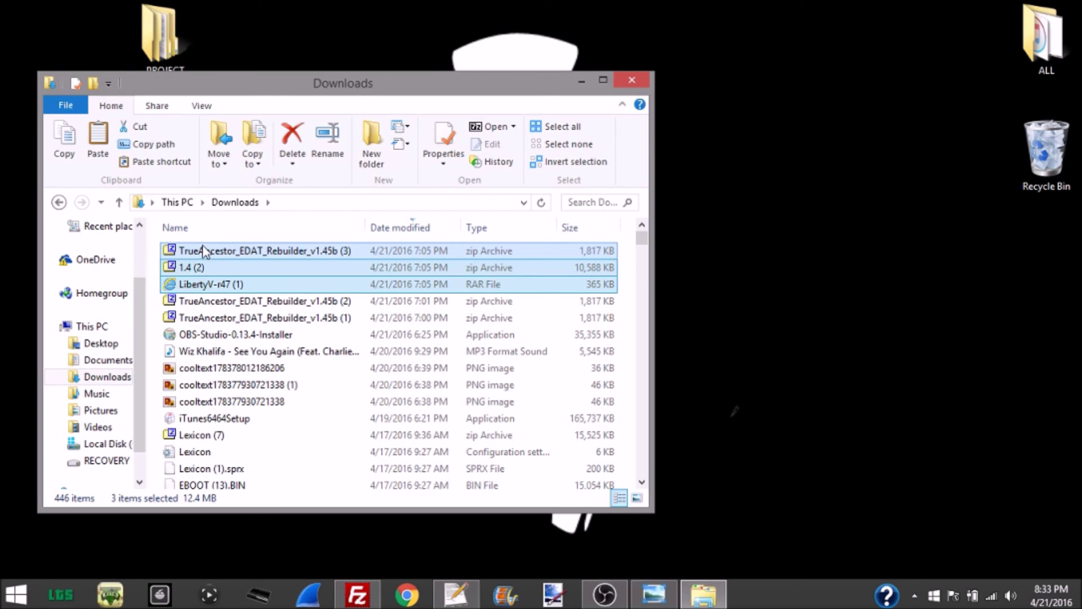
Extract TrueAncestor_EDAT_Rebuilder_v1.45b (3) with 7-Zip into a new desktop folder named eDAT rEBUILDER.
click(260, 251)
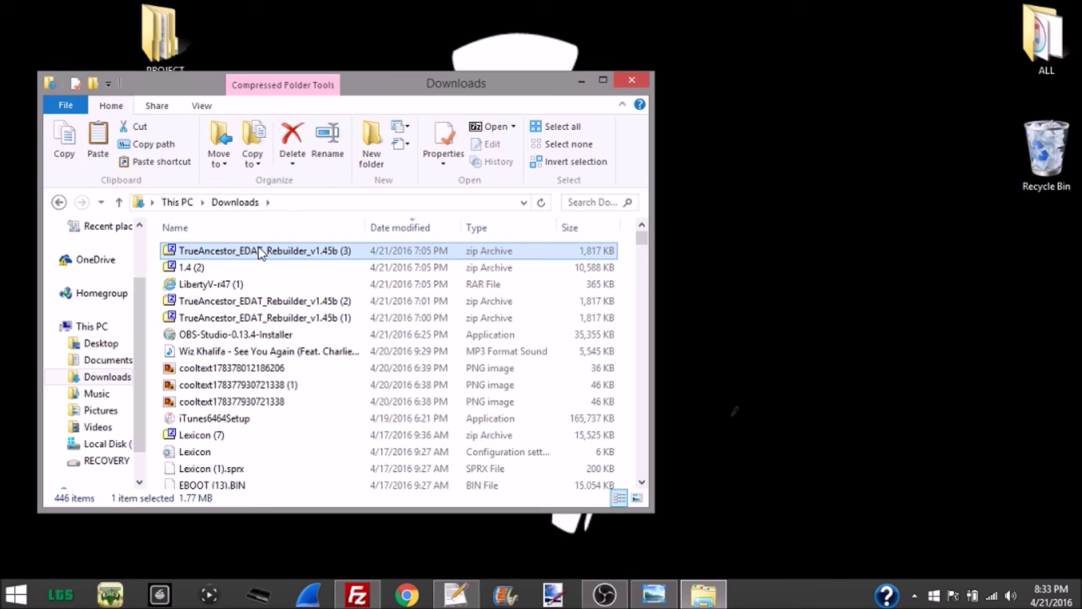
right_click(331, 253)
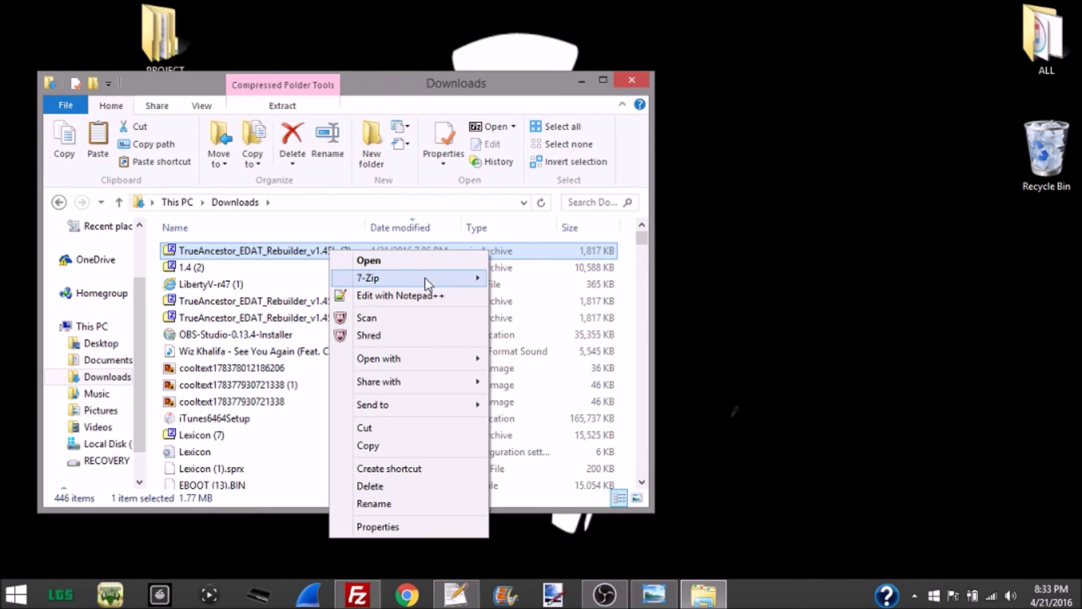
mouse_move(482, 280)
click(530, 295)
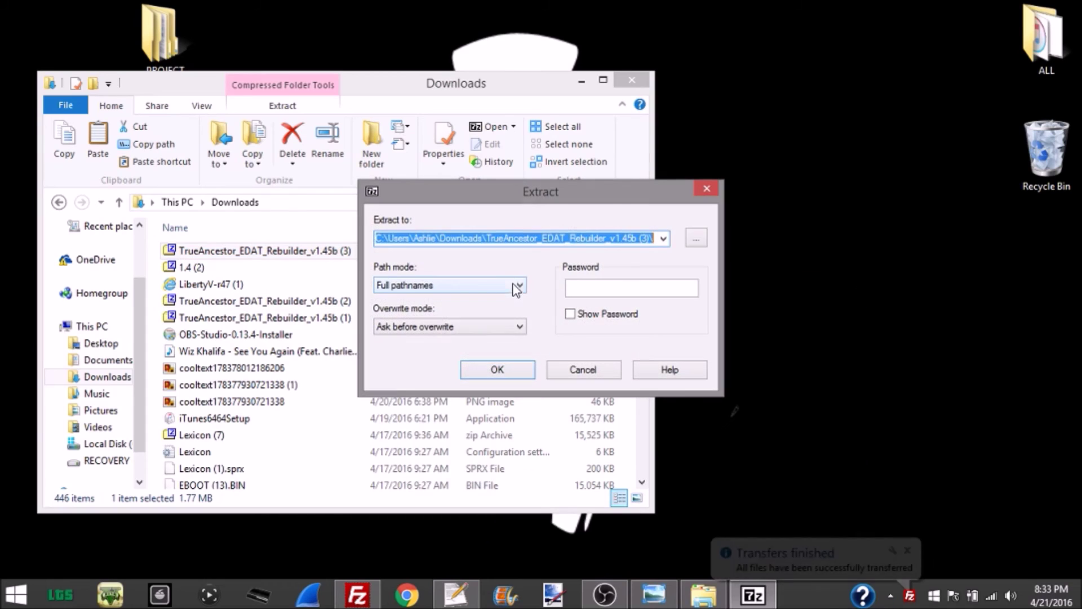
click(696, 239)
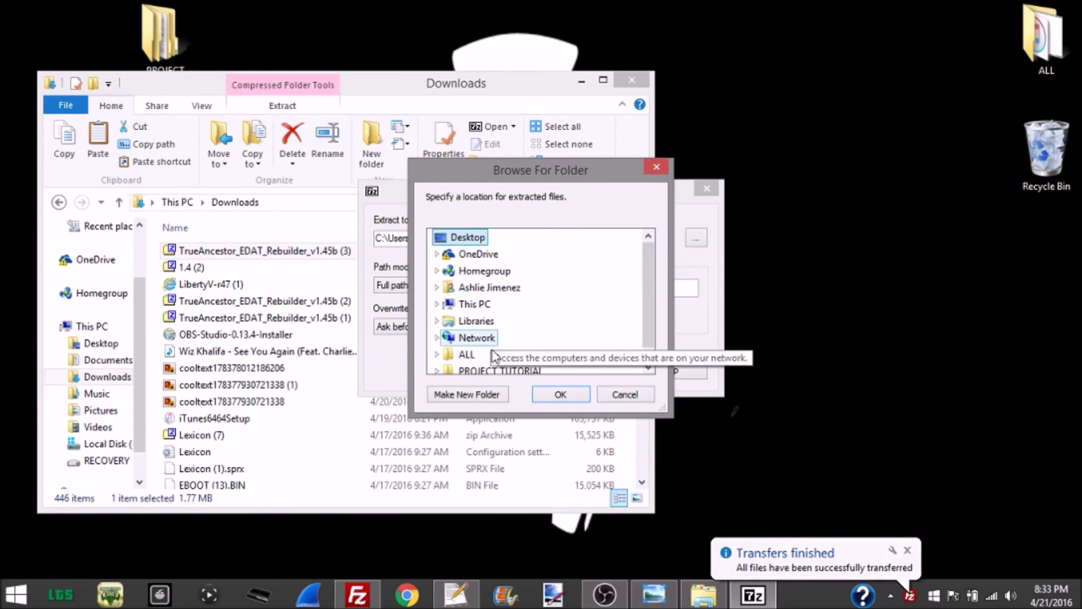
click(490, 394)
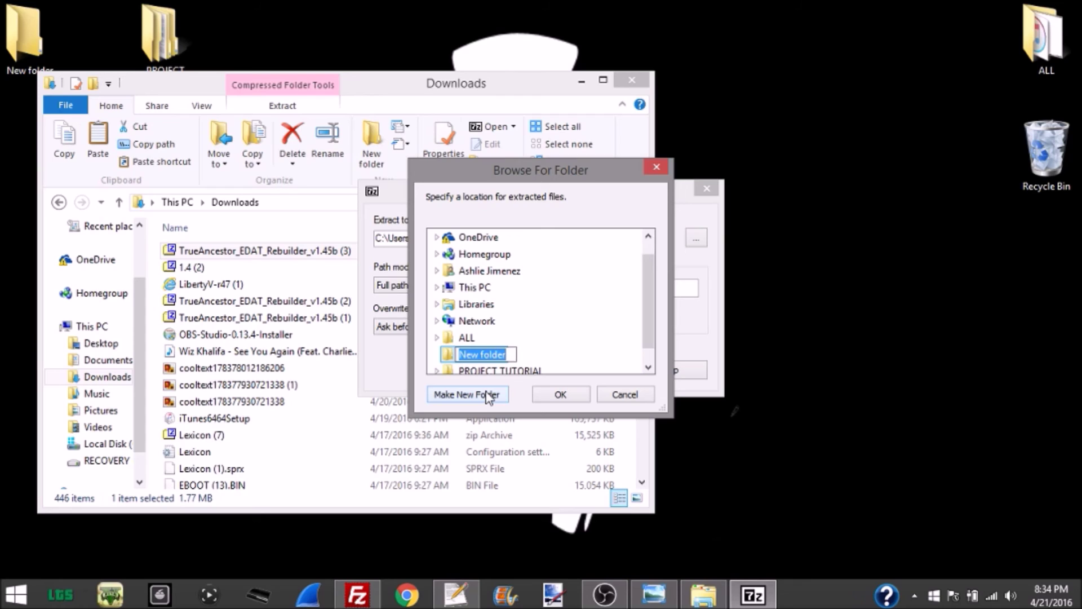
text(eDAT r)
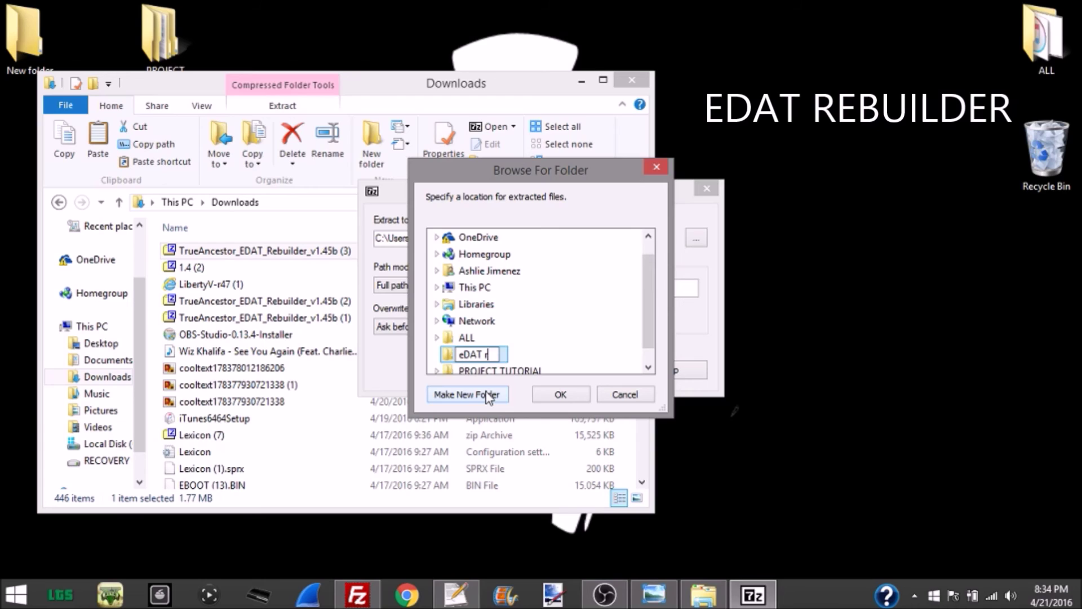
text(EEBUILDER)
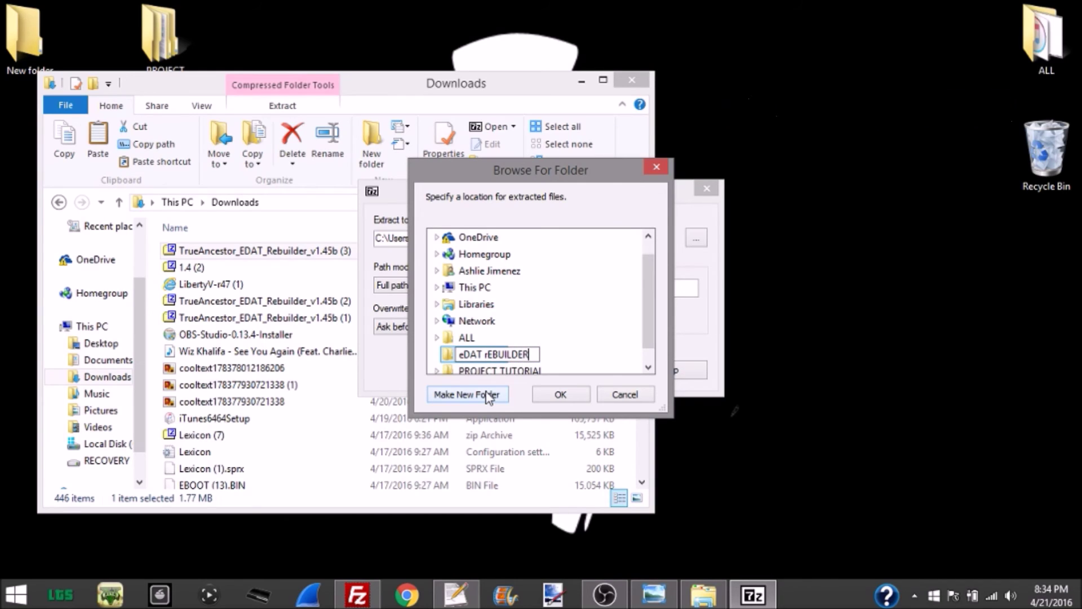
click(567, 354)
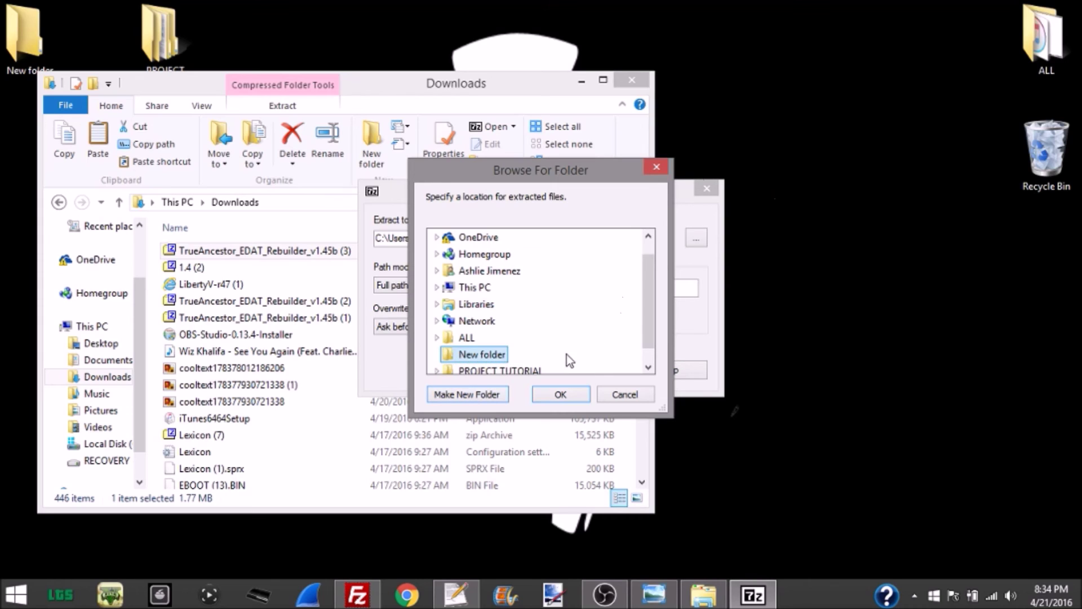
click(547, 395)
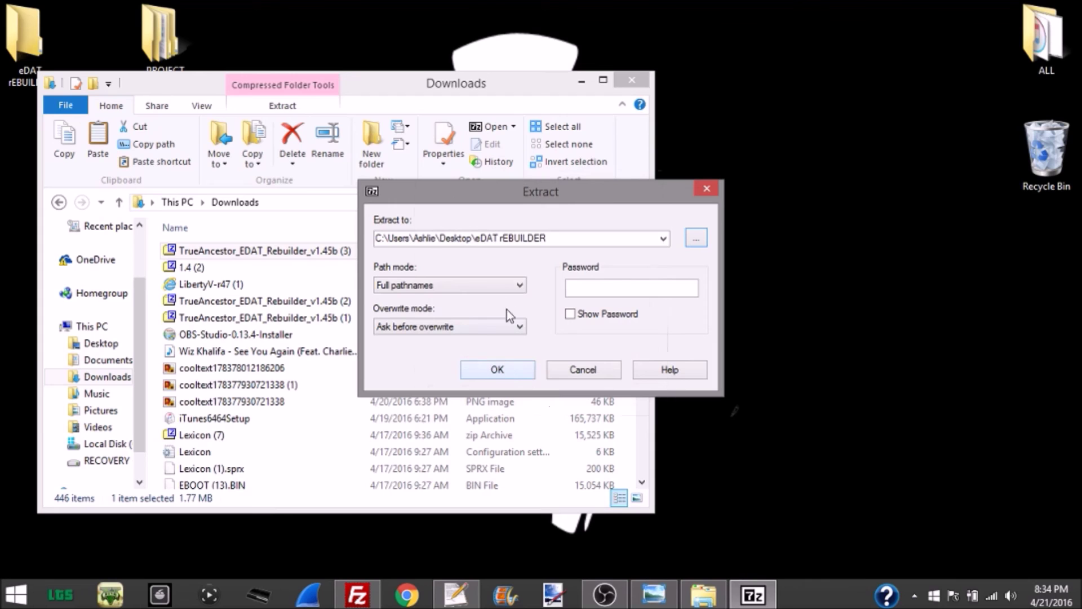
click(504, 370)
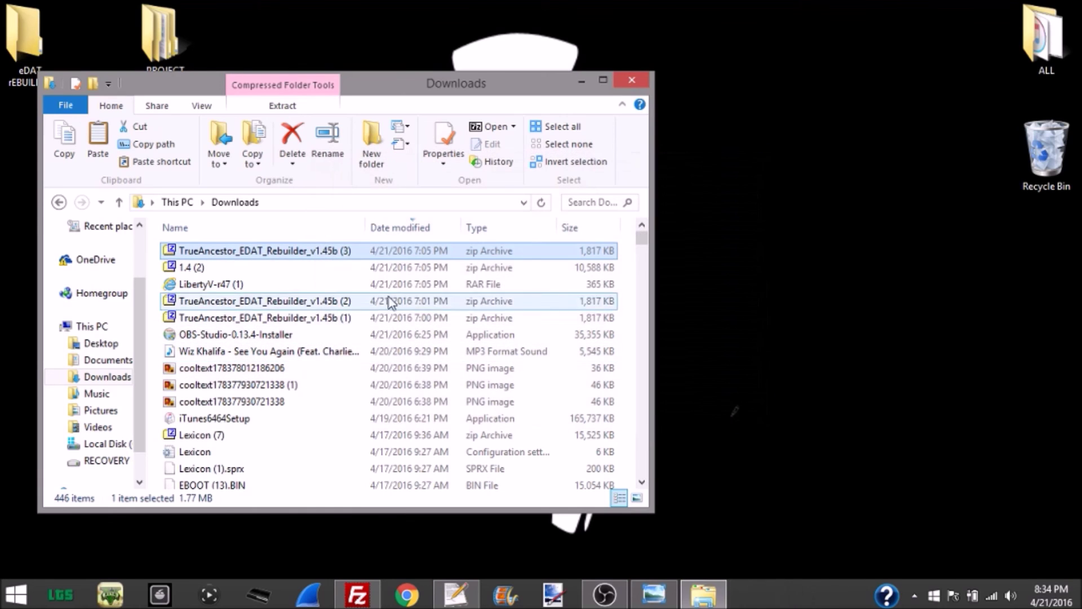
Extract the 1.4 (2) archive with 7-Zip into a new desktop folder named 1.4.
click(333, 269)
right_click(331, 270)
mouse_move(416, 297)
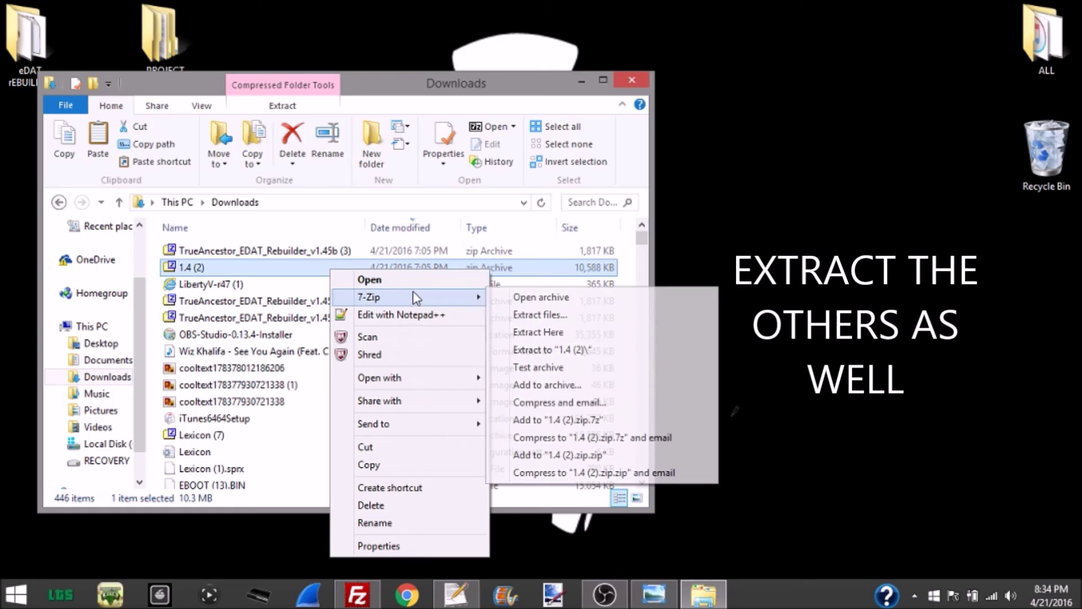
click(540, 316)
click(696, 237)
click(479, 394)
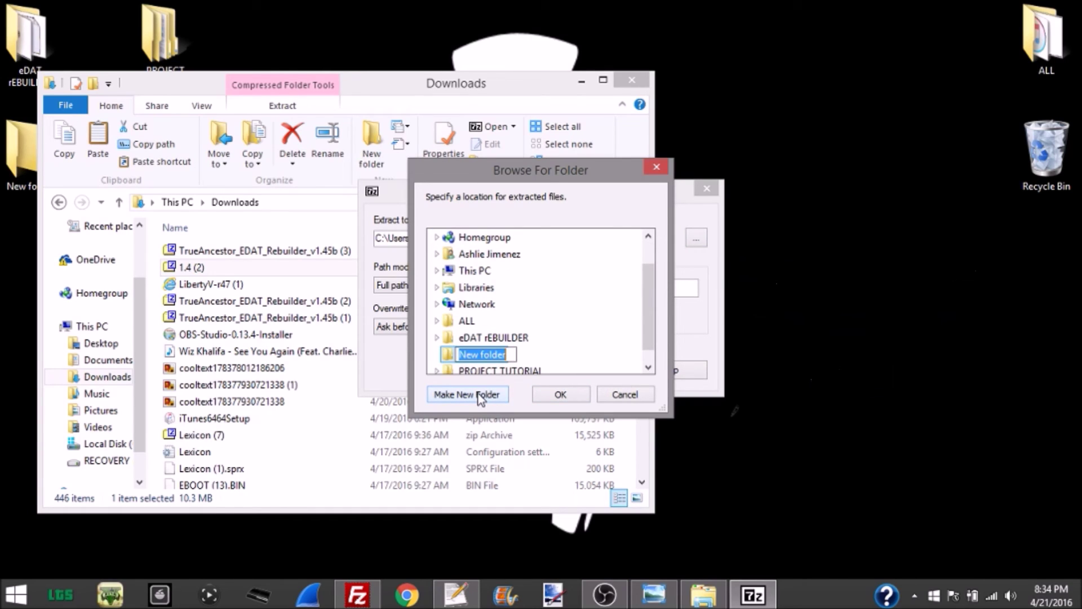
text(1.4)
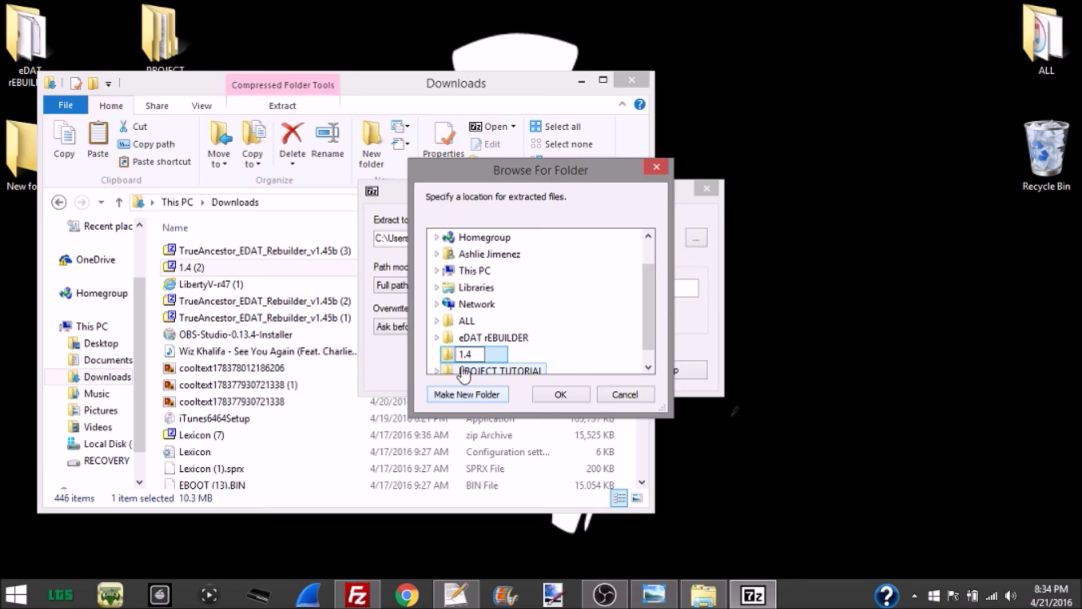
key(Return)
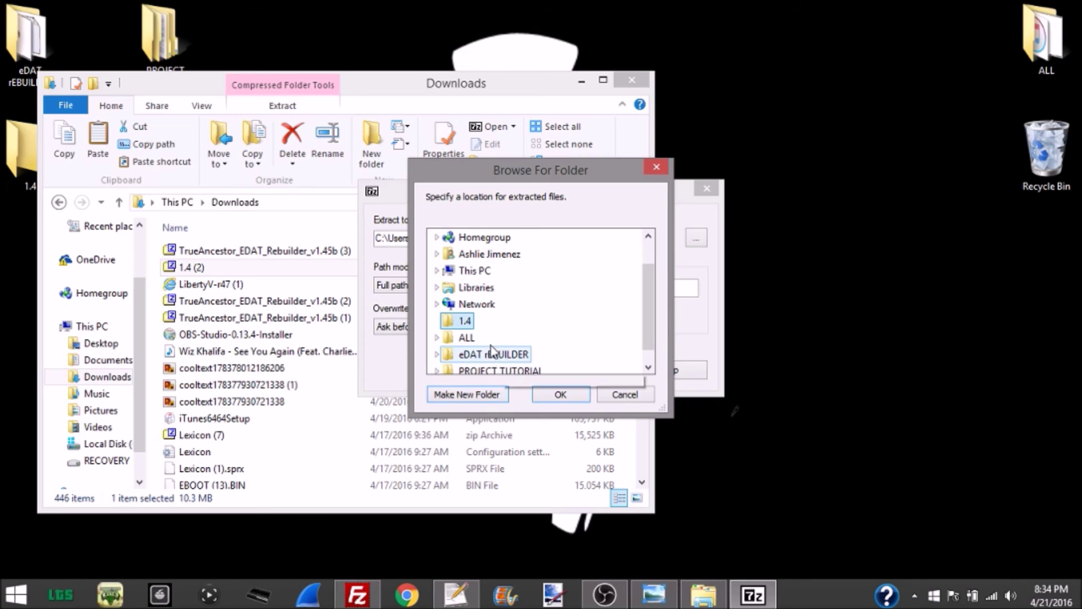
click(546, 395)
click(502, 372)
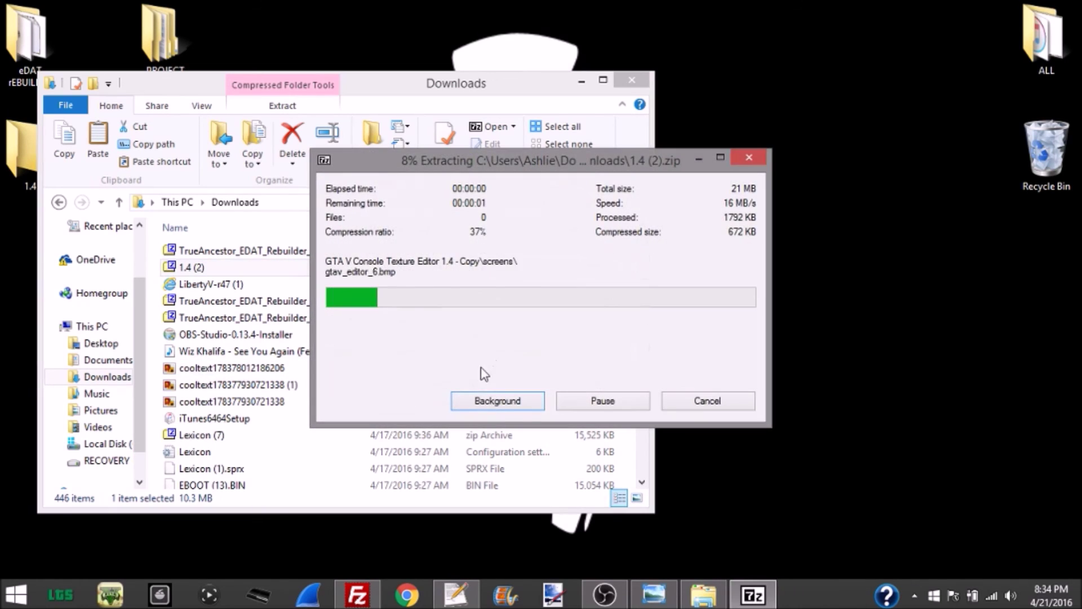
Extract the LibertyV-r47 (1) archive with 7-Zip directly to the Desktop.
click(319, 289)
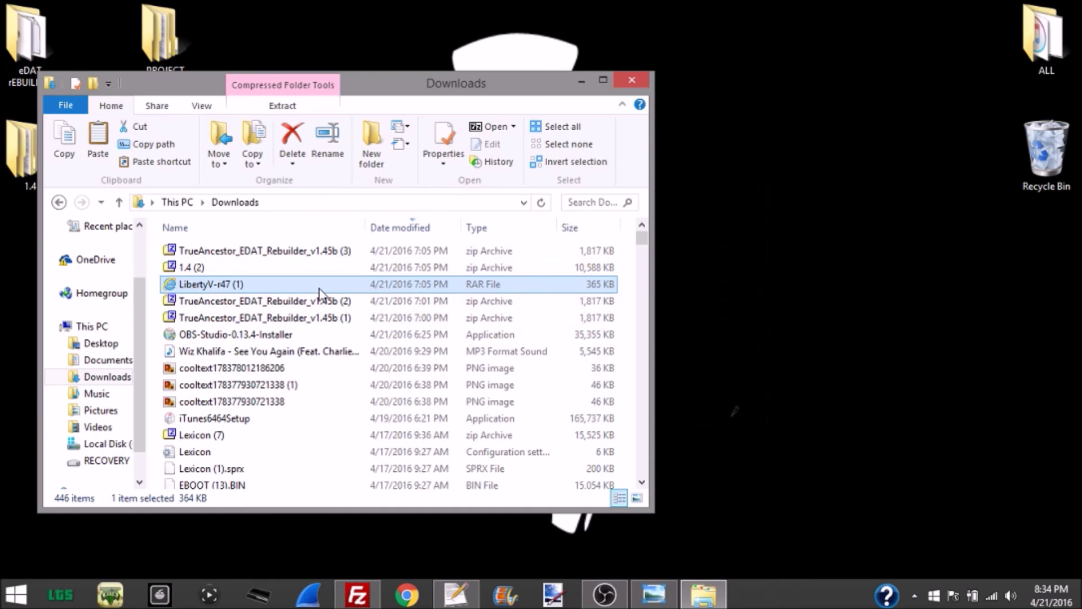
right_click(317, 286)
mouse_move(399, 325)
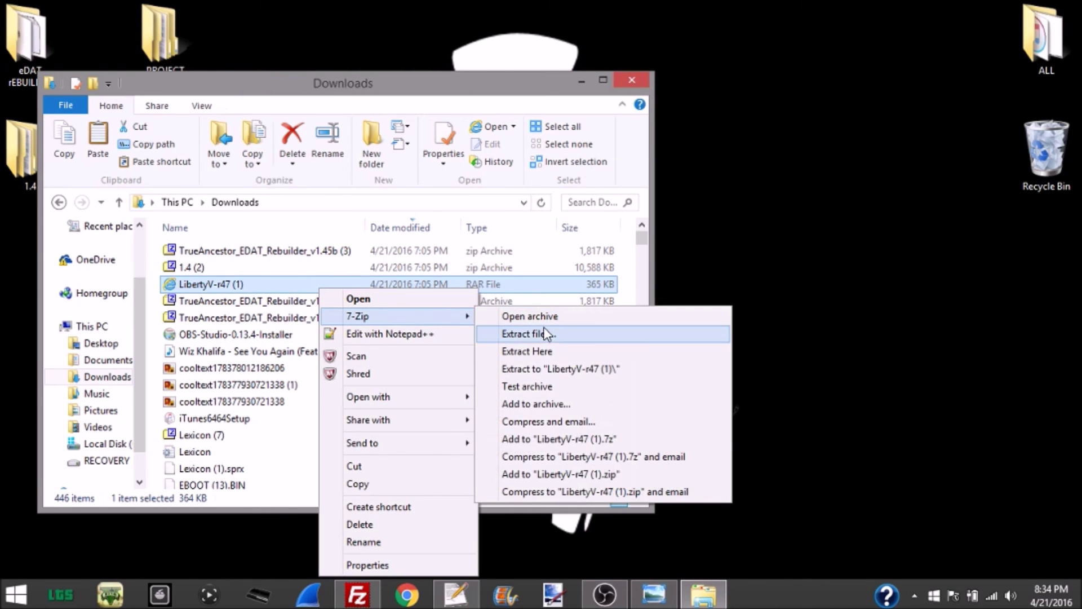
click(529, 334)
click(696, 239)
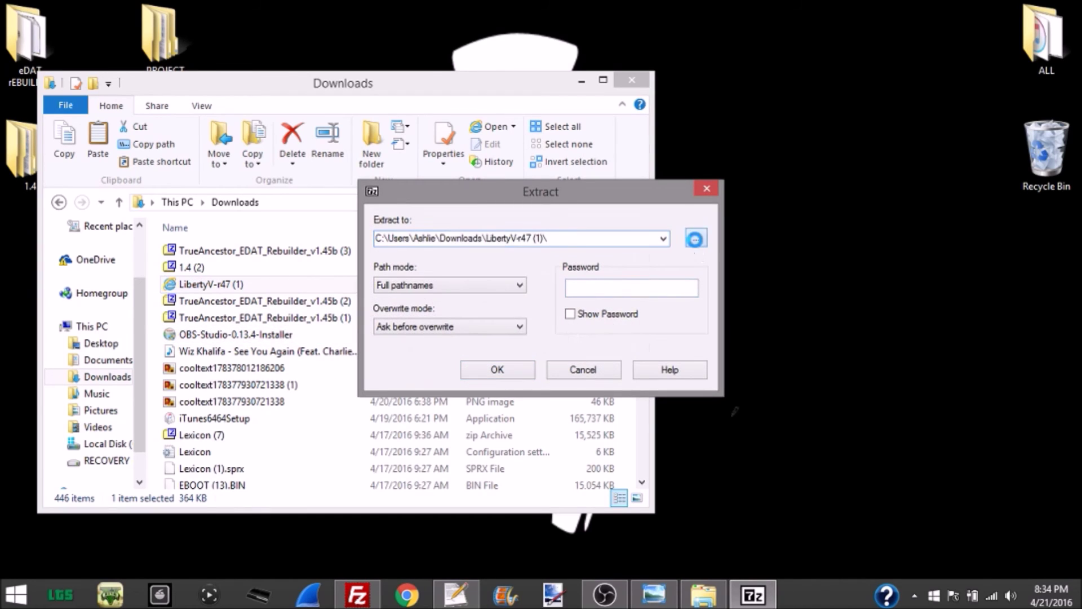
click(451, 237)
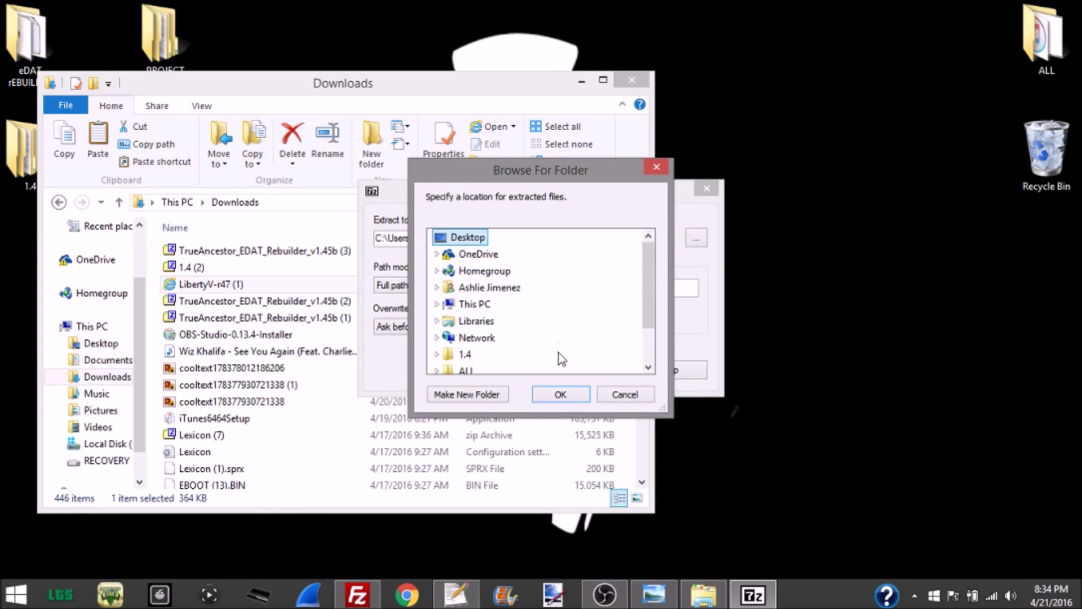
click(557, 396)
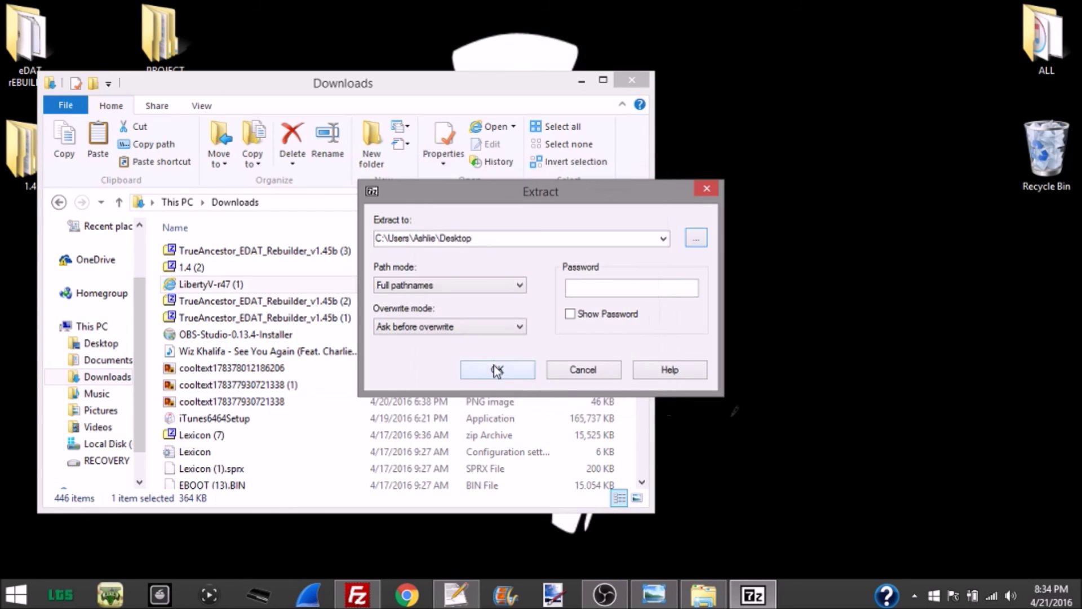
click(497, 367)
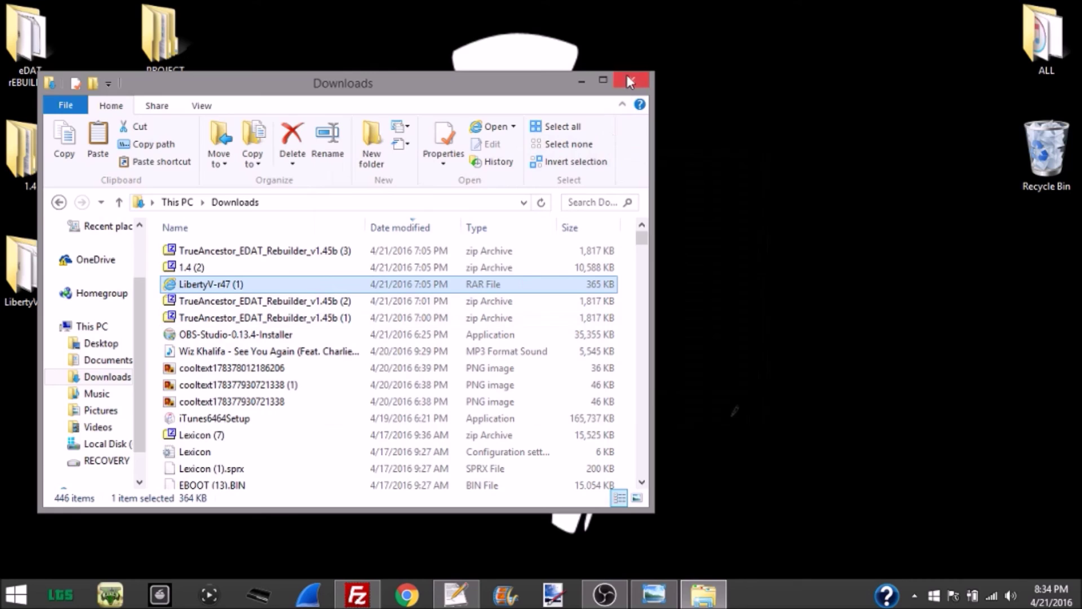
Close the Downloads window and briefly select the three extracted folders on the desktop.
click(627, 77)
drag(11, 392, 49, 17)
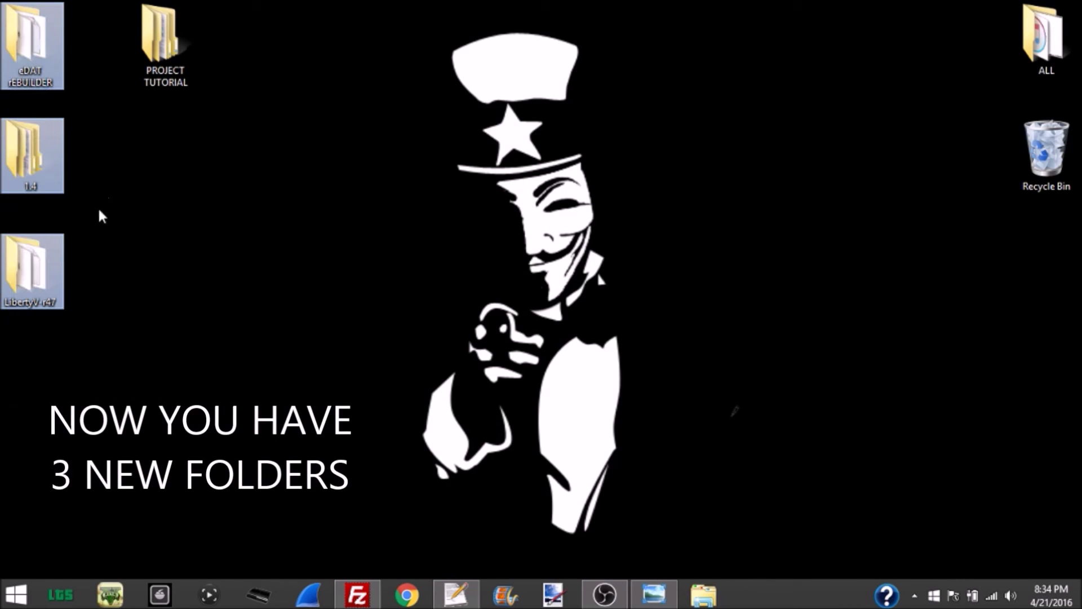
click(117, 51)
drag(115, 47, 206, 31)
click(254, 57)
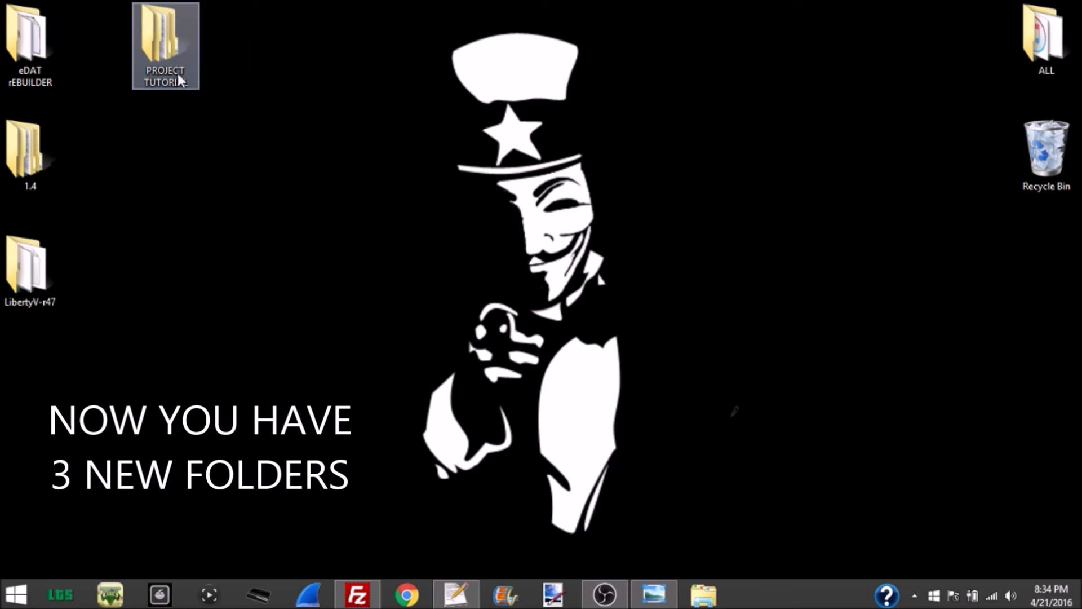
Switch to FileZilla, move its local site up from the EDAT folder to the Desktop, and close the program.
click(356, 596)
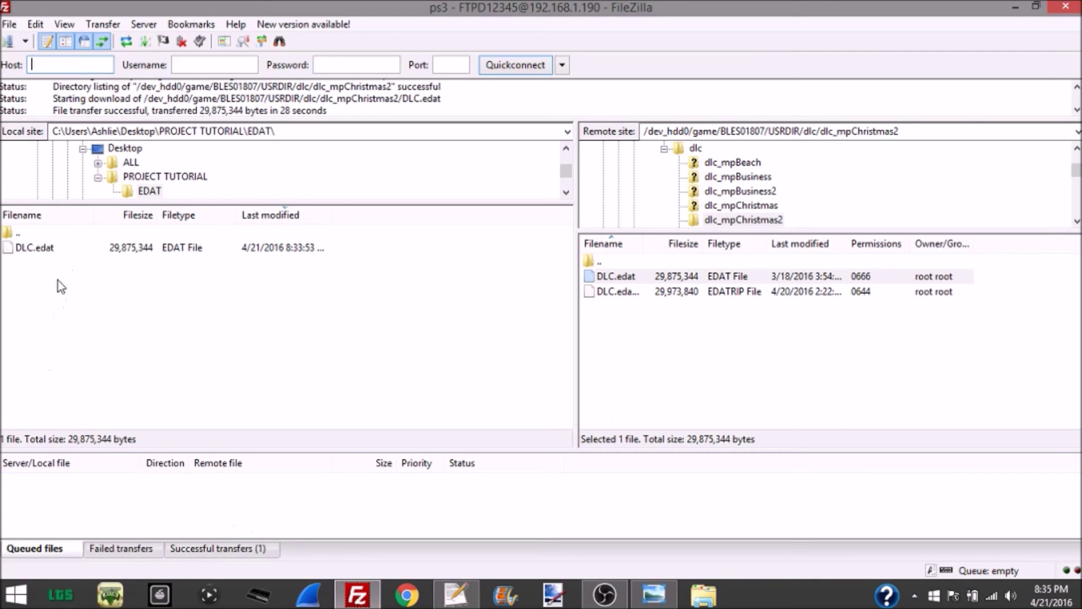
double_click(57, 233)
click(25, 236)
double_click(26, 238)
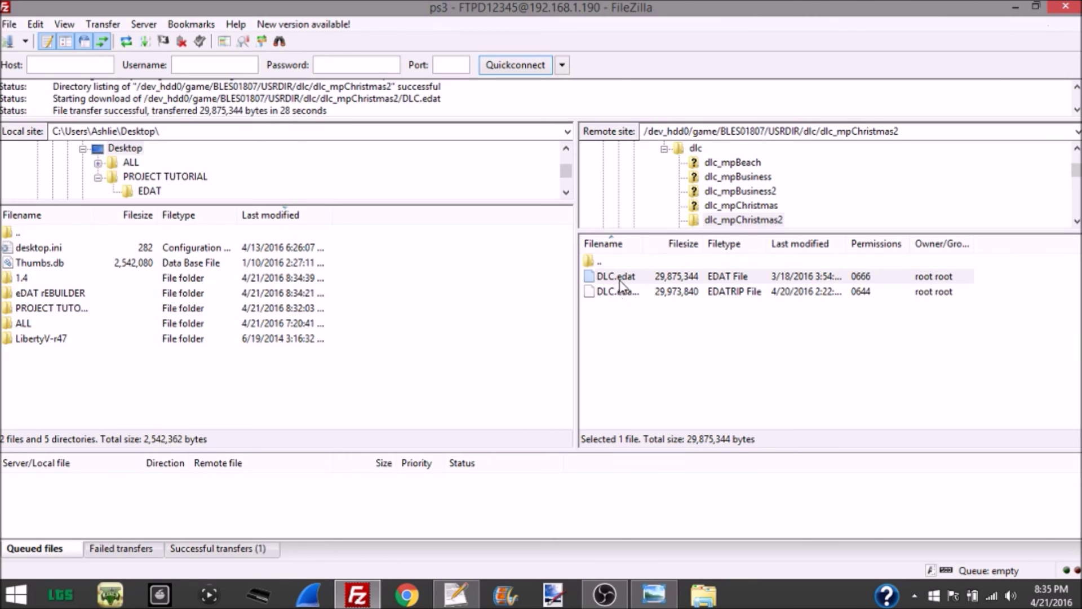
click(1065, 6)
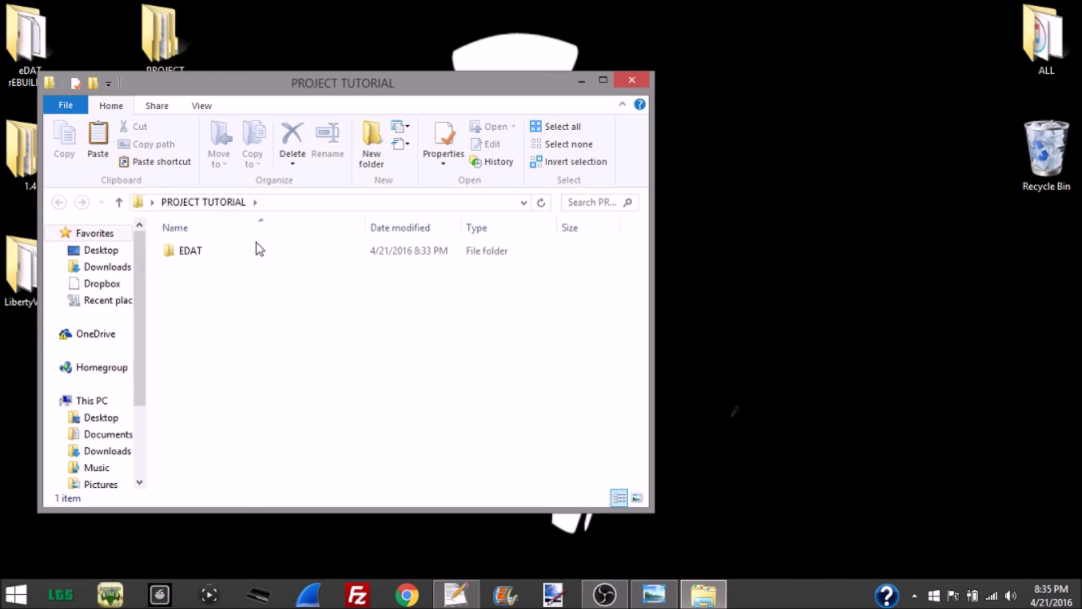
Check for the downloaded DLC.edat in the EDAT folder inside PROJECT TUTORIAL and close the window.
double_click(249, 255)
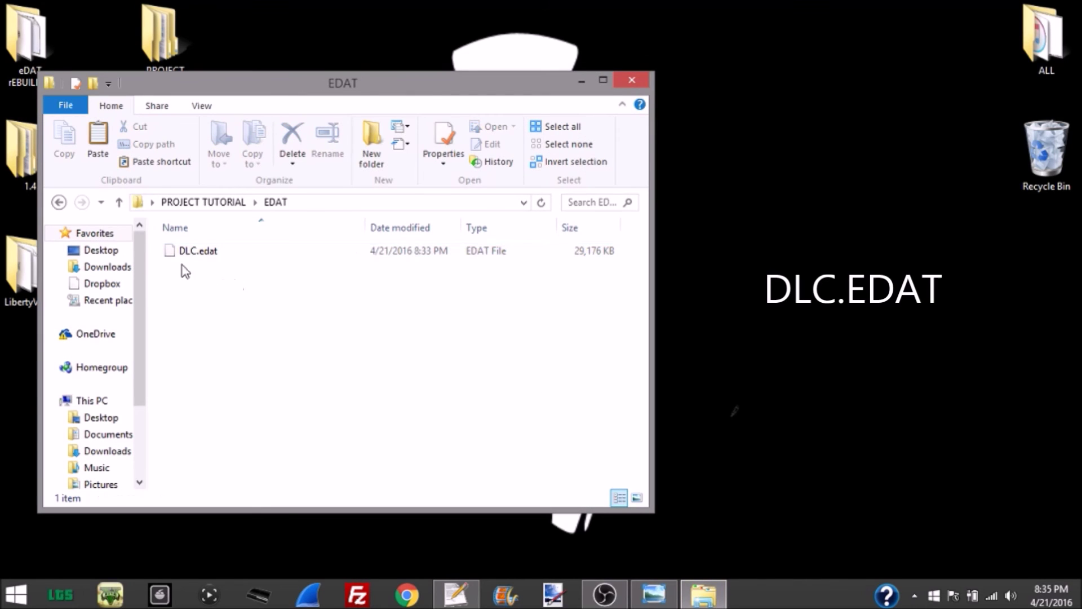
click(388, 252)
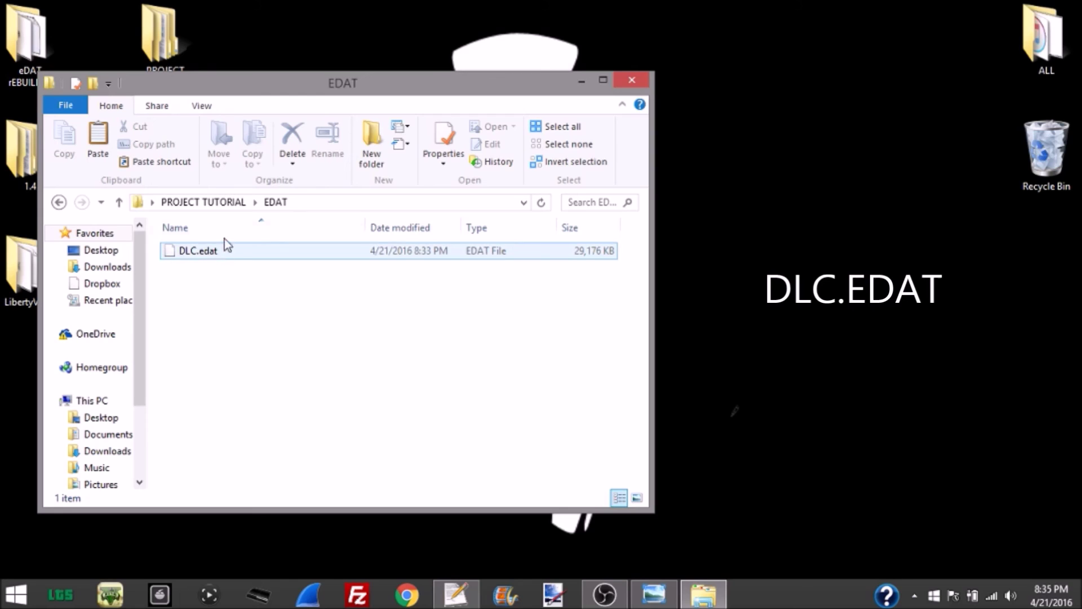
click(632, 81)
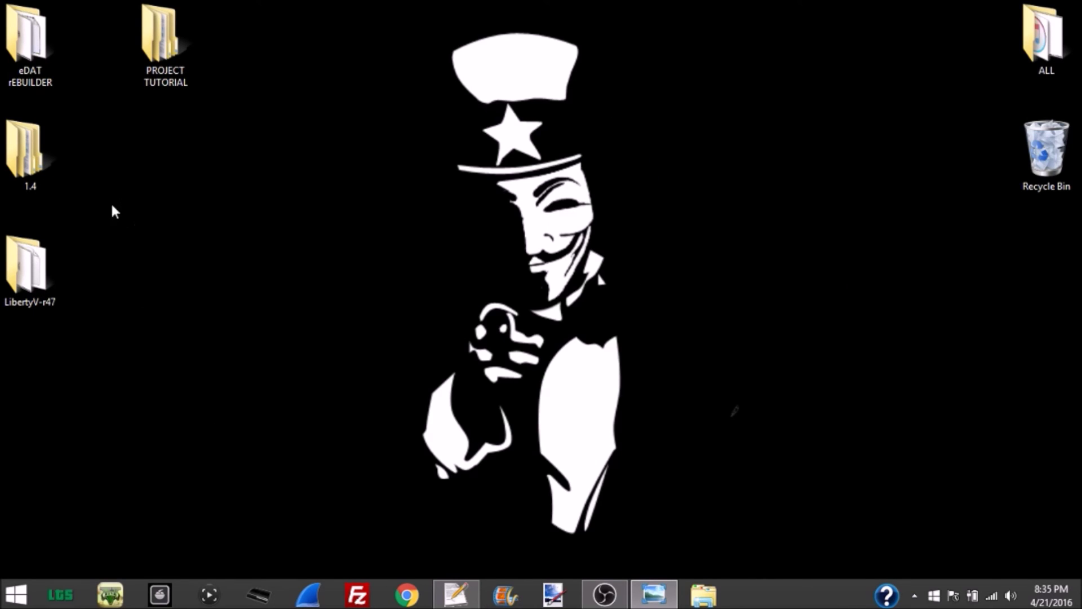
Launch the rebuilder application from the eDAT rEBUILDER folder on the desktop.
double_click(28, 43)
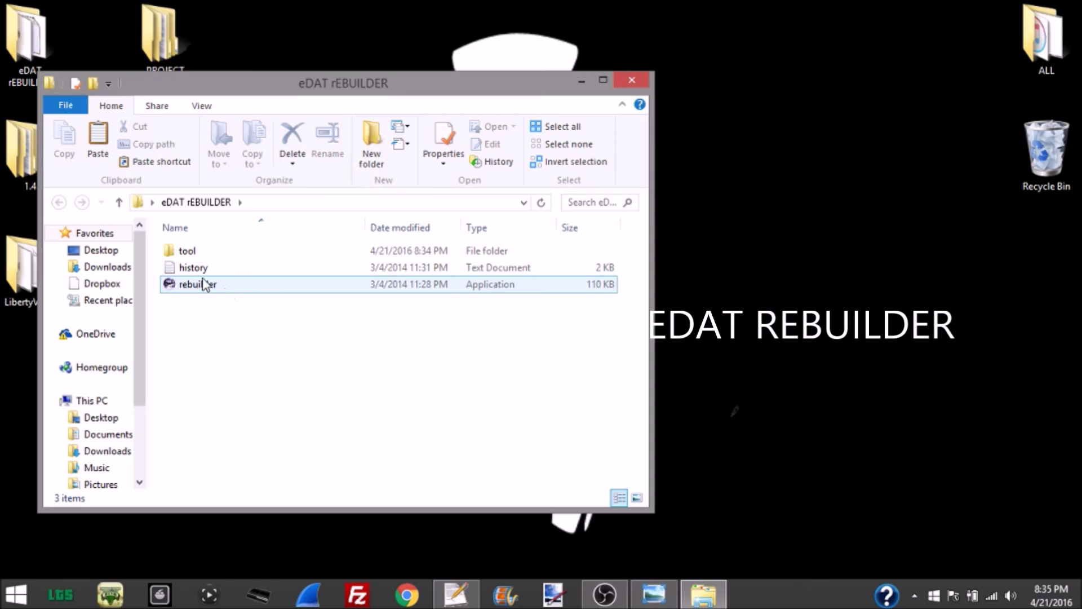
double_click(265, 285)
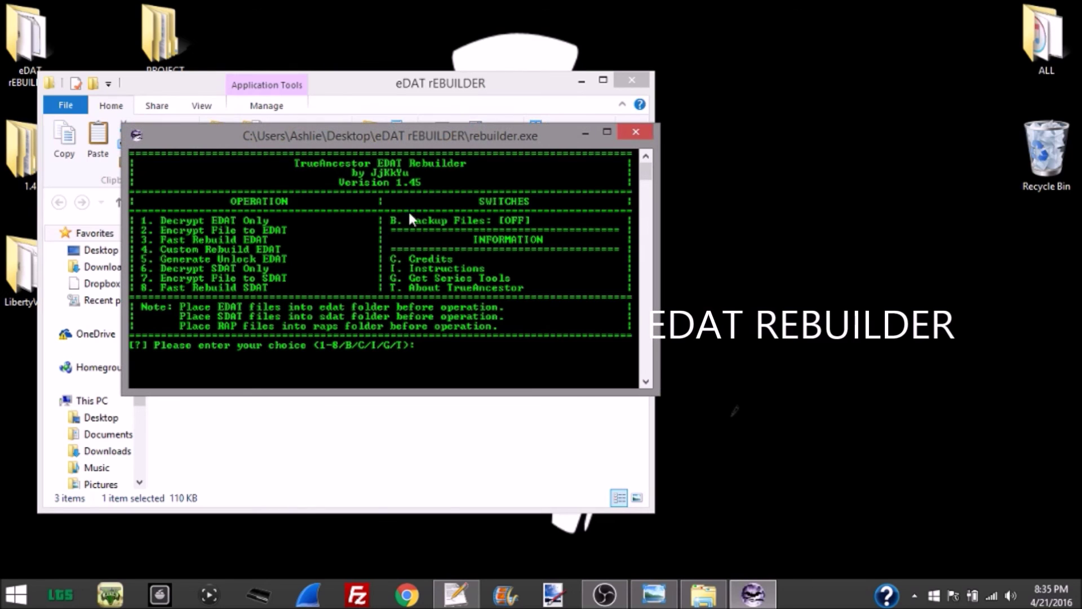
Close the rebuilder console and open the edat folder inside eDAT rEBUILDER.
click(641, 130)
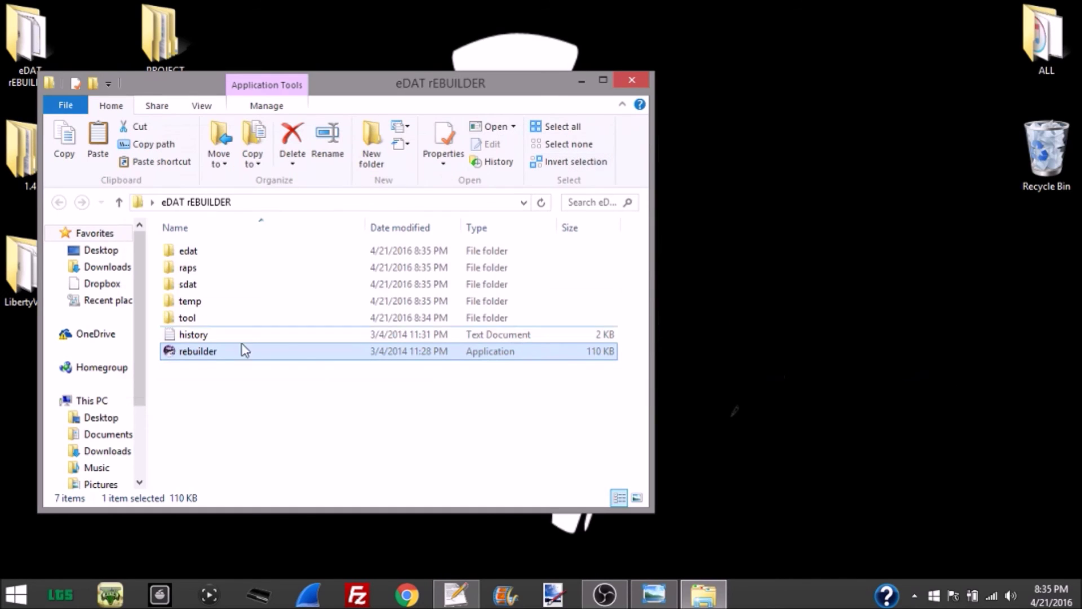
drag(196, 405, 194, 248)
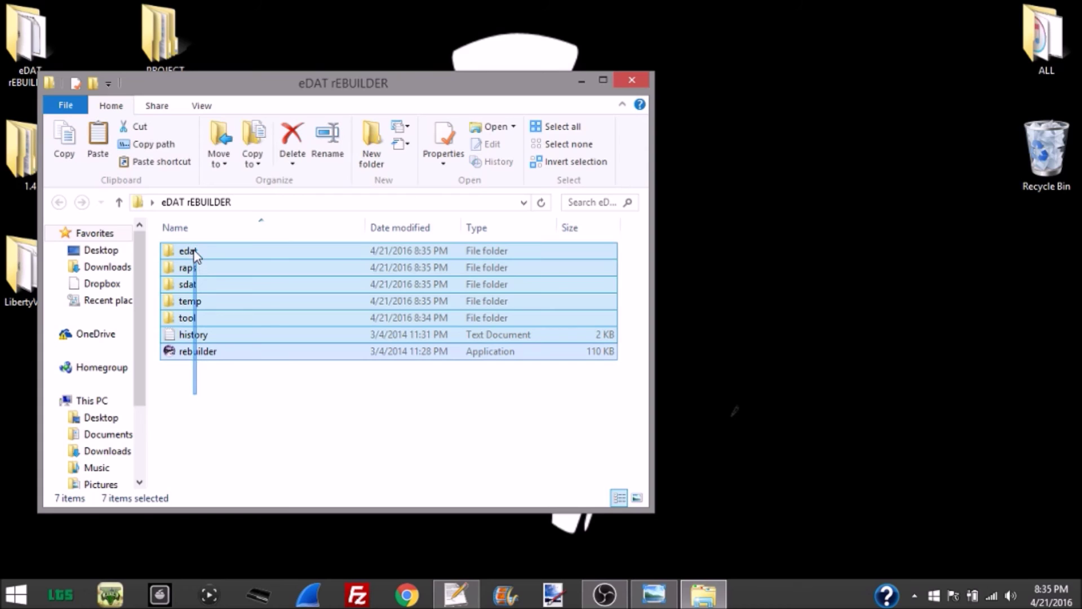
click(206, 379)
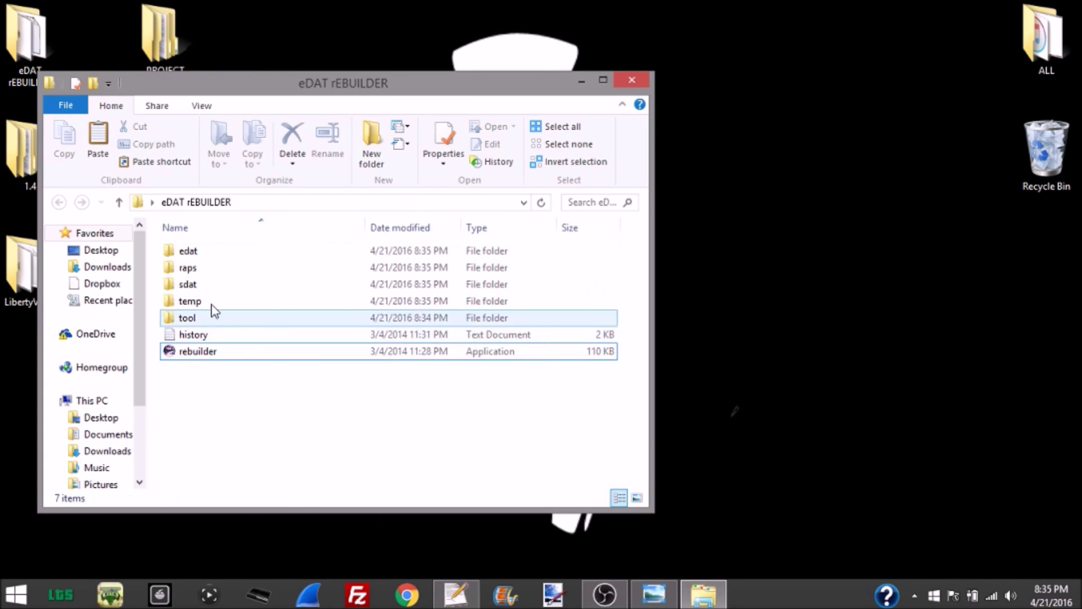
double_click(218, 260)
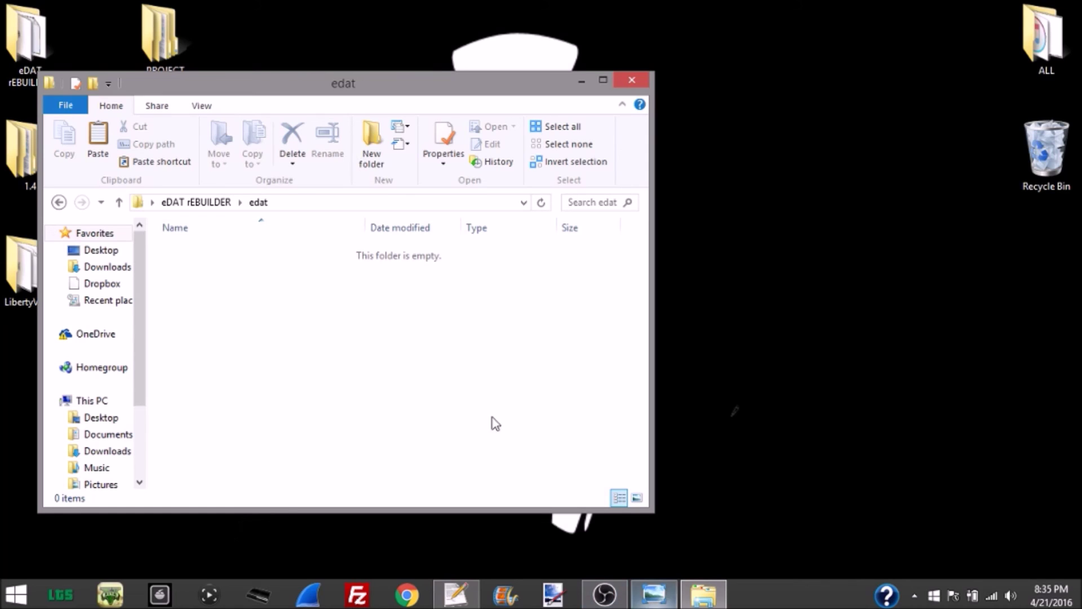
Open a second Explorer window on the EDAT folder inside PROJECT TUTORIAL on the desktop and place it beside the first.
click(75, 106)
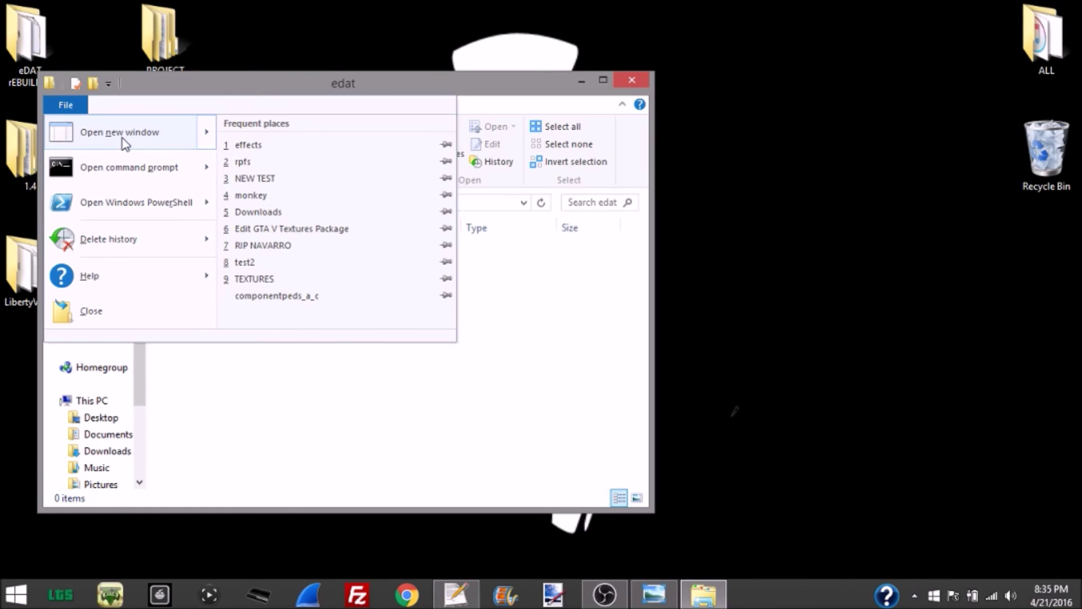
mouse_move(124, 142)
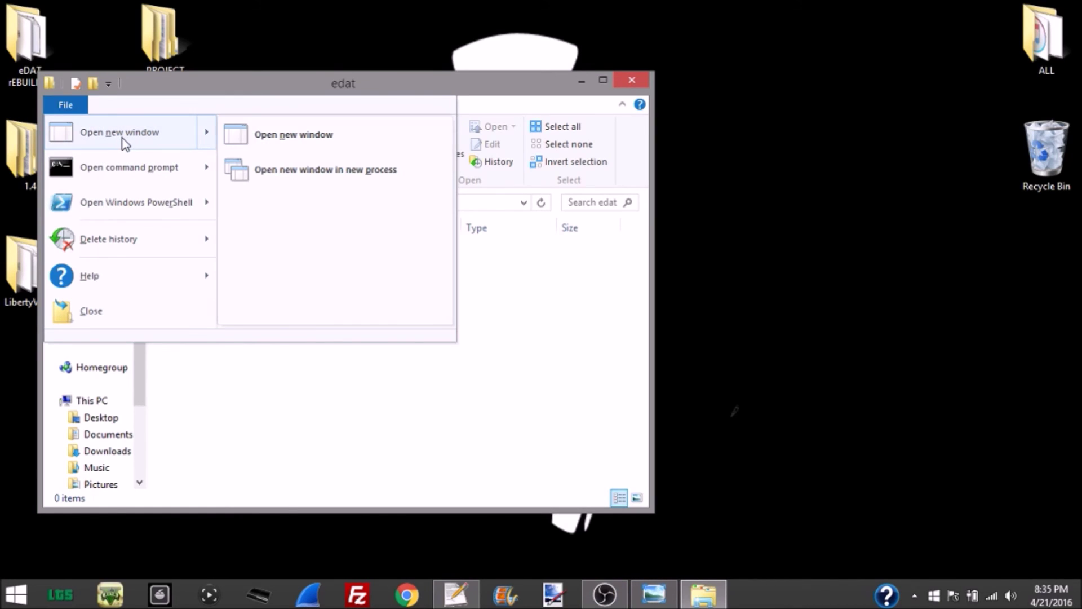
click(283, 142)
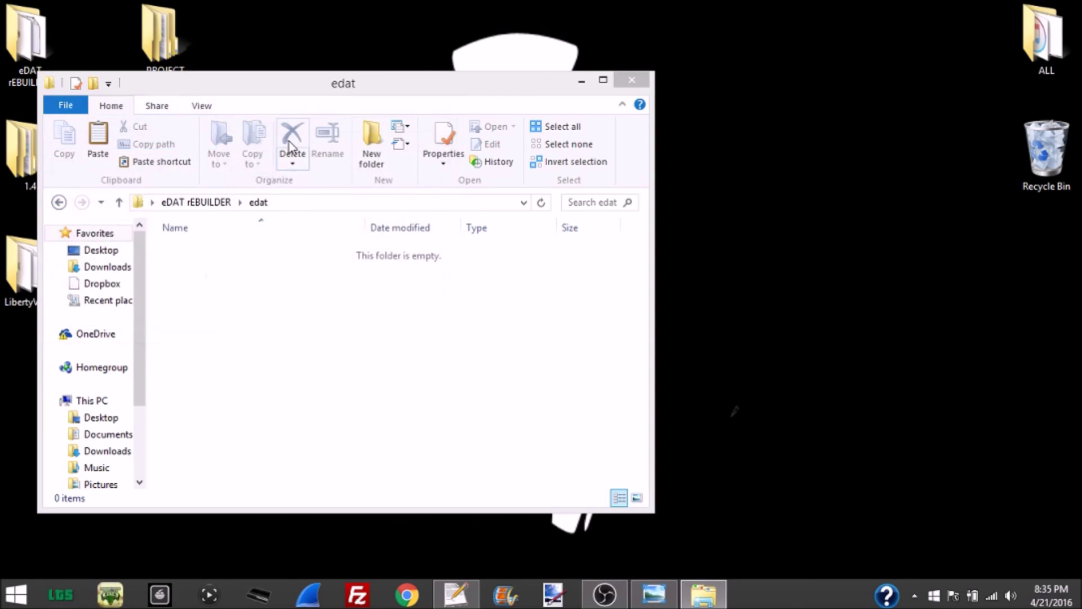
click(122, 271)
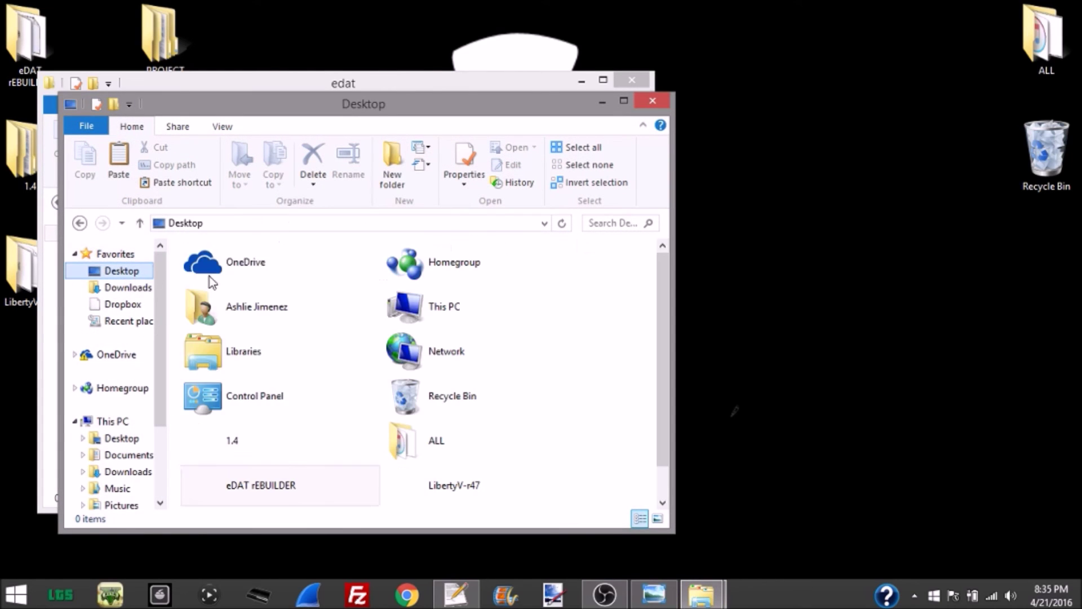
scroll(434, 469, down, 1)
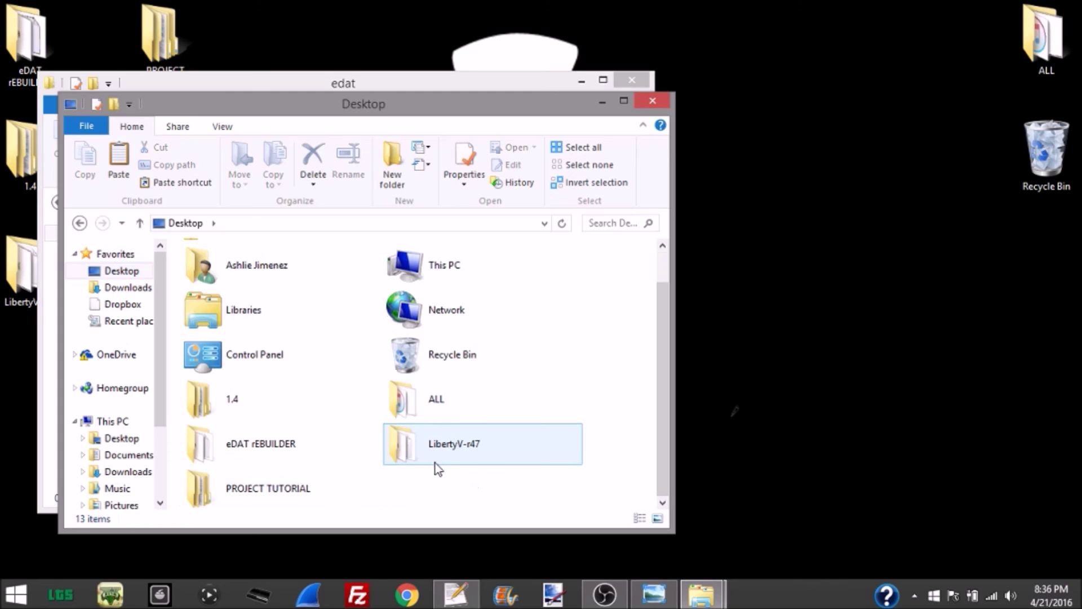
double_click(314, 490)
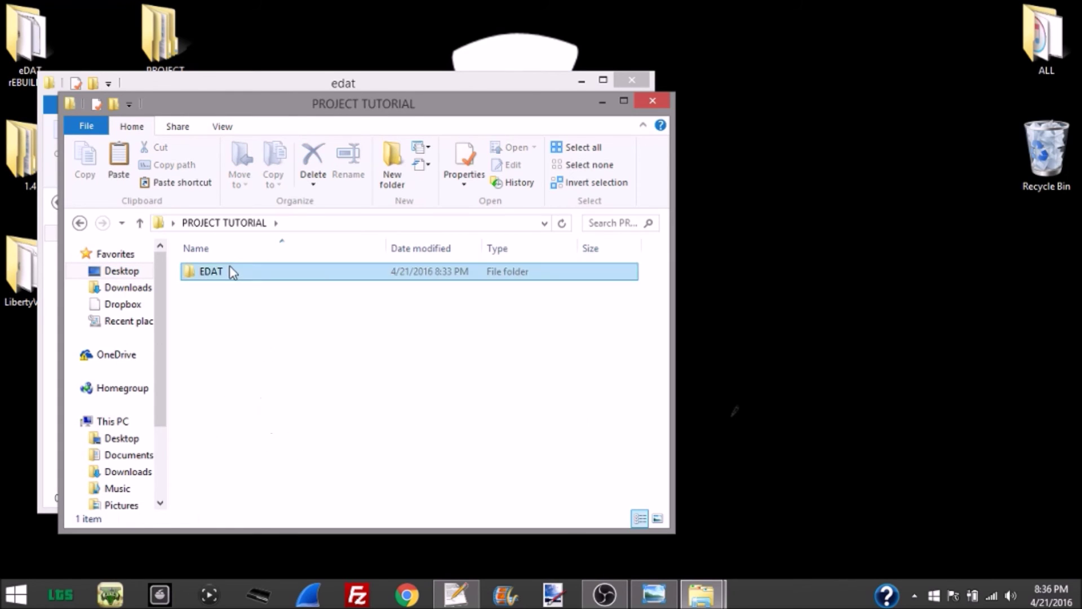
double_click(234, 276)
drag(194, 113, 416, 101)
Copy the DLC.edat file in the PROJECT TUTORIAL EDAT folder.
click(464, 255)
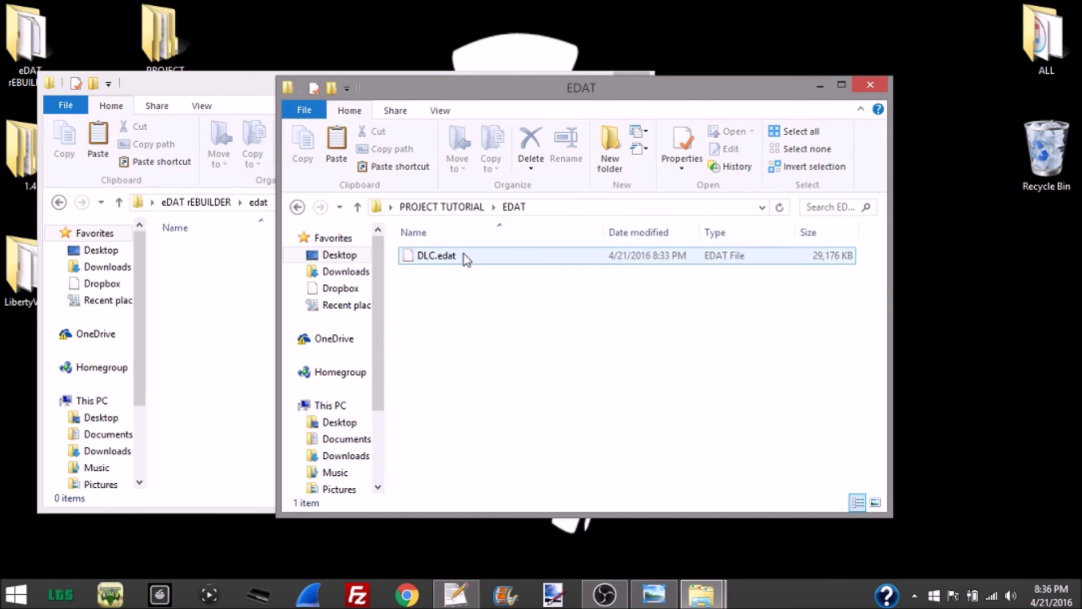
click(393, 261)
click(431, 258)
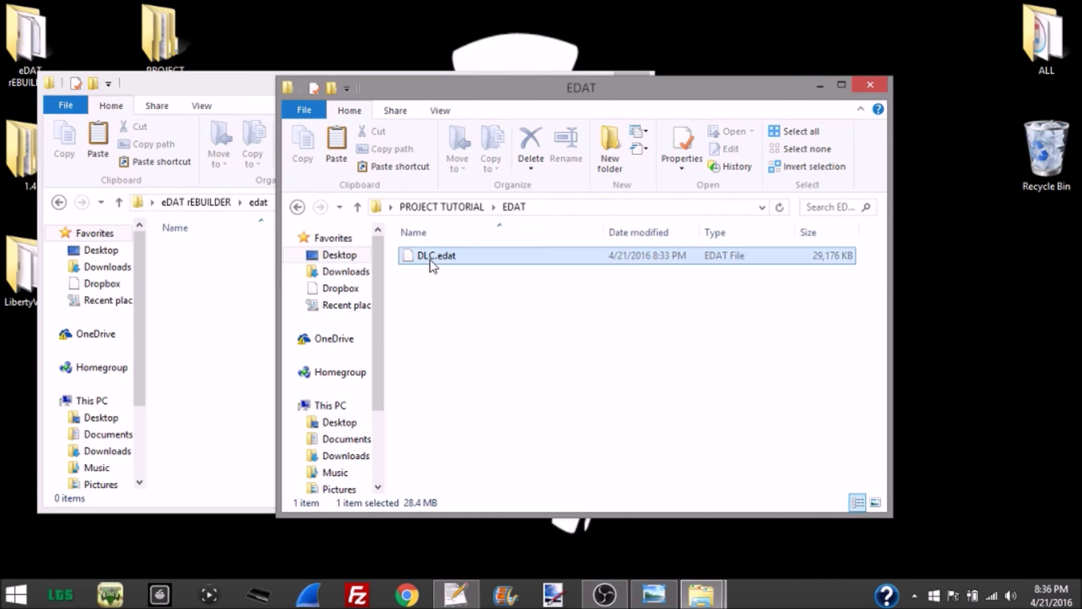
right_click(431, 259)
click(515, 432)
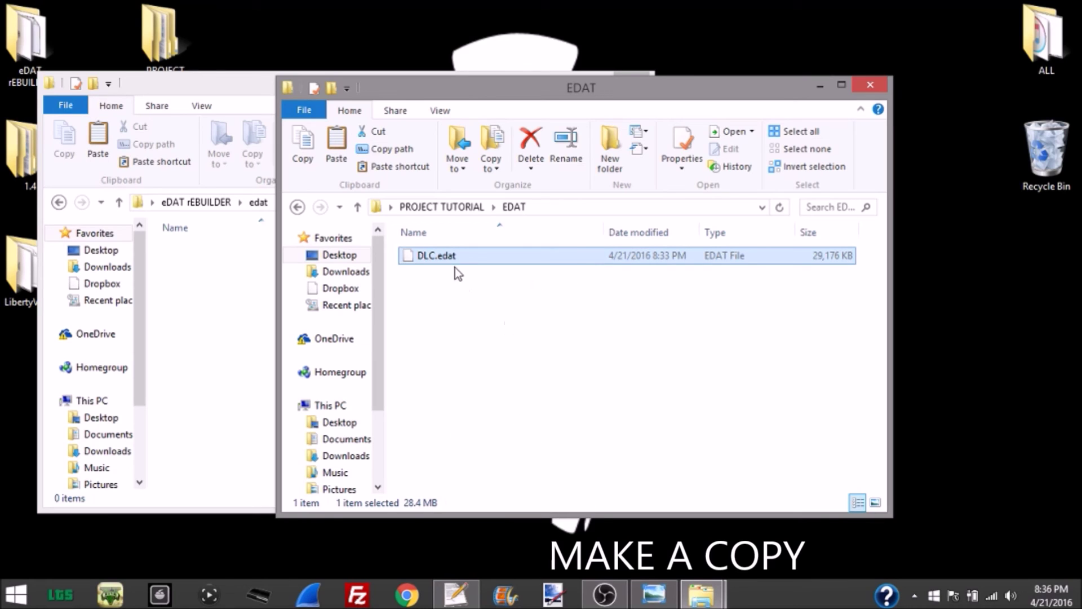
Create a new folder named Original inside the EDAT folder.
click(478, 278)
click(610, 155)
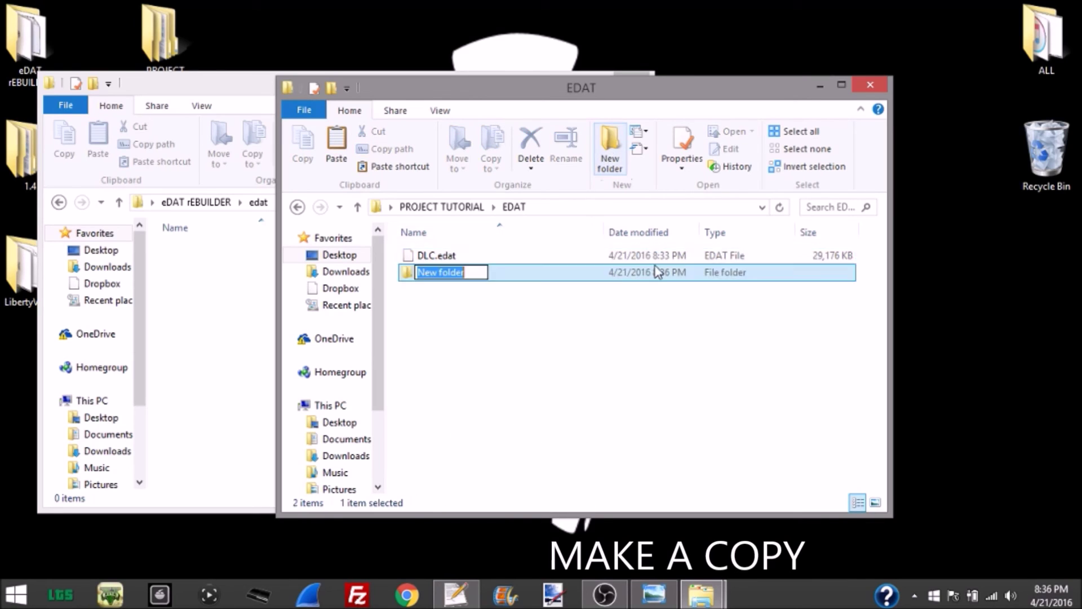
text(Or)
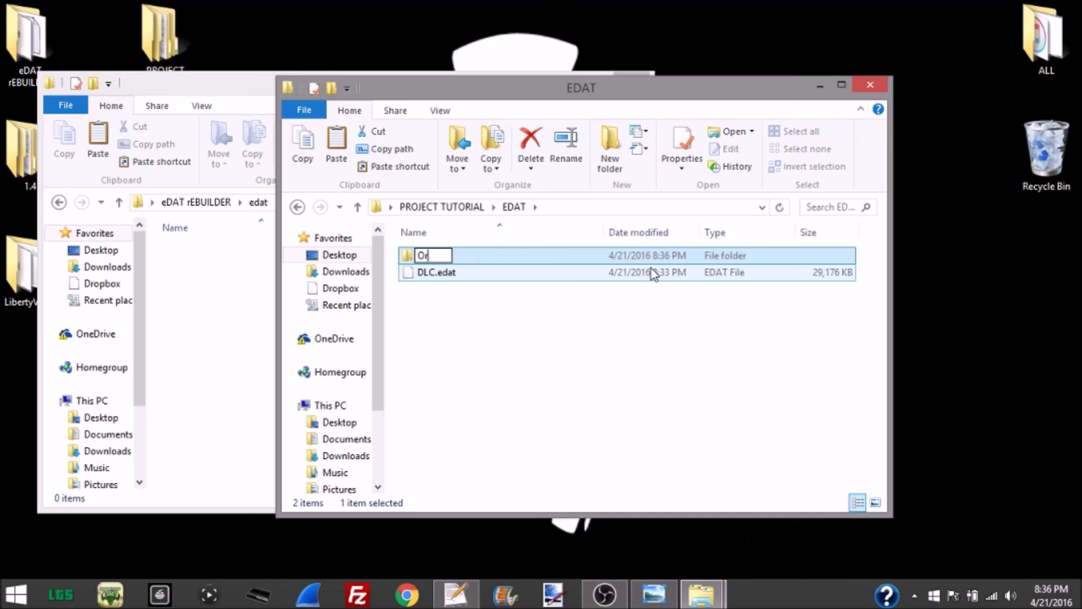
text(iginal)
key(Return)
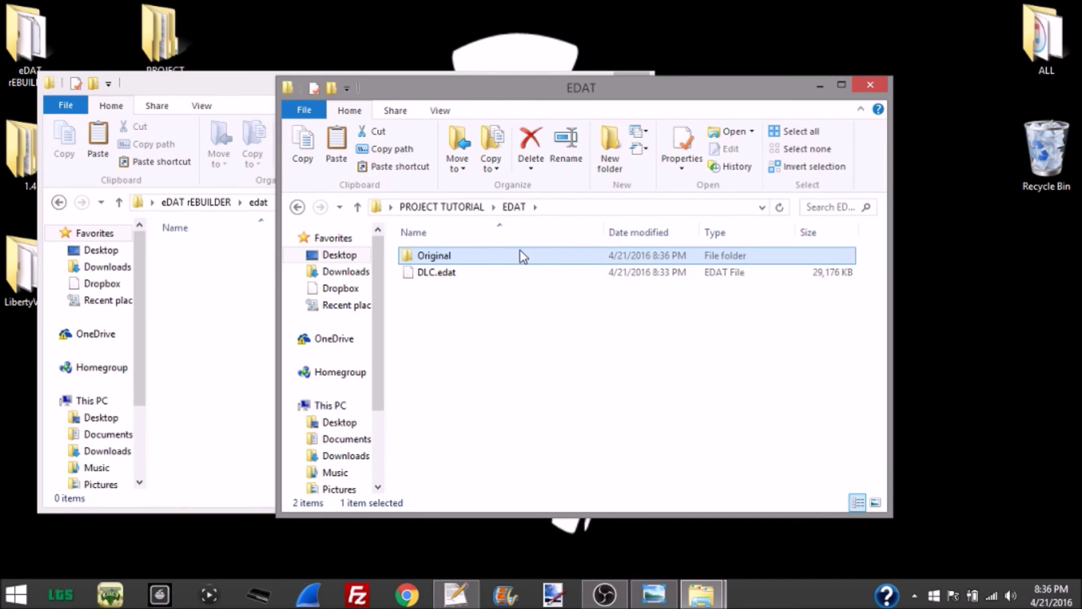
Paste the copied DLC.edat into the Original folder as a backup and return to the EDAT folder.
double_click(520, 254)
right_click(495, 297)
click(564, 403)
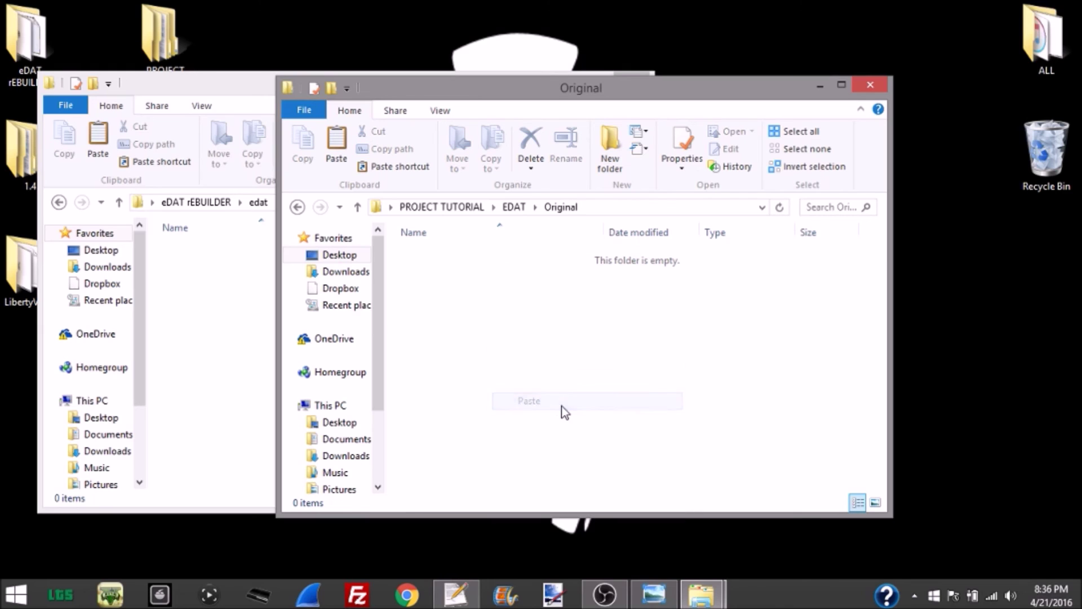
click(297, 207)
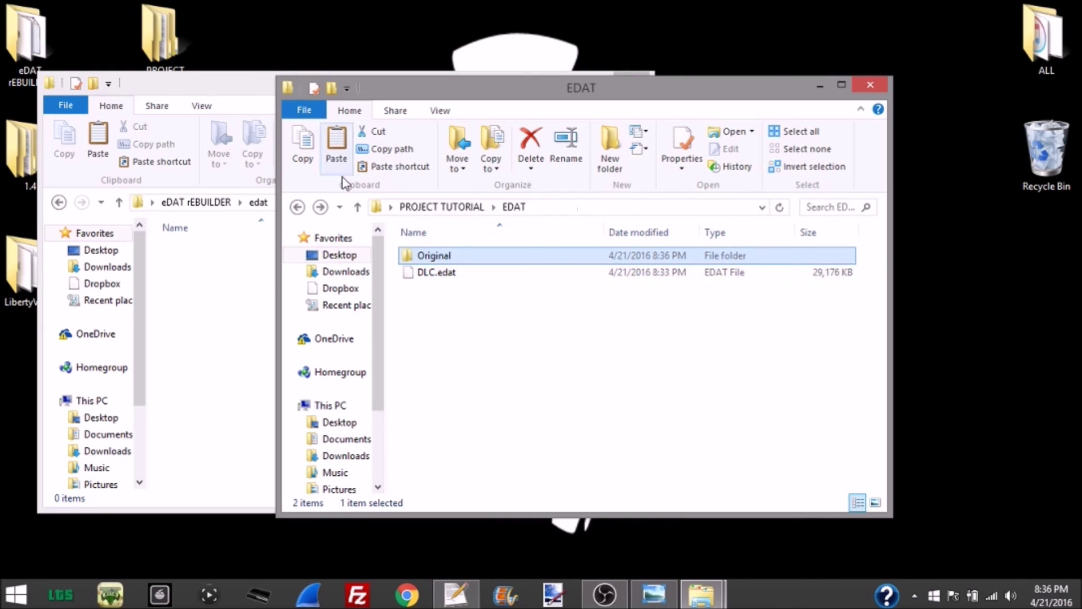
click(461, 316)
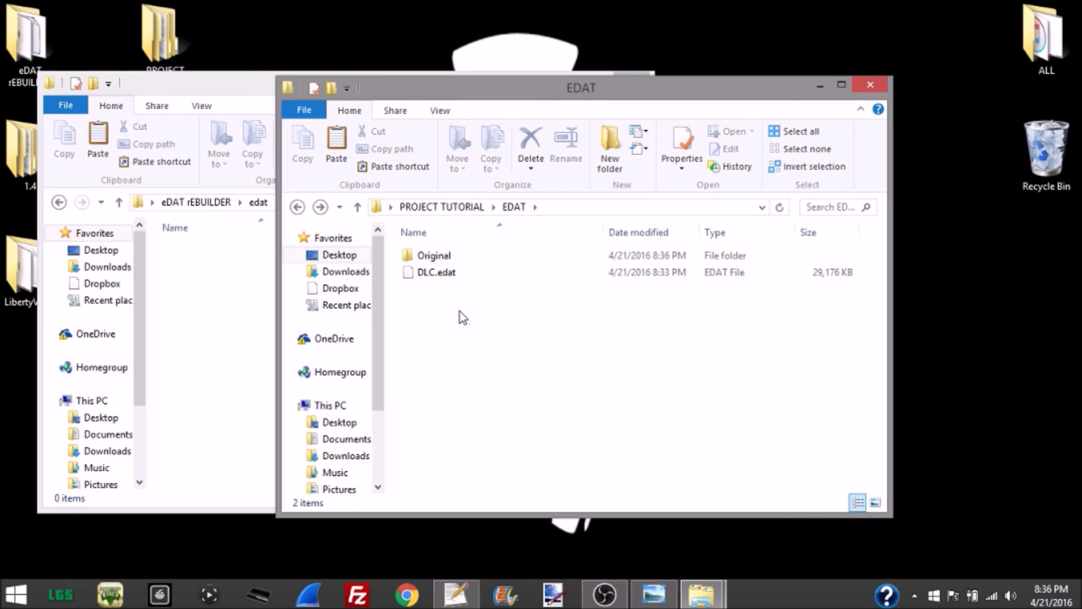
Move DLC.edat from the PROJECT TUTORIAL EDAT folder into the rebuilder's edat folder.
click(459, 282)
click(239, 293)
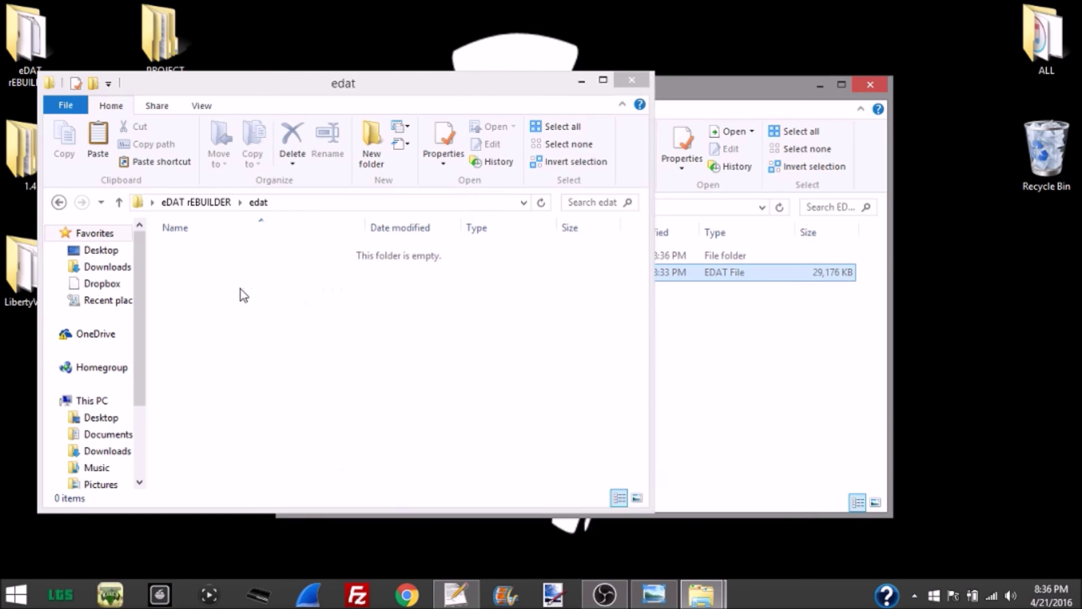
right_click(243, 291)
click(805, 405)
drag(576, 271, 233, 333)
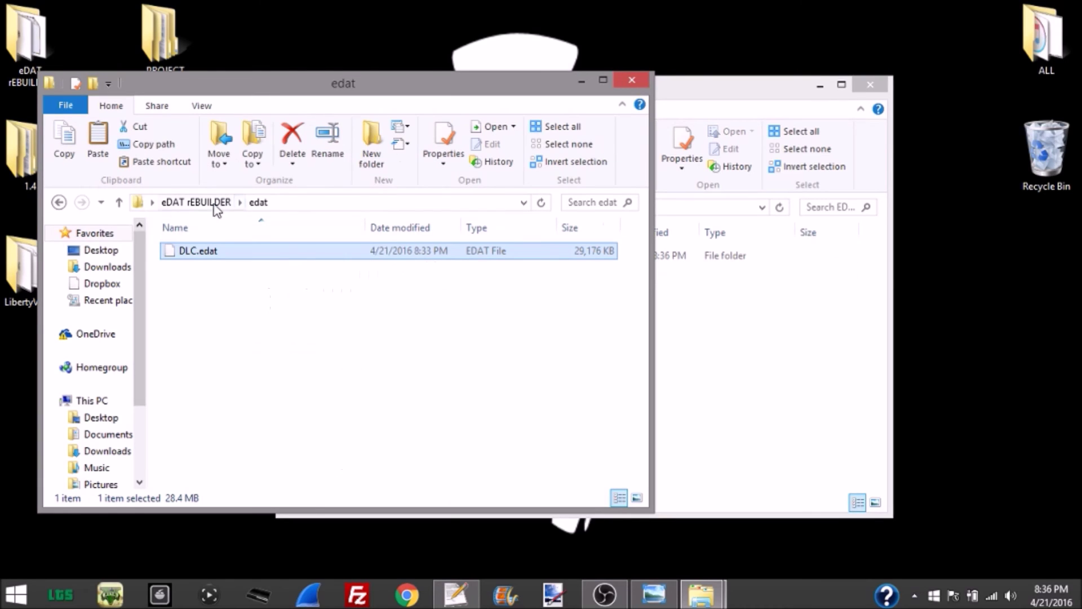
Launch rebuilder from the eDAT rEBUILDER folder and choose operation 1, Decrypt EDAT Only, for file 1, DLC.edat.
click(59, 203)
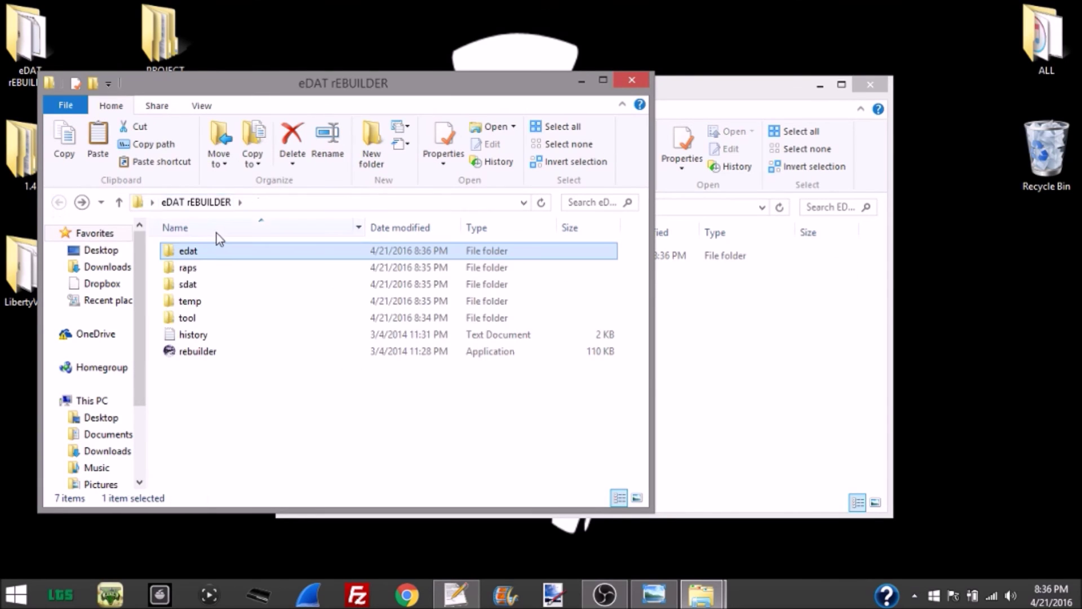
double_click(217, 352)
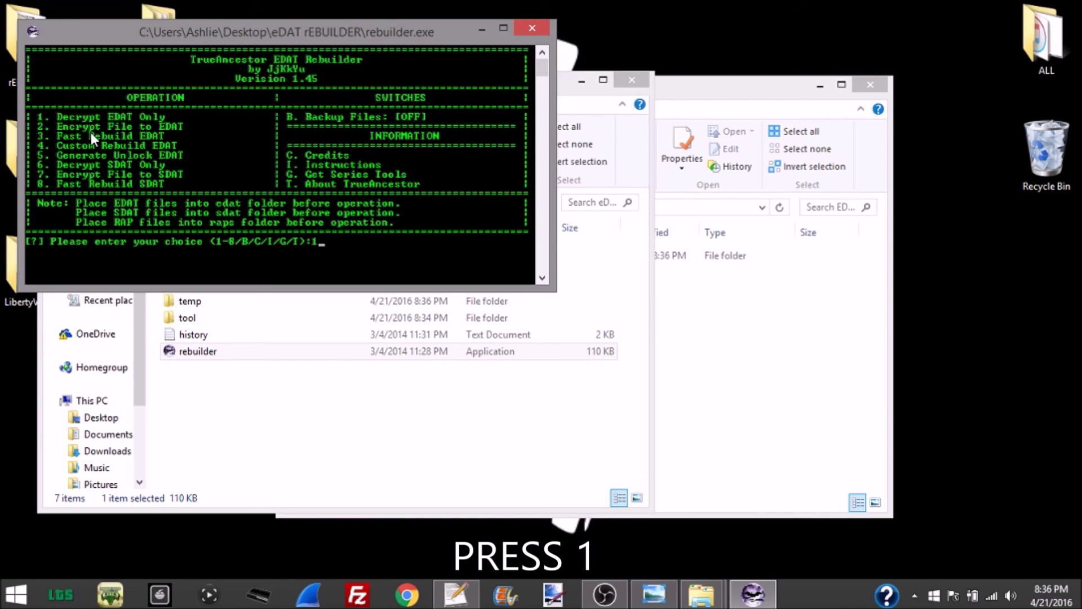
key(Return)
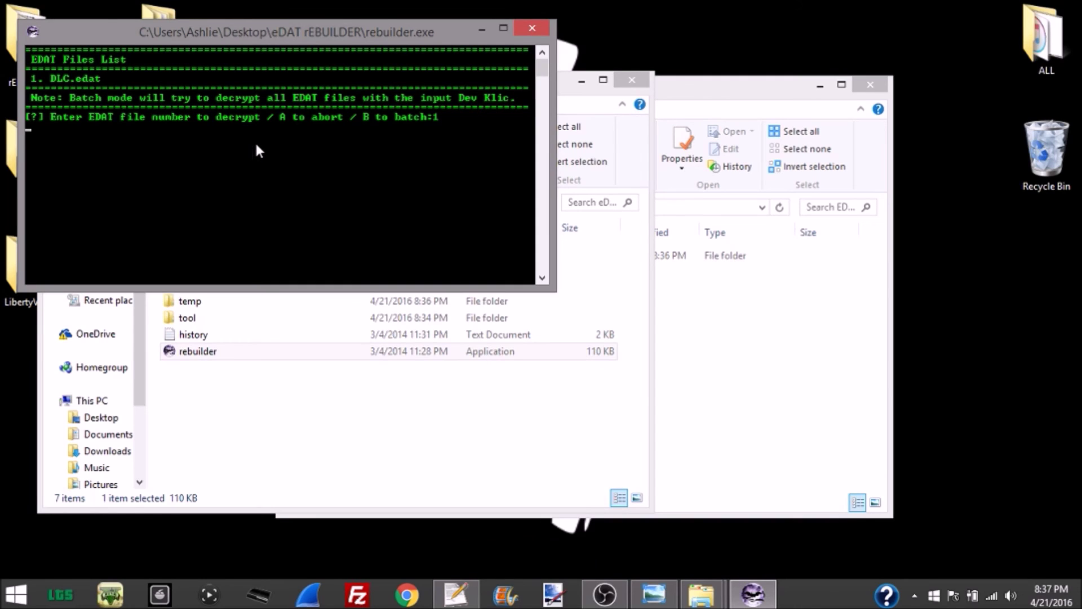
key(Return)
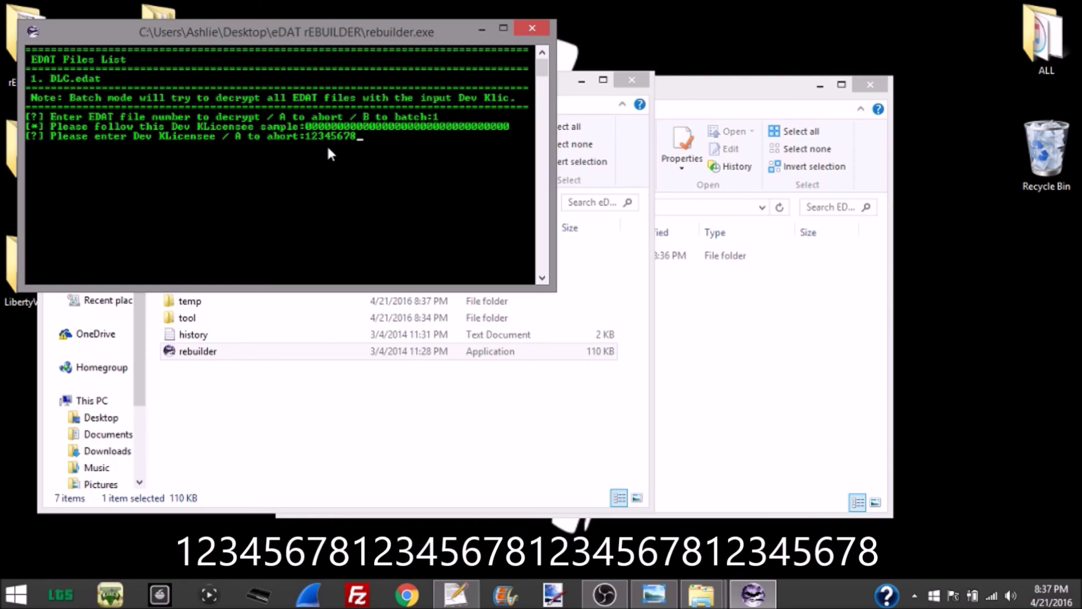
Enter the Dev KLicensee key to decrypt DLC.edat, and close the rebuilder once it finishes.
text(1234567812345678123456)
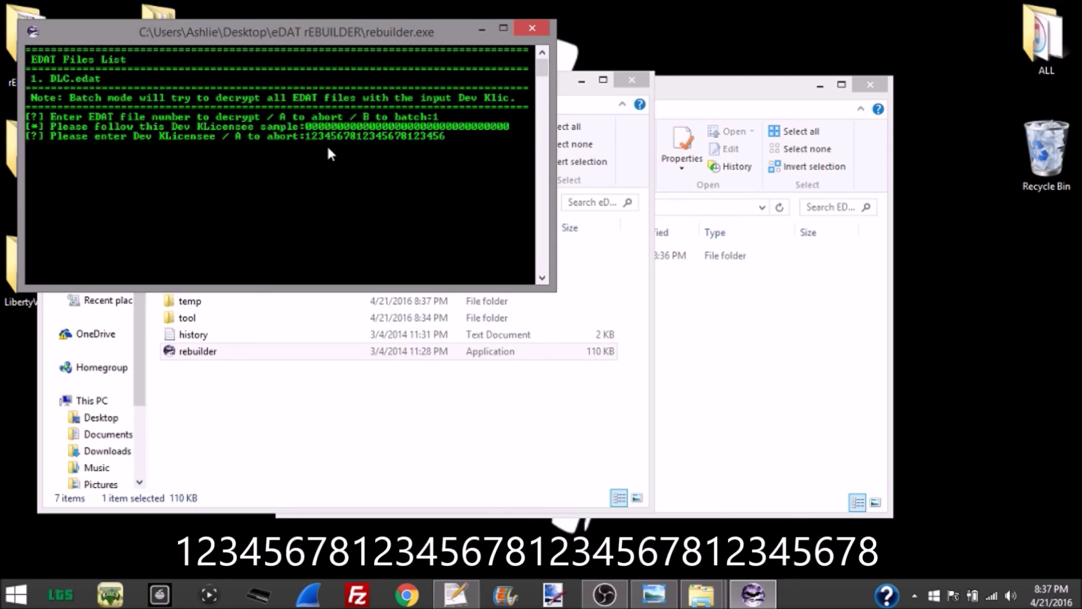
text(78)
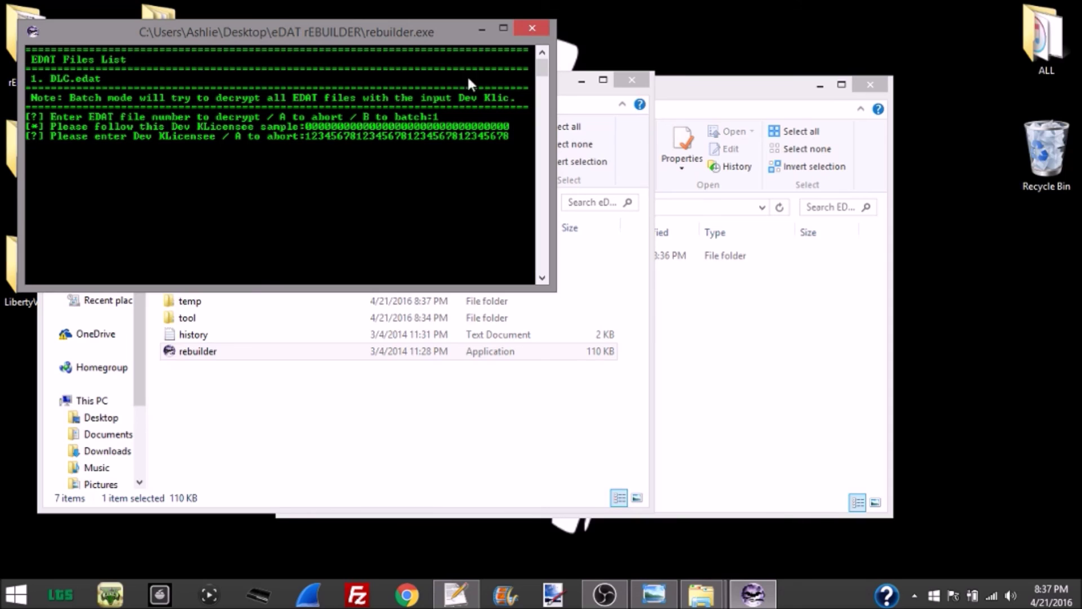
key(Return)
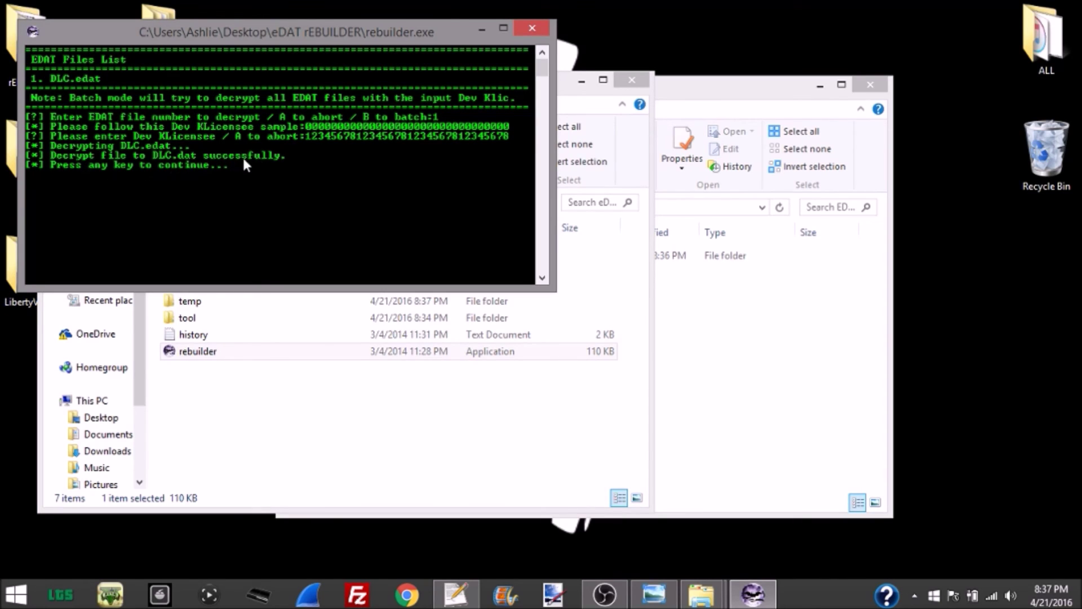
click(532, 29)
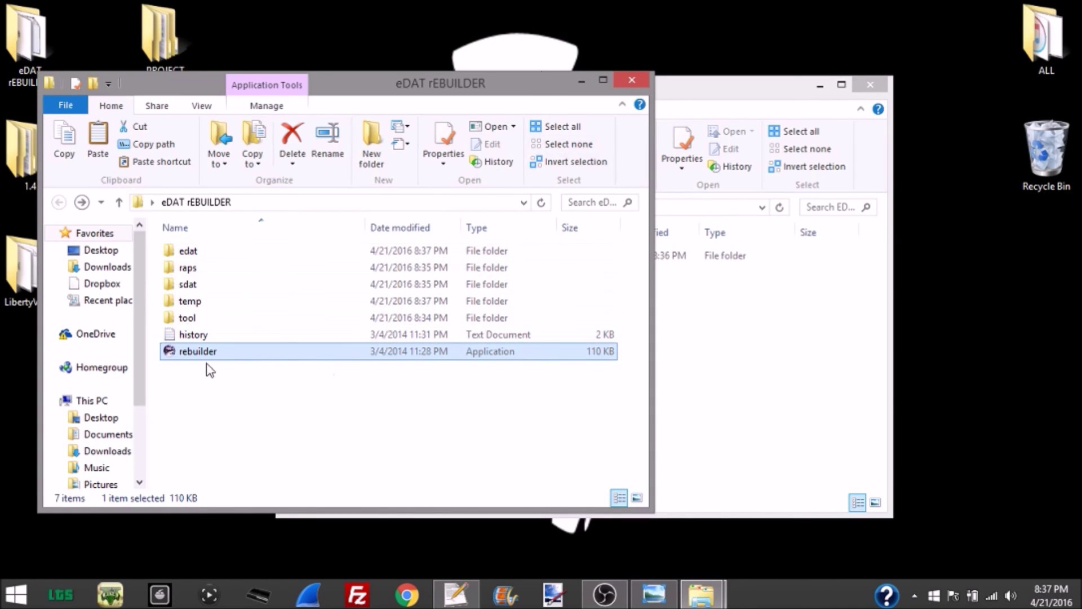
Copy the decrypted DLC.dat from the rebuilder's edat folder and close that folder window.
double_click(239, 252)
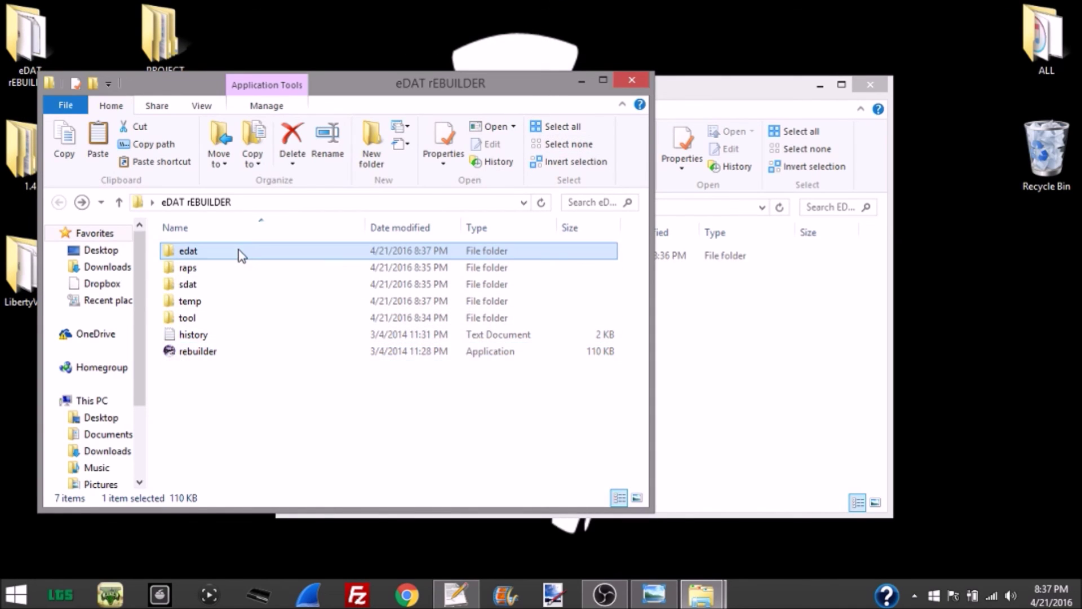
mouse_move(228, 293)
mouse_down()
mouse_move(215, 248)
mouse_move(212, 292)
mouse_up()
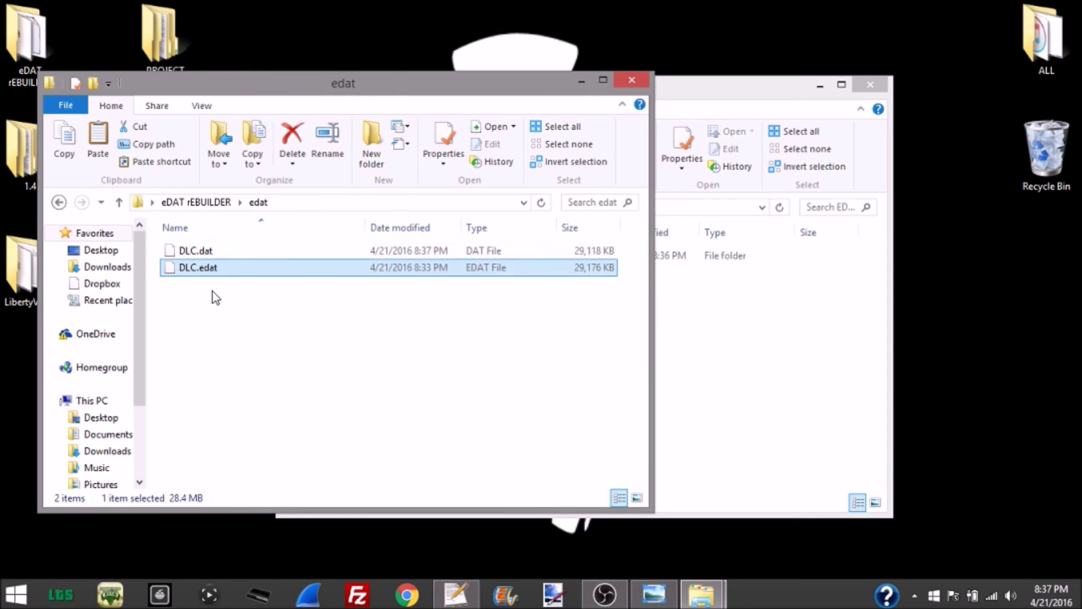
click(228, 255)
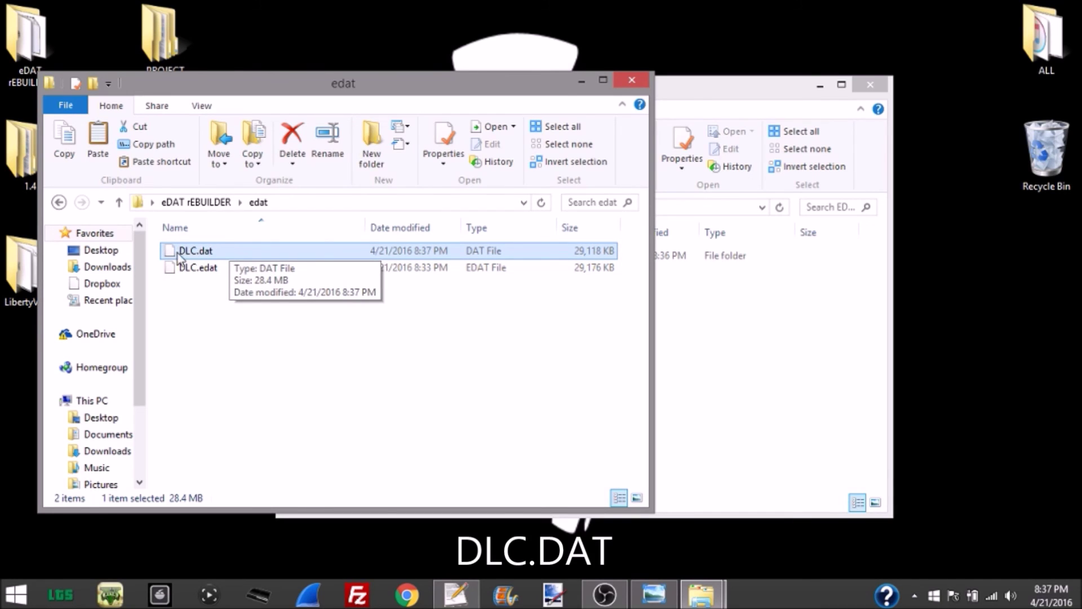
right_click(278, 257)
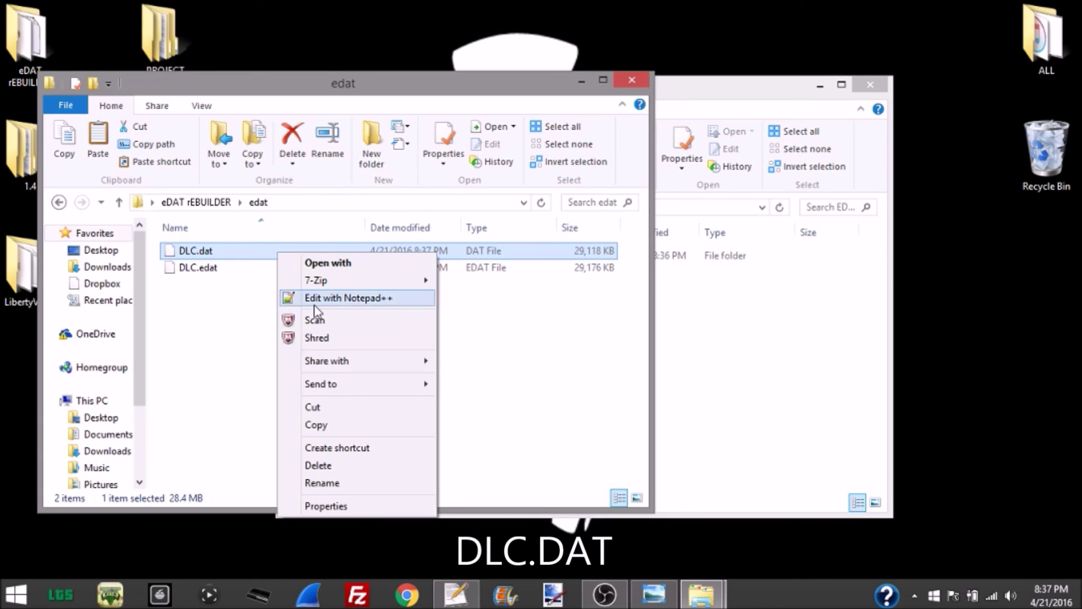
click(323, 429)
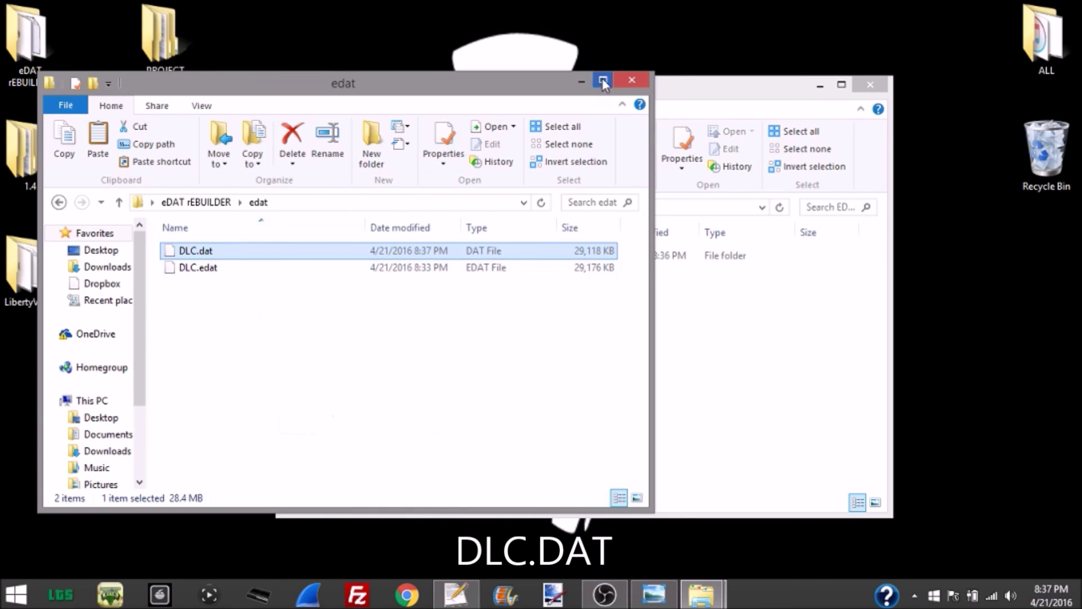
click(630, 83)
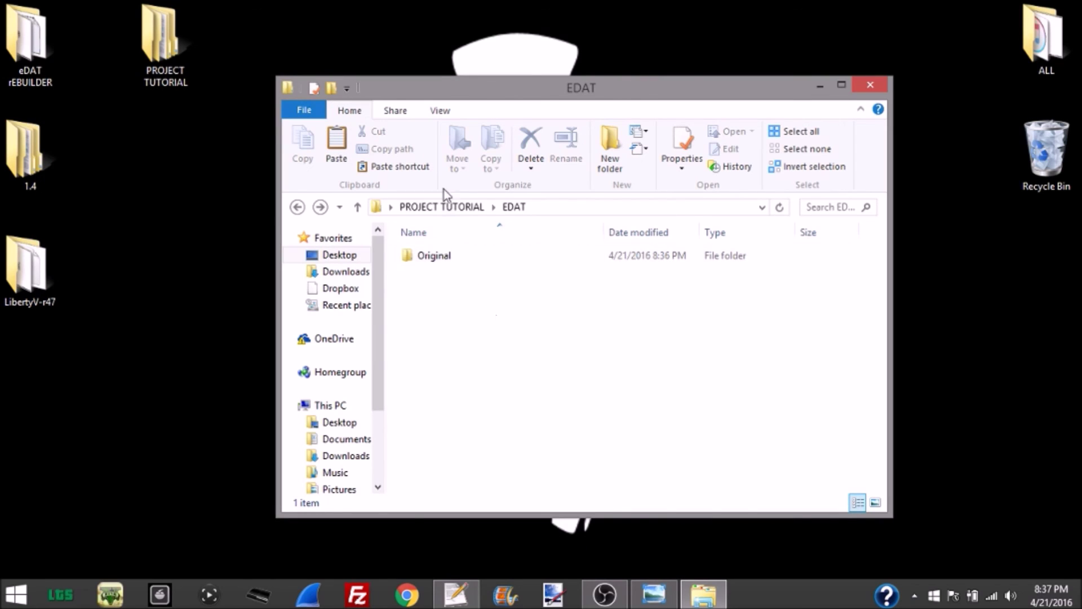
Paste the decrypted DLC.dat into the EDAT folder of PROJECT TUTORIAL.
click(446, 207)
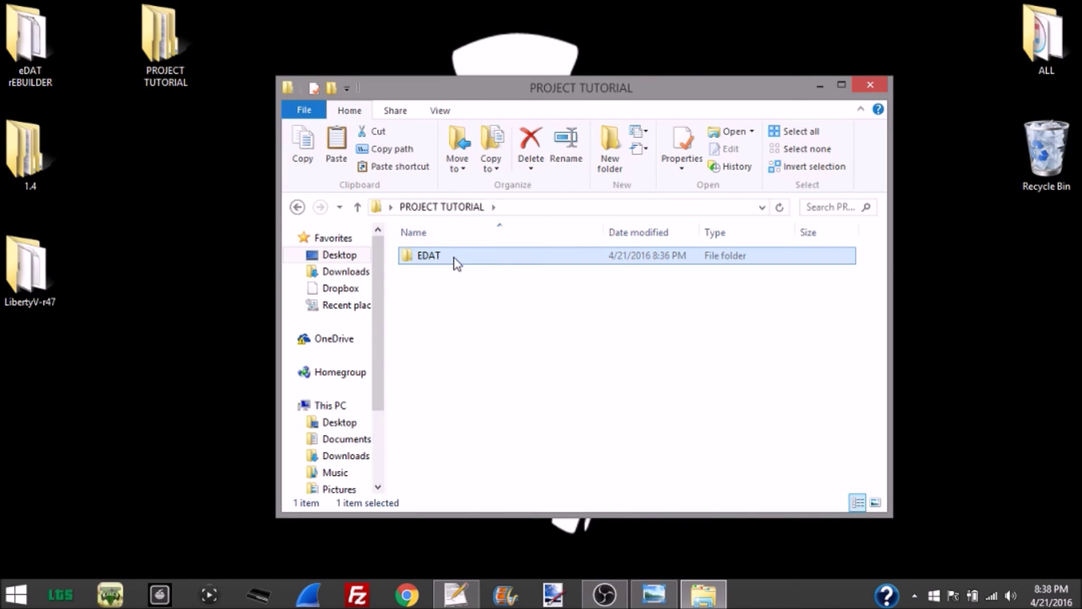
double_click(456, 262)
right_click(465, 301)
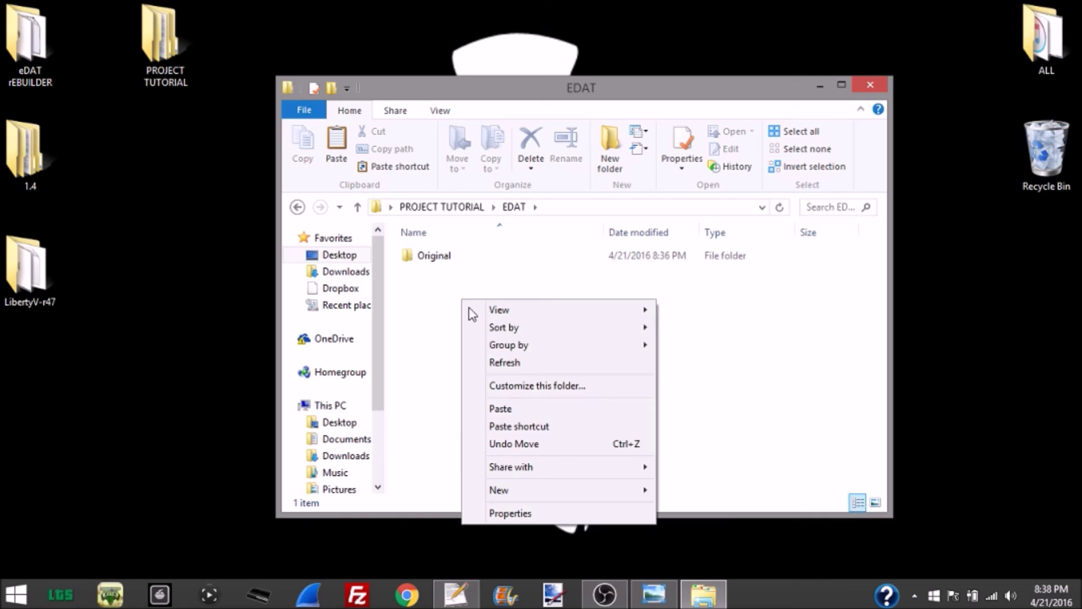
click(532, 408)
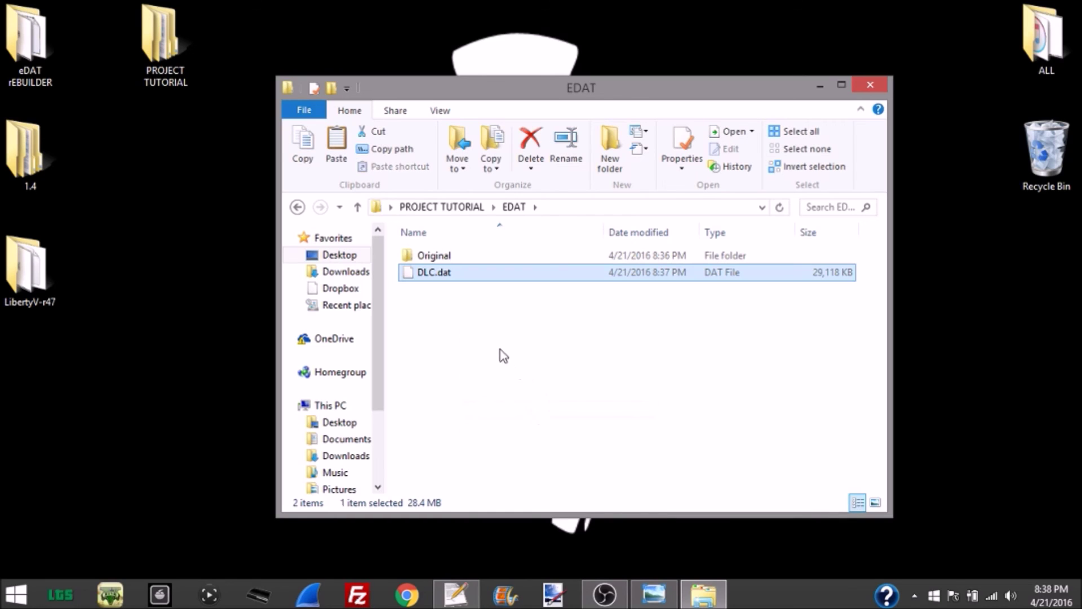
click(487, 326)
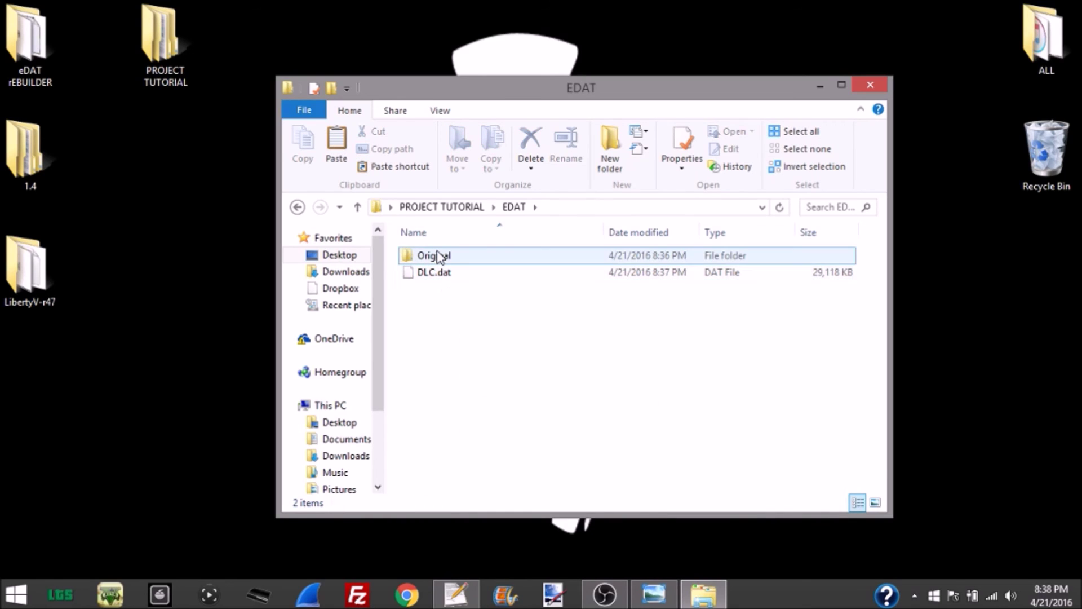
Check the backed-up file in the Original folder and DLC.dat in the EDAT folder, and close the folder window.
double_click(440, 257)
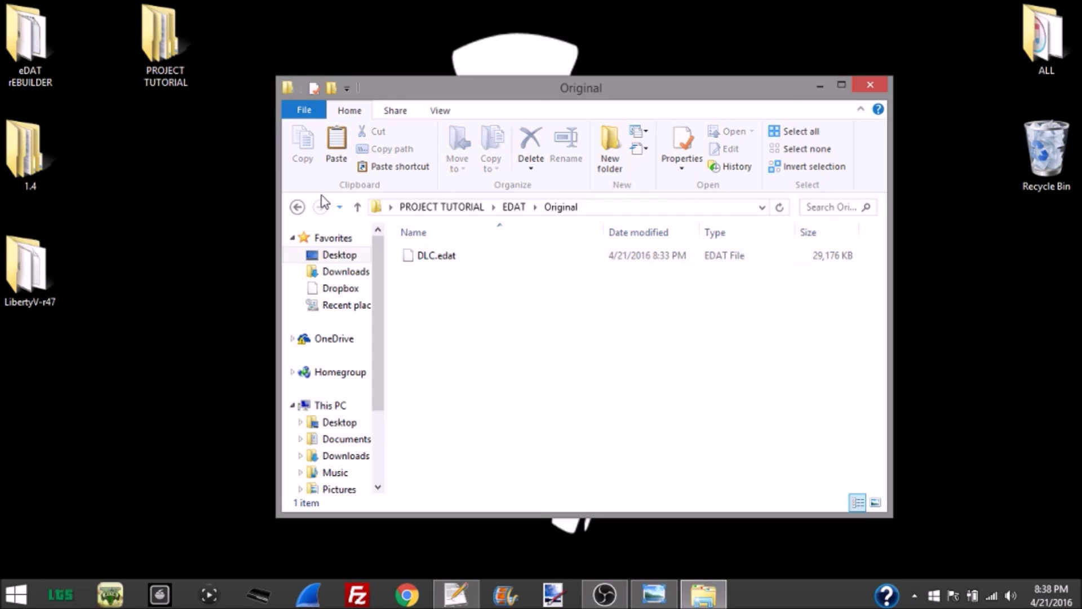
click(298, 207)
click(463, 273)
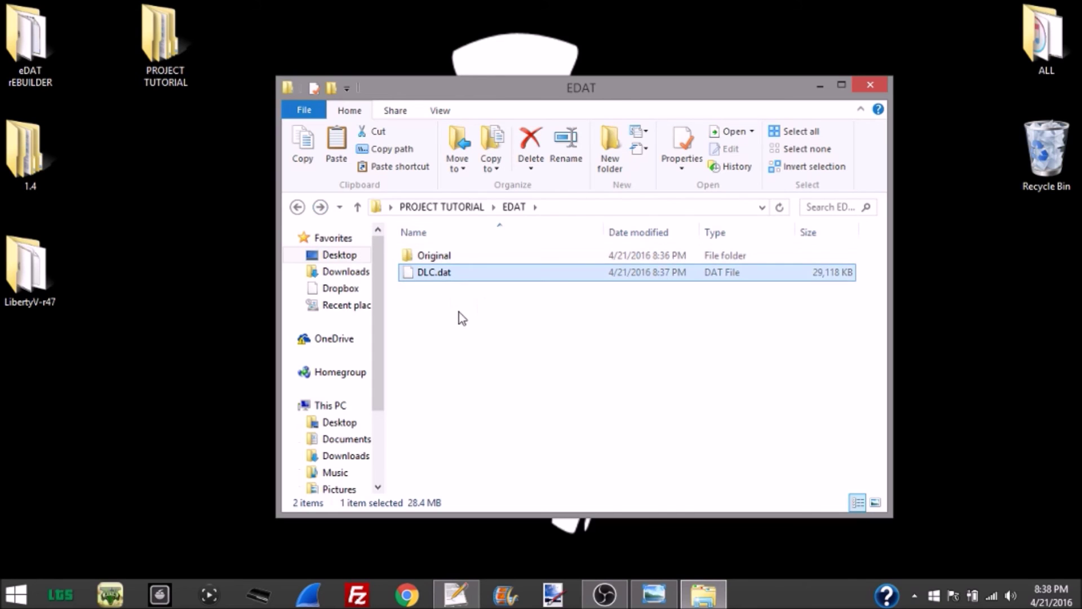
click(439, 286)
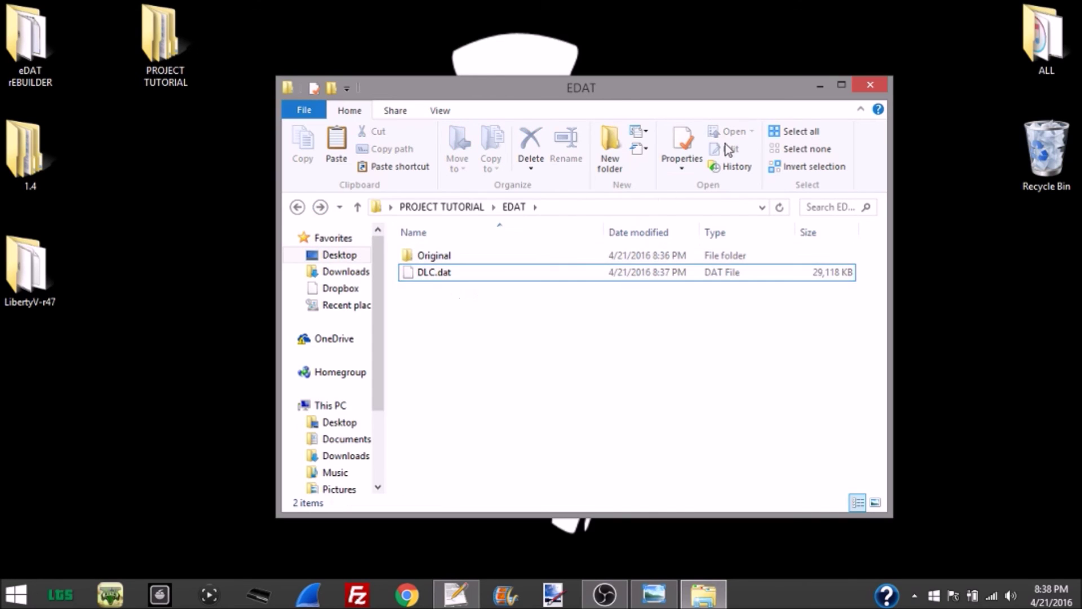
click(865, 83)
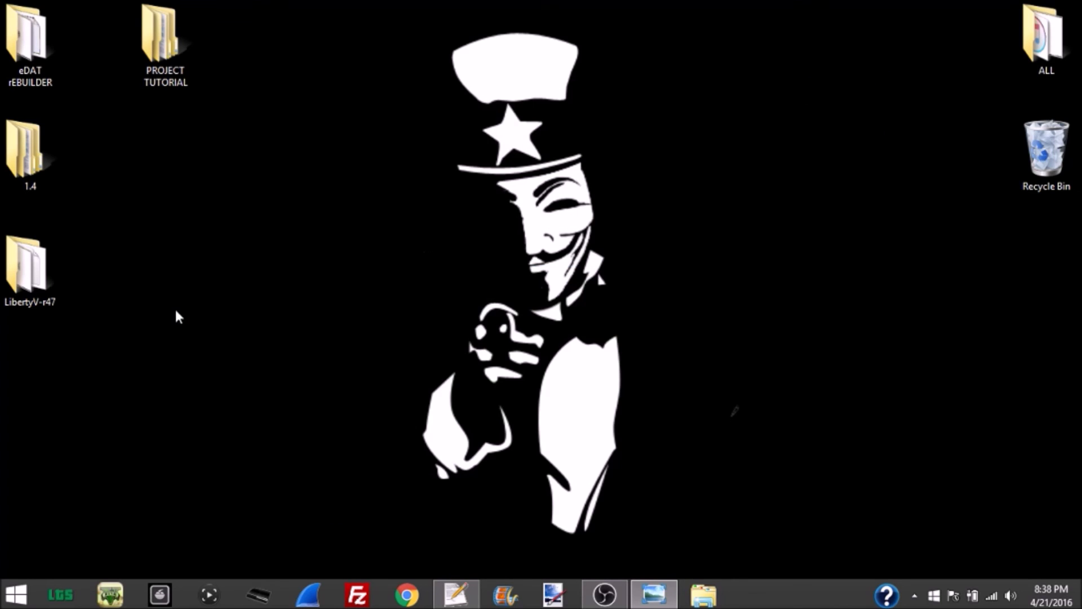
Launch LibertyV from the LibertyV-r47 folder in the PlayStation 3 version and close the folder window.
double_click(29, 288)
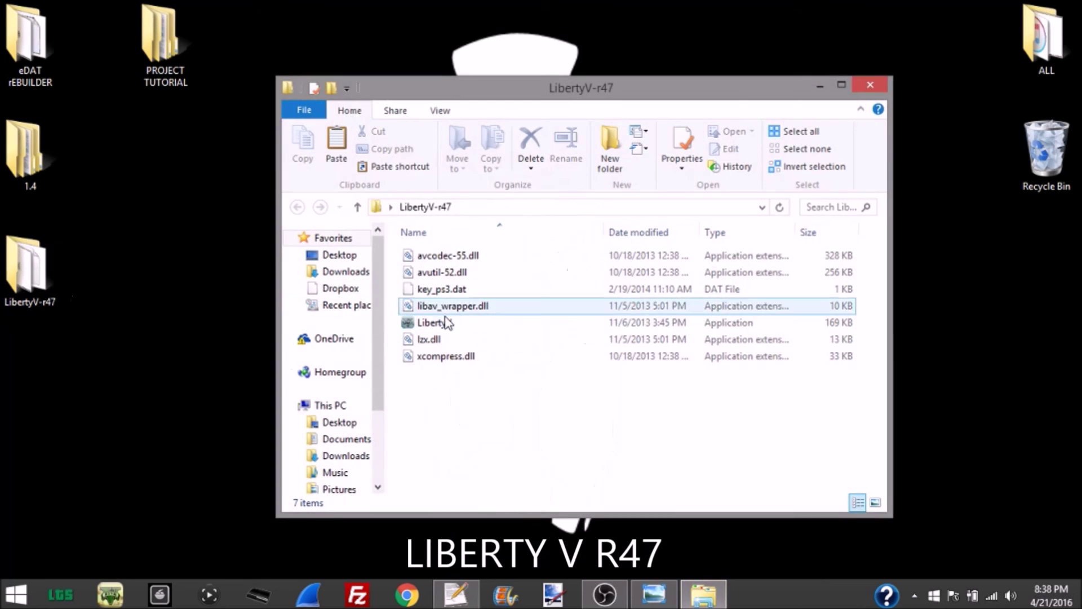
double_click(452, 322)
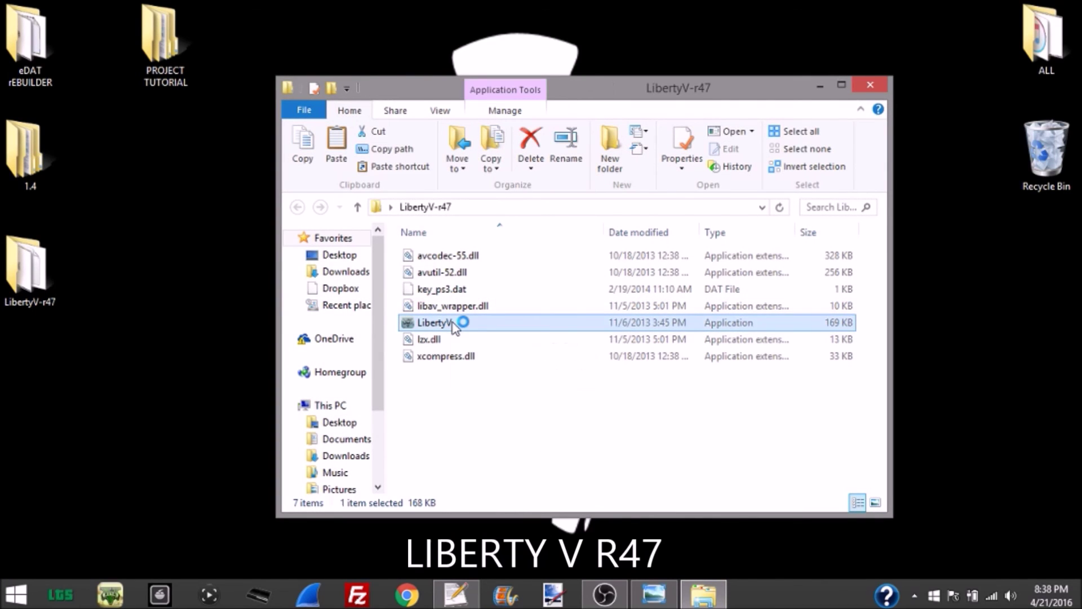
click(869, 88)
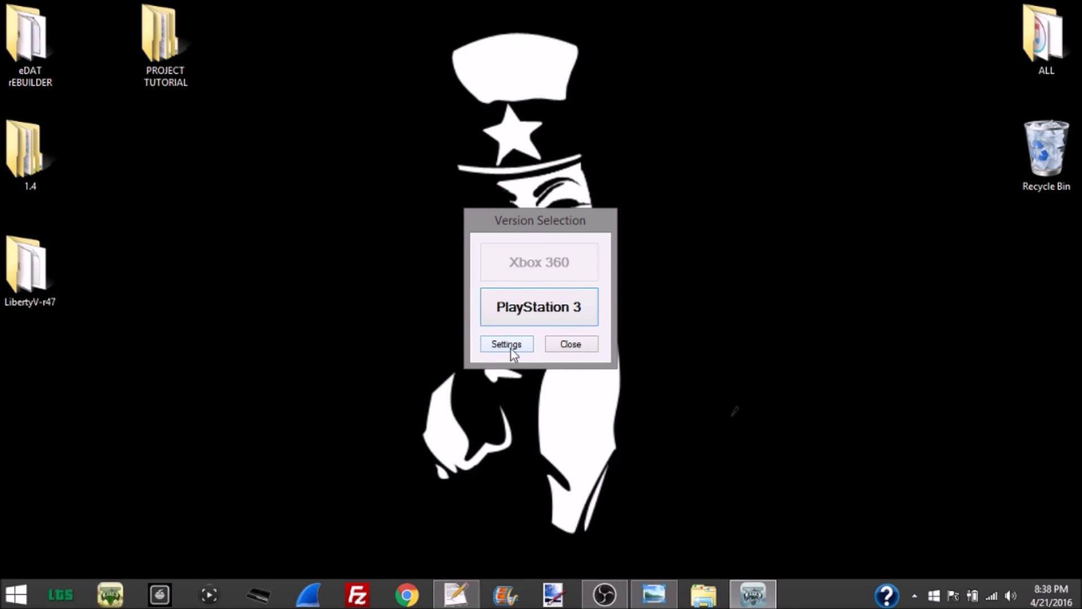
click(552, 310)
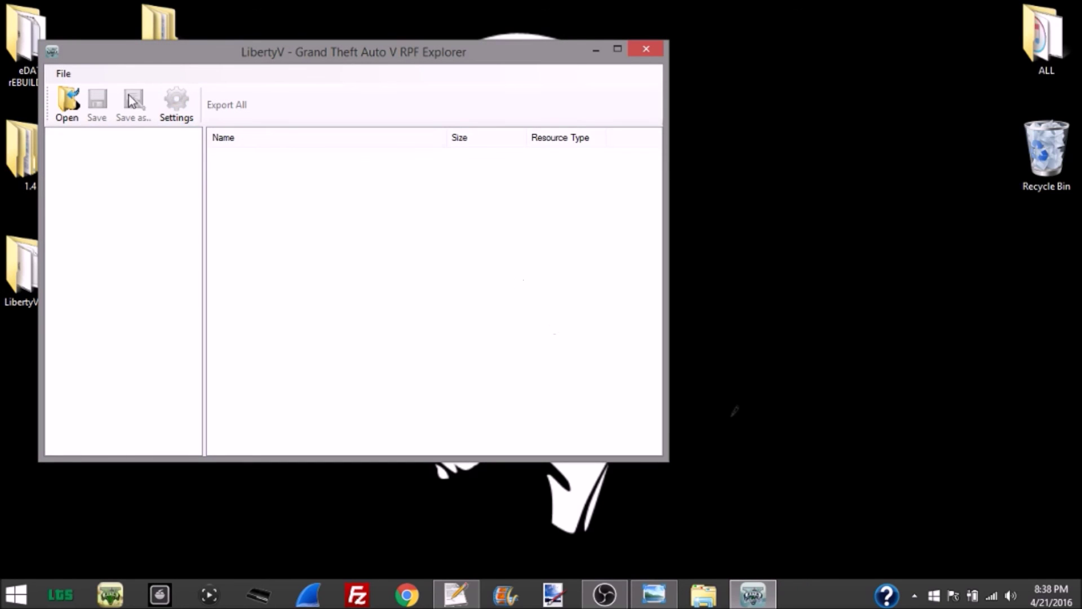
drag(189, 64, 331, 77)
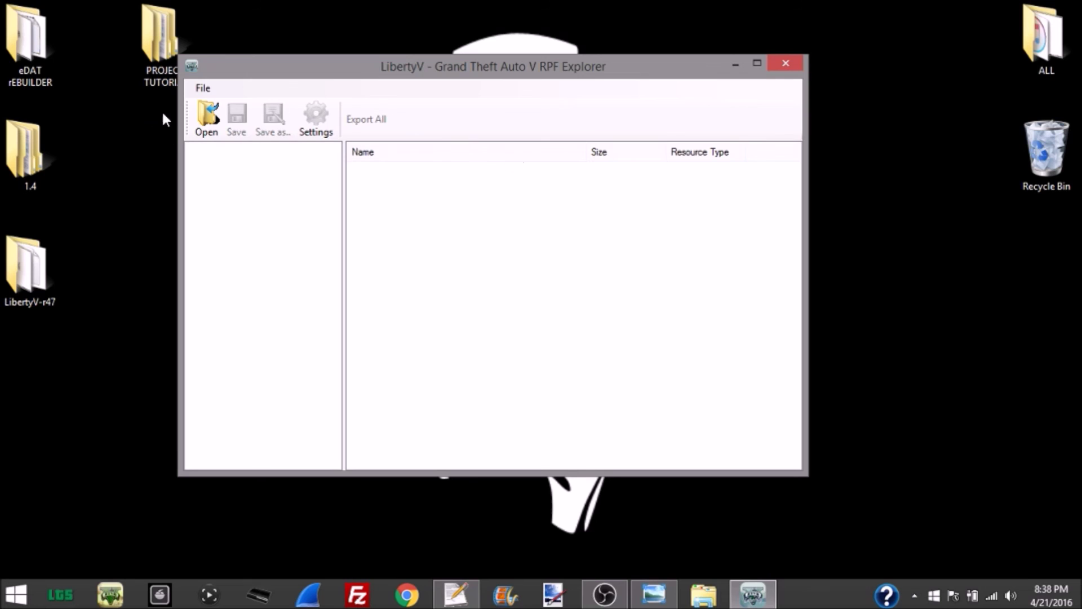
Open DLC.dat from the Desktop's PROJECT TUTORIAL > EDAT folder in LibertyV, entering its file name.
click(219, 131)
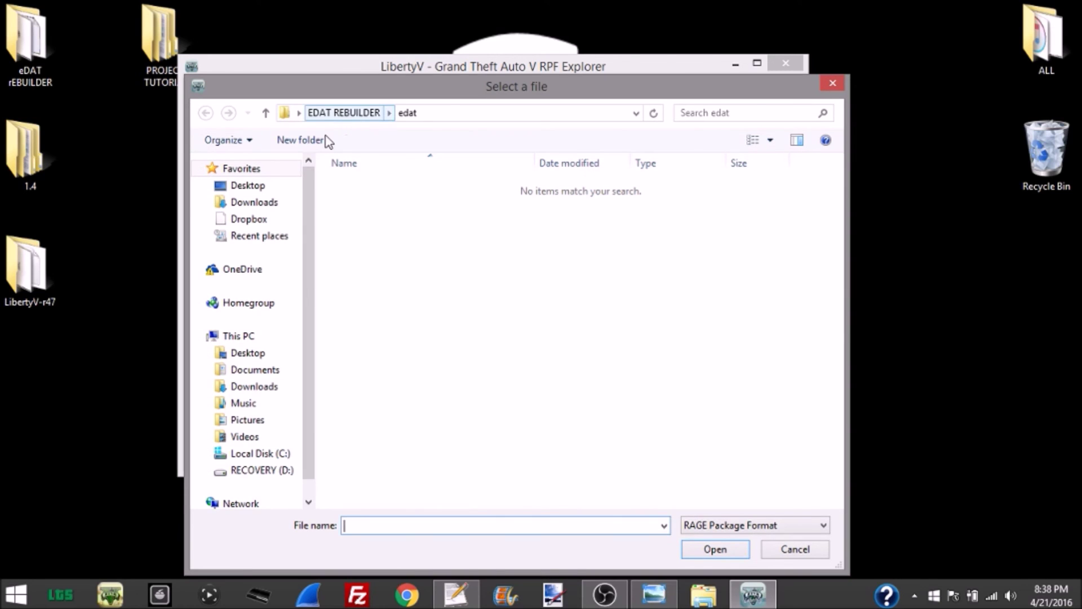
click(264, 357)
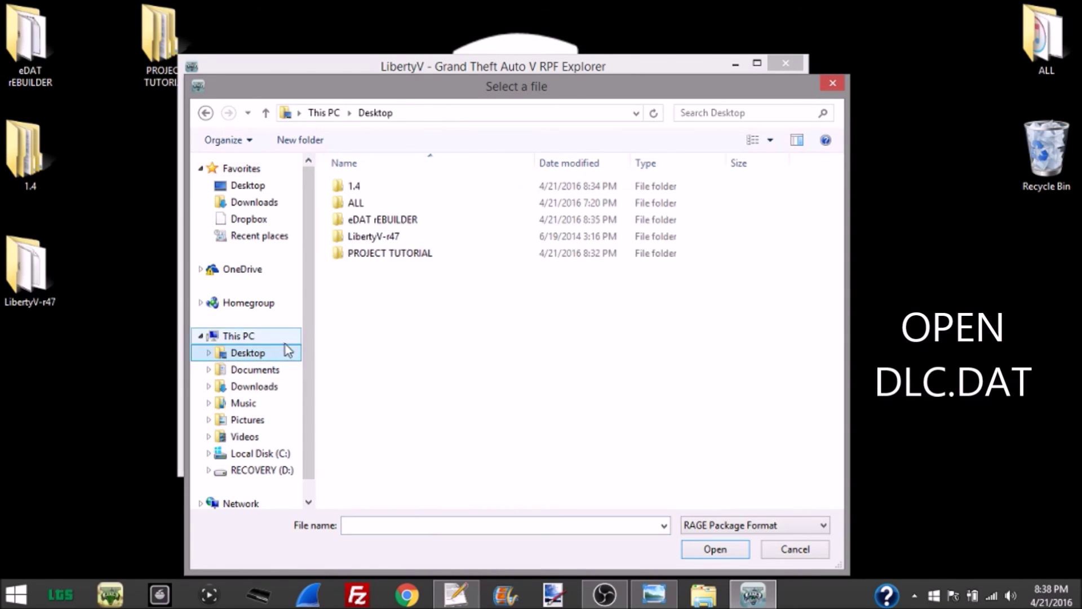
click(407, 257)
double_click(407, 254)
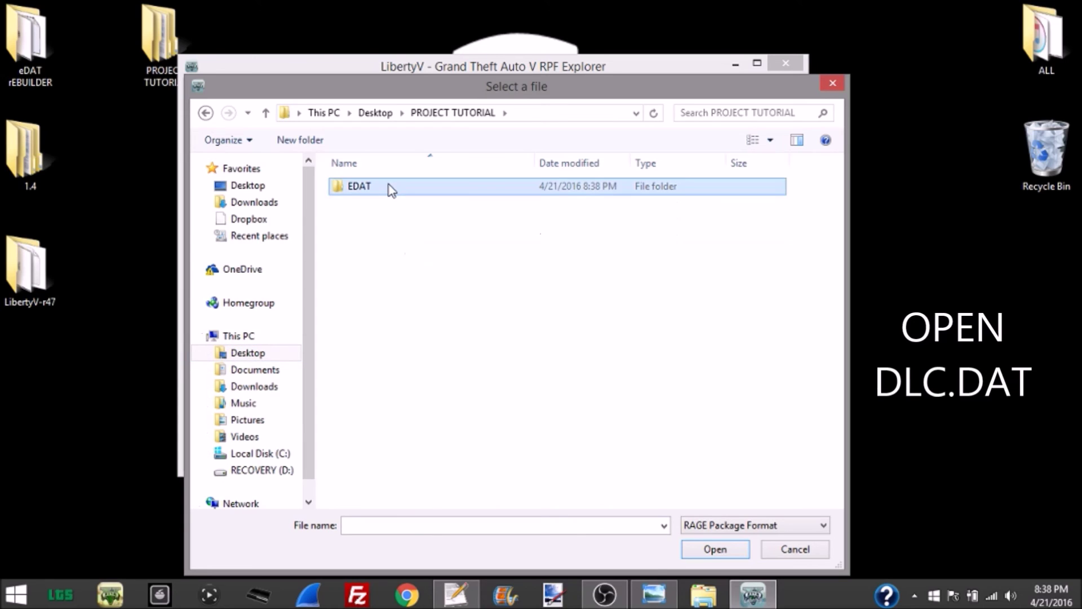
double_click(391, 188)
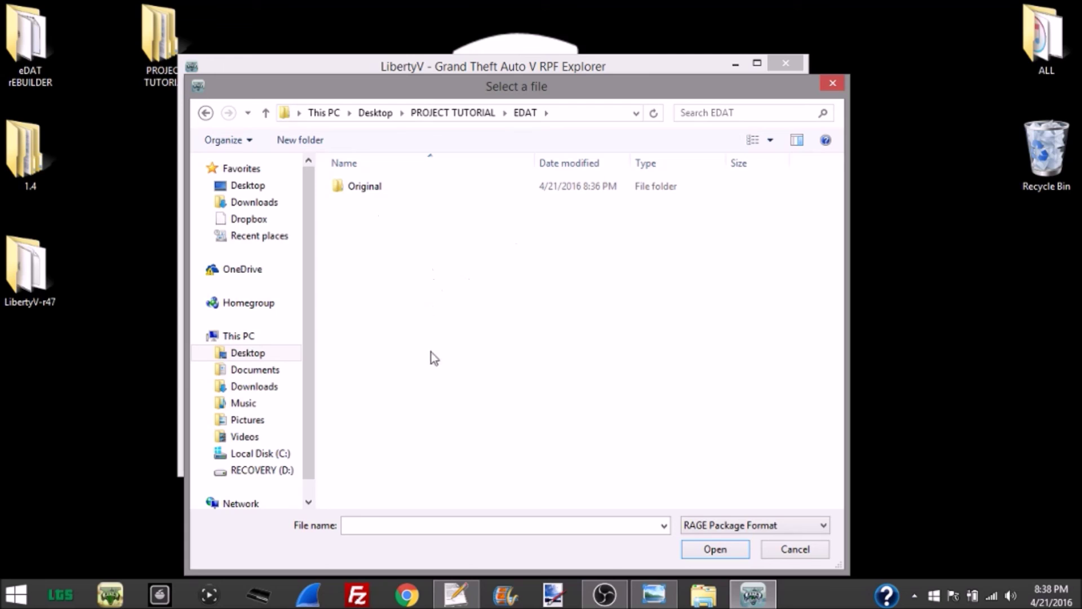
click(452, 527)
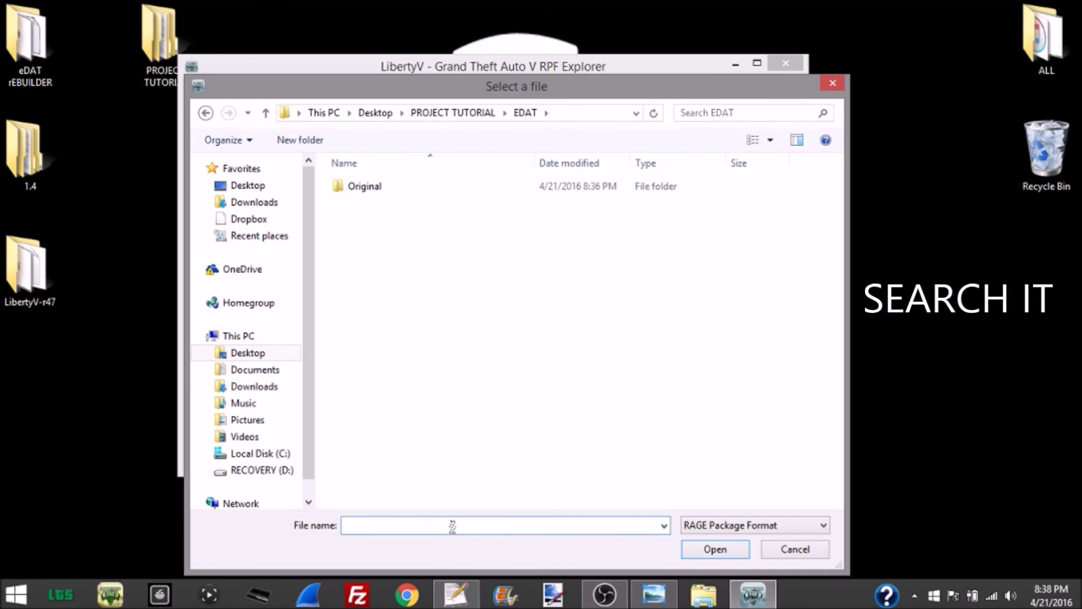
text(DLC)
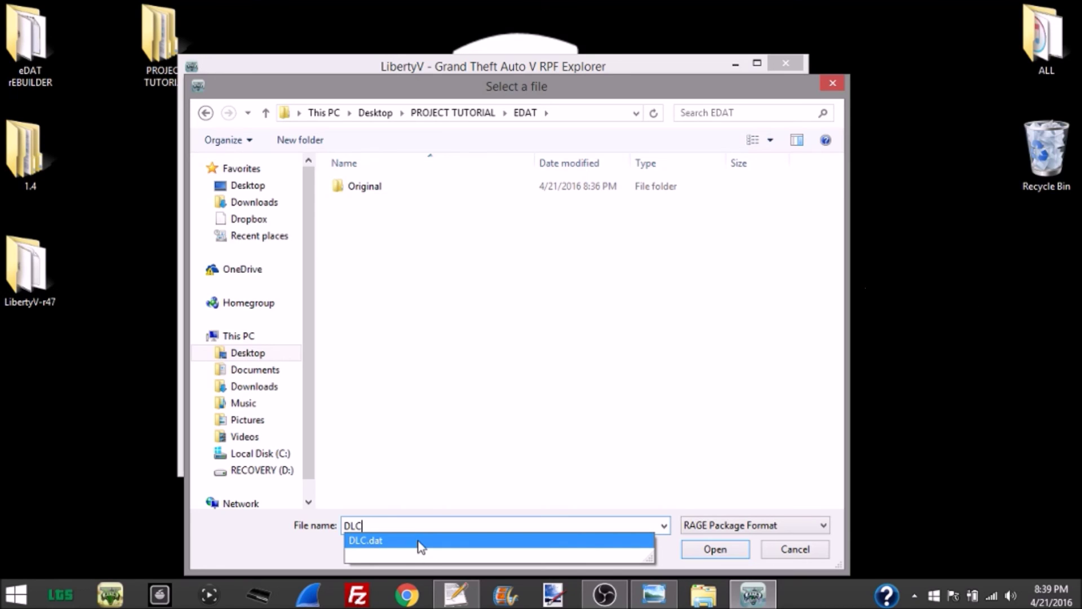
click(418, 541)
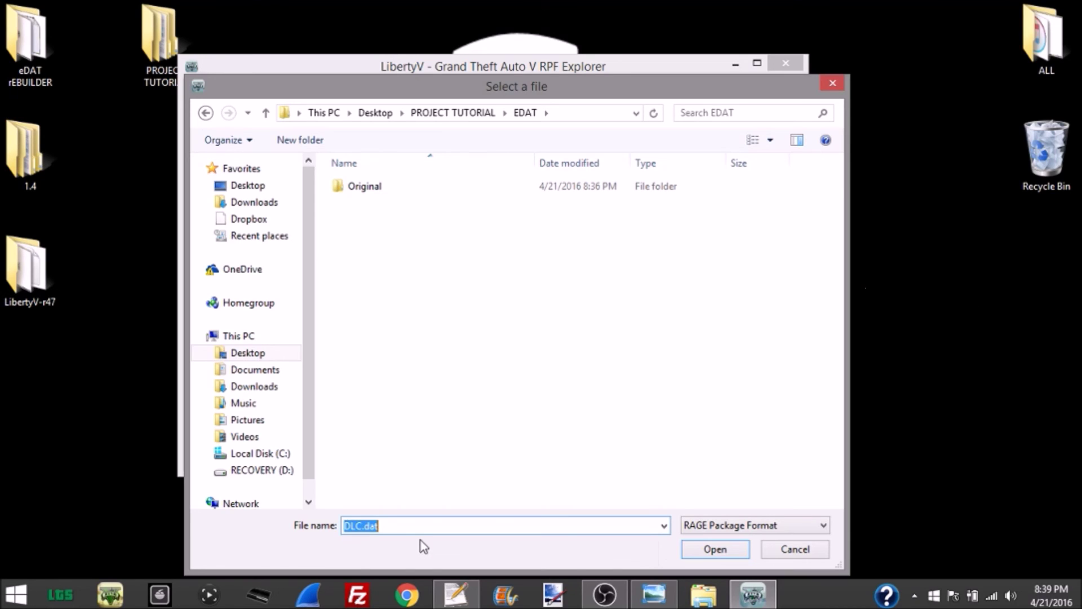
click(699, 550)
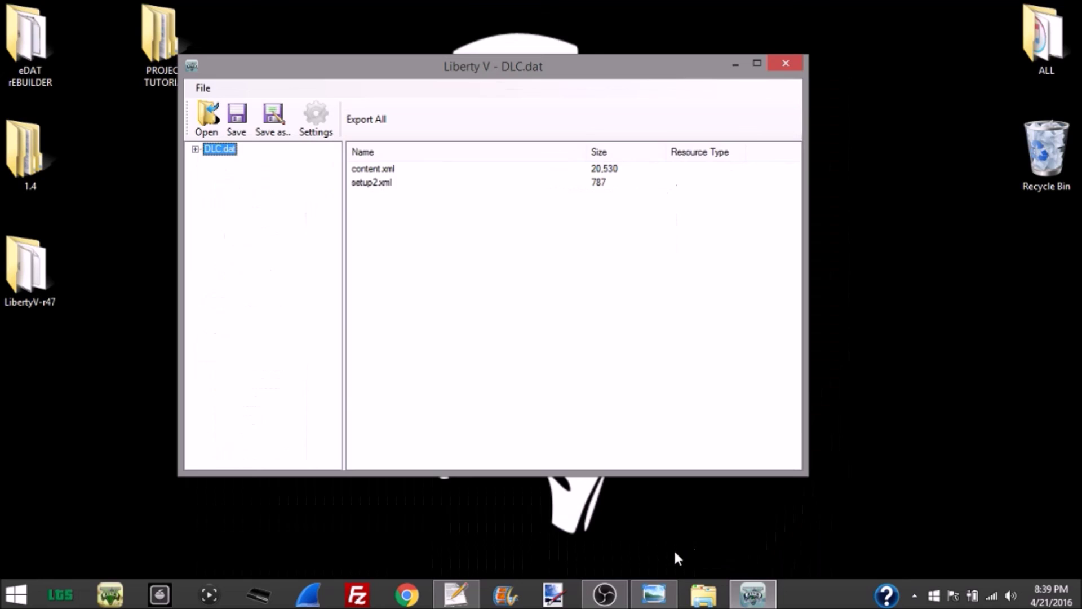
Expand DLC.dat in the tree and examine the contents of its common and ps3 folders.
double_click(228, 153)
click(196, 149)
click(195, 149)
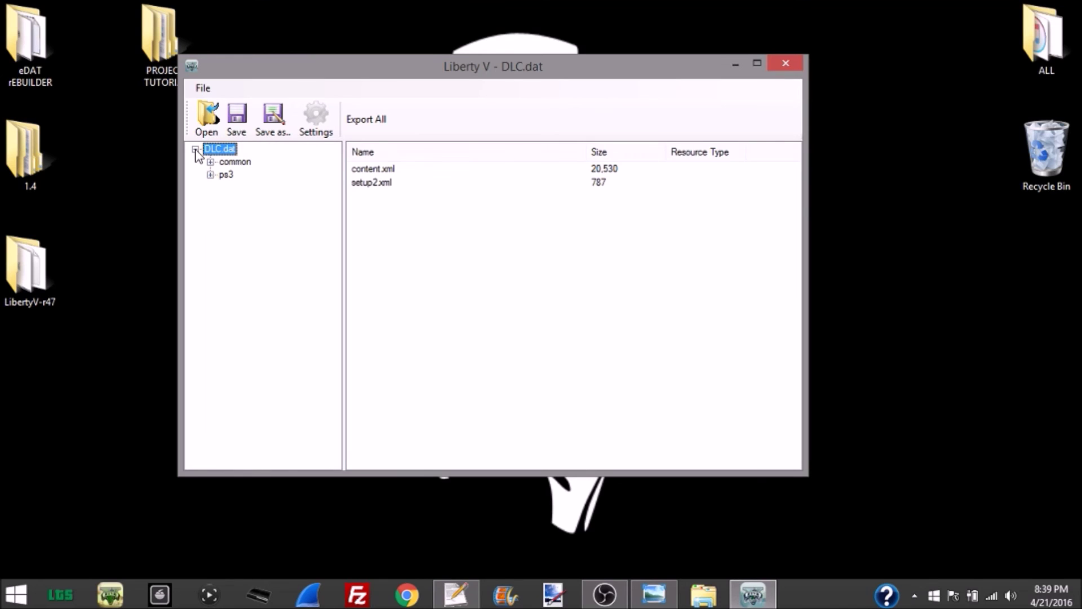
double_click(237, 163)
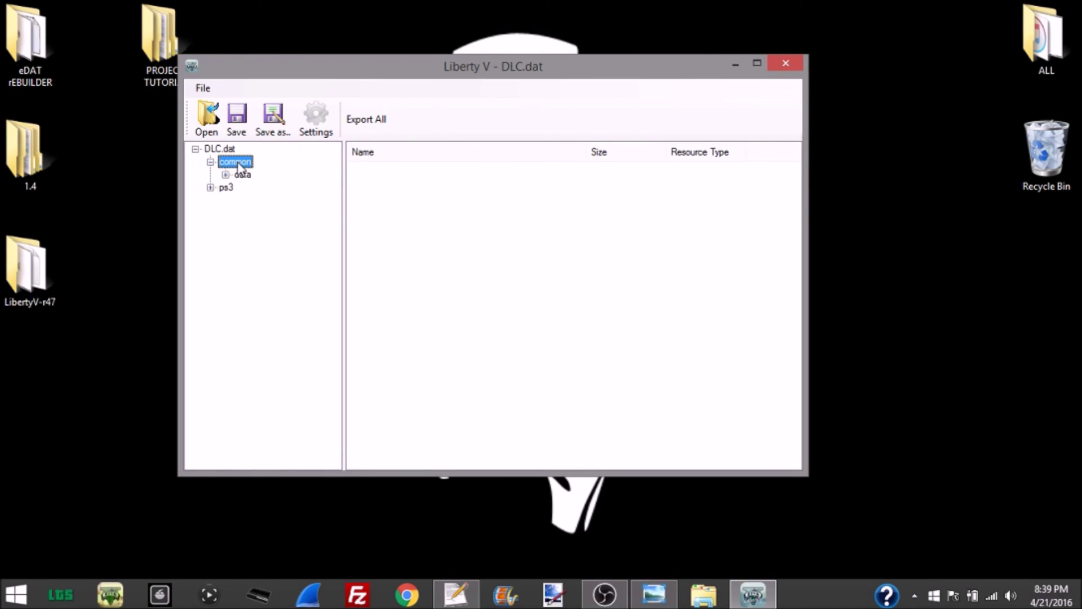
double_click(226, 174)
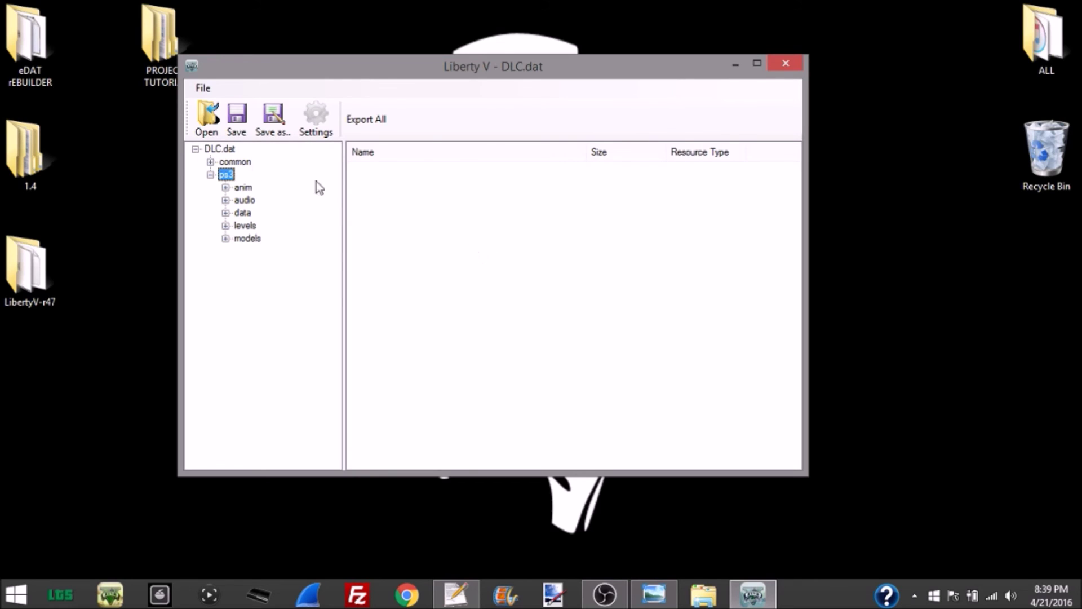
double_click(227, 175)
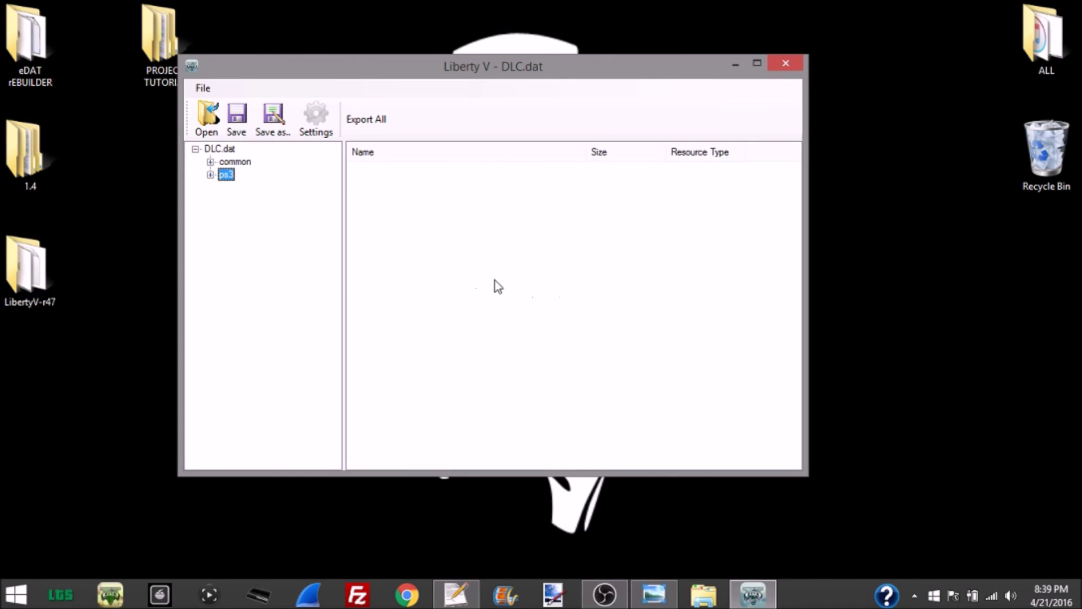
Browse DLC.dat to ps3 > levels > gta5 > vehicles and open xmas2vehicles.rpf.
double_click(227, 177)
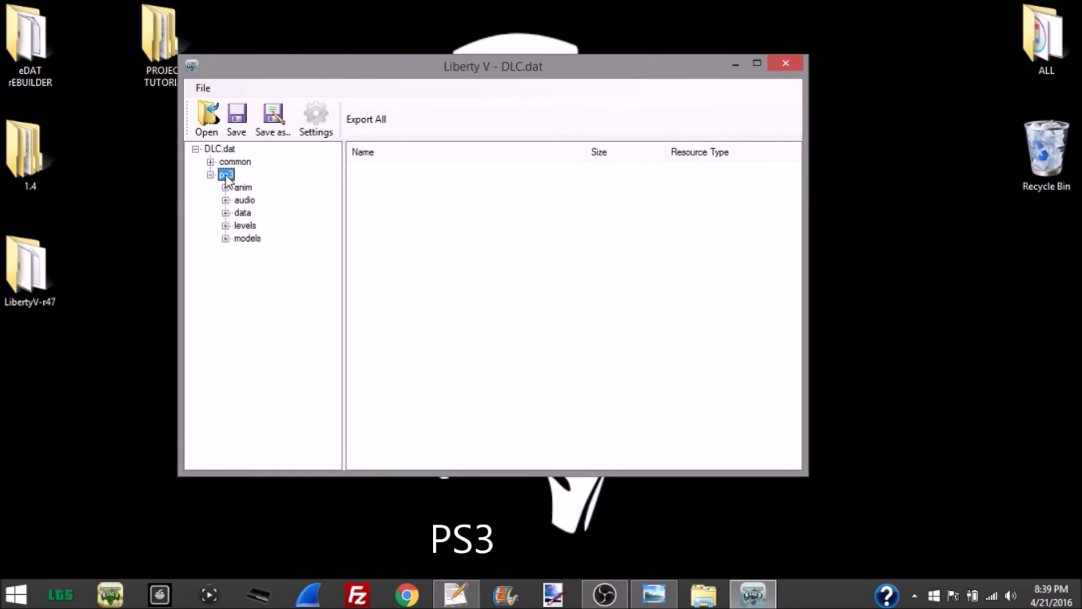
double_click(245, 226)
double_click(258, 239)
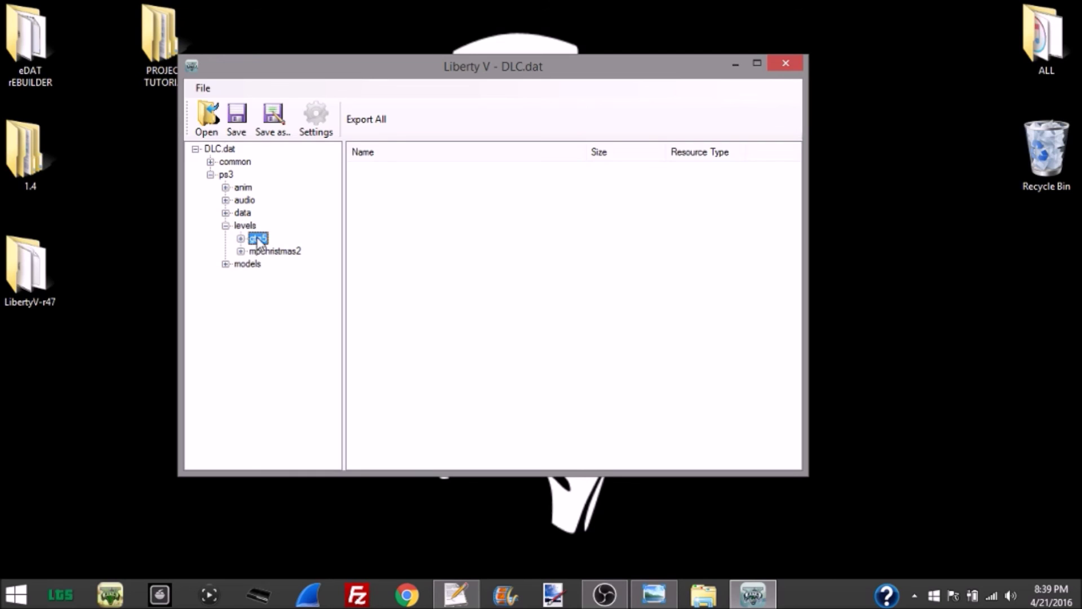
click(282, 265)
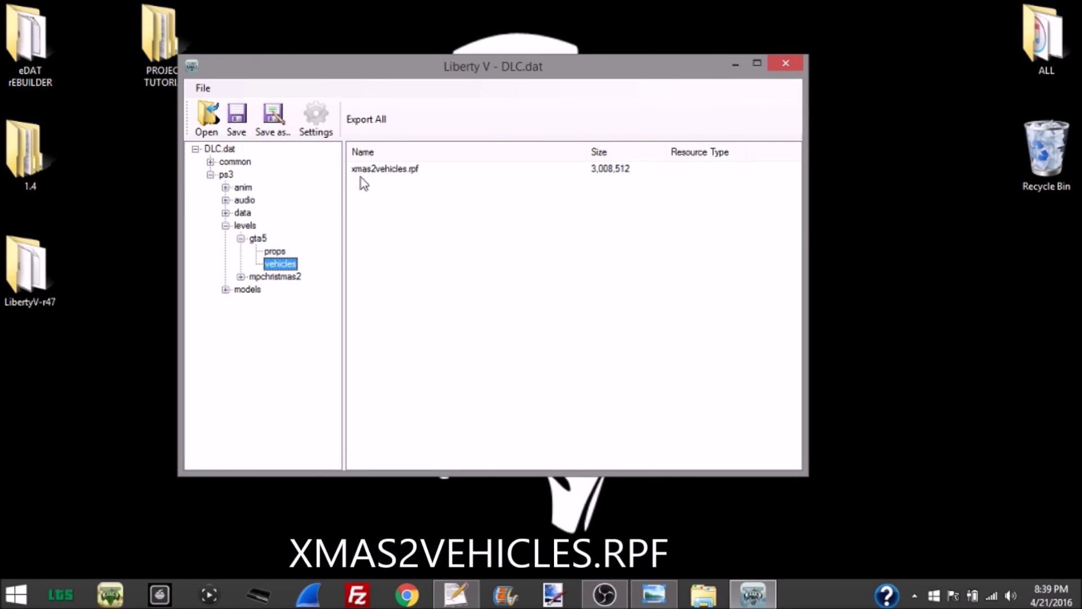
click(408, 173)
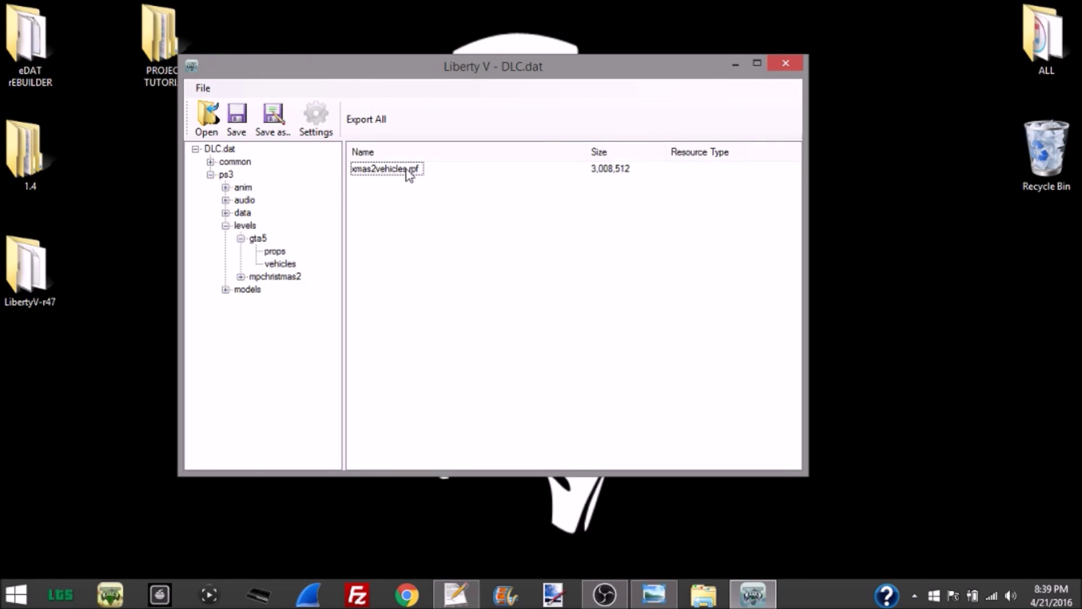
double_click(408, 169)
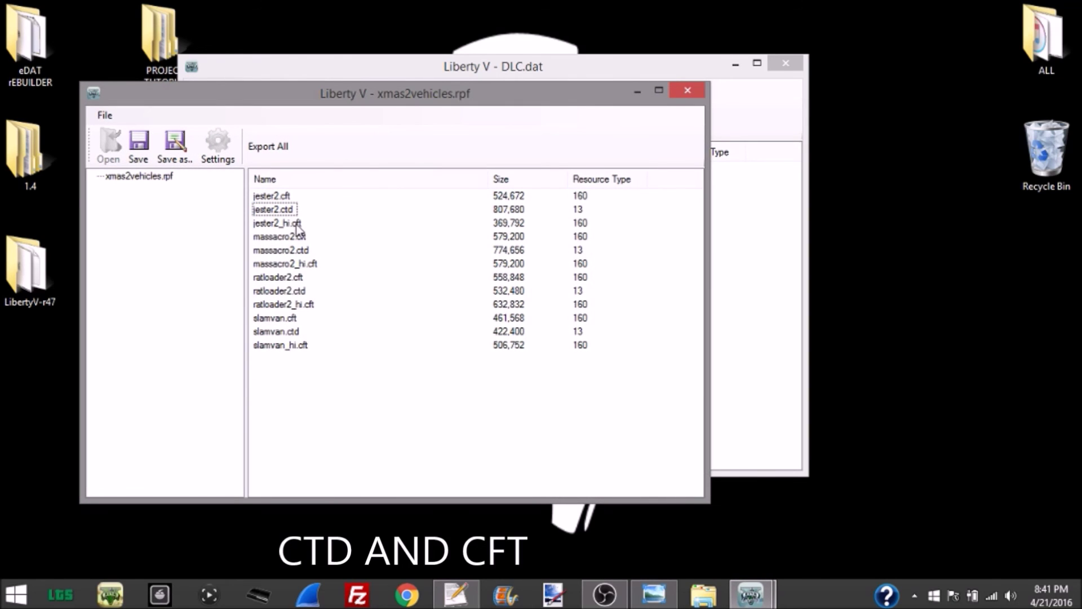
Export jester2.ctd from xmas2vehicles.rpf into a new folder named JESTER inside the Desktop's PROJECT TUTORIAL folder.
click(289, 212)
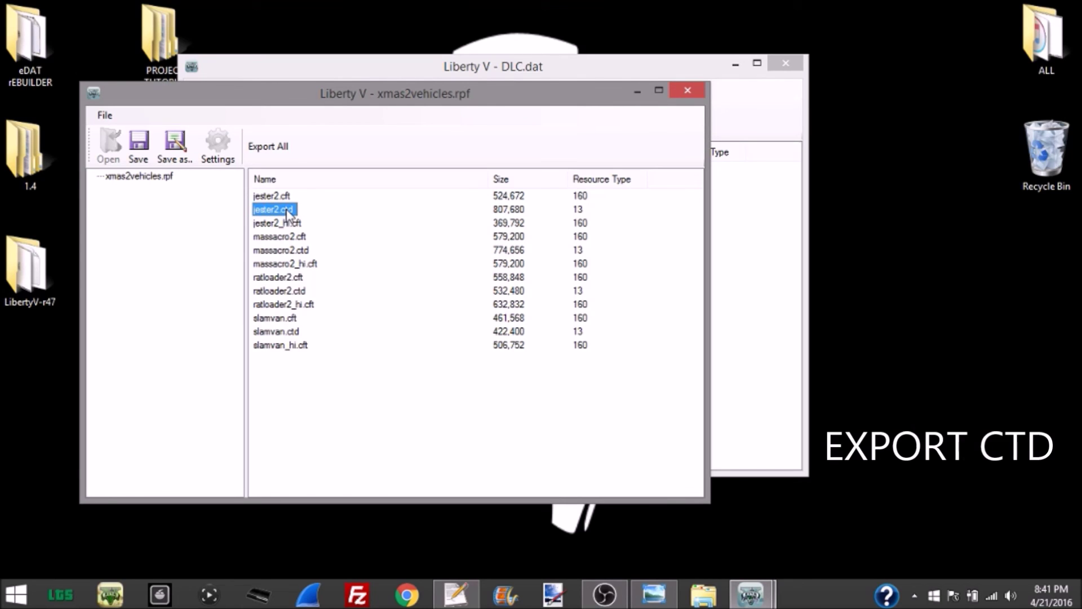
right_click(289, 212)
click(352, 219)
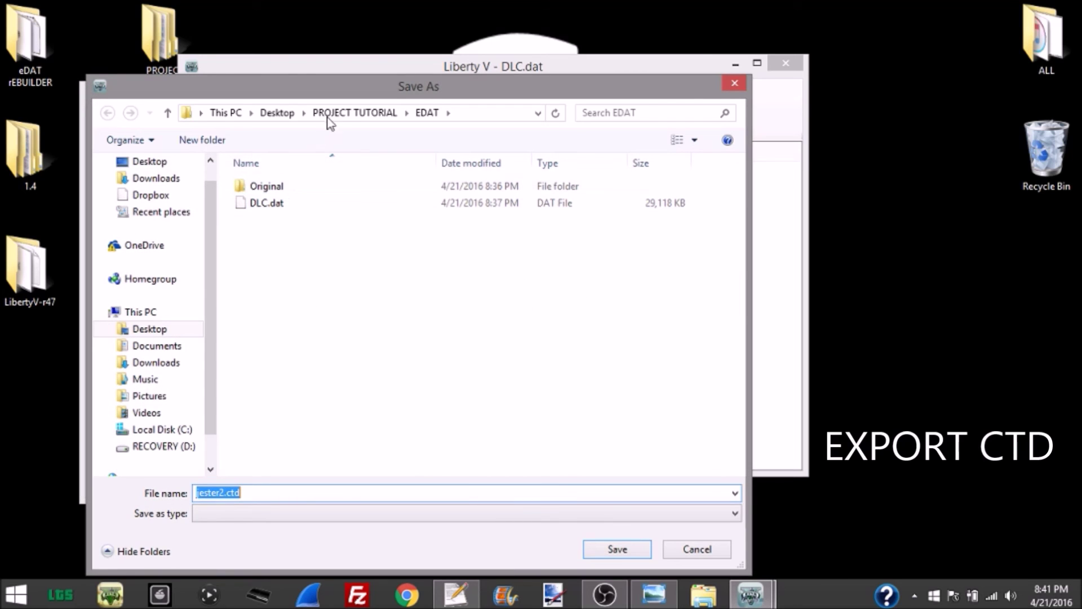
click(338, 115)
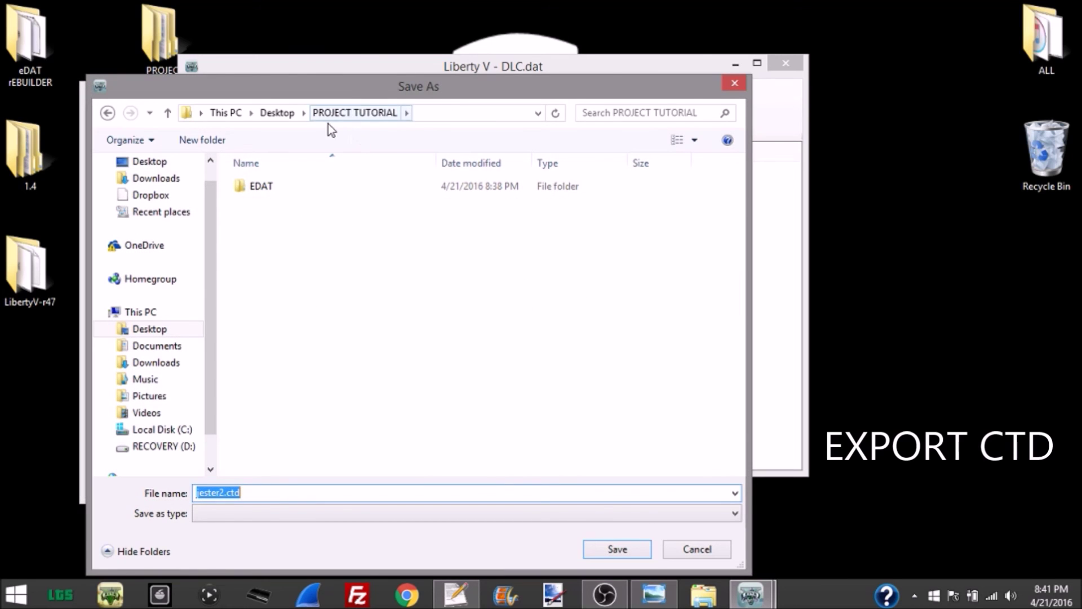
right_click(331, 253)
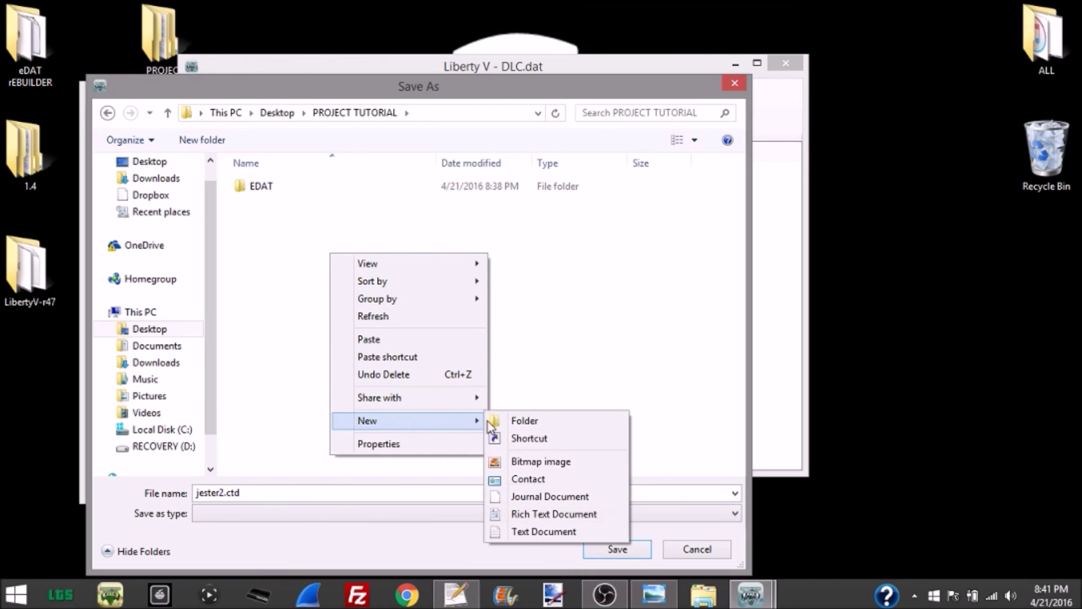
click(504, 425)
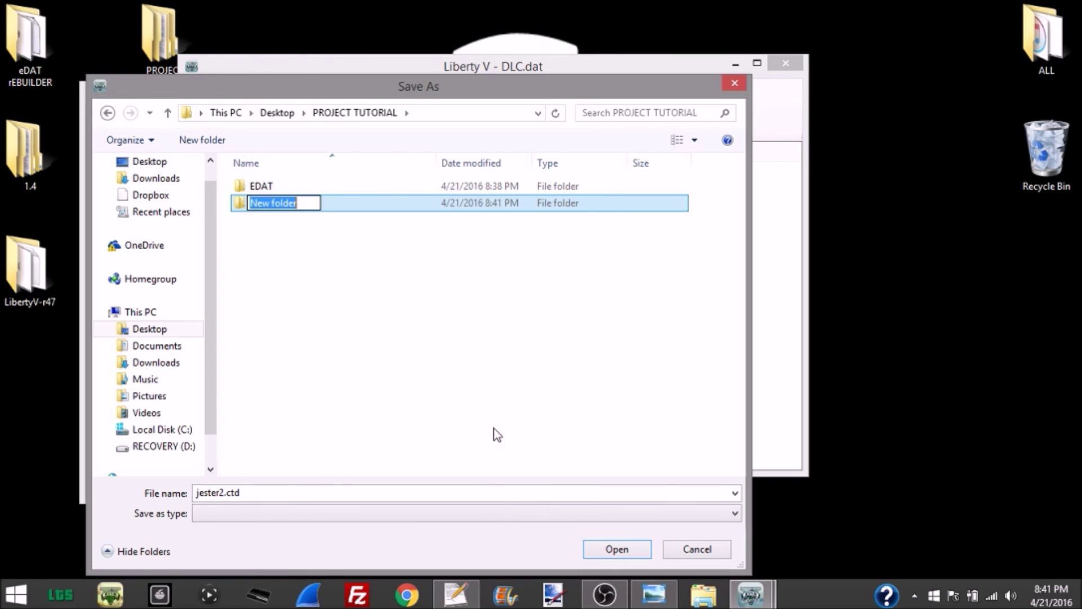
text(JESTER)
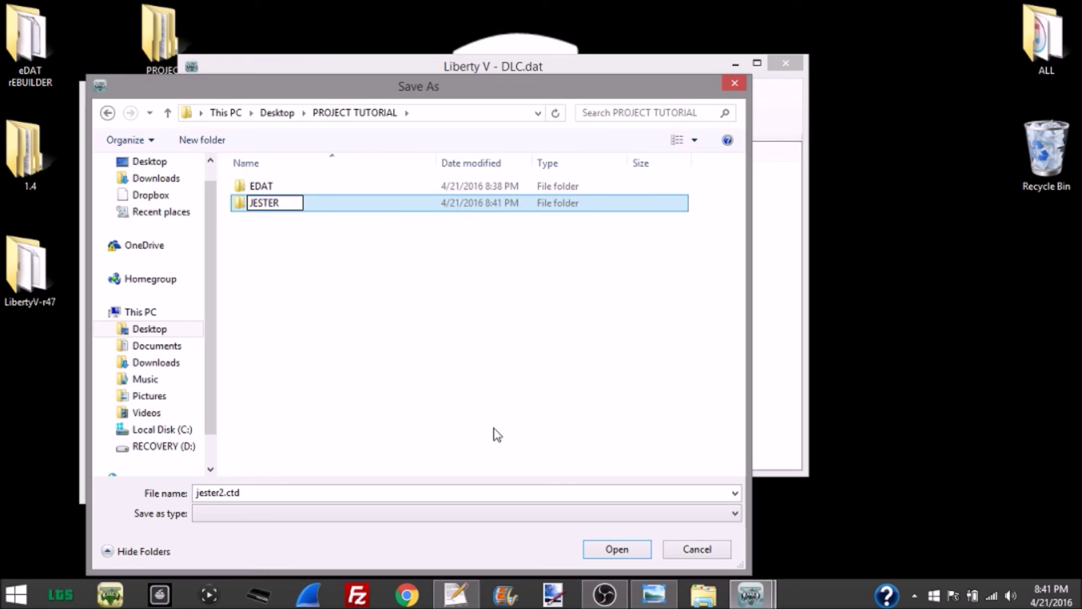
click(400, 205)
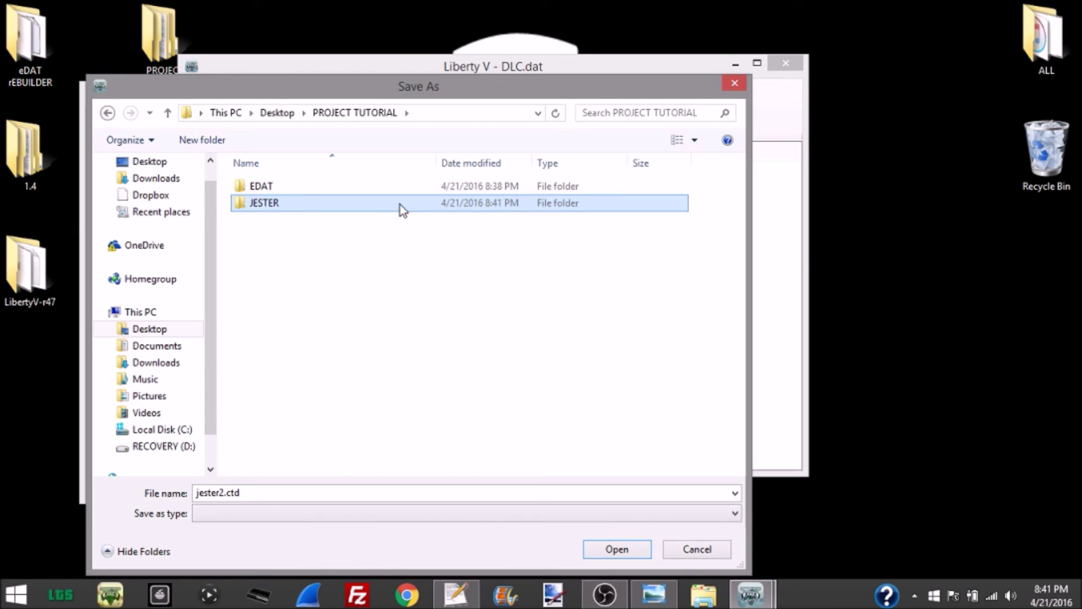
double_click(401, 205)
click(619, 548)
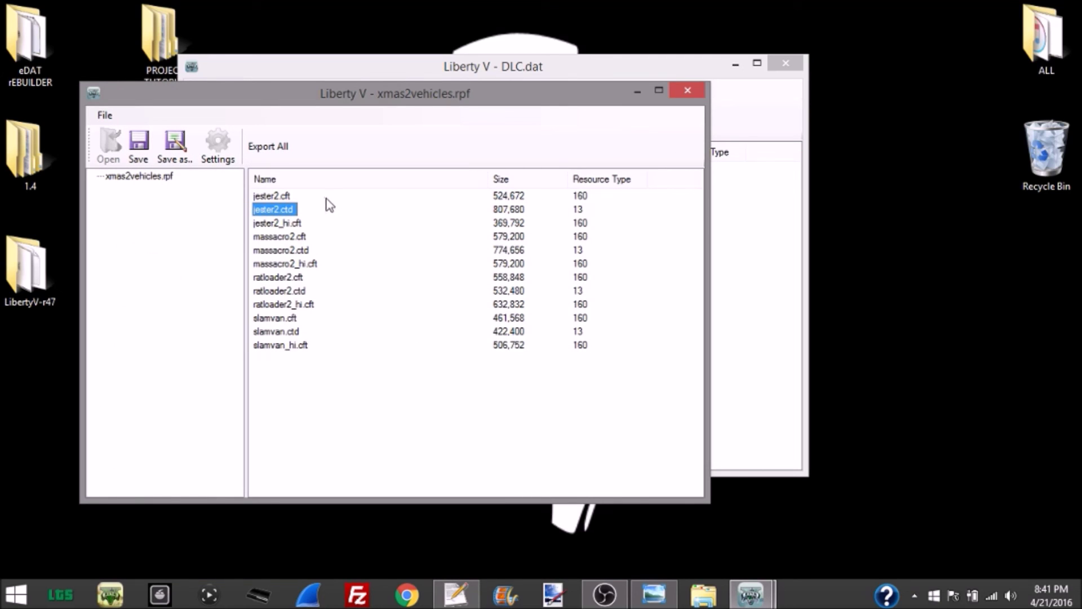
Close the xmas2vehicles.rpf window and minimise the DLC.dat window.
click(271, 250)
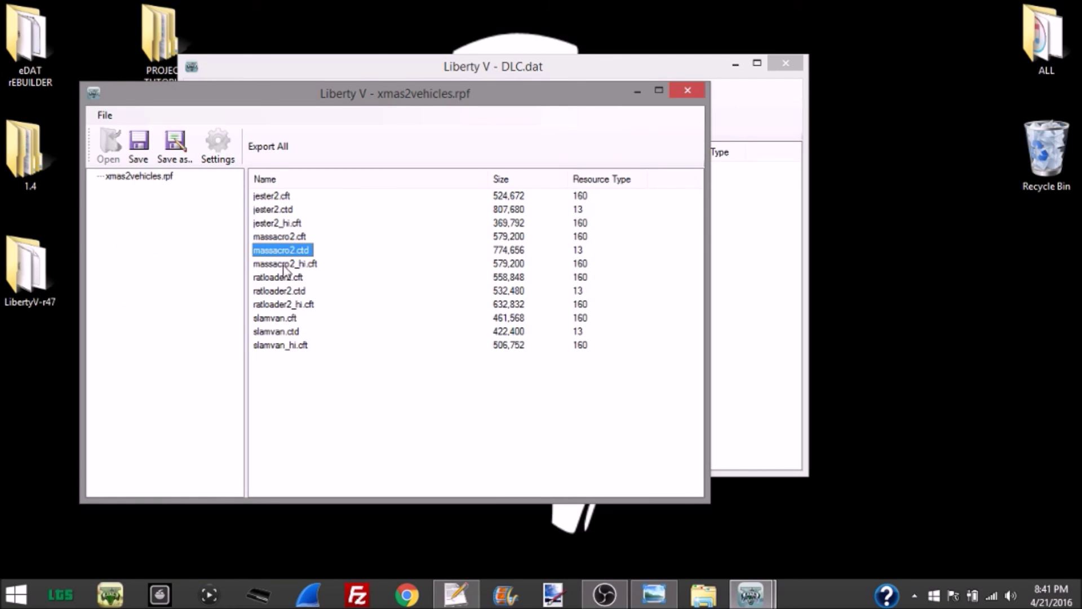
click(288, 210)
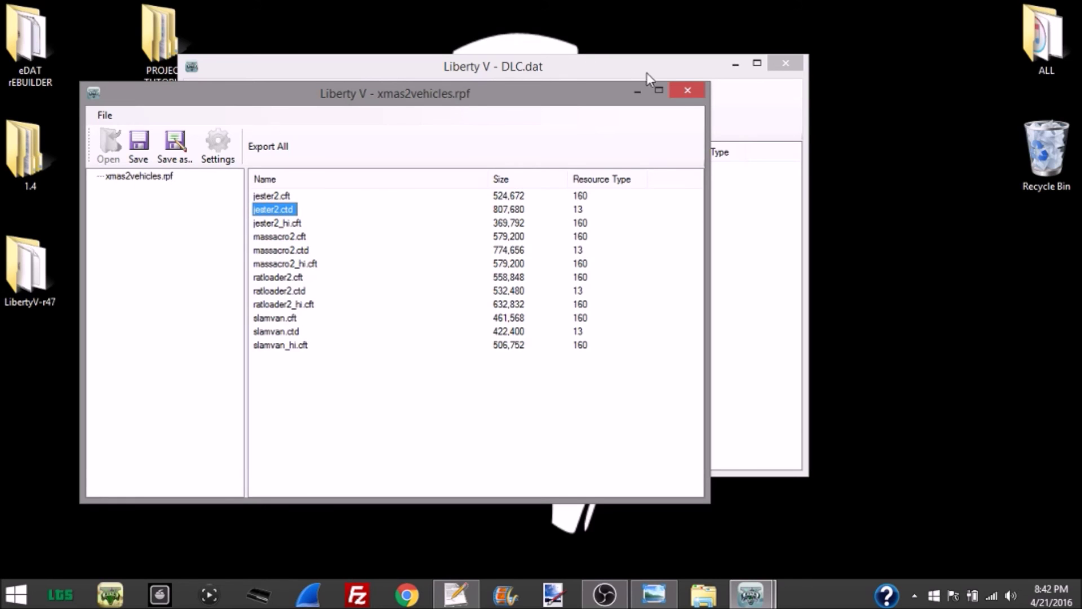
click(686, 90)
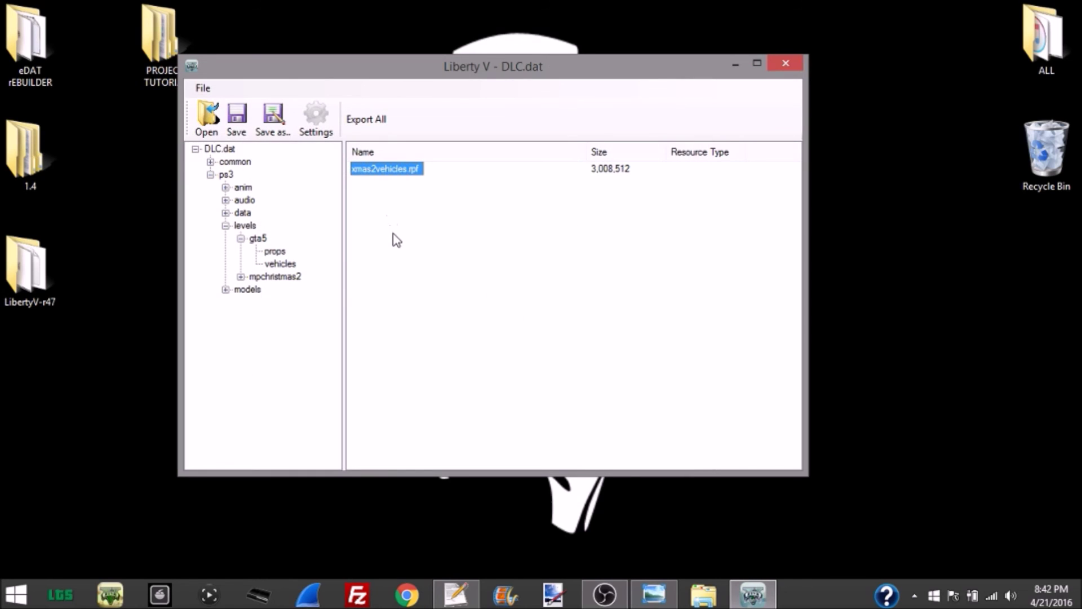
click(735, 65)
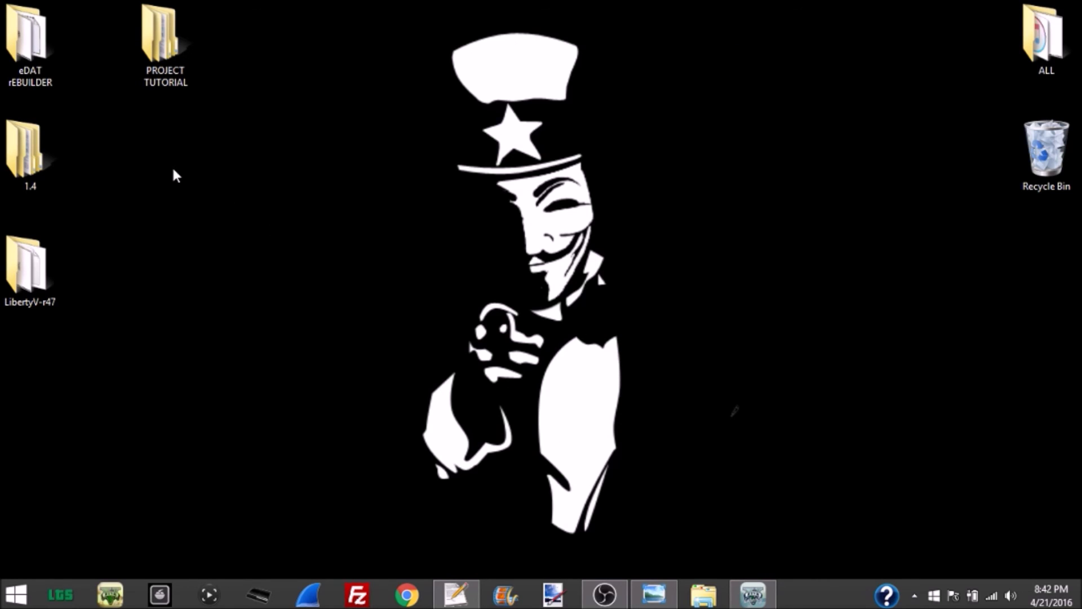
Launch GTA V Console Texture Editor 1.4 from the 1.4 folder on the desktop and set its background to Light Green.
drag(27, 160, 148, 172)
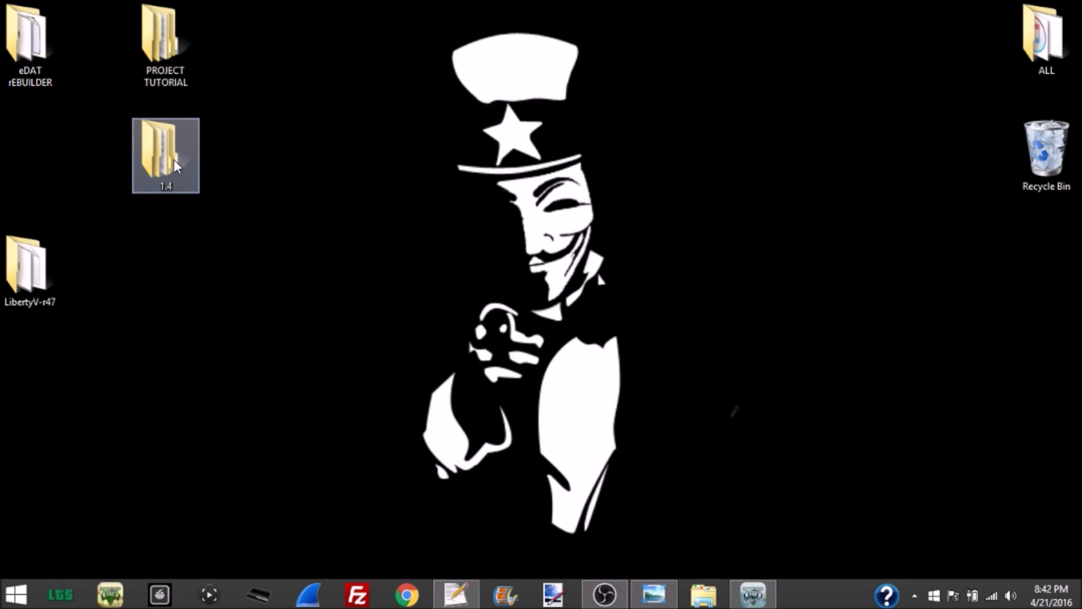
double_click(176, 165)
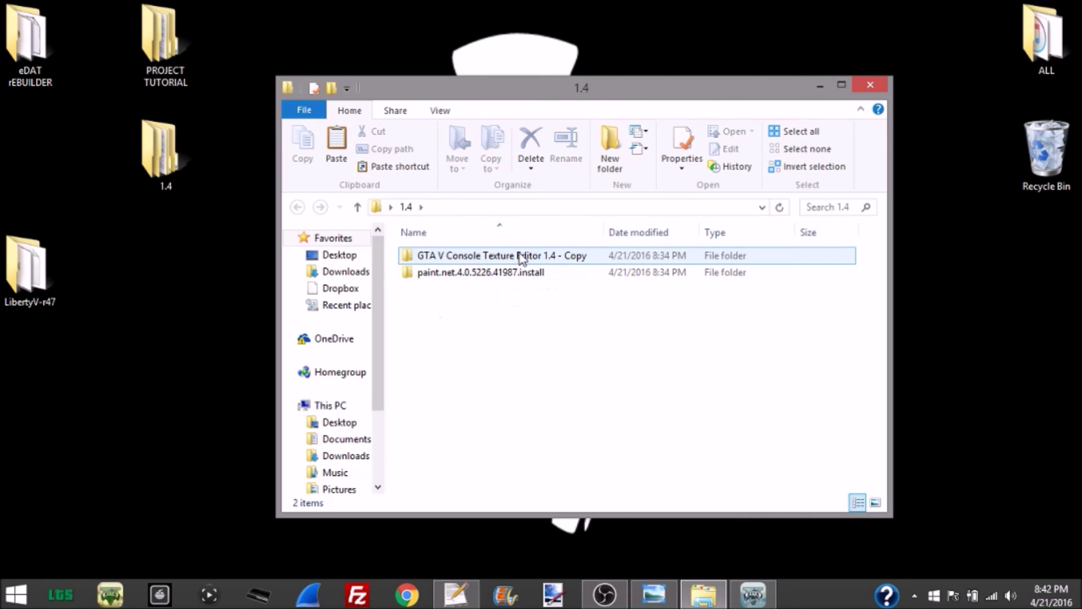
double_click(575, 256)
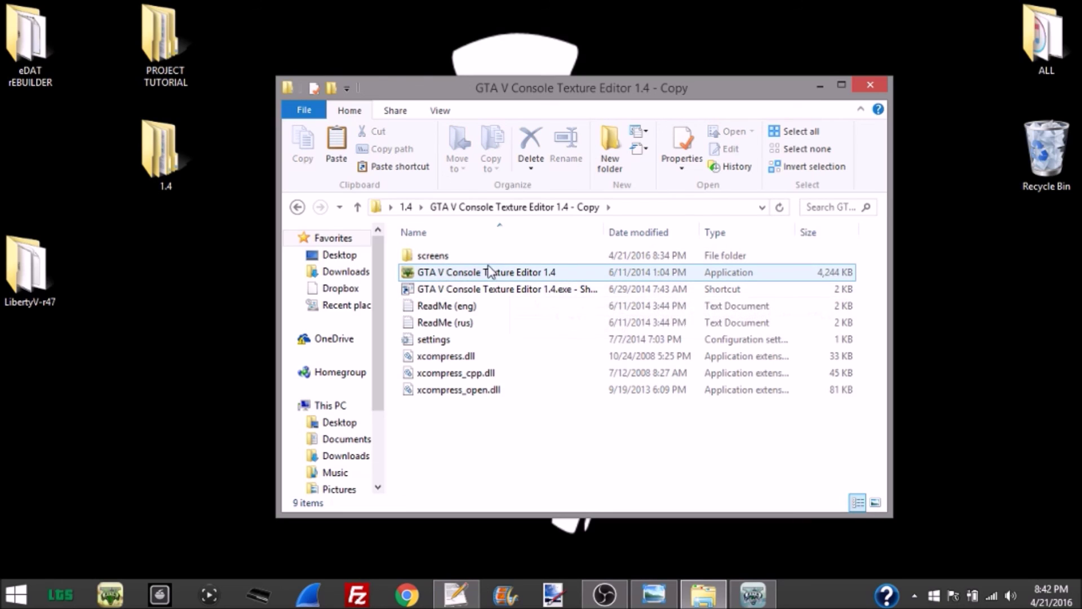
double_click(557, 273)
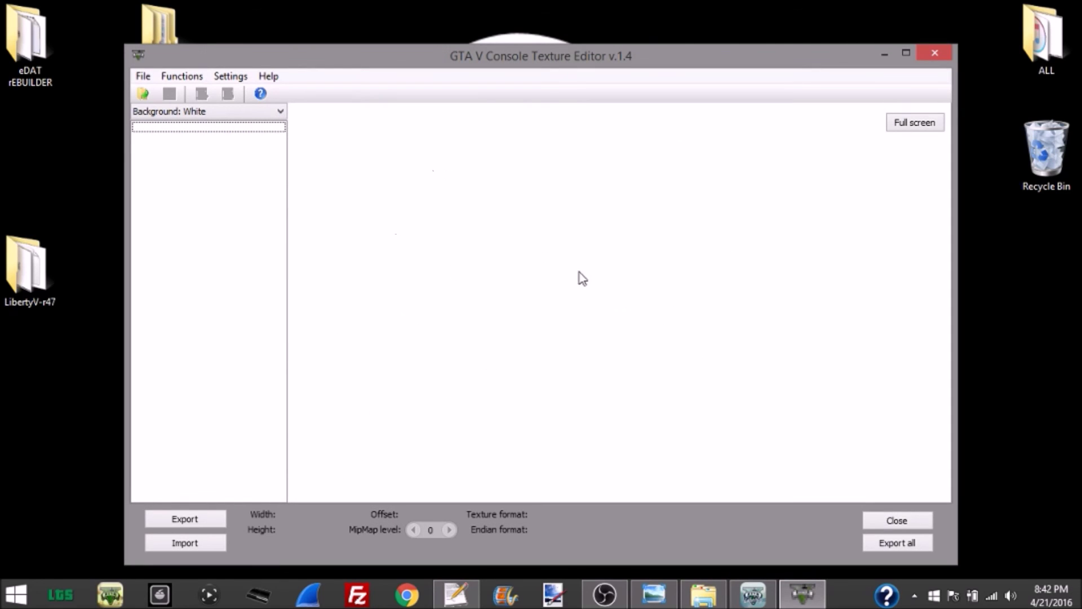
click(278, 111)
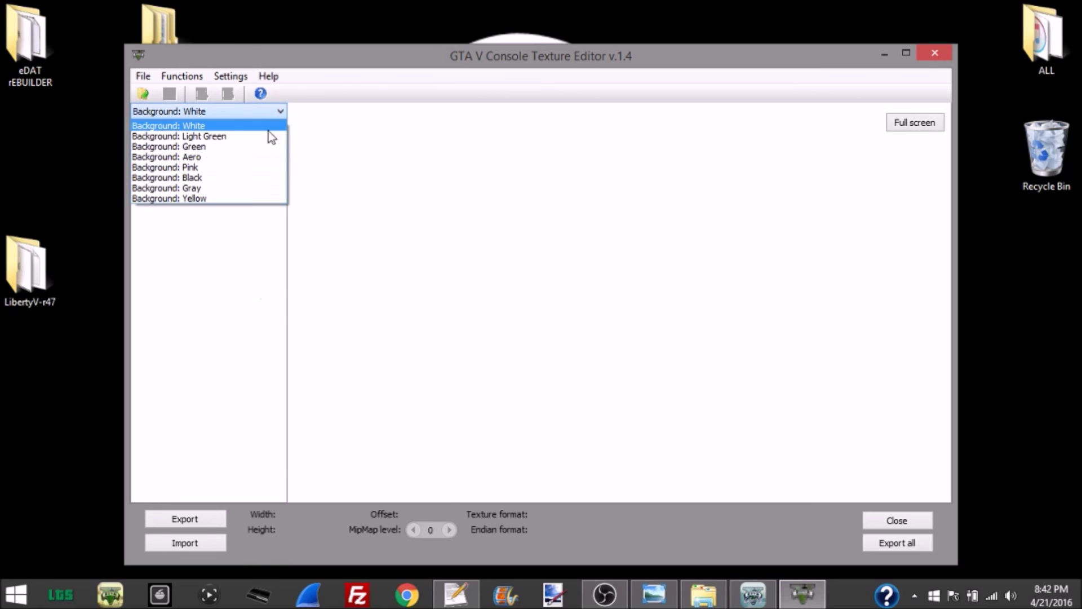
click(238, 146)
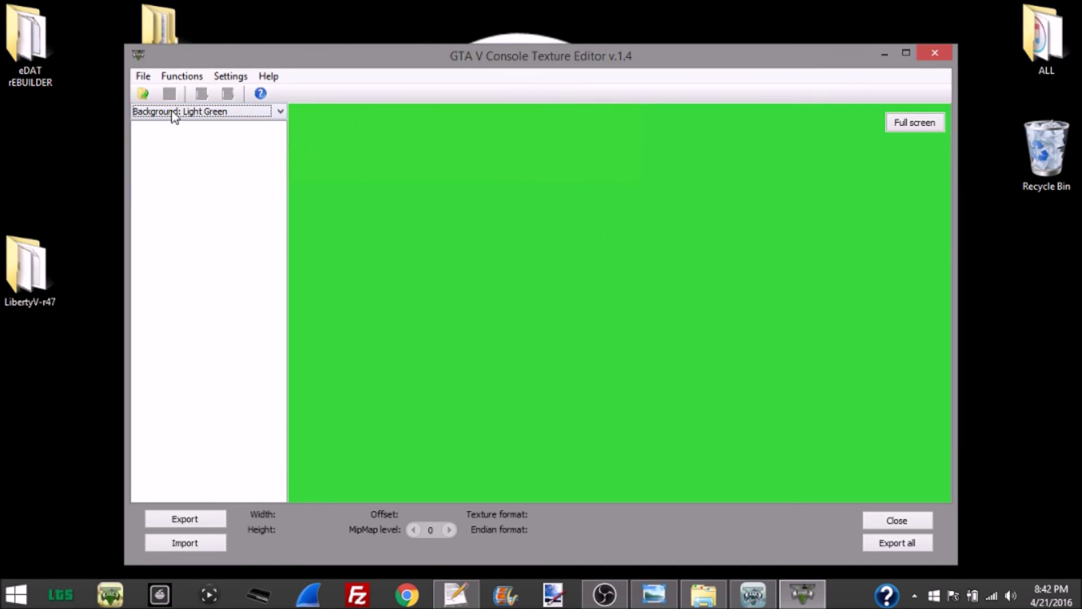
Open jester2.ctd from the Desktop's PROJECT TUTORIAL > JESTER folder in the texture editor.
click(142, 94)
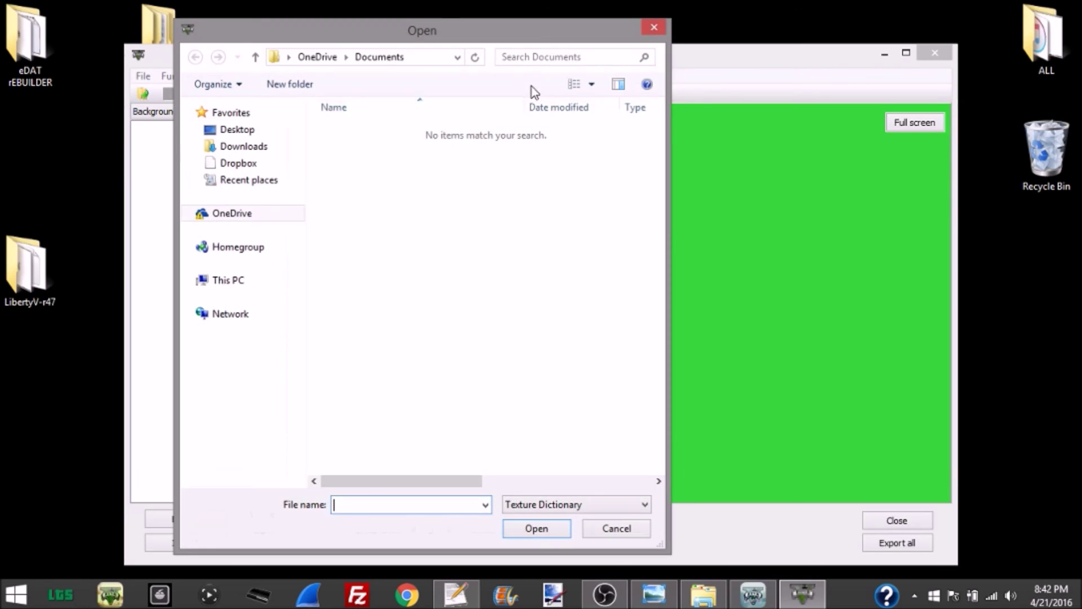
click(248, 133)
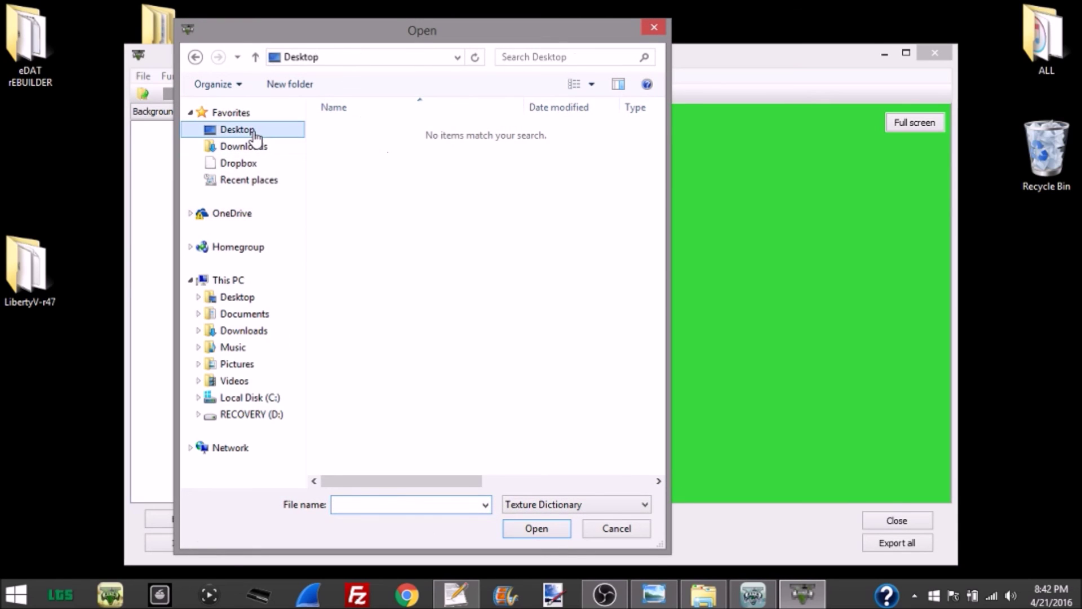
double_click(413, 134)
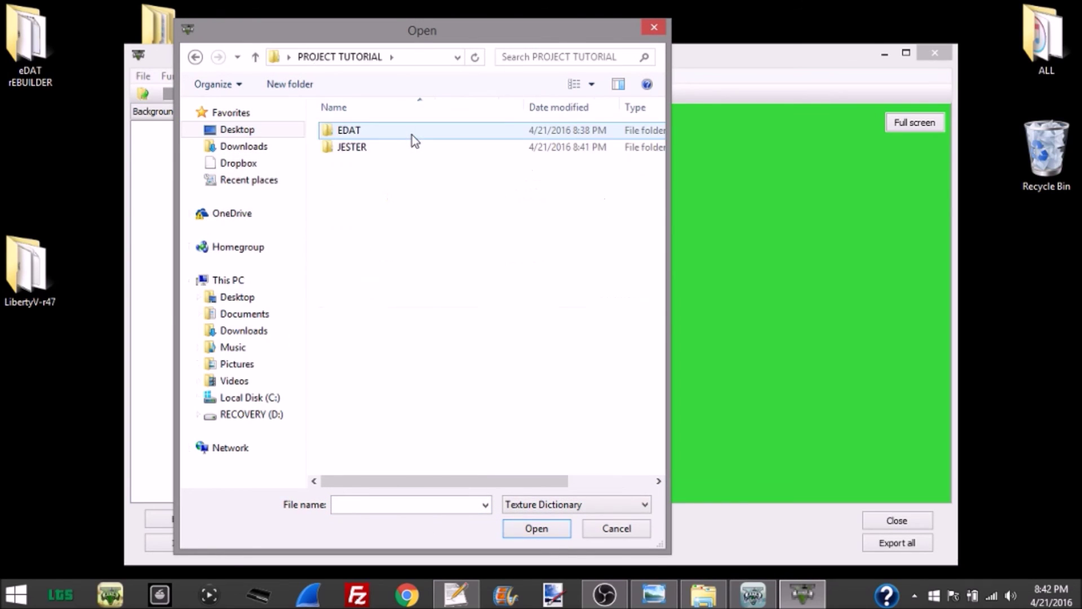
click(399, 149)
click(399, 148)
double_click(412, 151)
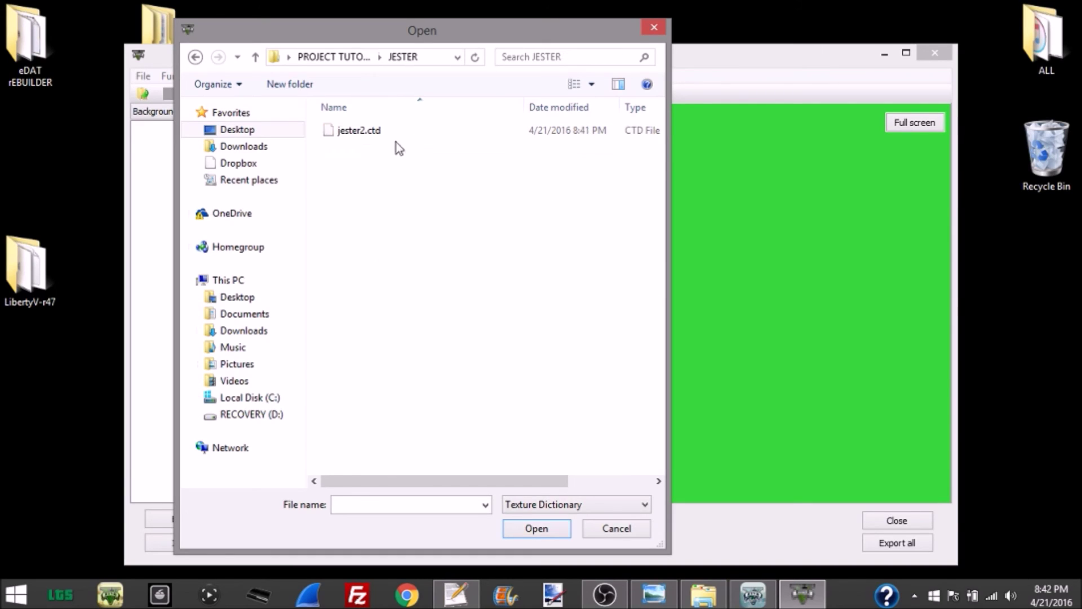
click(375, 138)
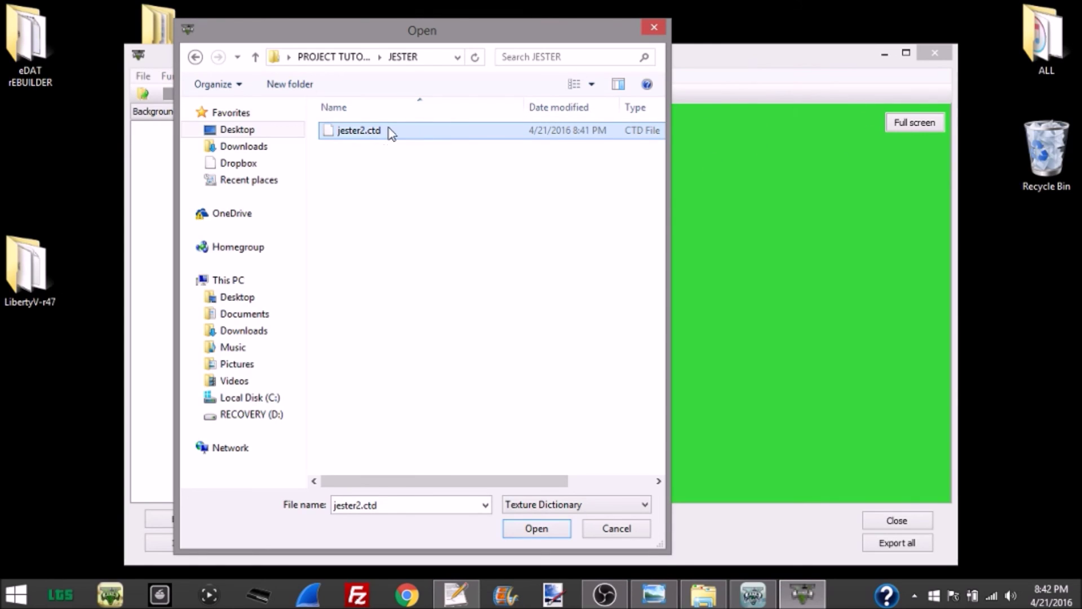
double_click(412, 135)
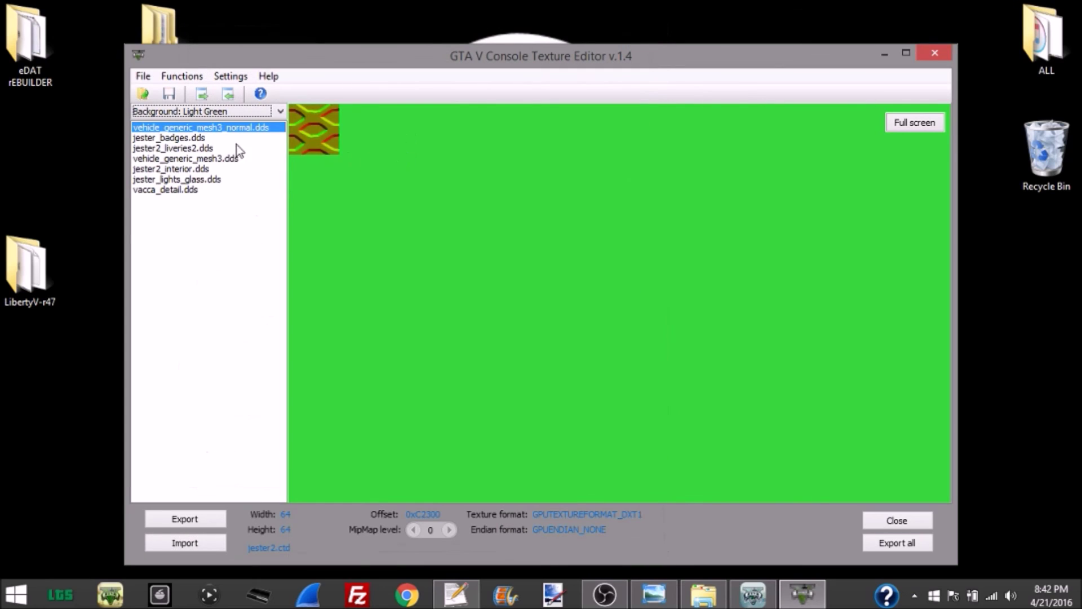
Examine the livery, interior, lights glass, vacca detail and badge textures of jester2.ctd, ending on jester2_liveries2.dds.
click(235, 146)
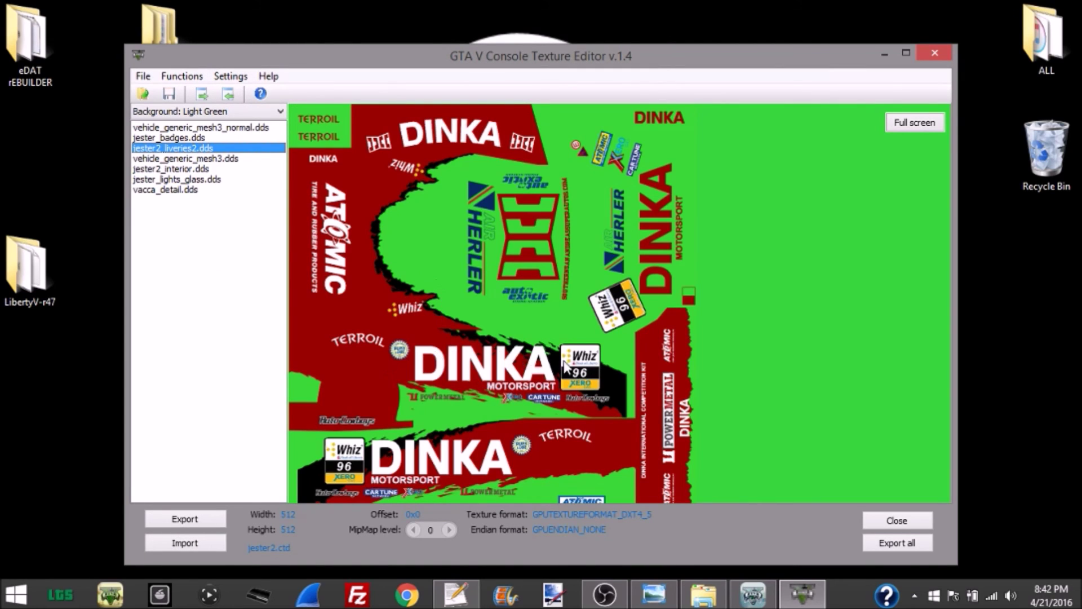
click(217, 167)
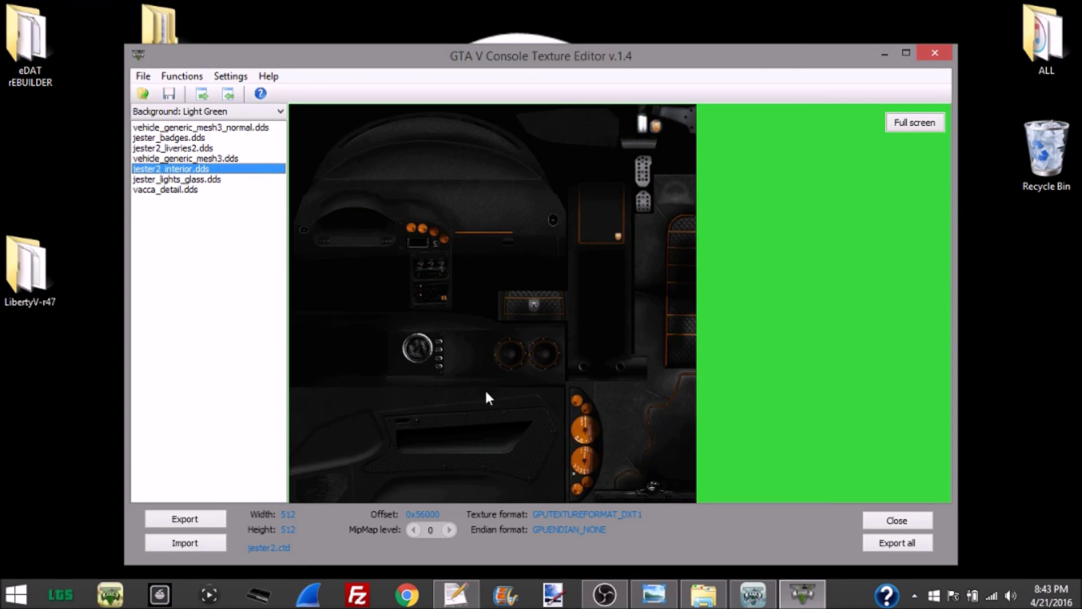
click(218, 180)
click(189, 192)
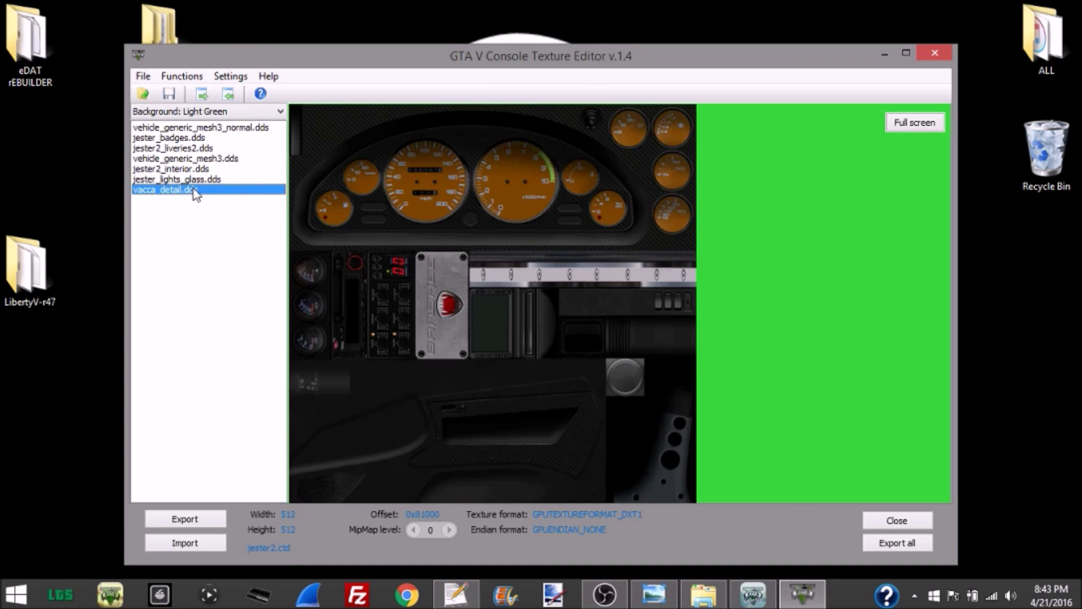
click(206, 137)
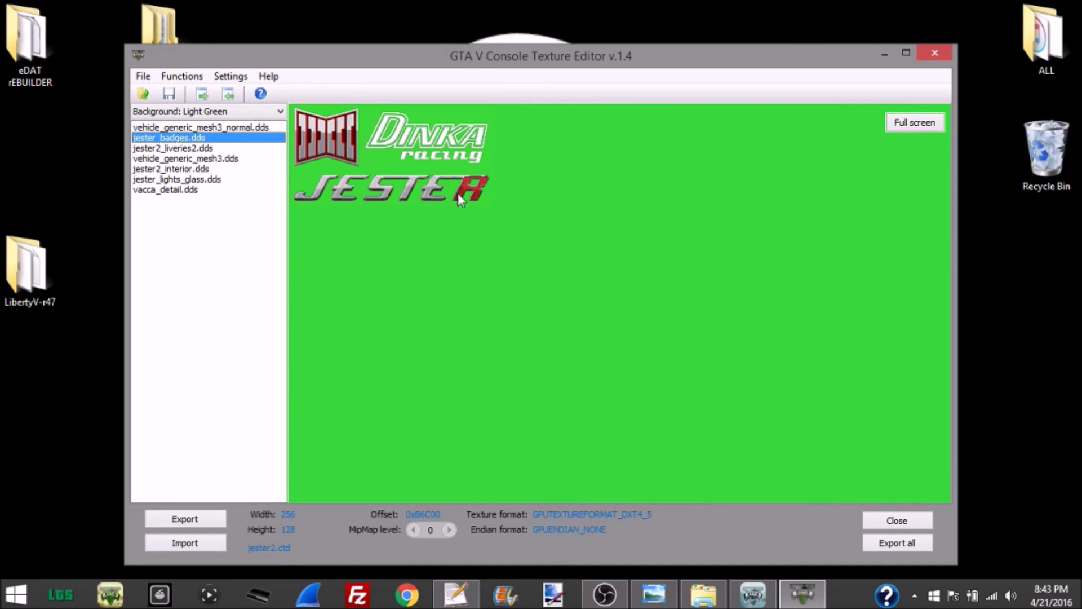
click(189, 150)
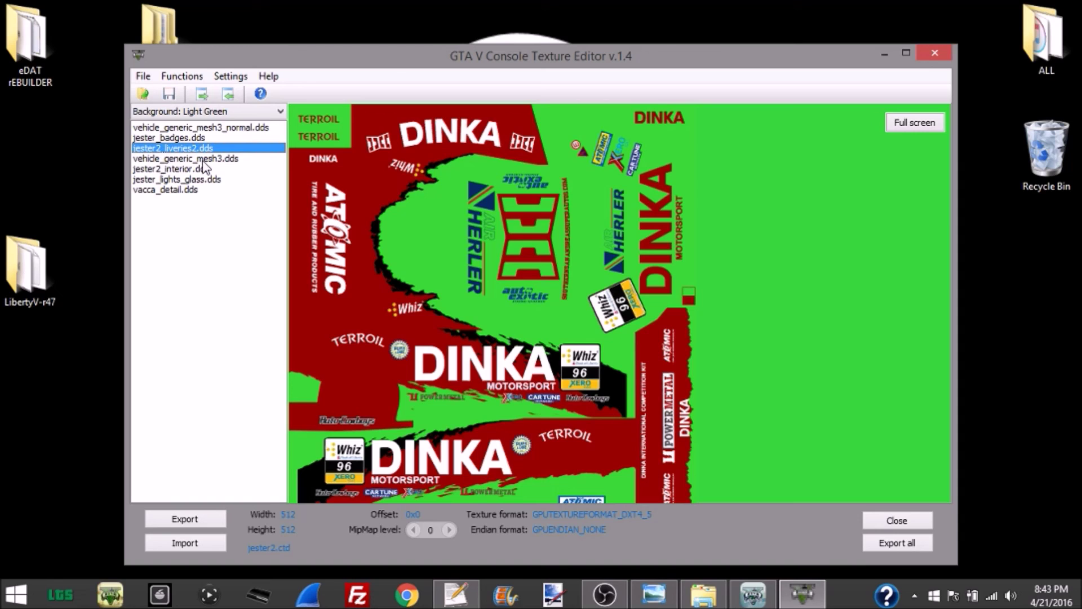
Export all textures of jester2.ctd into a new folder named TEXTURES inside PROJECT TUTORIAL > JESTER.
click(883, 542)
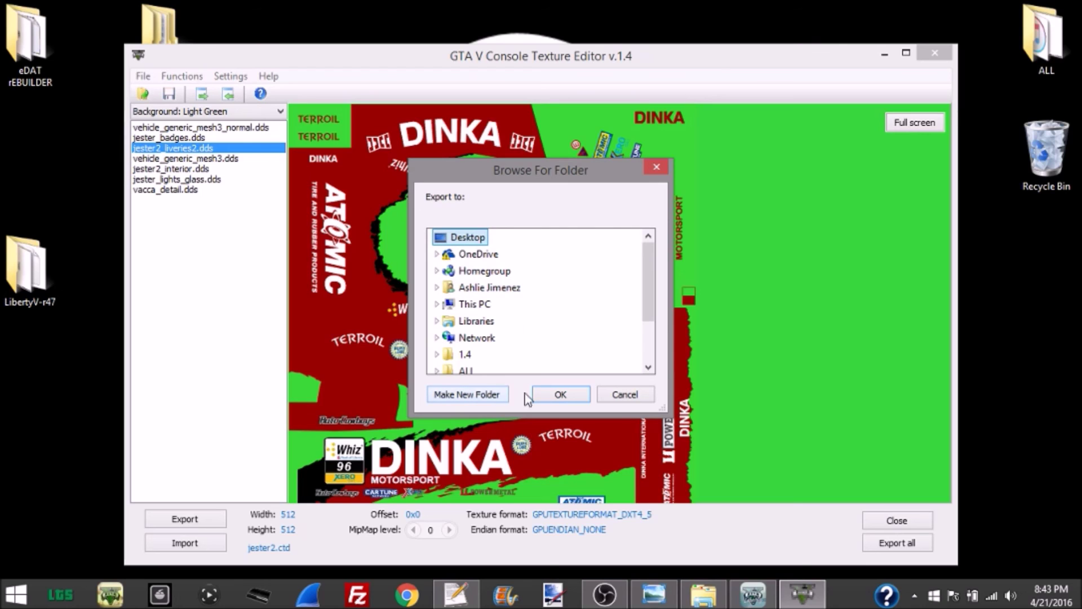
scroll(509, 319, down, 2)
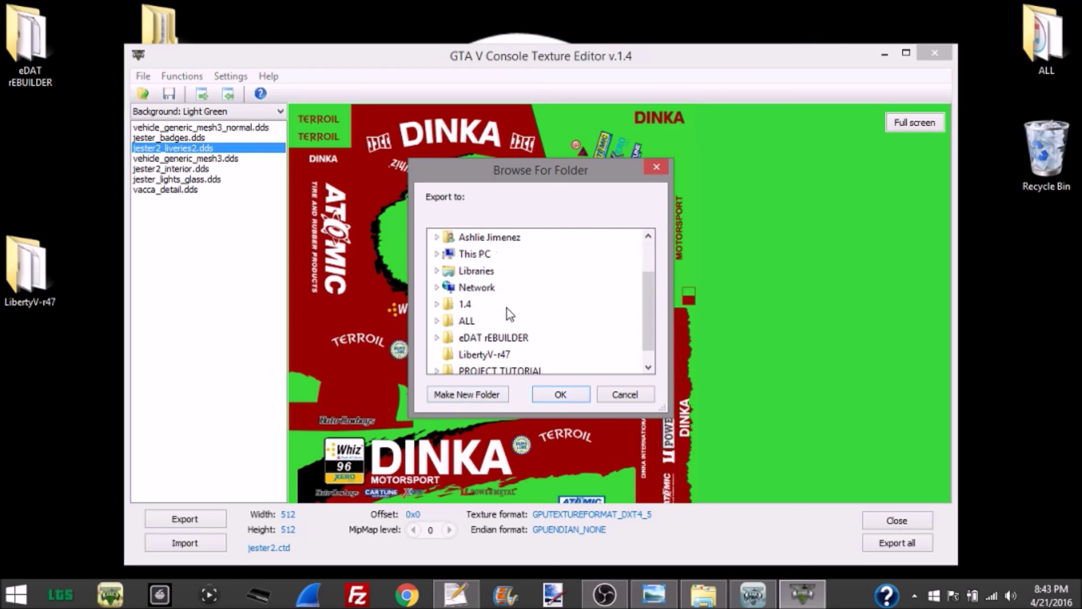
click(496, 353)
click(491, 354)
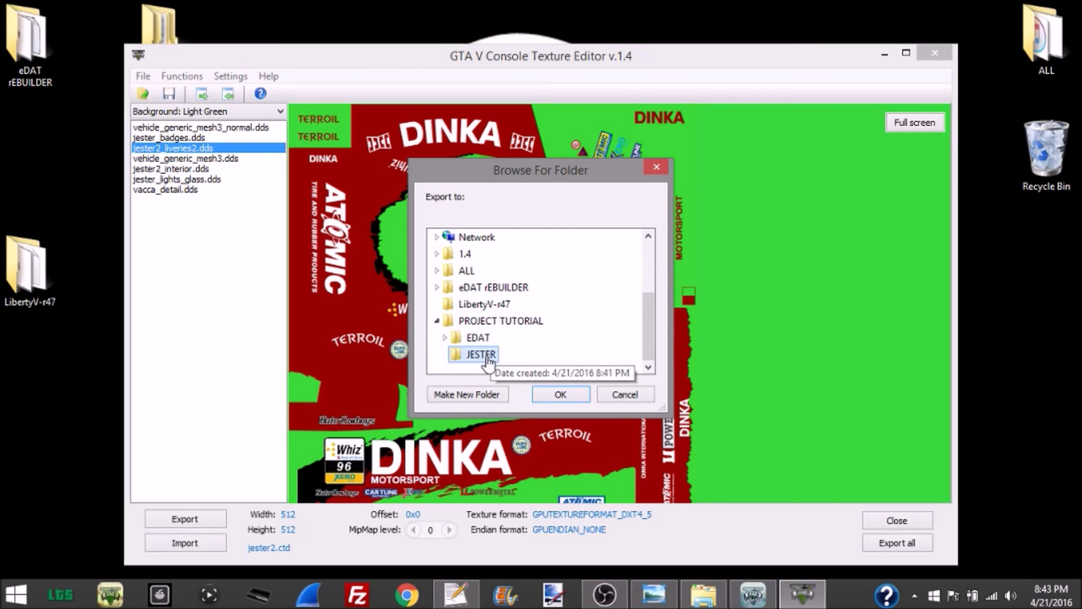
click(476, 394)
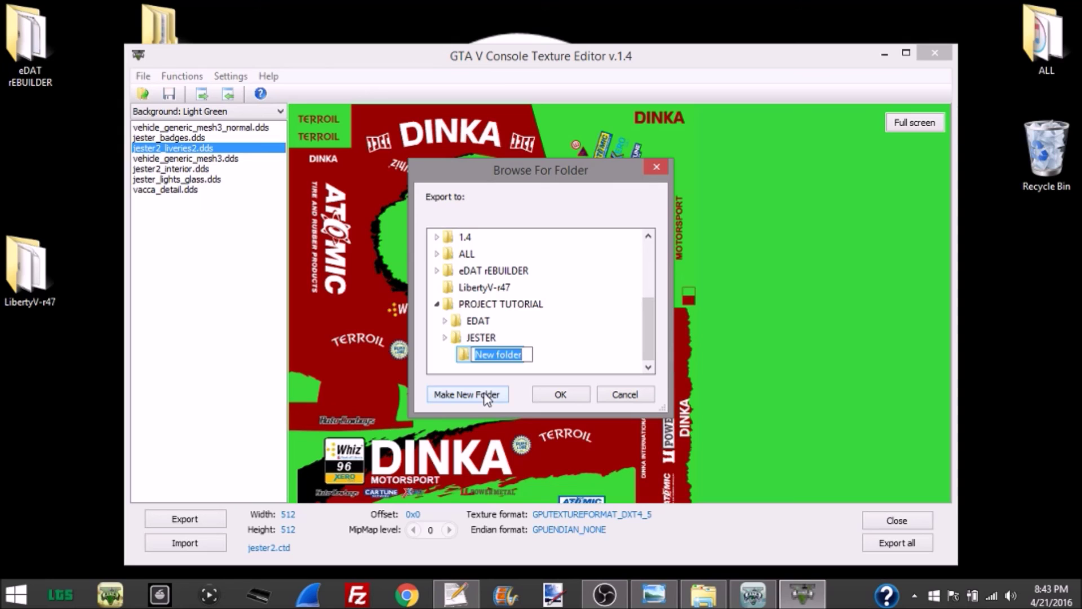
text(TEXTURES)
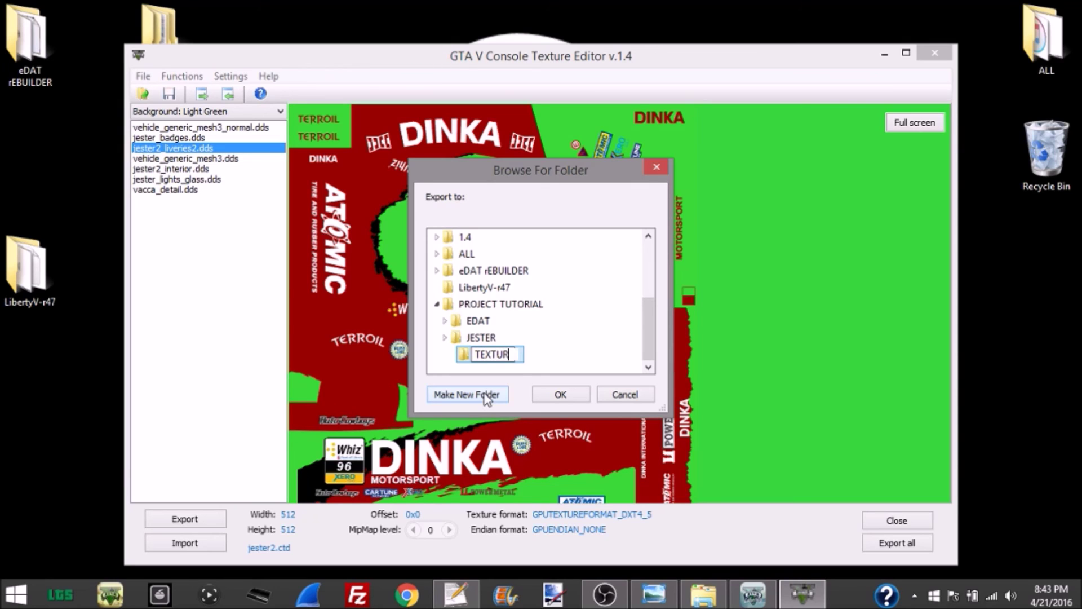
click(531, 355)
click(559, 394)
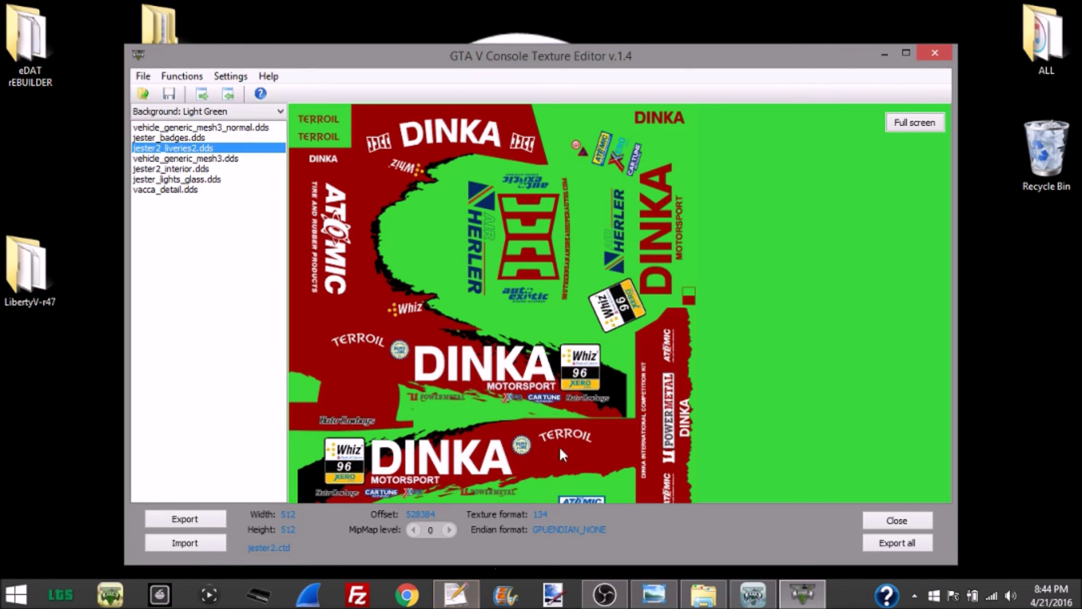
Open jester2_liveries2 from the Desktop's PROJECT TUTORIAL > JESTER > TEXTURES folder in paint.net.
click(883, 52)
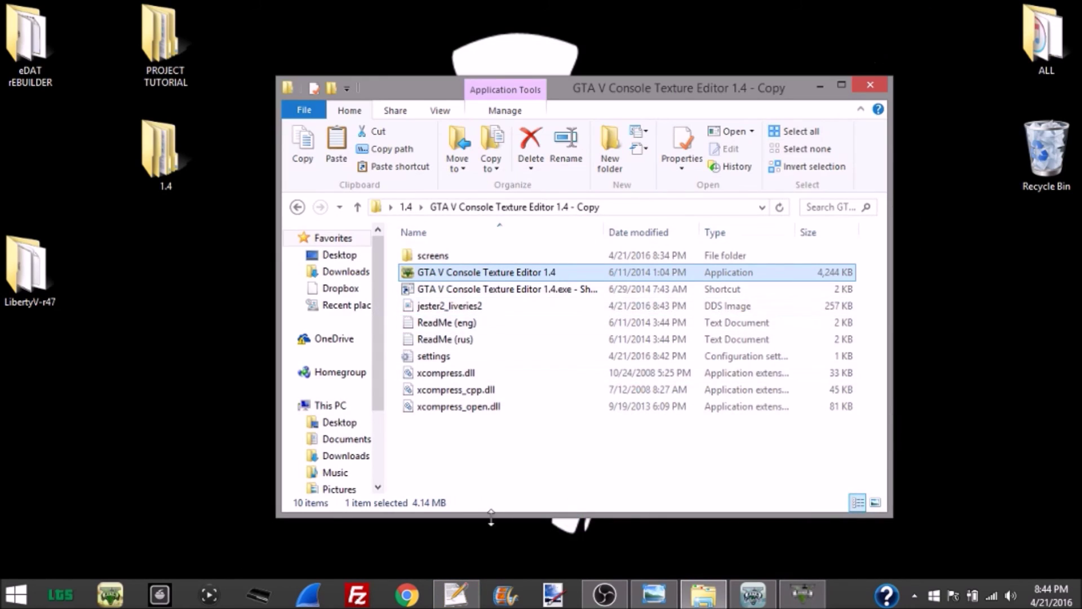
click(555, 595)
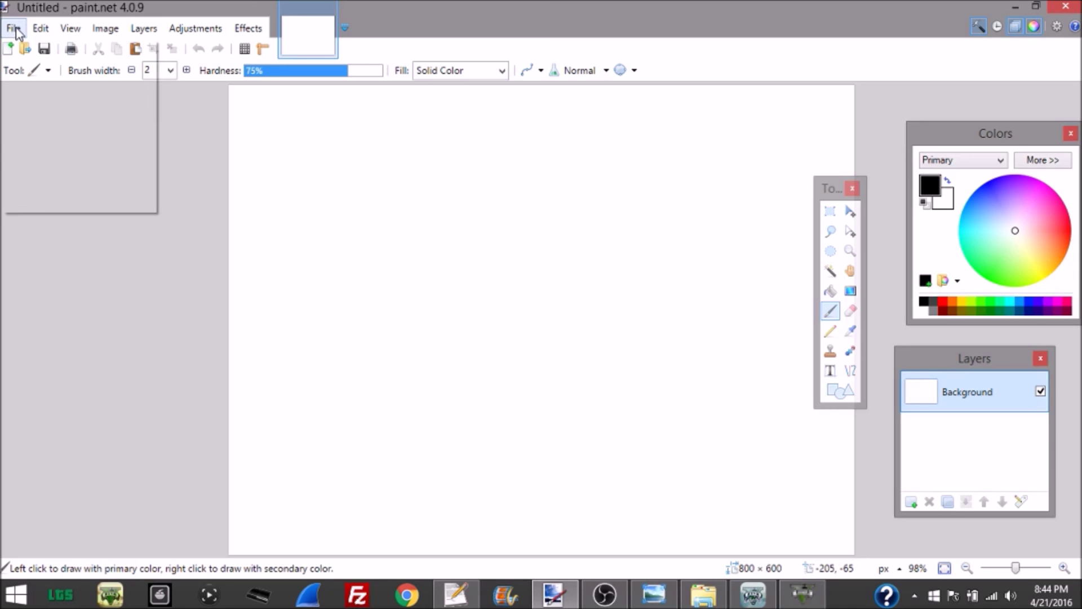
click(16, 31)
click(29, 66)
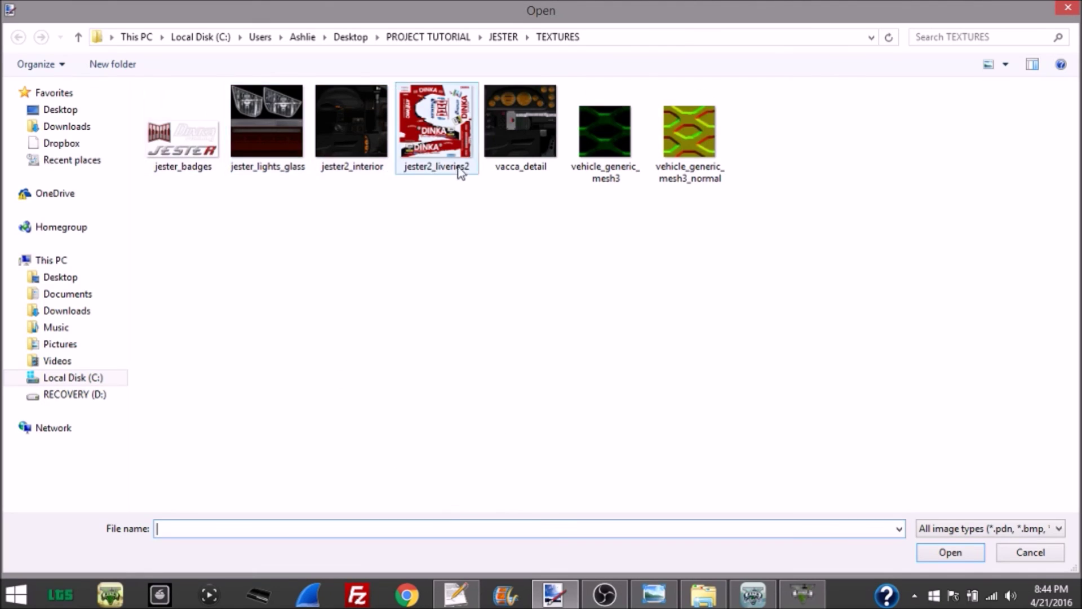
click(443, 39)
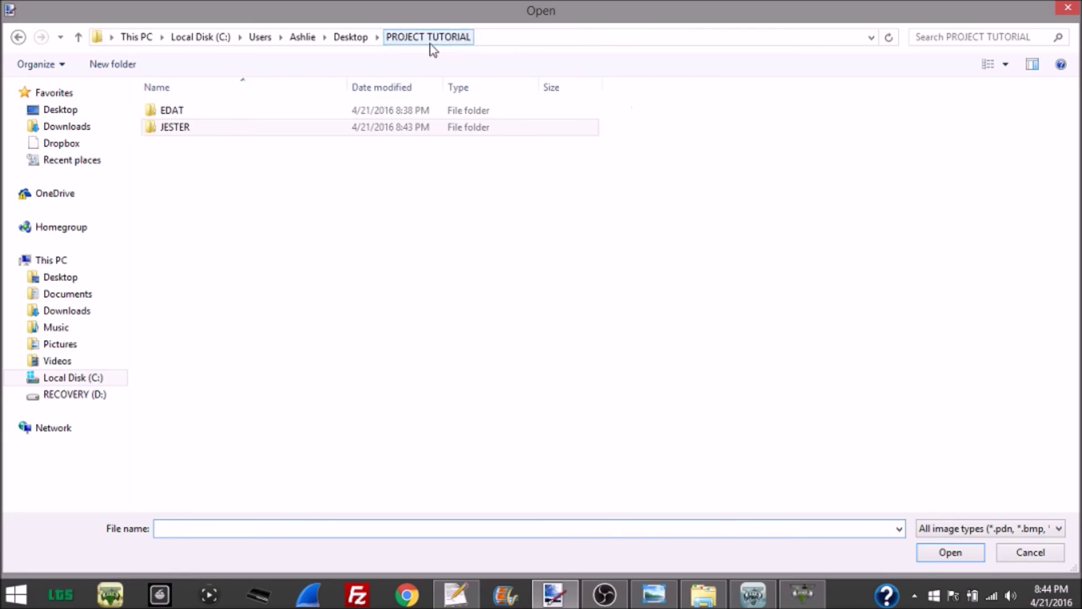
double_click(236, 128)
double_click(233, 115)
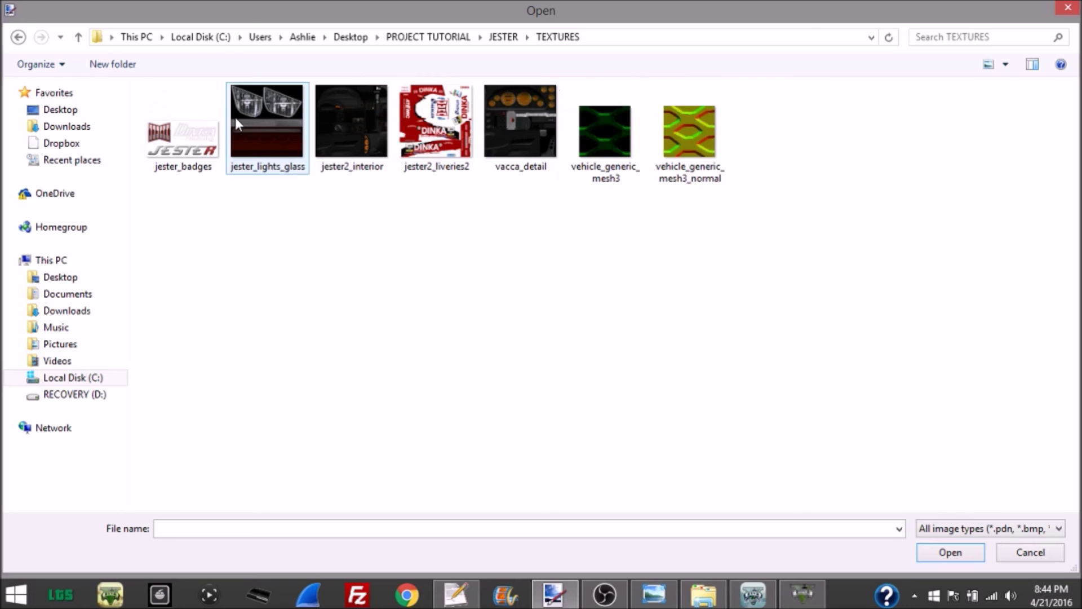
double_click(446, 146)
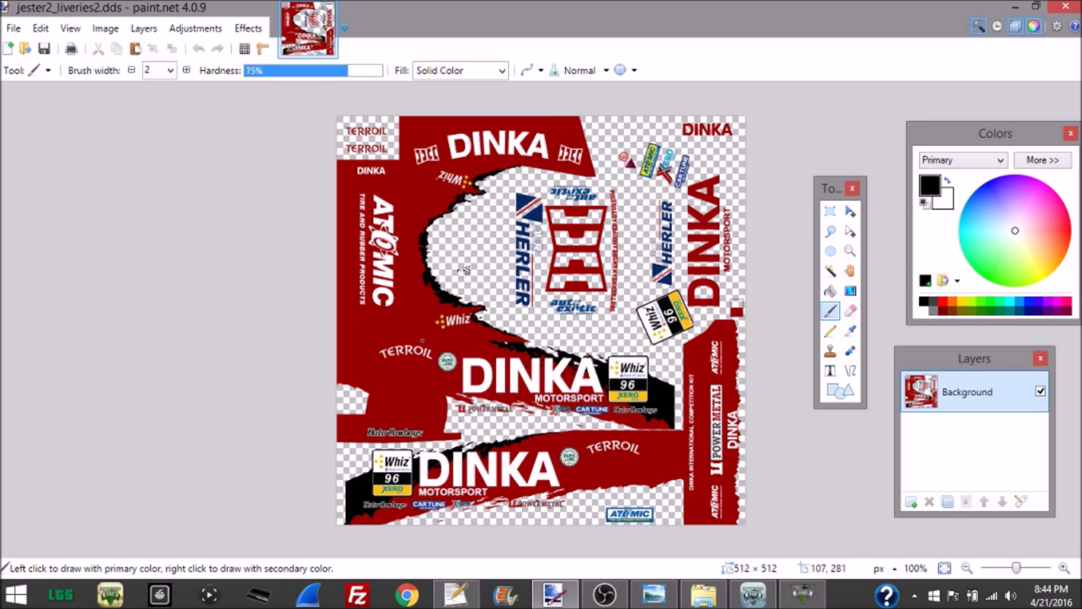
Recolour the red livery to blue with a Hue / Saturation adjustment, setting the hue to -121.
click(217, 31)
click(210, 120)
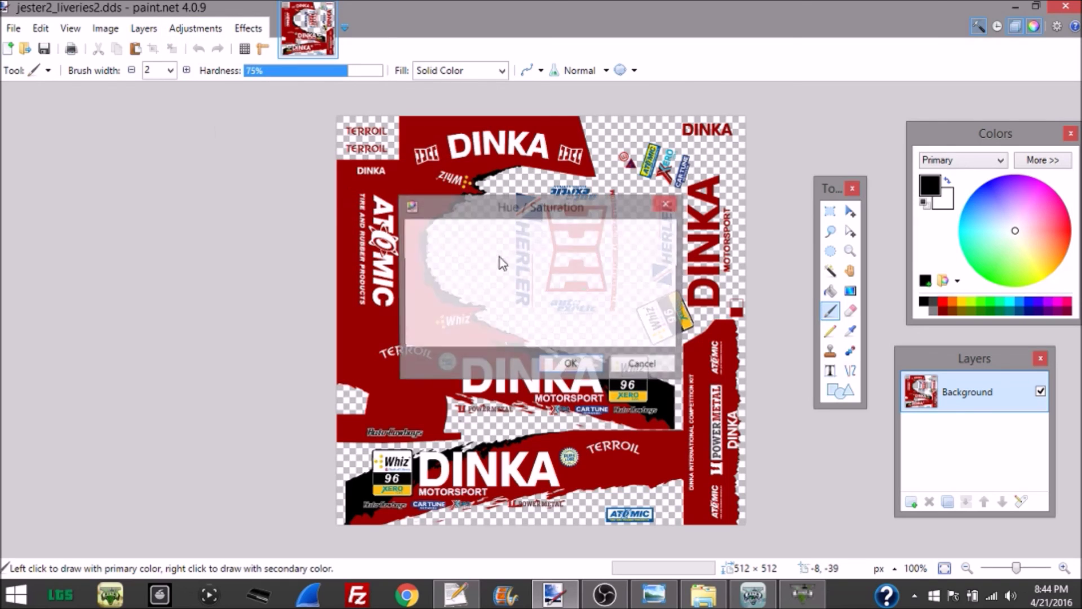
drag(501, 249, 447, 252)
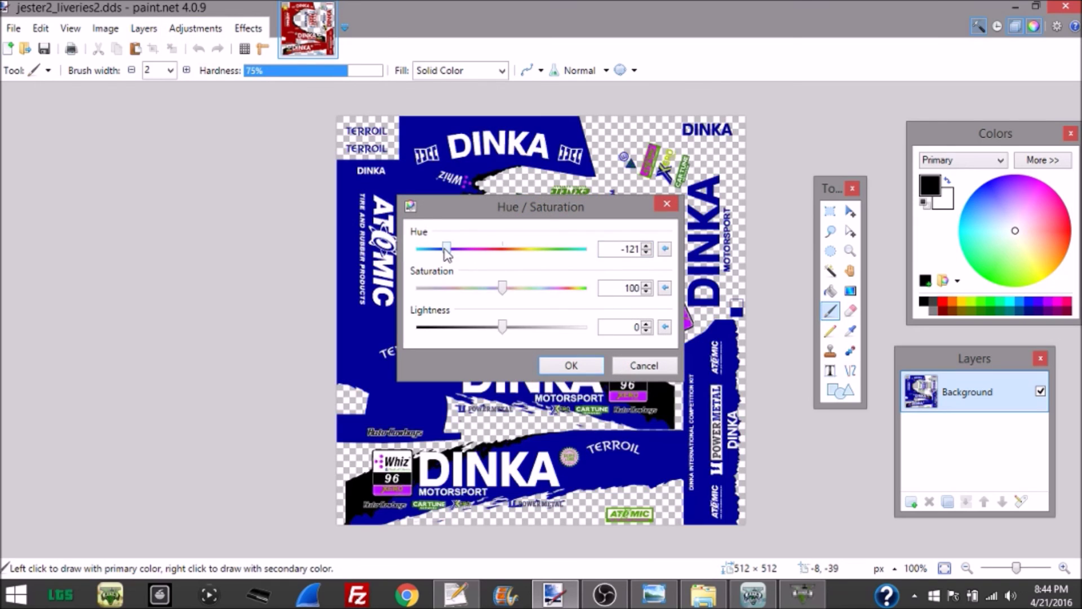
click(581, 372)
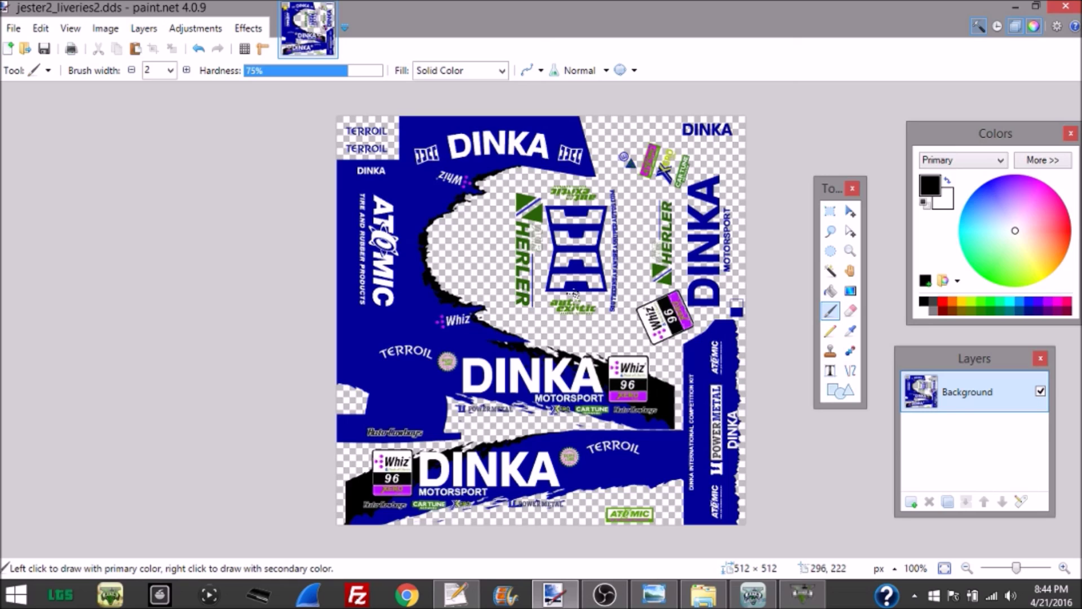
Import the skull4-377x377 image from the Pictures folder as a new layer over the livery.
click(147, 31)
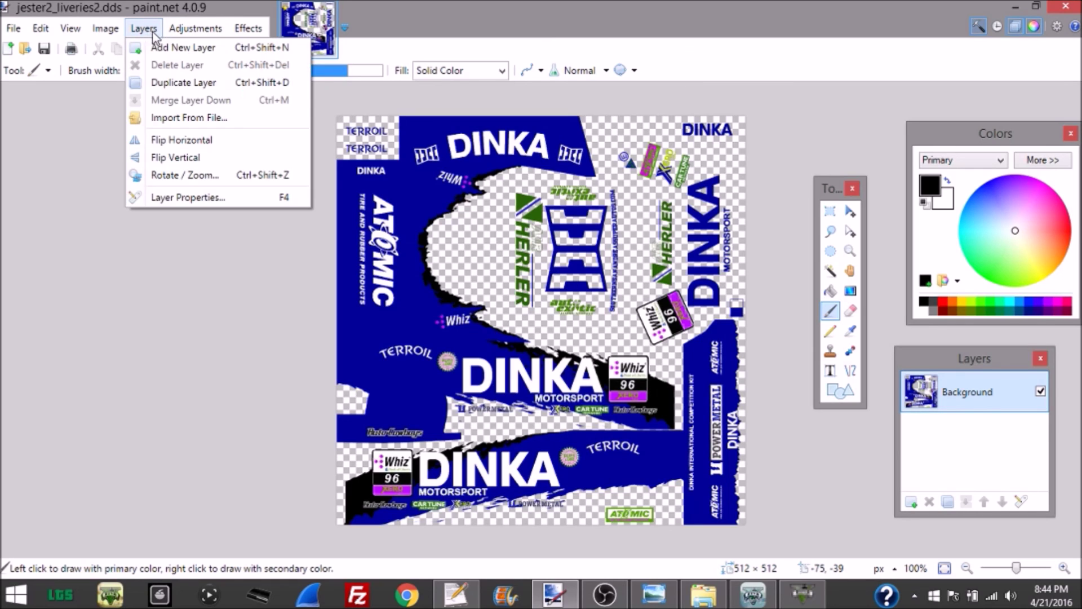
click(180, 120)
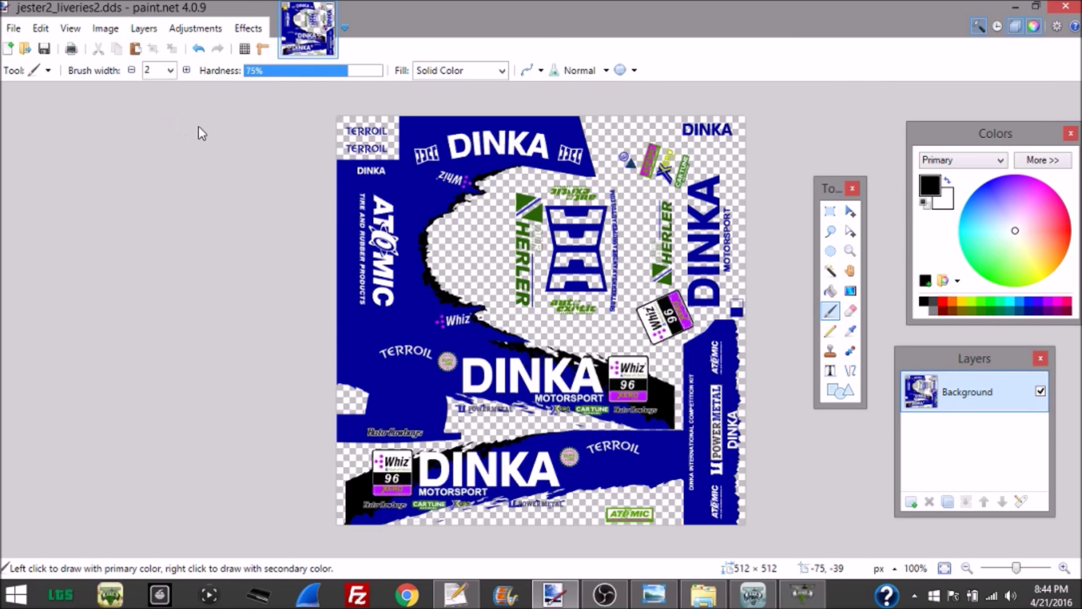
click(56, 327)
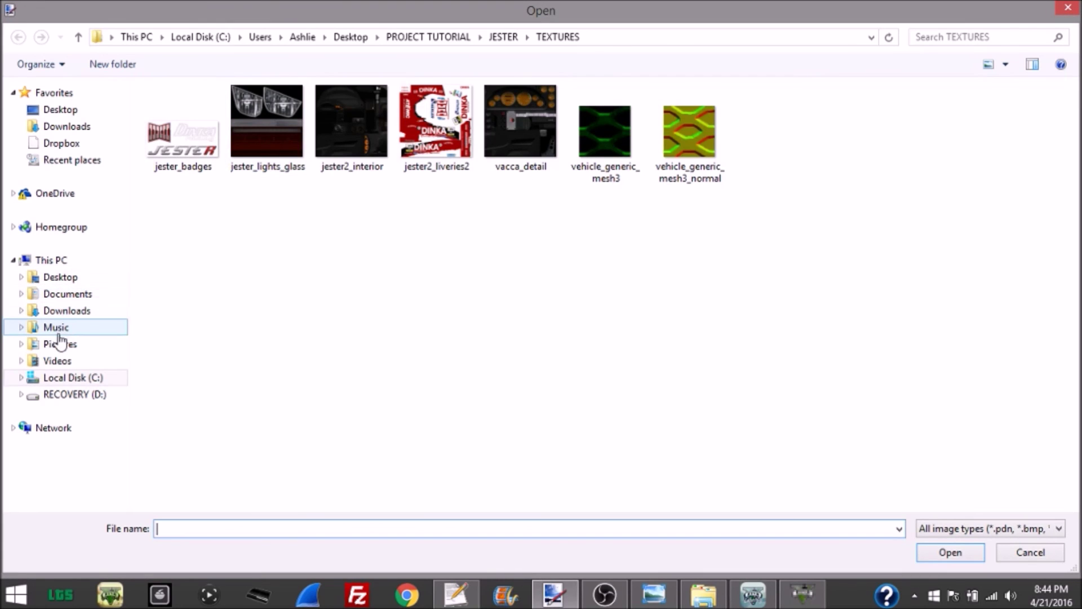
click(60, 344)
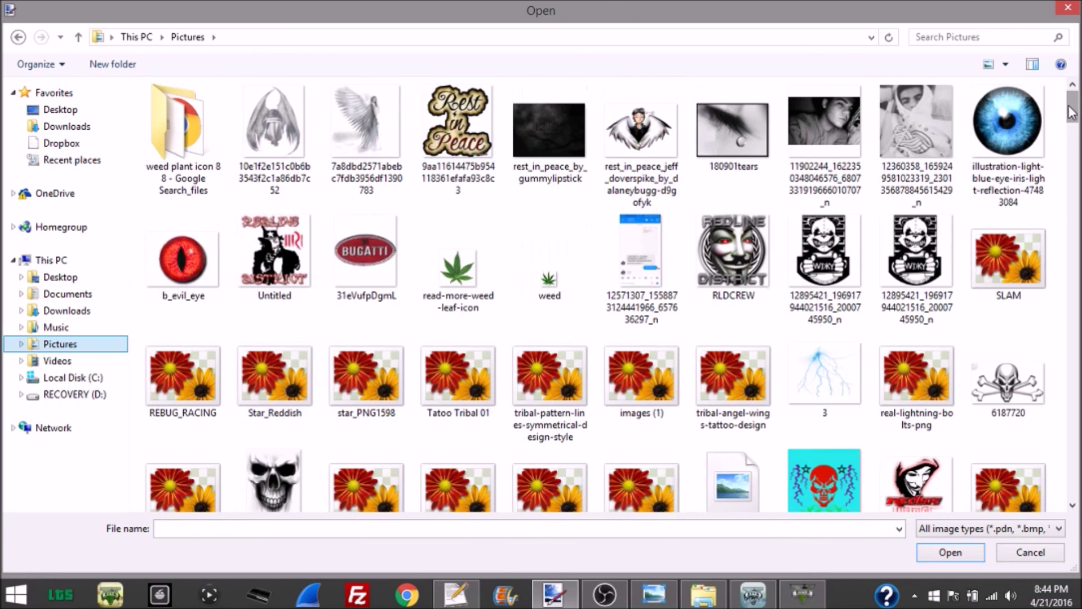
drag(1071, 113, 1072, 129)
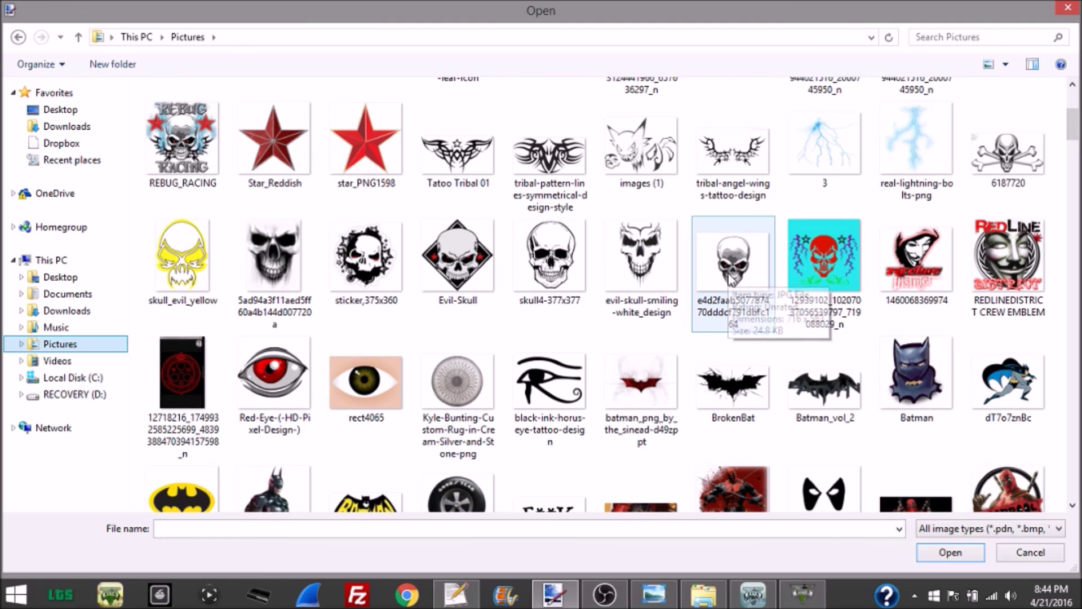
double_click(544, 261)
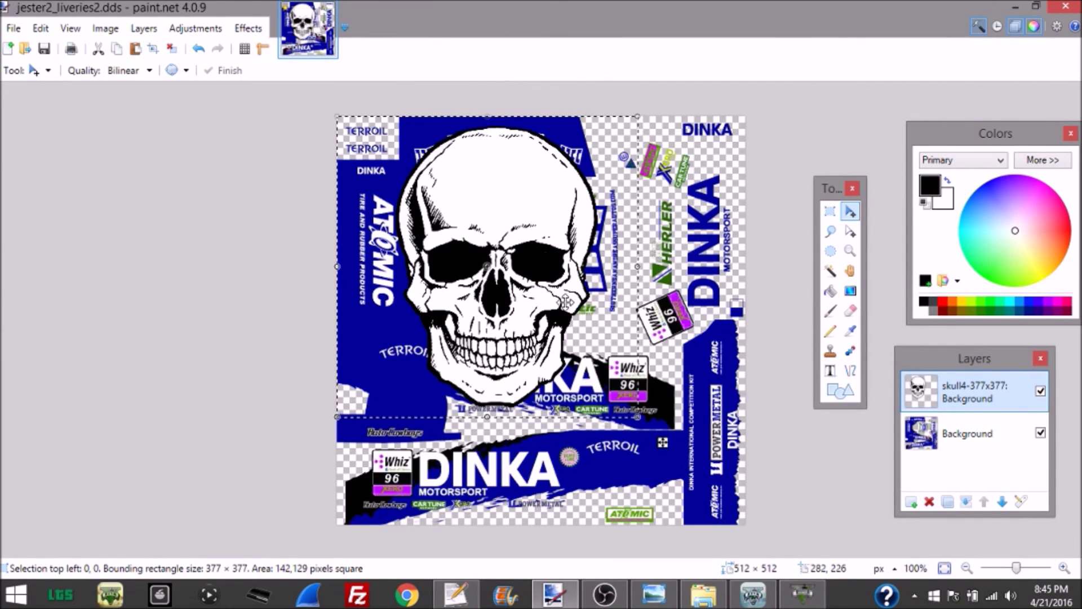
Shrink the skull to about 133 × 125 pixels, rotate it about -89°, and place it over the blue emblem beside the HERLER logo.
drag(545, 298, 590, 347)
drag(682, 466, 638, 275)
drag(625, 189, 642, 309)
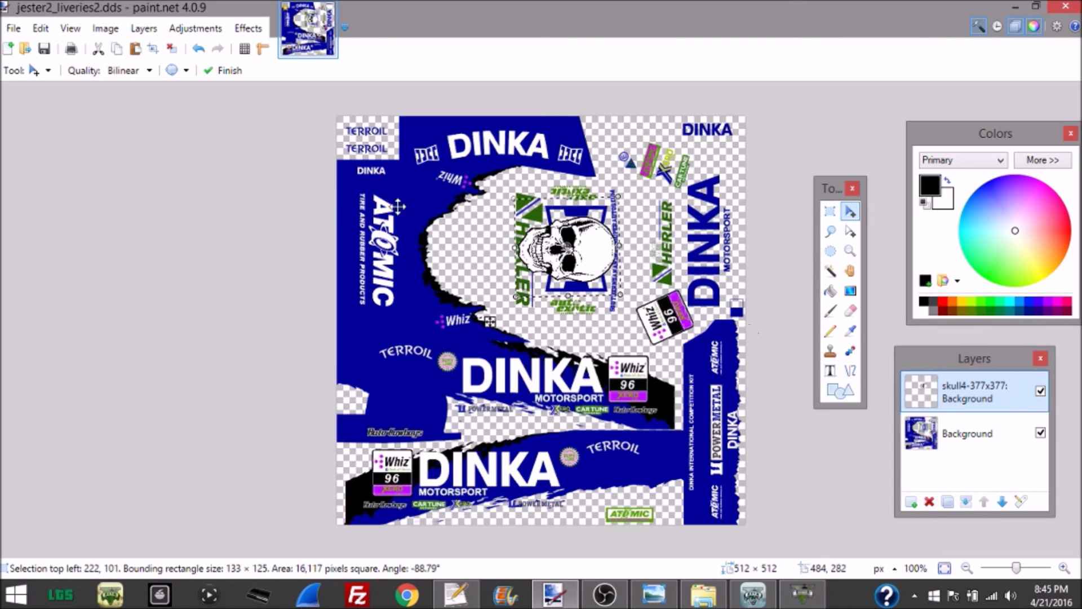
Check the pixel width and height of the livery's canvas.
click(104, 28)
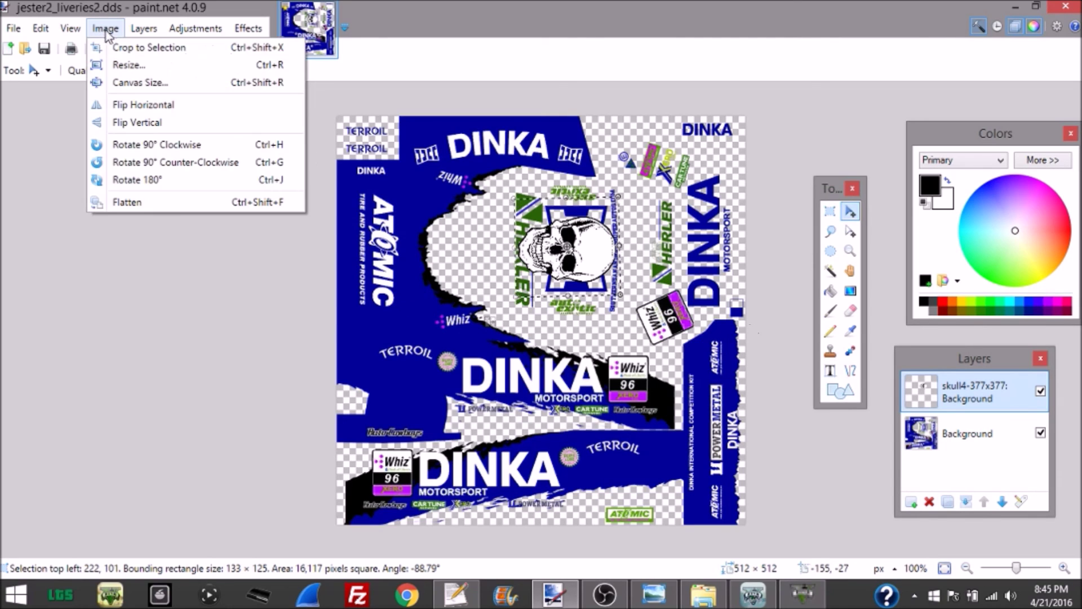
click(148, 83)
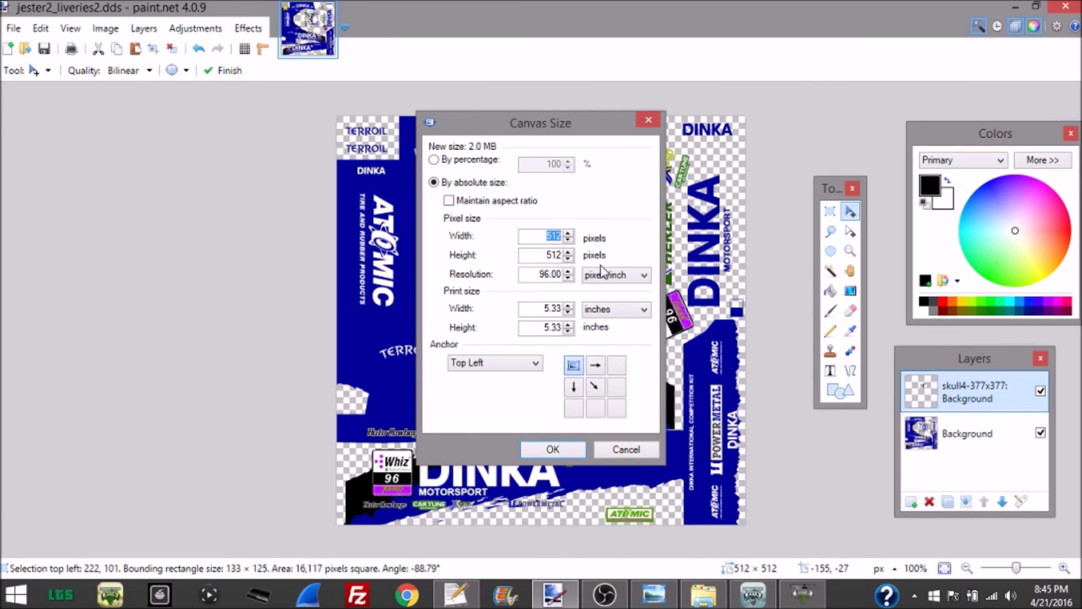
click(579, 448)
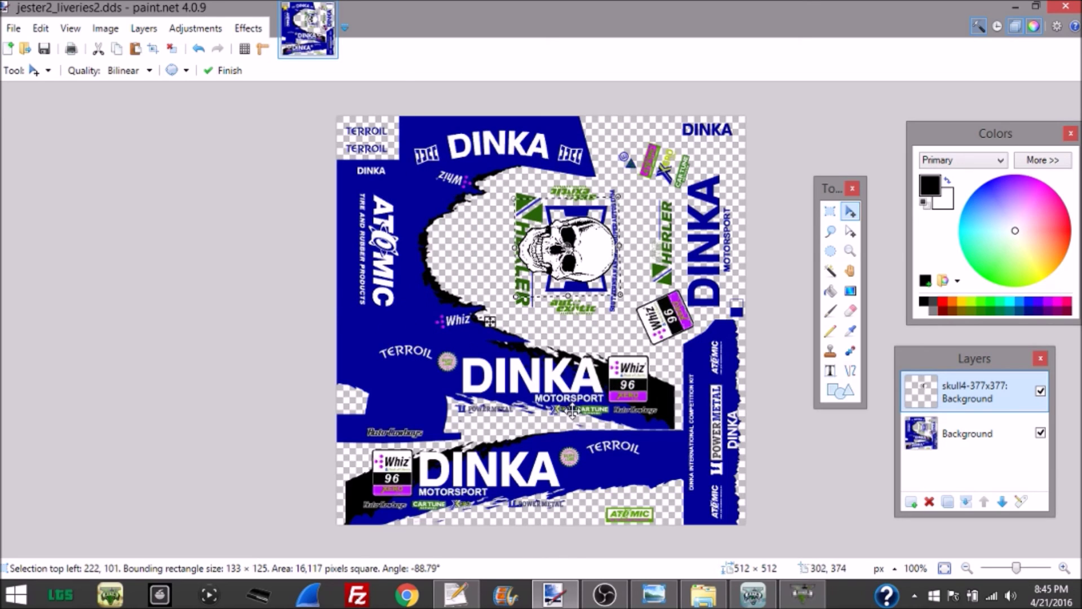
Save the image as a DirectDraw Surface (DDS) file named jester2_liveries2 in the TEXTURES folder, replacing the existing file.
click(44, 50)
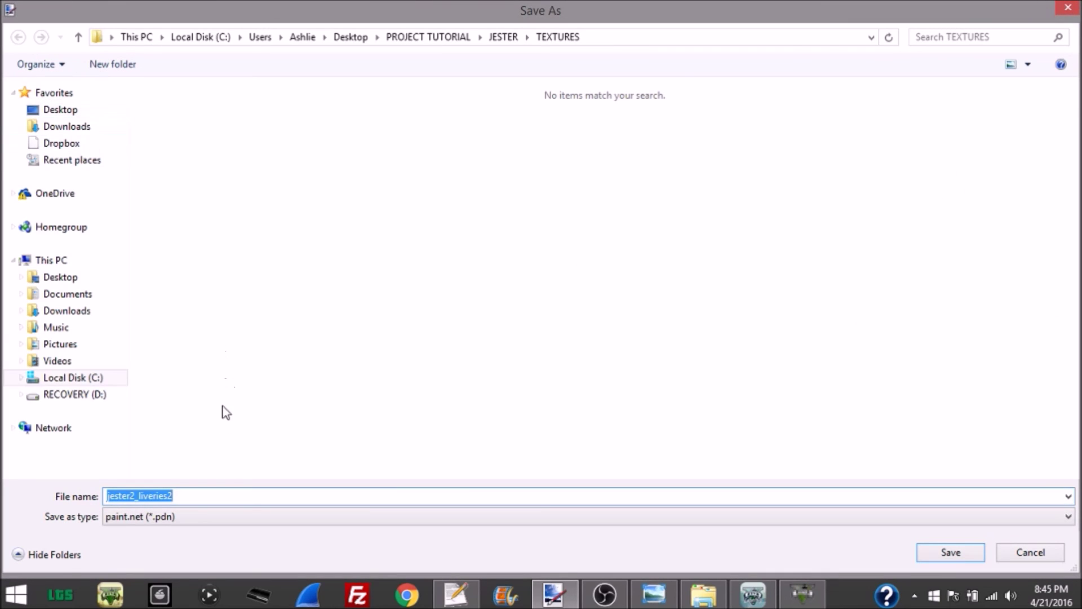
click(243, 521)
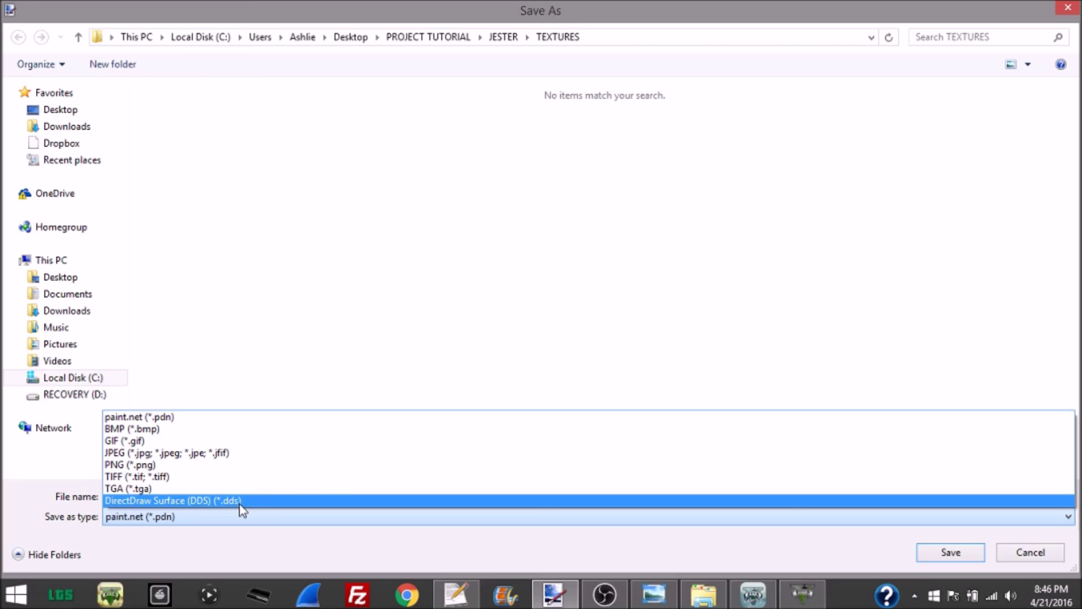
click(242, 501)
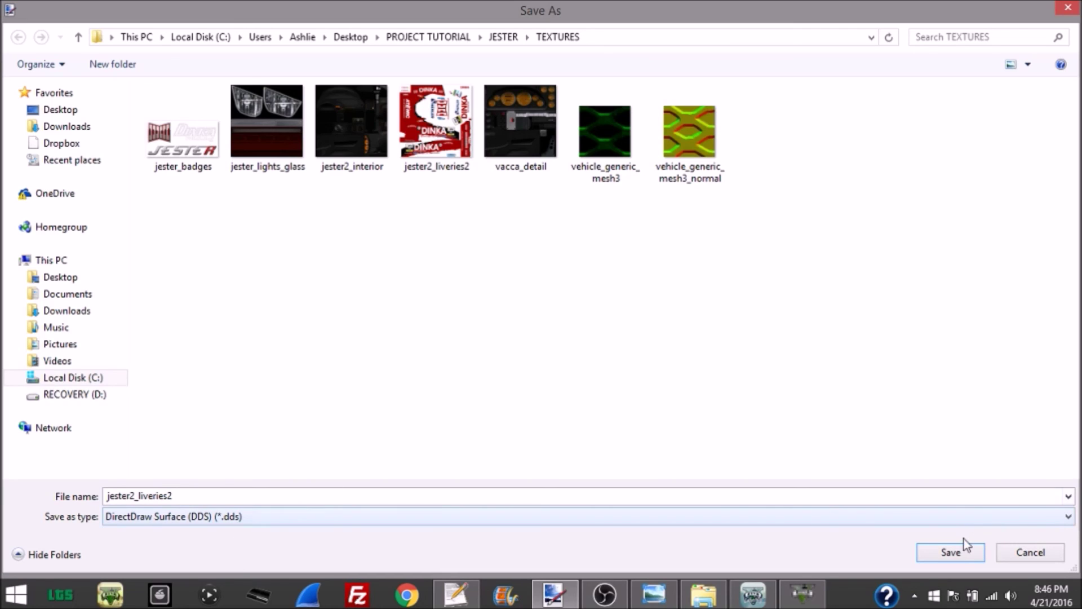
click(942, 554)
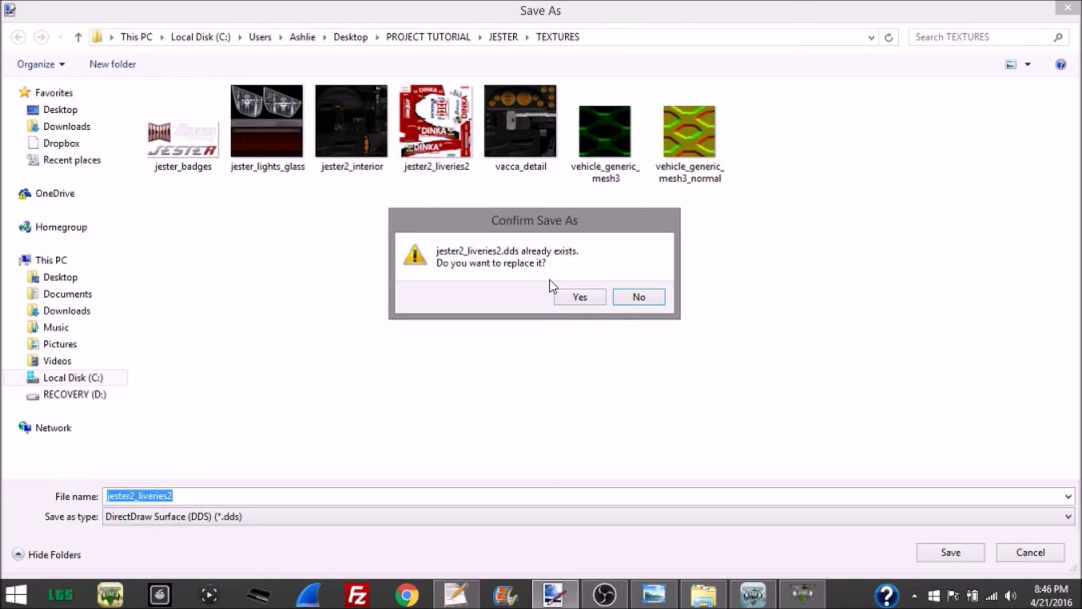
click(581, 298)
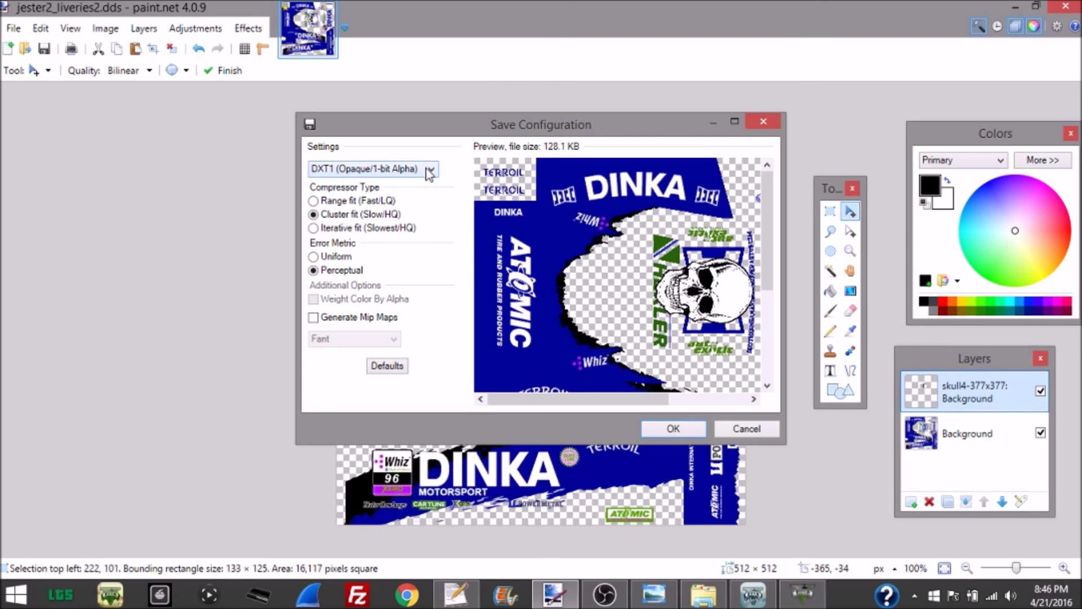
Review the available DDS compression formats and check the original jester2_liveries2.dds details in GTA V Console Texture Editor.
click(429, 171)
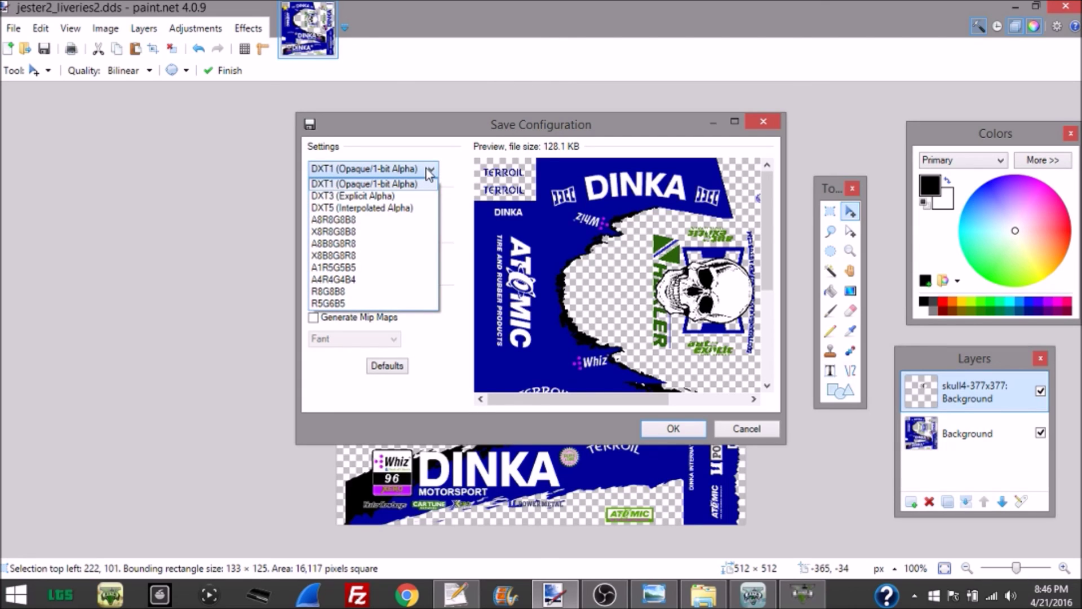
click(430, 171)
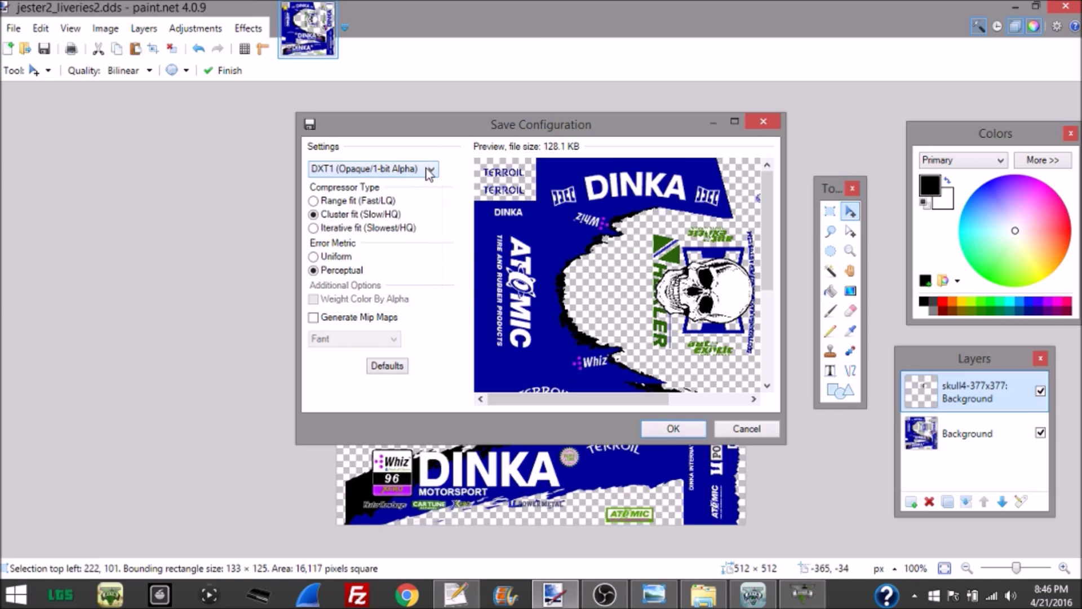
click(430, 170)
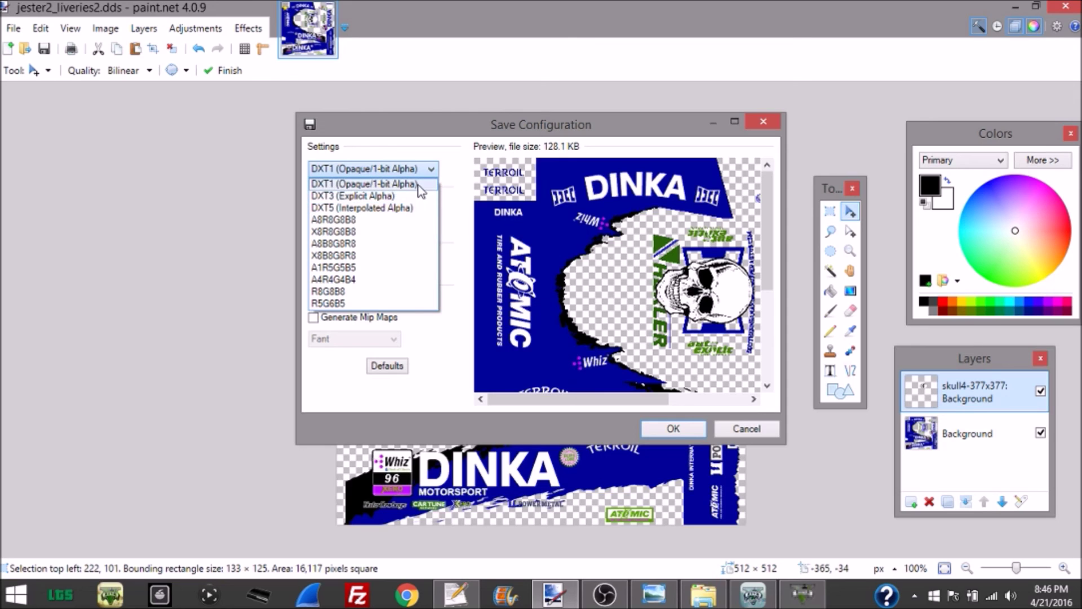
click(447, 206)
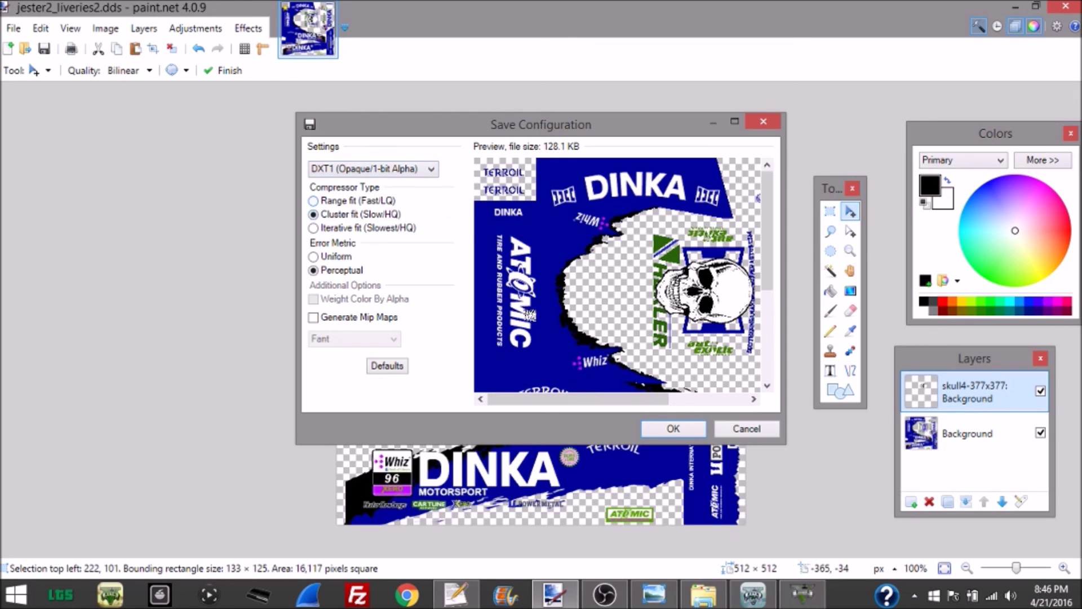
click(801, 593)
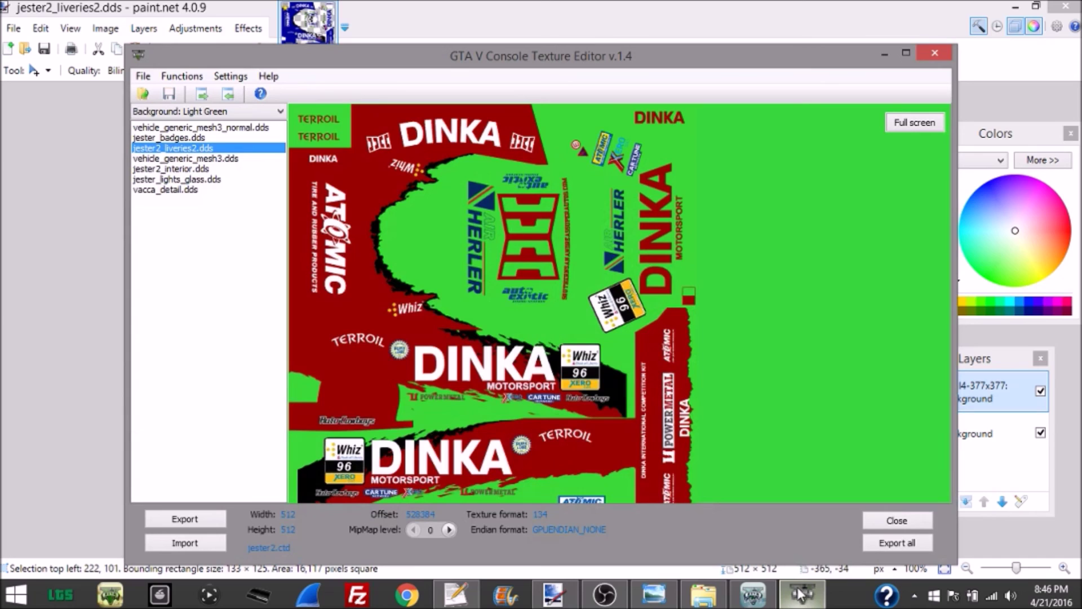
click(172, 150)
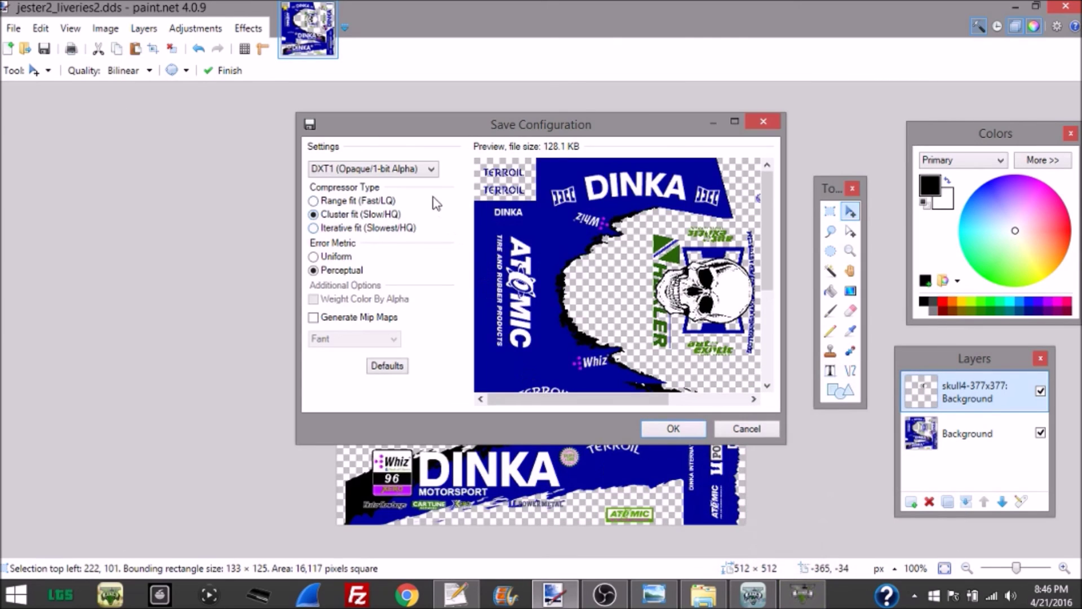
Set the DDS compression to DXT5 (Interpolated Alpha), save the livery flattened, and minimize paint.net.
click(431, 169)
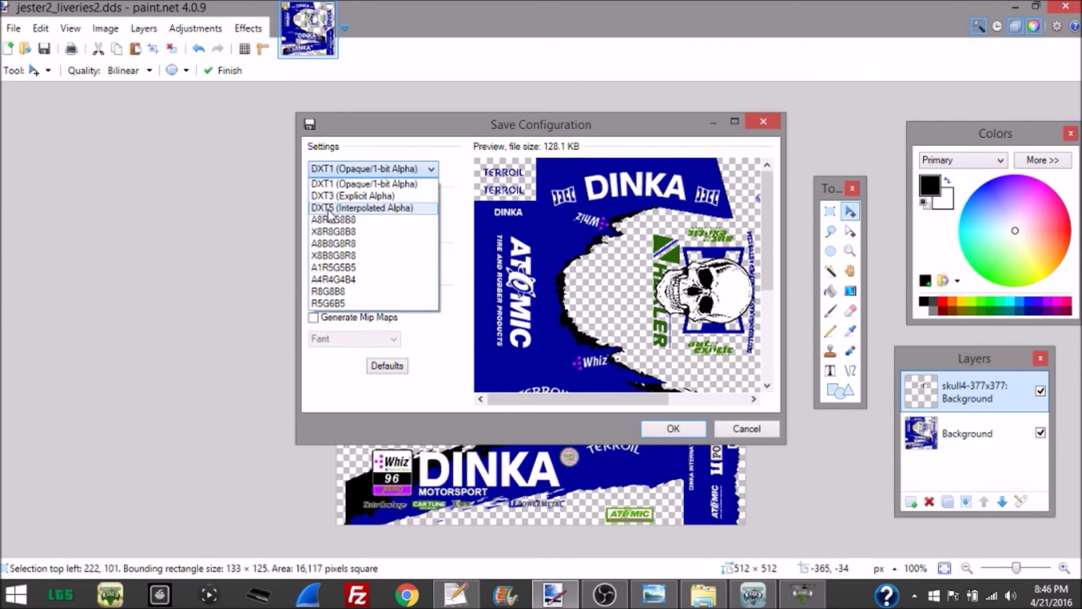
click(354, 208)
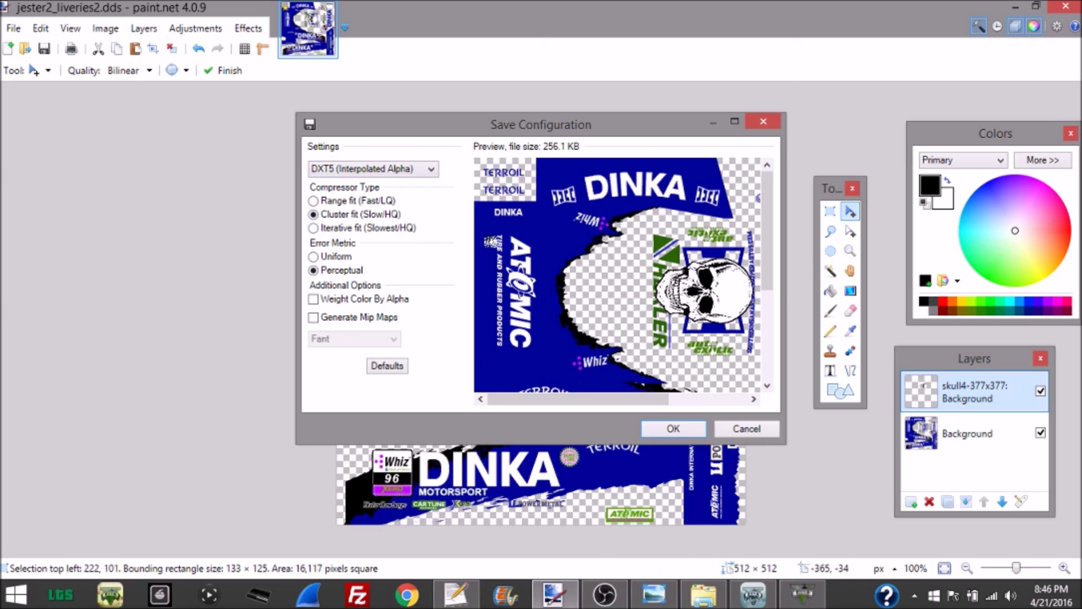
click(654, 429)
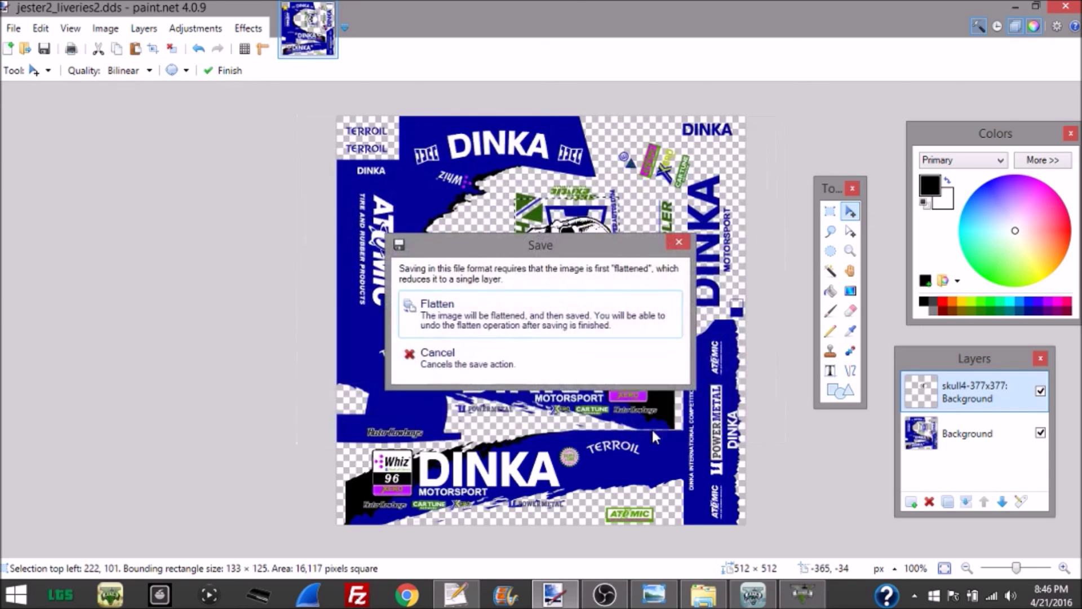
click(552, 333)
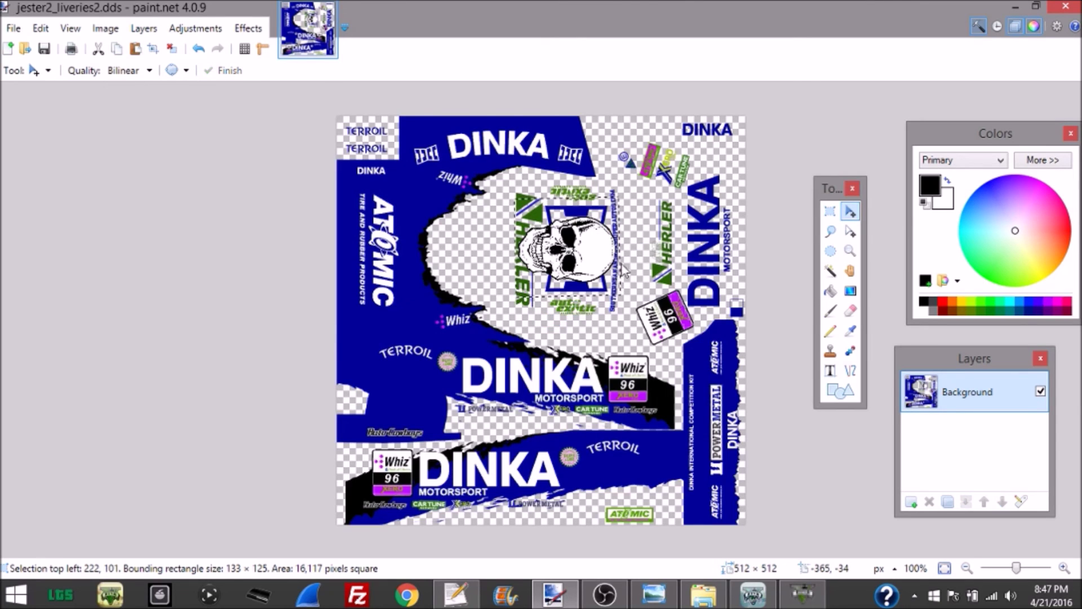
click(1016, 7)
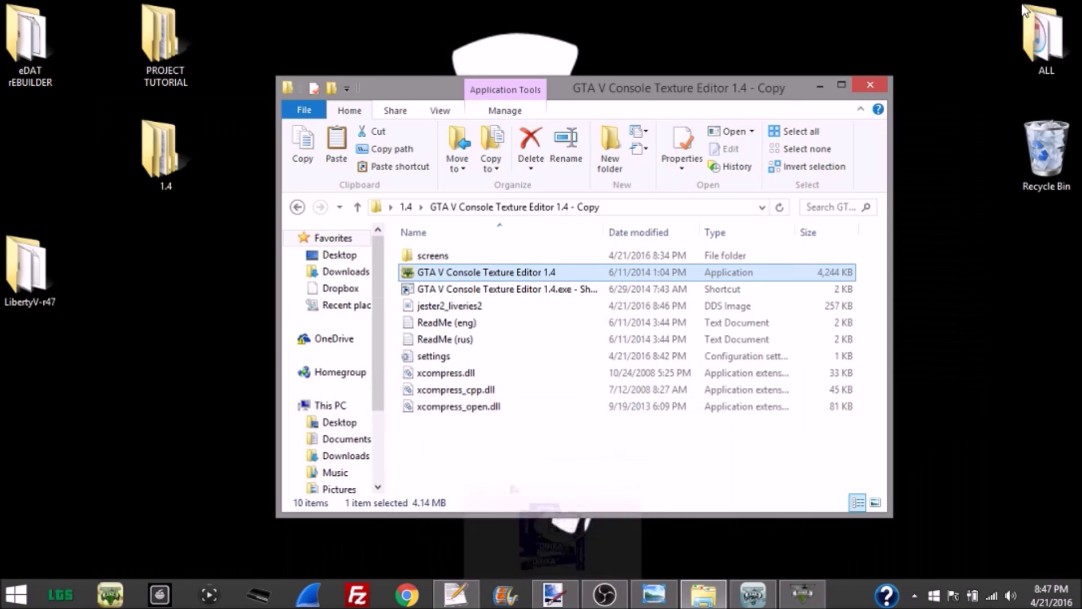
Close the file folder and, in GTA V Console Texture Editor, import the edited jester2_liveries2 from the TEXTURES folder at mipmap level 0.
click(871, 85)
click(802, 593)
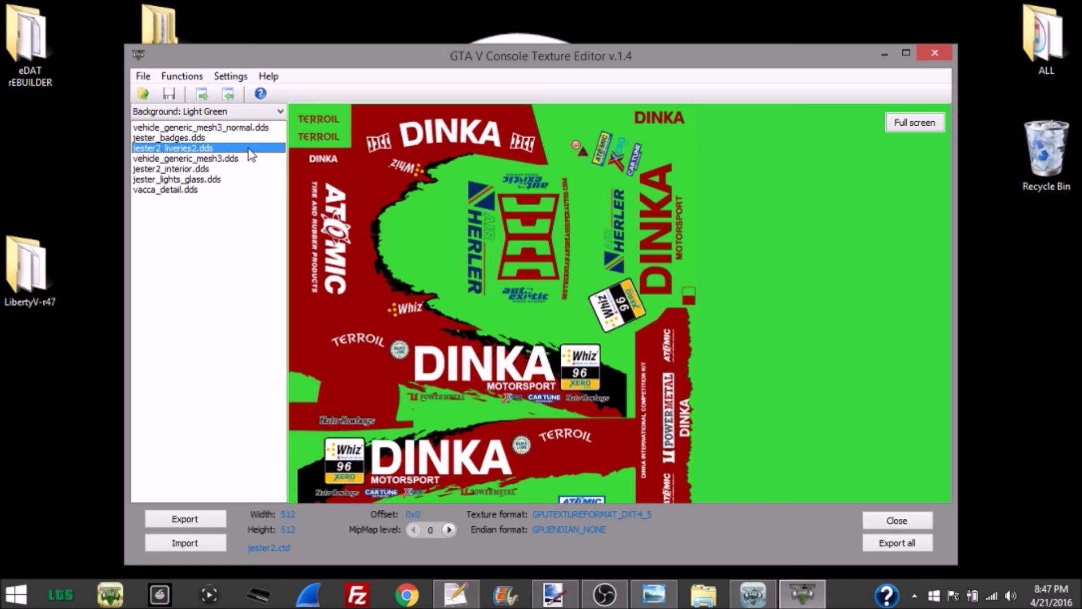
click(211, 544)
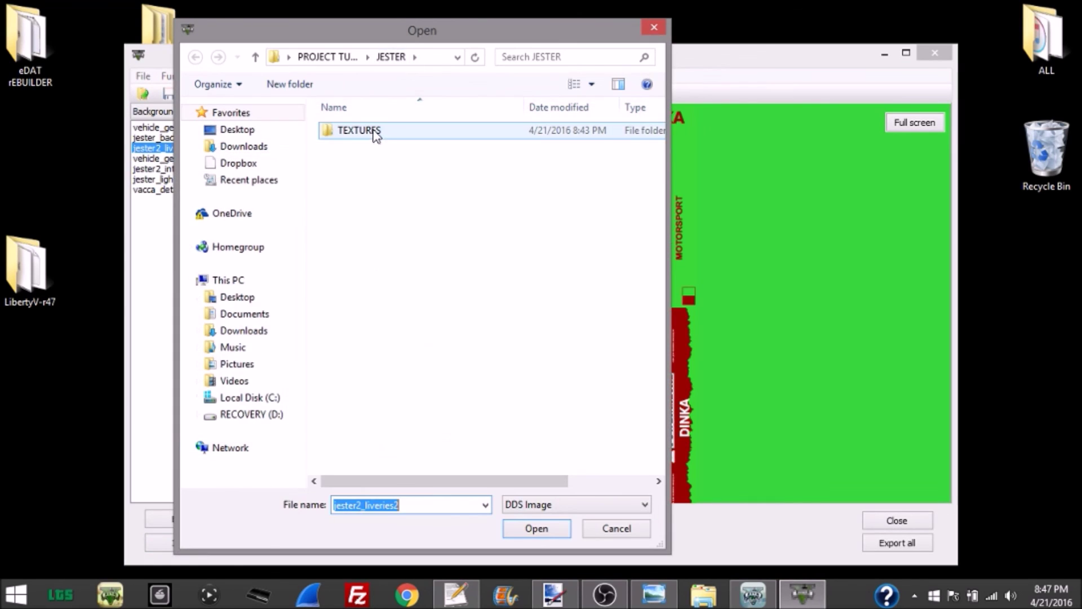
double_click(374, 131)
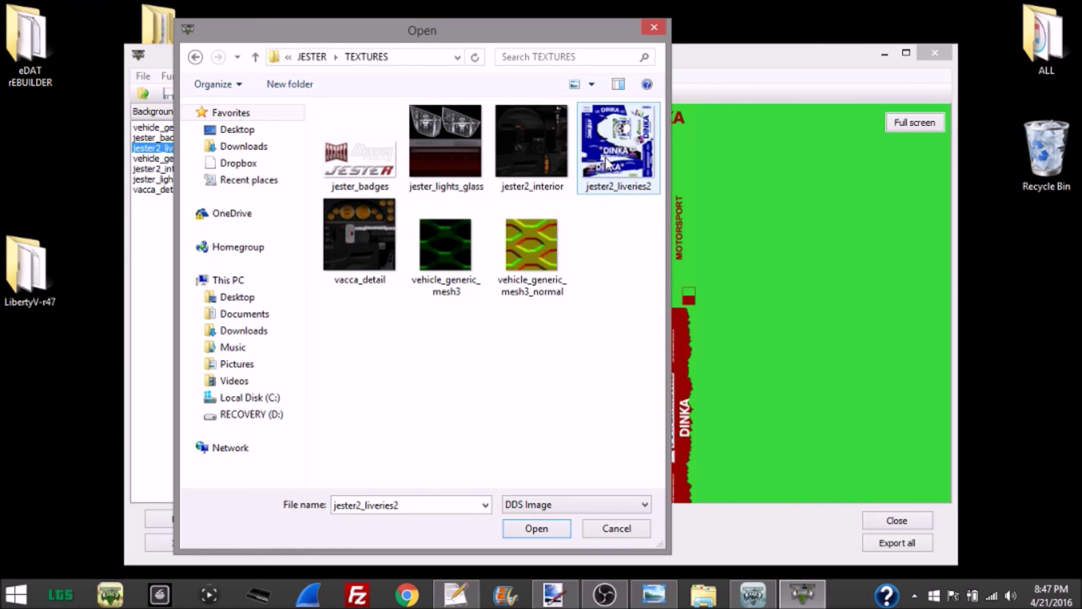
double_click(606, 164)
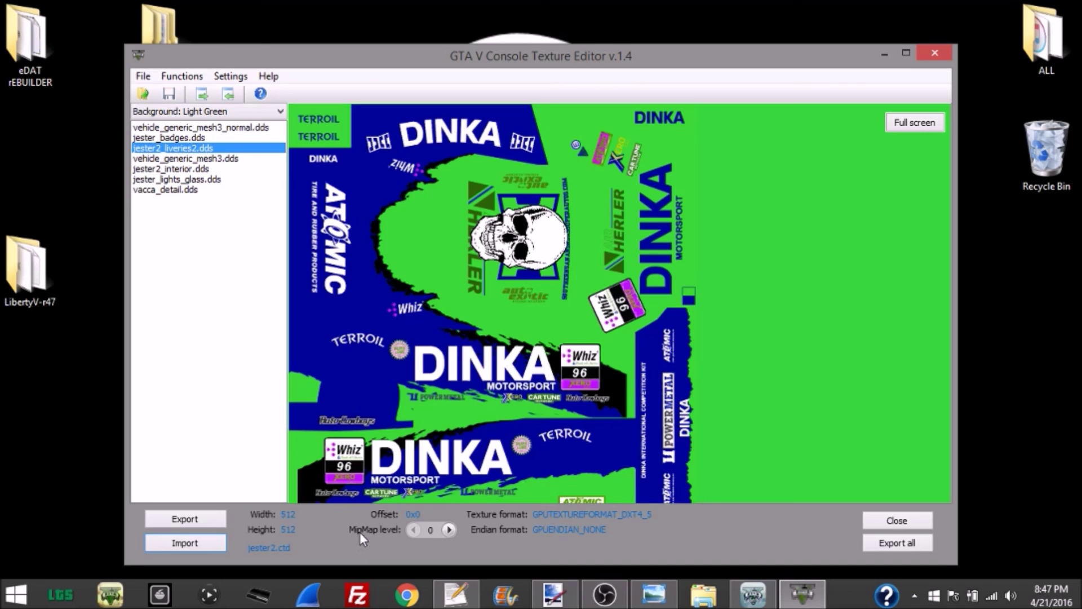
Compare the livery's lower-resolution mipmap levels 1 to 3 with the imported level 0 texture.
click(449, 530)
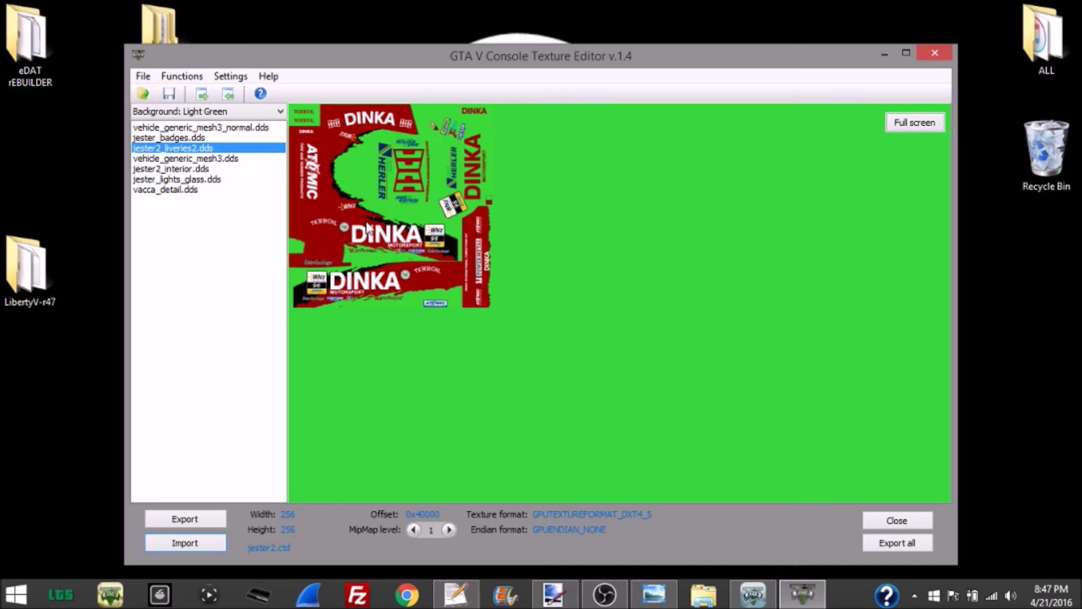
click(415, 531)
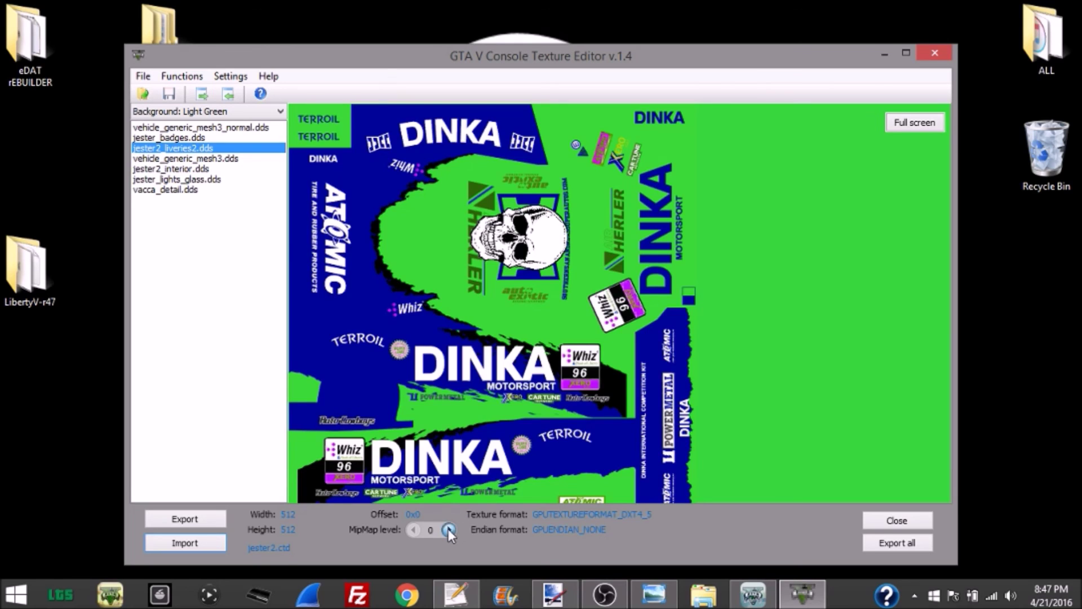
click(448, 529)
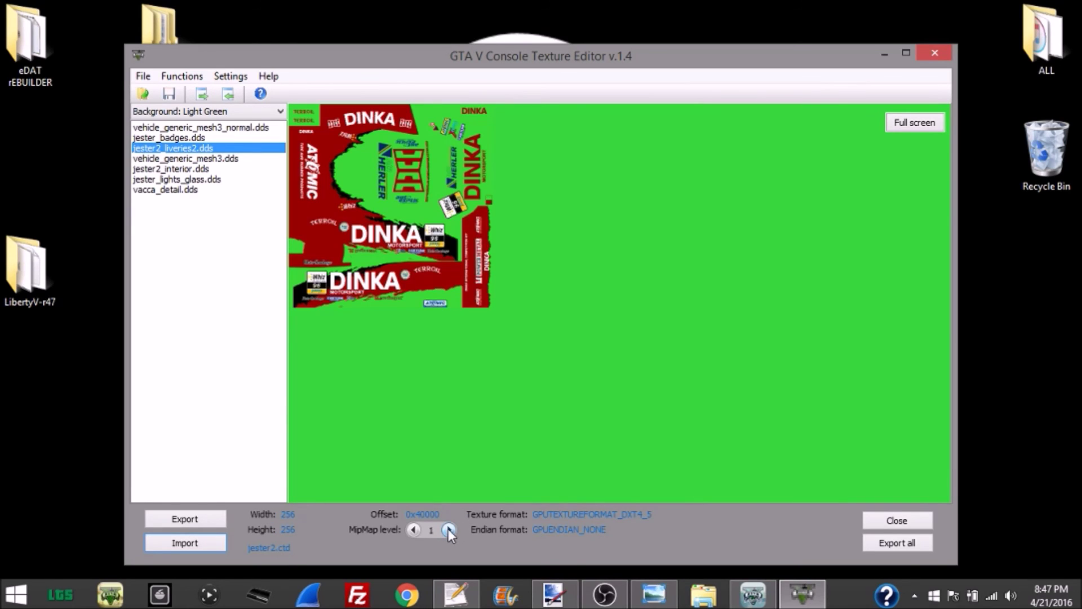
click(448, 529)
click(448, 529)
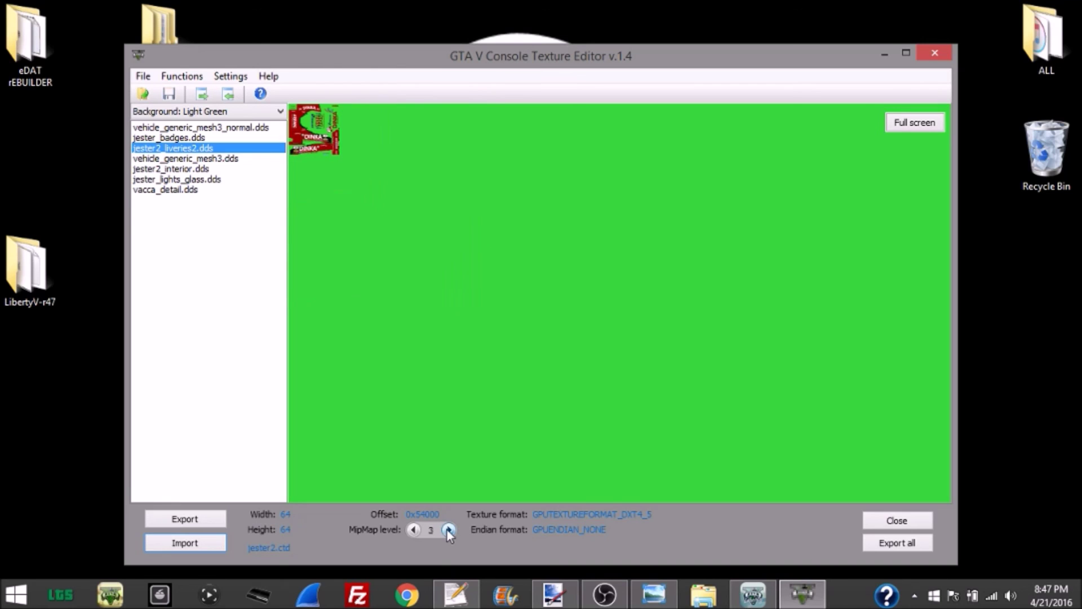
click(414, 530)
click(413, 530)
click(413, 530)
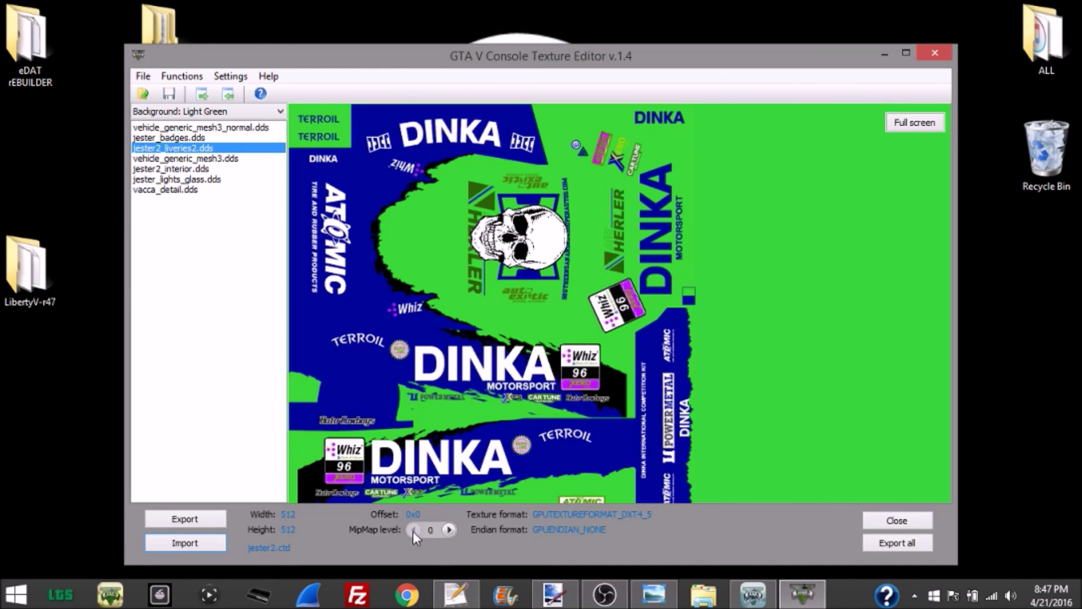
click(448, 530)
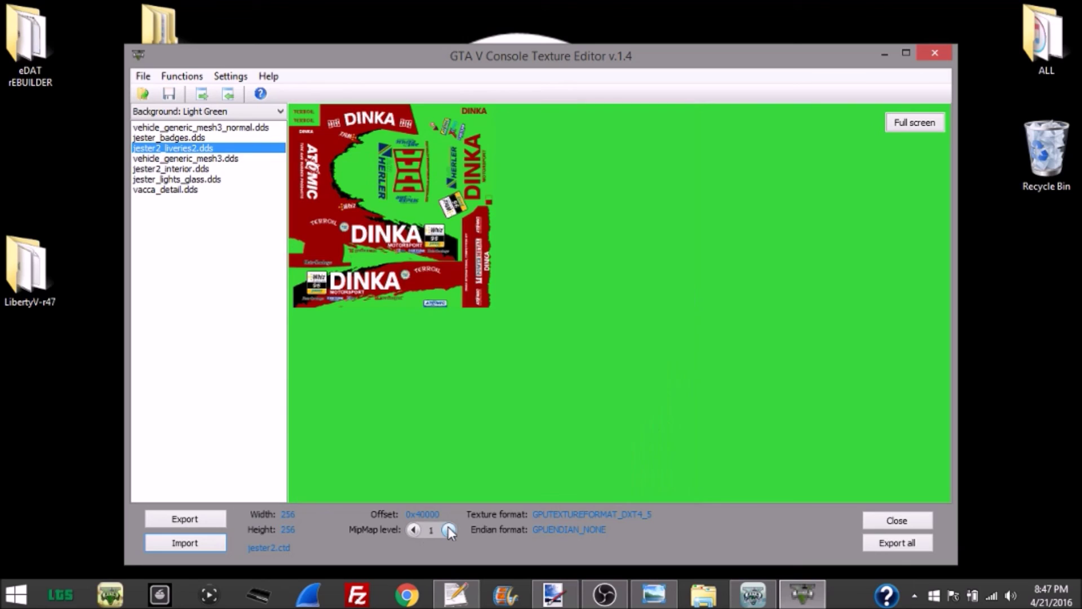
click(415, 533)
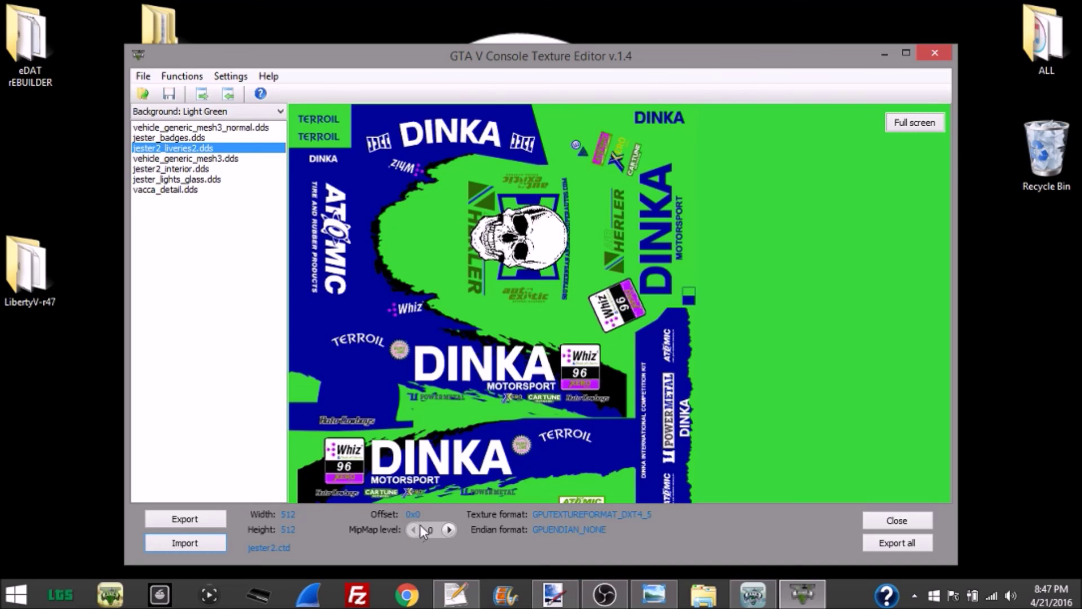
Select mipmap level 1 of the livery, and in paint.net resize the image to 256 × 256 pixels and save it.
click(450, 529)
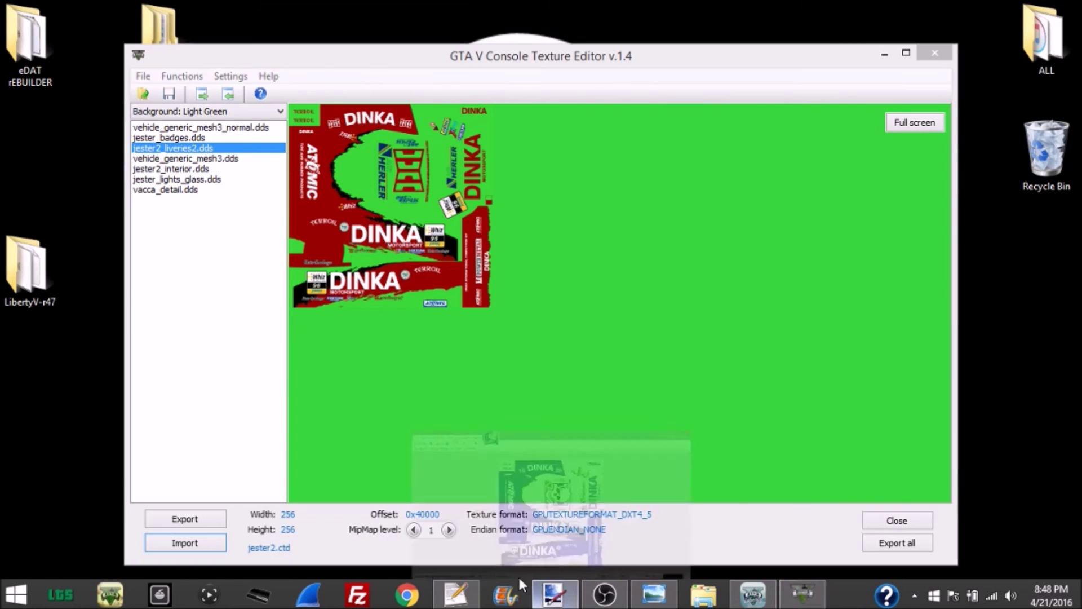
click(554, 593)
click(105, 28)
click(120, 62)
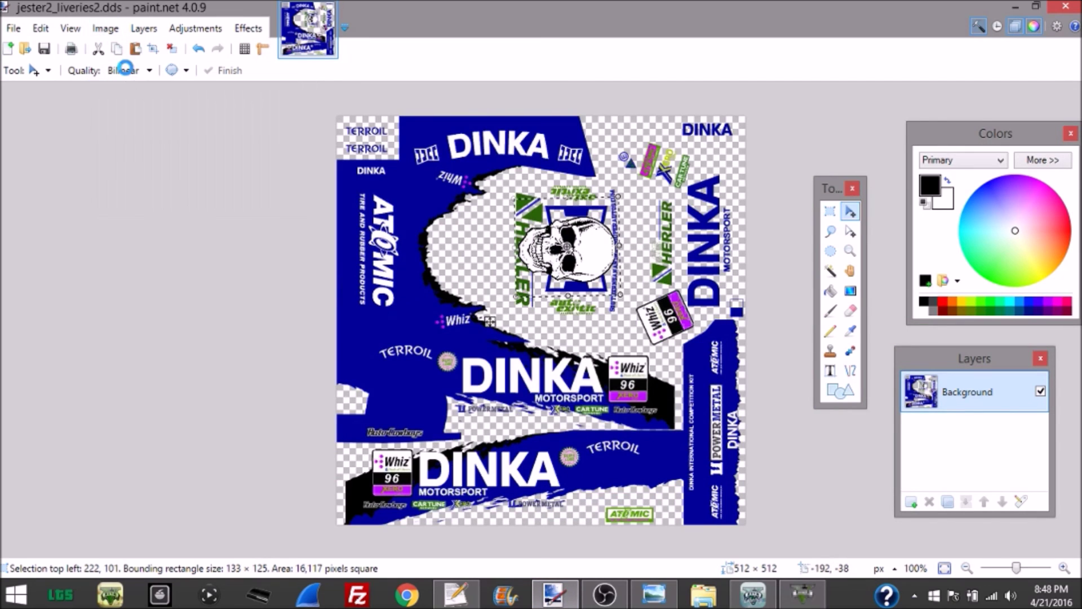
text(256)
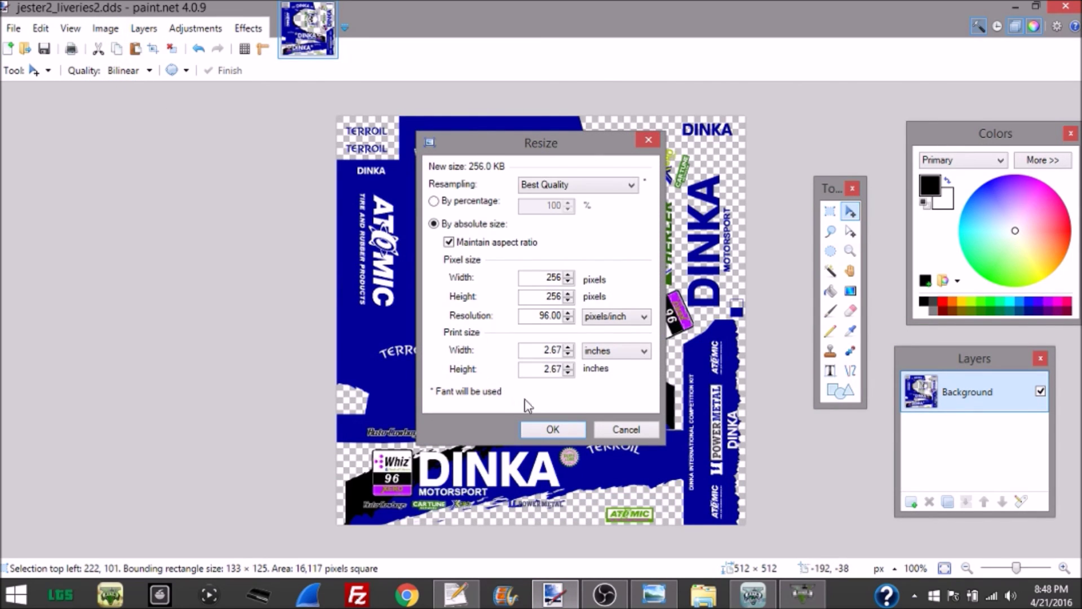
key(Return)
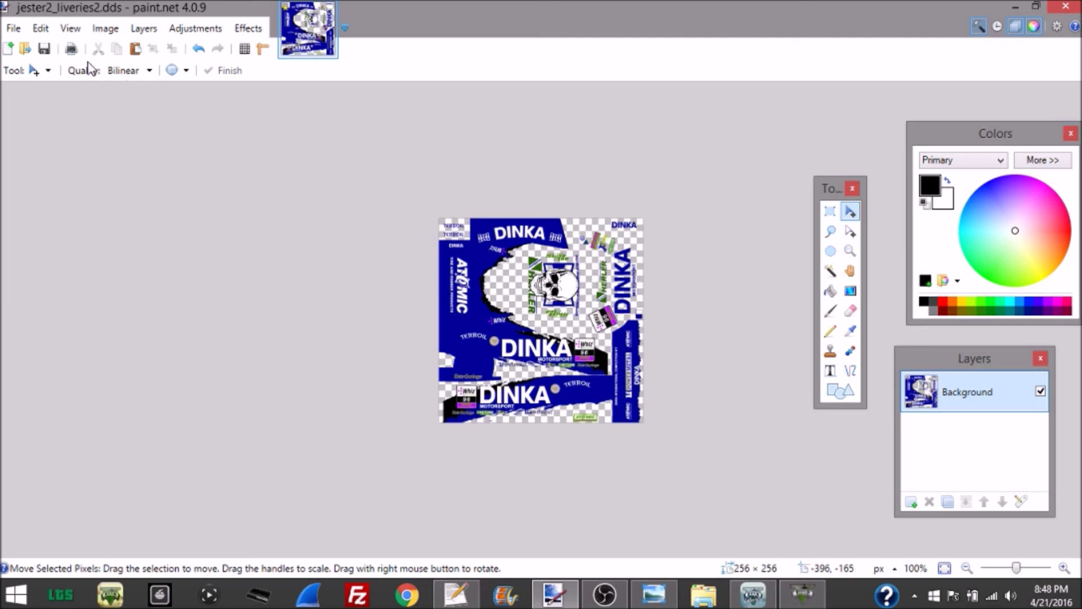
click(44, 50)
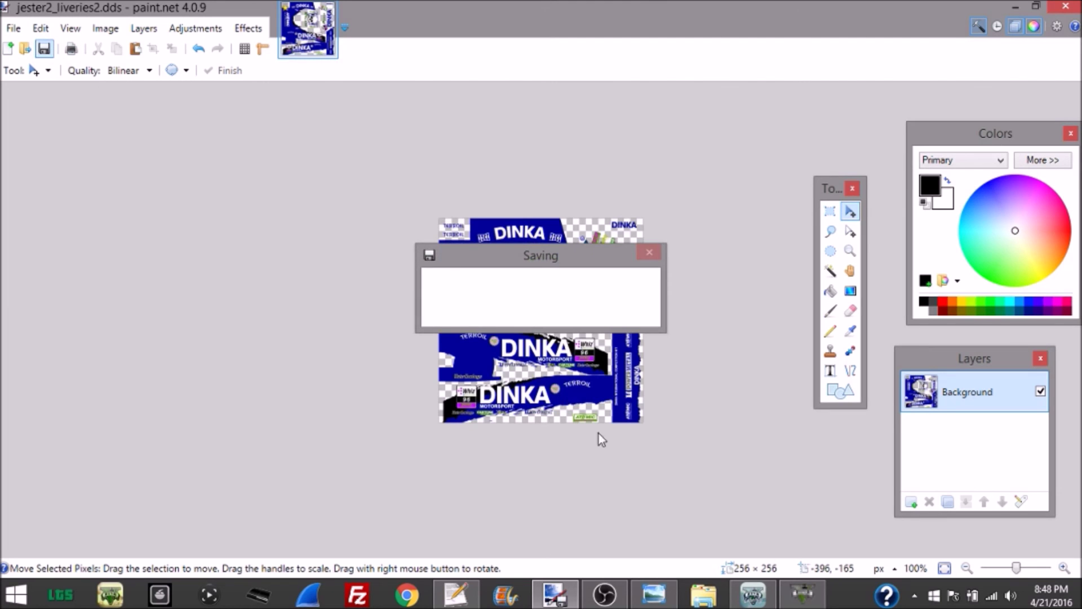
In GTA V Console Texture Editor, import the 256 × 256 jester2_liveries2 image into mipmap level 1.
click(795, 598)
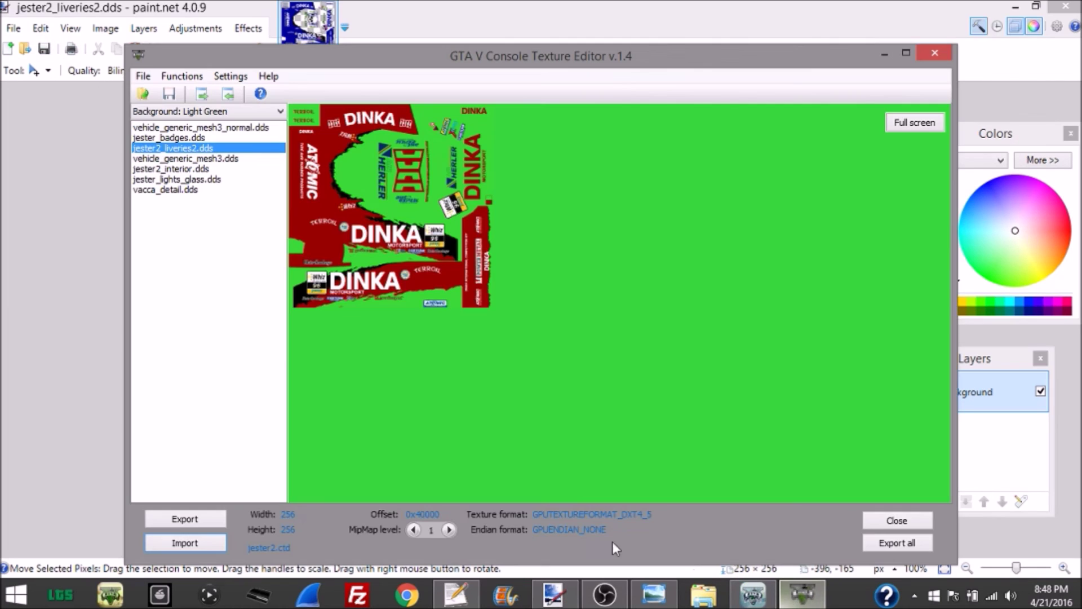
click(216, 545)
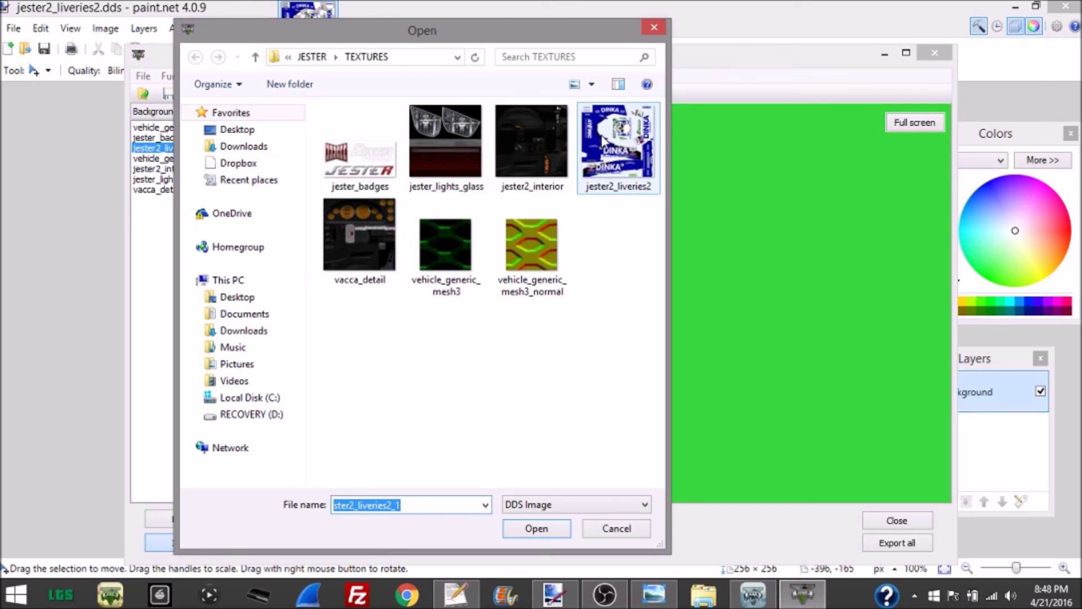
double_click(603, 143)
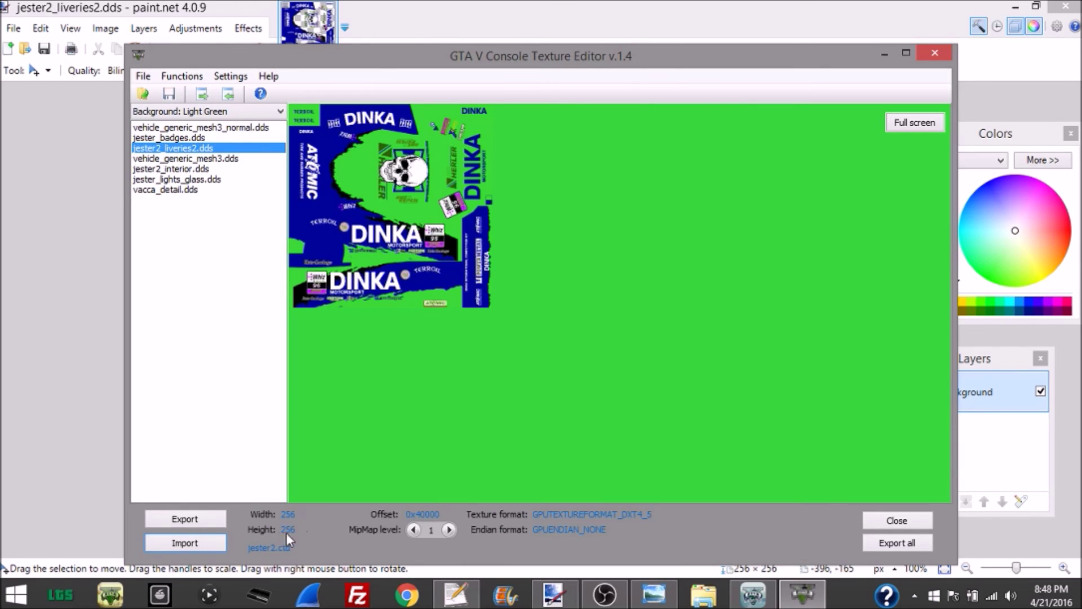
Select mipmap level 2 of the livery, and in paint.net resize the image to 128 × 128 pixels and save it.
click(449, 530)
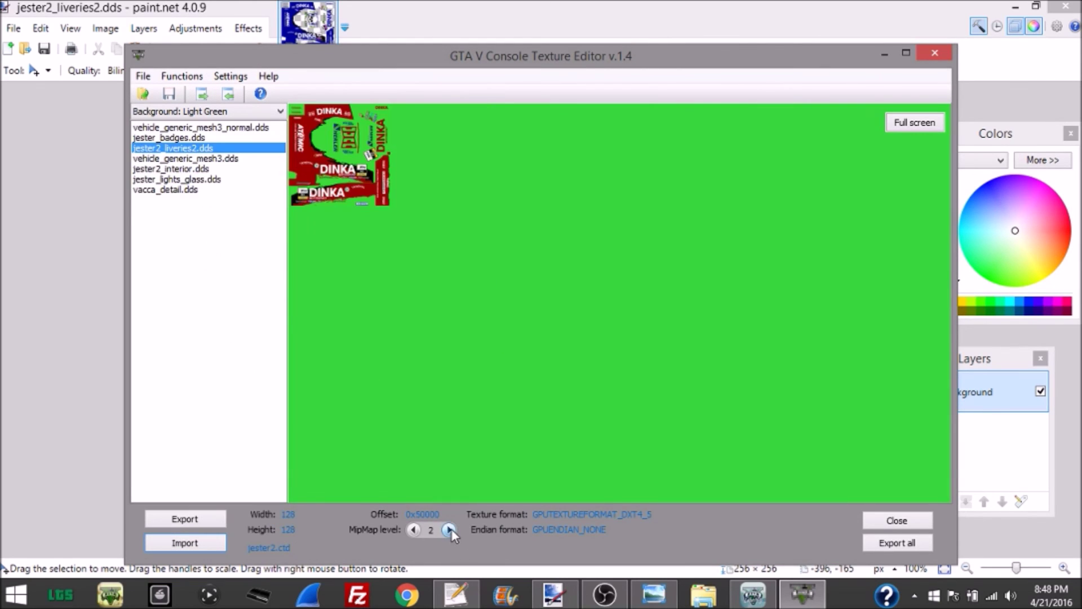
click(554, 594)
click(123, 29)
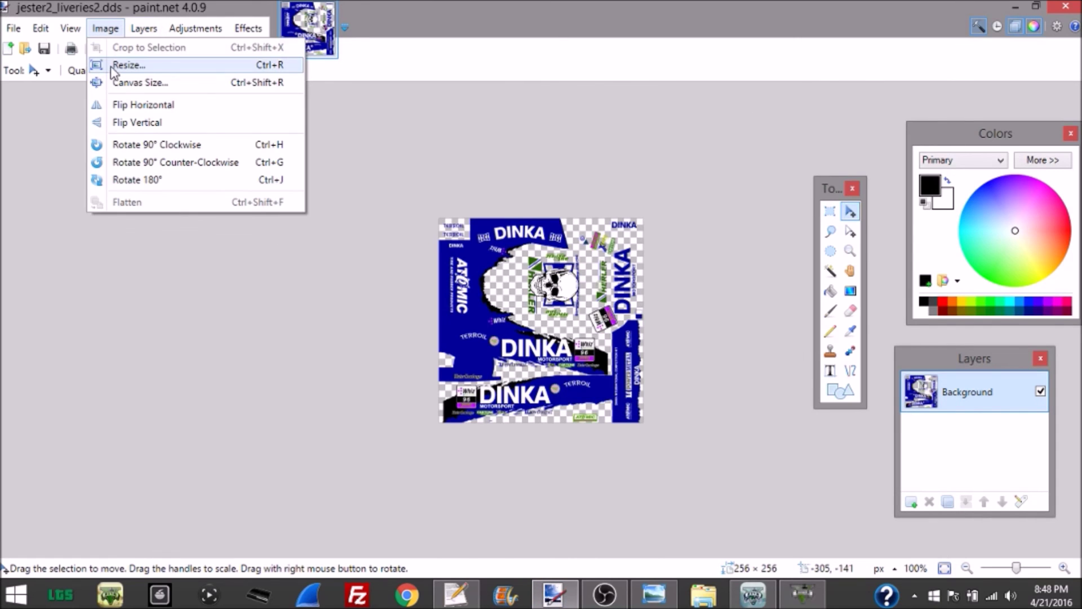
click(115, 63)
text(128)
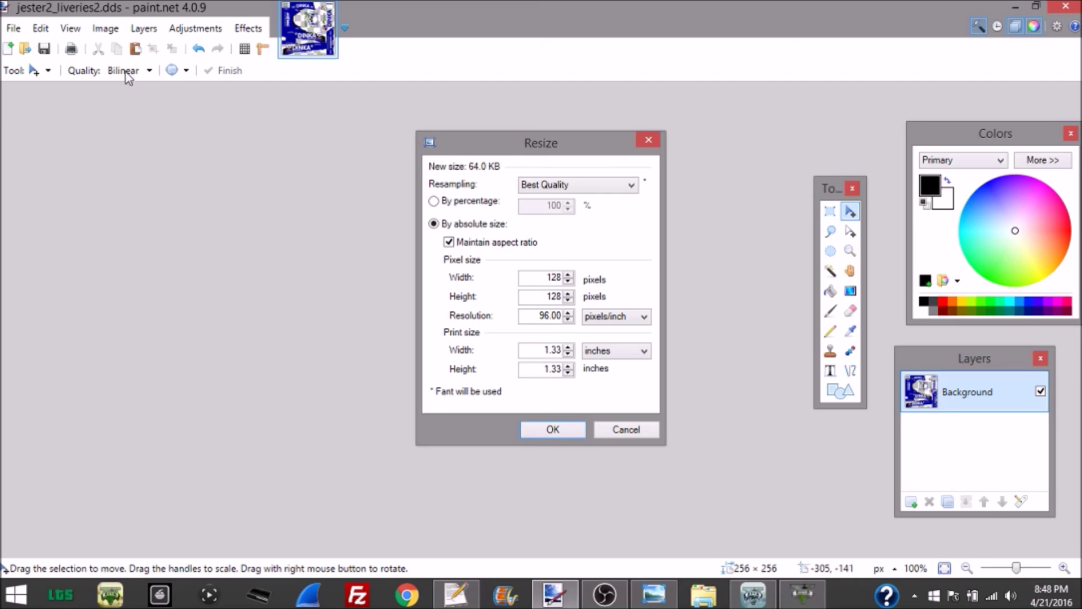
key(Return)
click(44, 49)
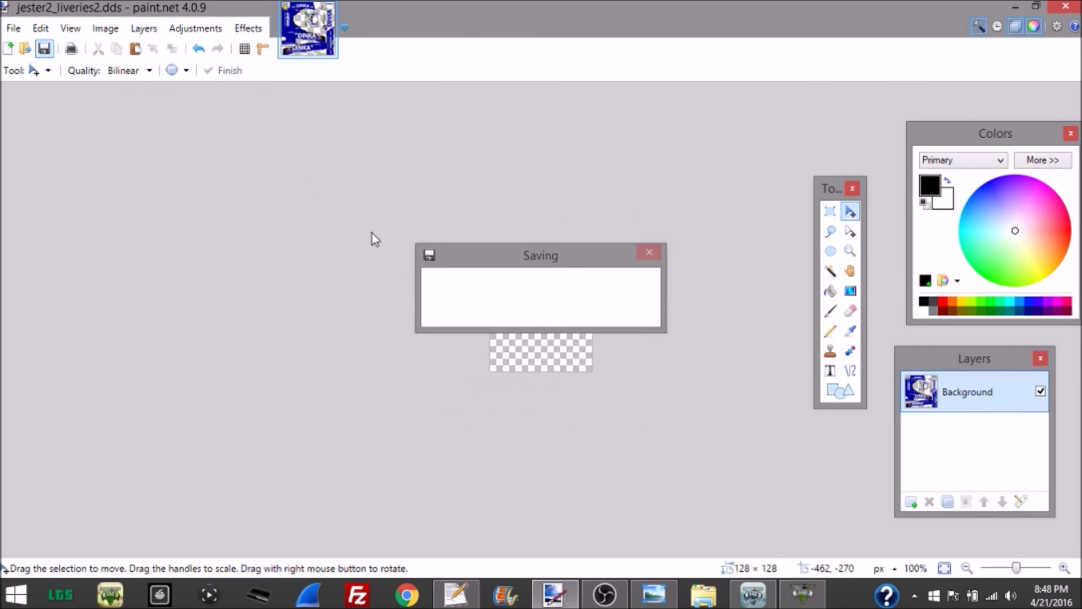
In GTA V Console Texture Editor, import the 128 × 128 jester2_liveries2 image into mipmap level 2.
click(801, 595)
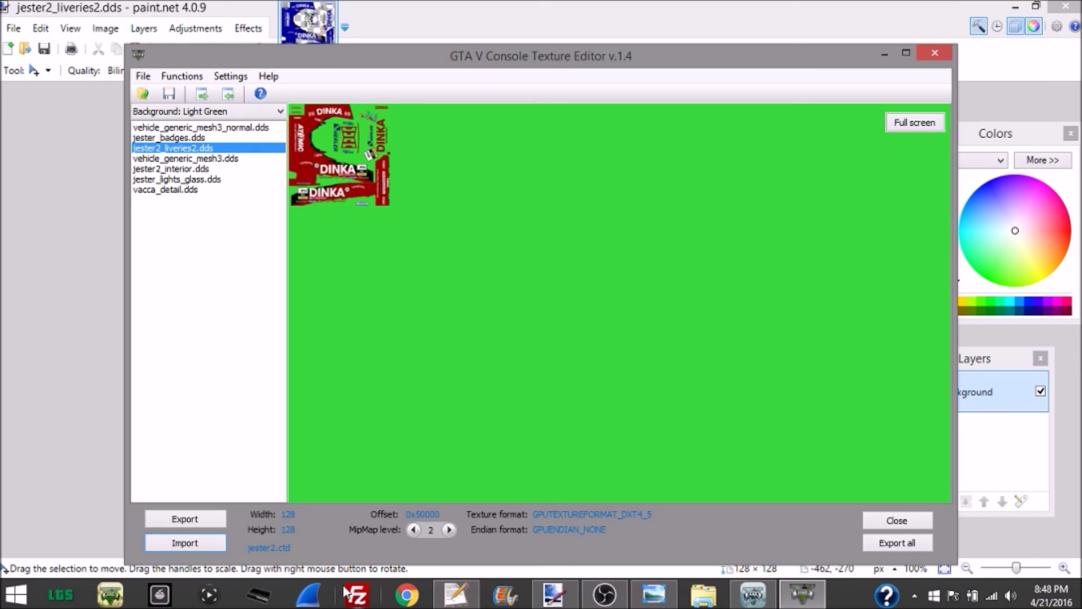
click(184, 542)
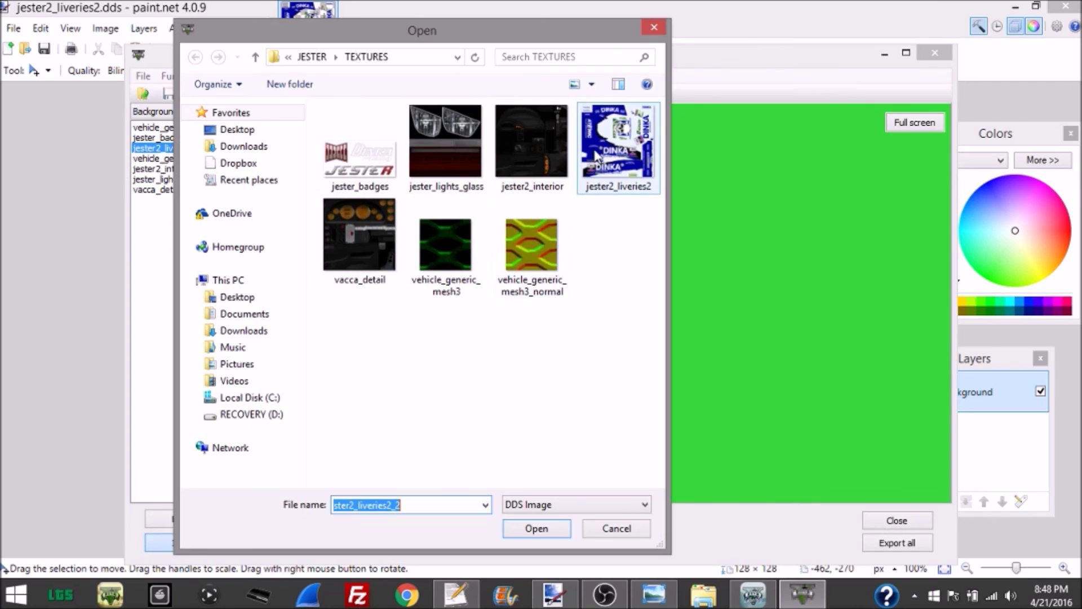
double_click(599, 169)
Step through the livery's remaining smaller mipmap levels up to level 7.
click(449, 530)
click(449, 530)
click(450, 530)
click(449, 530)
click(449, 530)
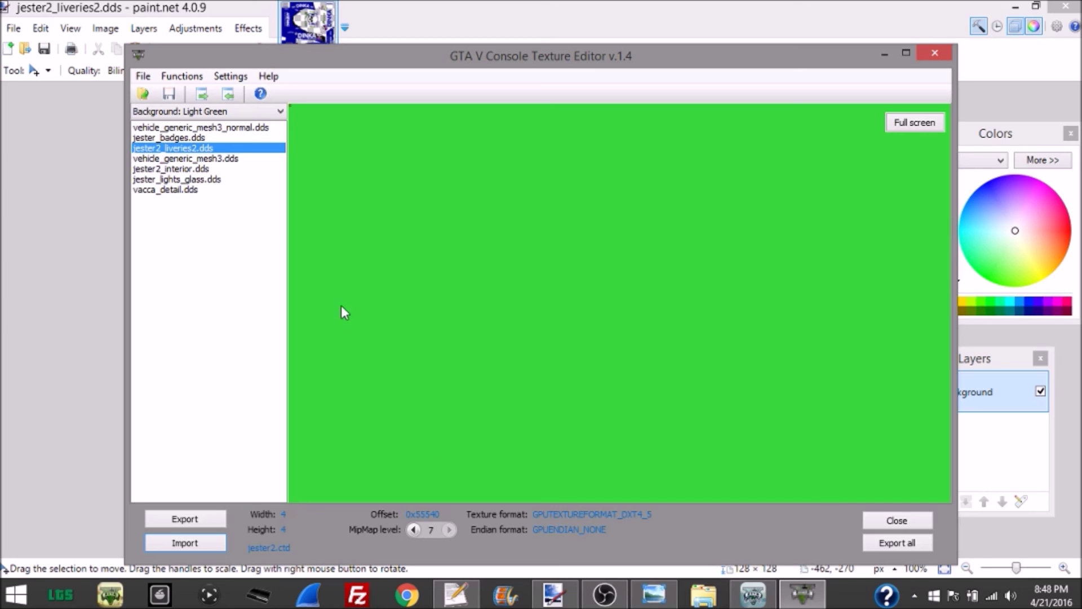
Review the modified livery alongside the interior, lights glass, vacca_detail and generic mesh textures of jester2.ctd.
click(225, 159)
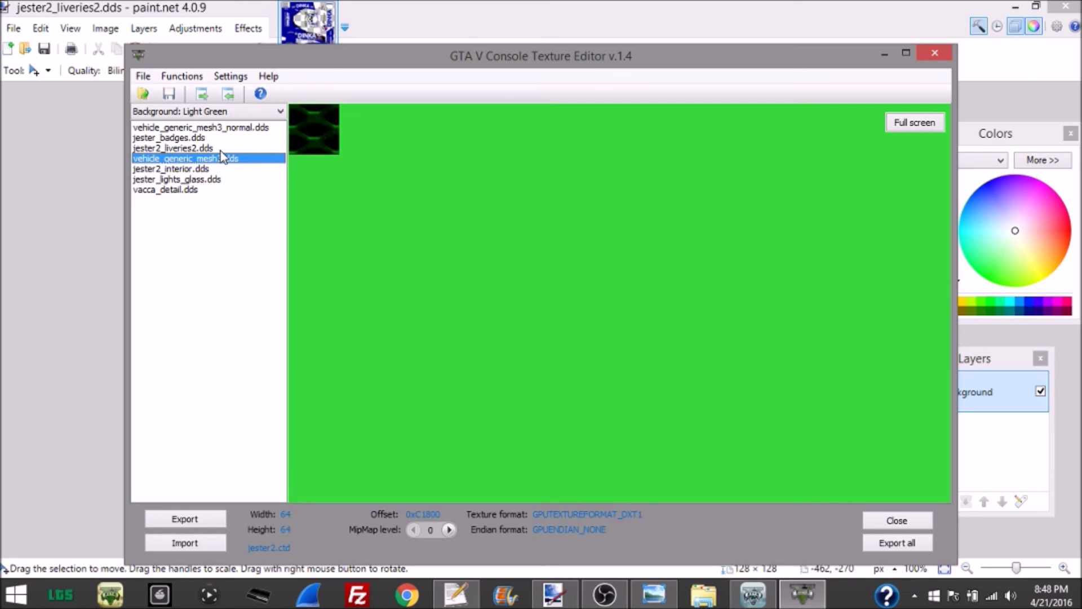
click(221, 149)
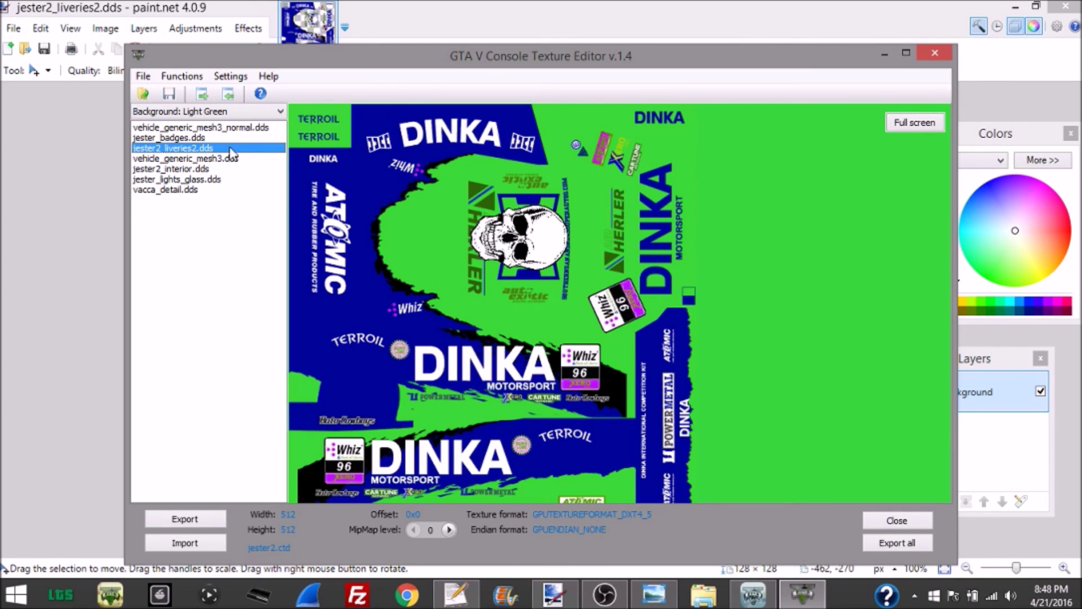
click(193, 168)
click(189, 180)
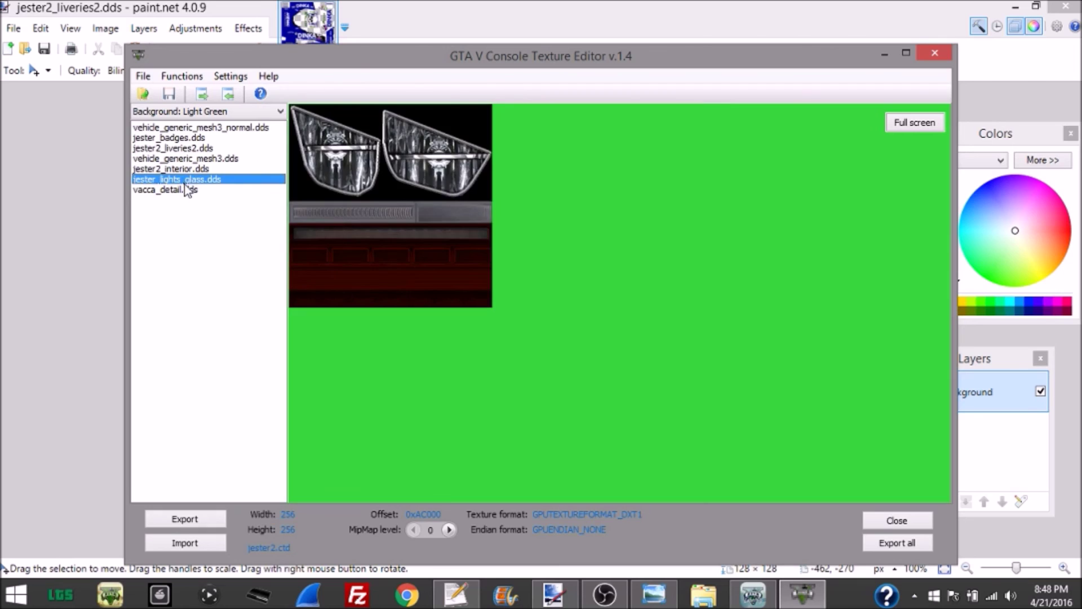
click(189, 191)
click(188, 180)
click(217, 158)
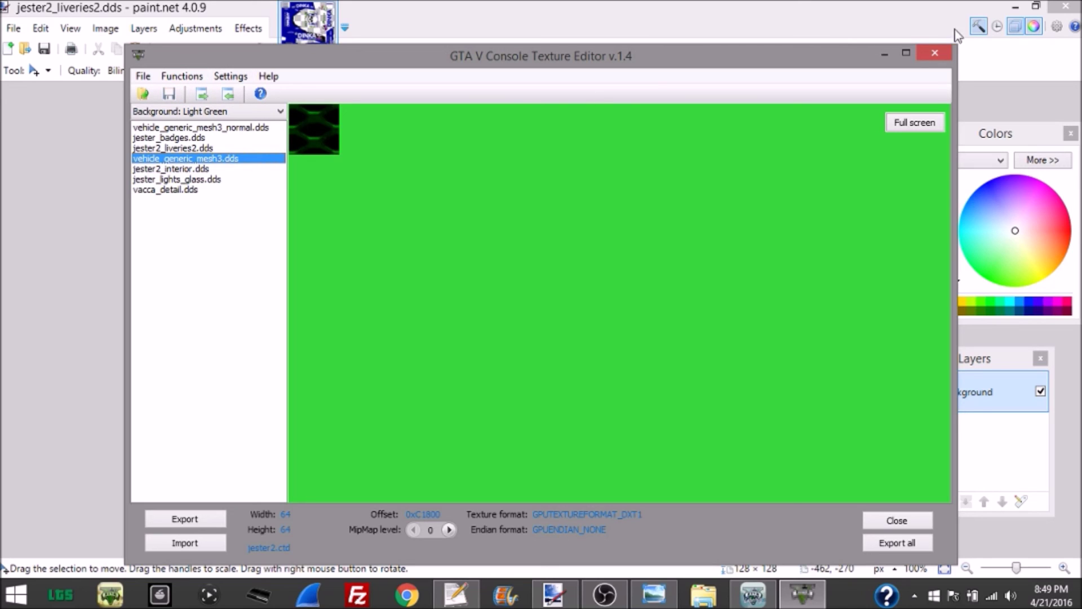
Close GTA V Console Texture Editor and paint.net, and switch to the DLC.dat archive in Liberty V.
click(938, 52)
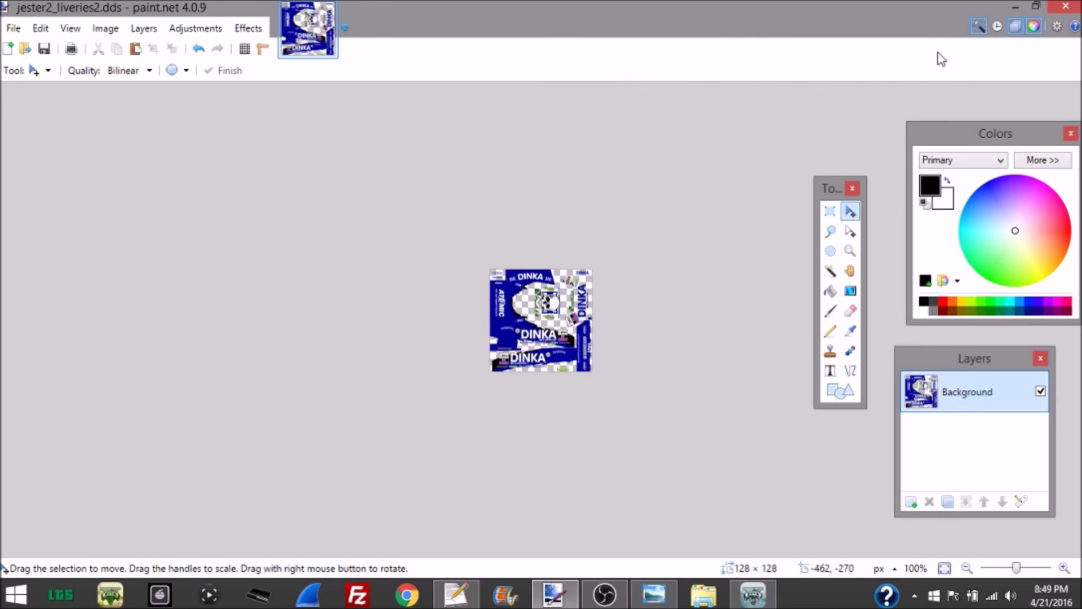
click(1066, 6)
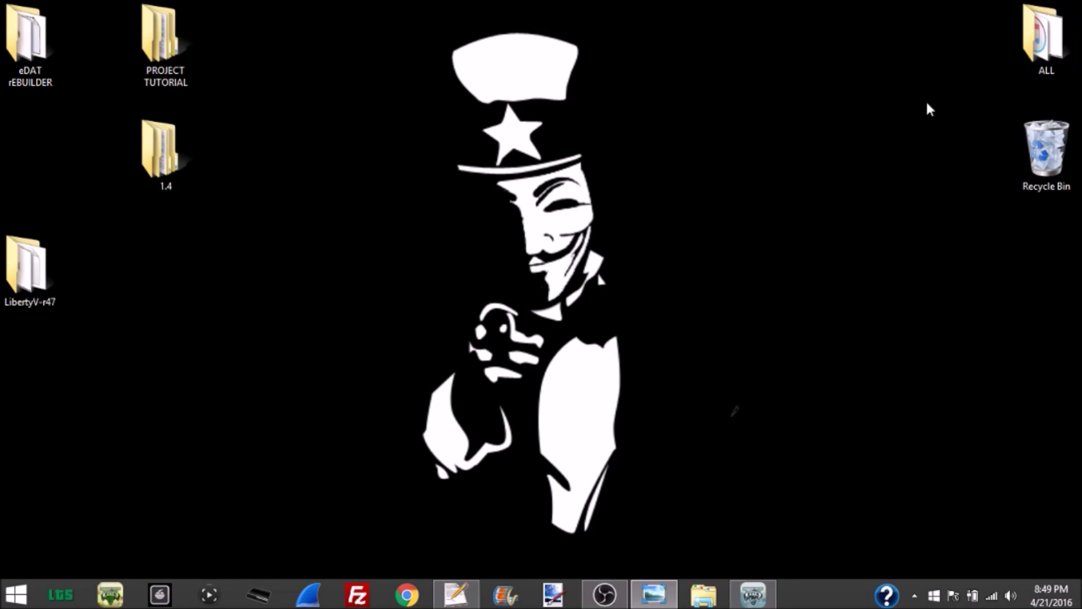
click(753, 595)
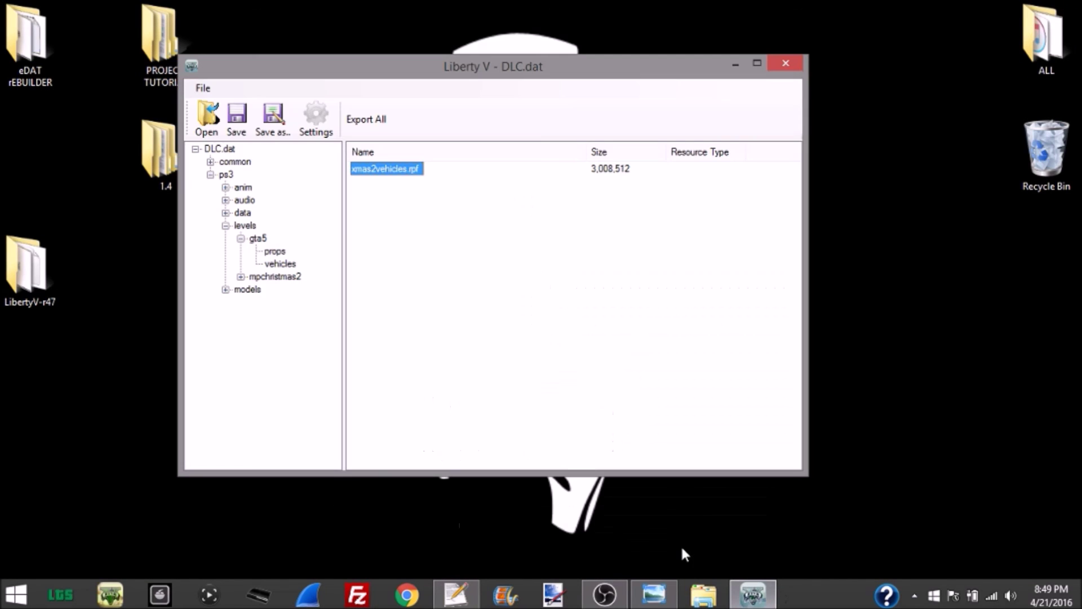
Open xmas2vehicles.rpf and import the modified jester2.ctd from the JESTER folder, replacing the existing file as a compressed RSC7 resource.
double_click(404, 173)
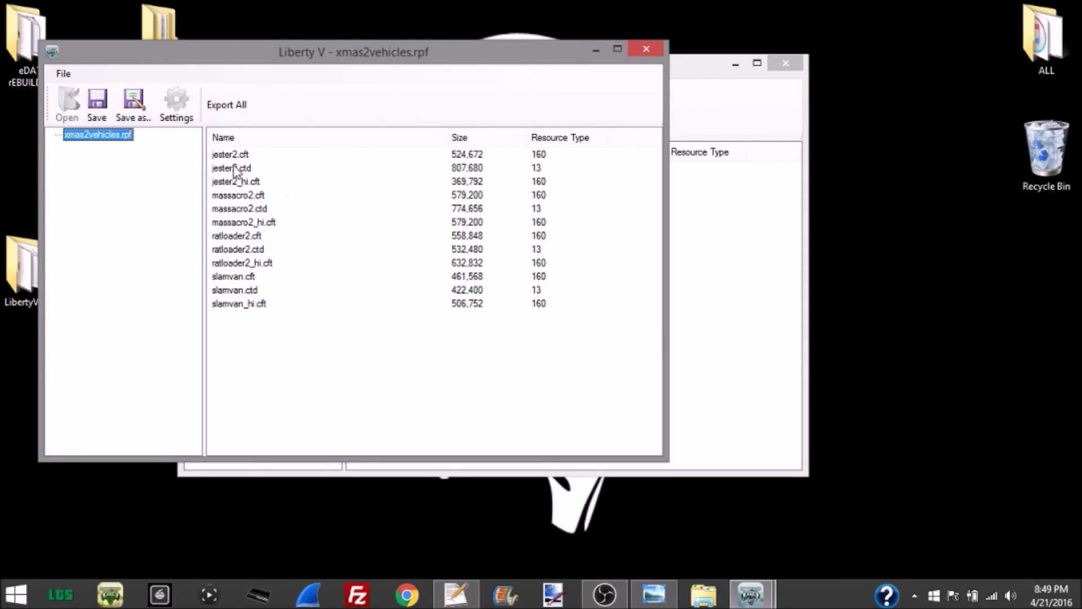
click(263, 179)
click(246, 169)
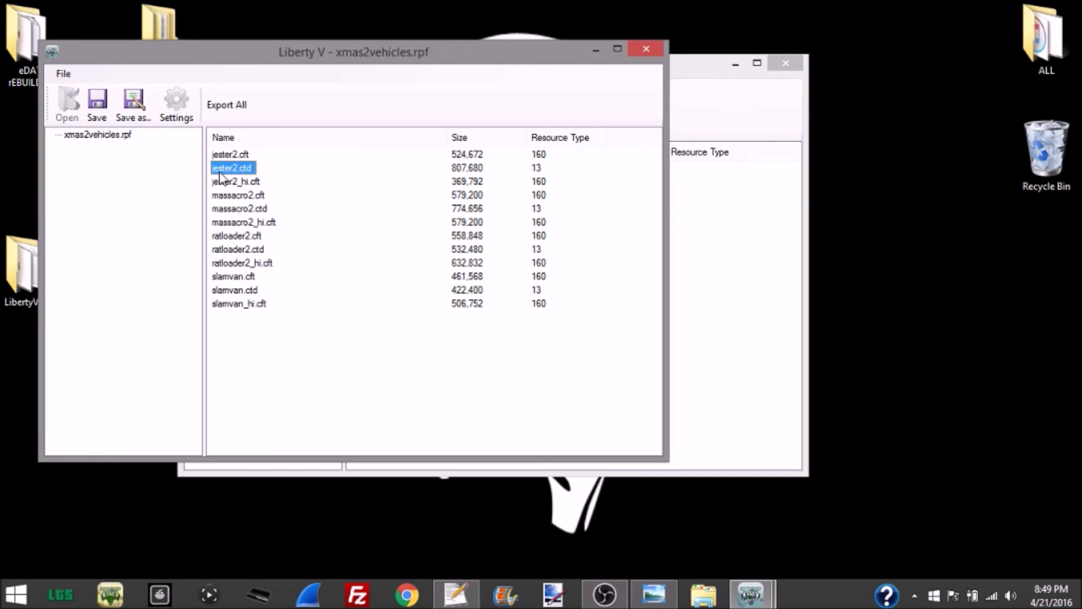
right_click(363, 181)
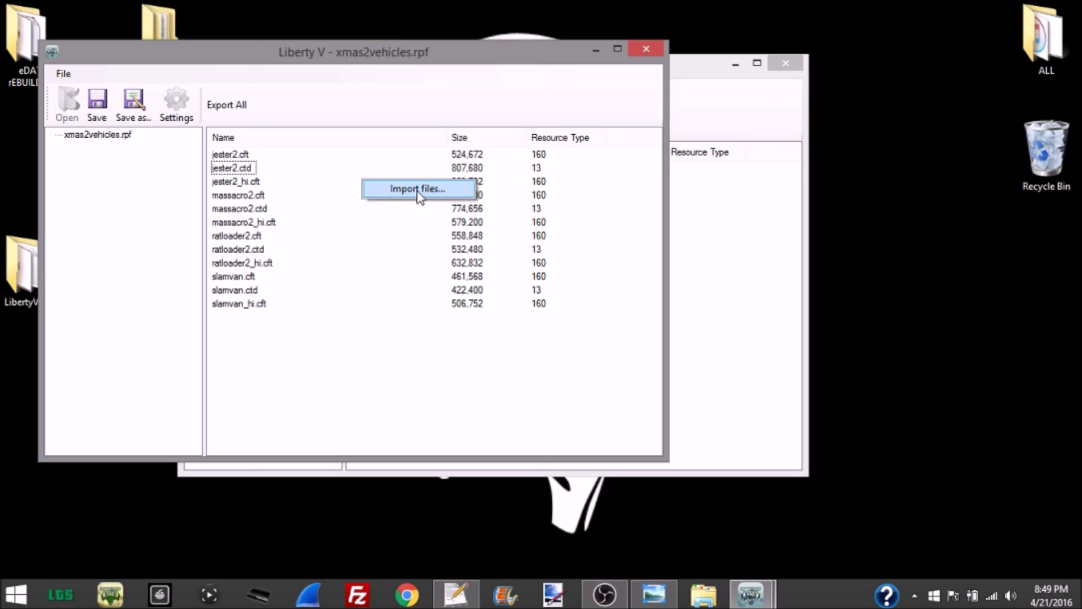
click(417, 189)
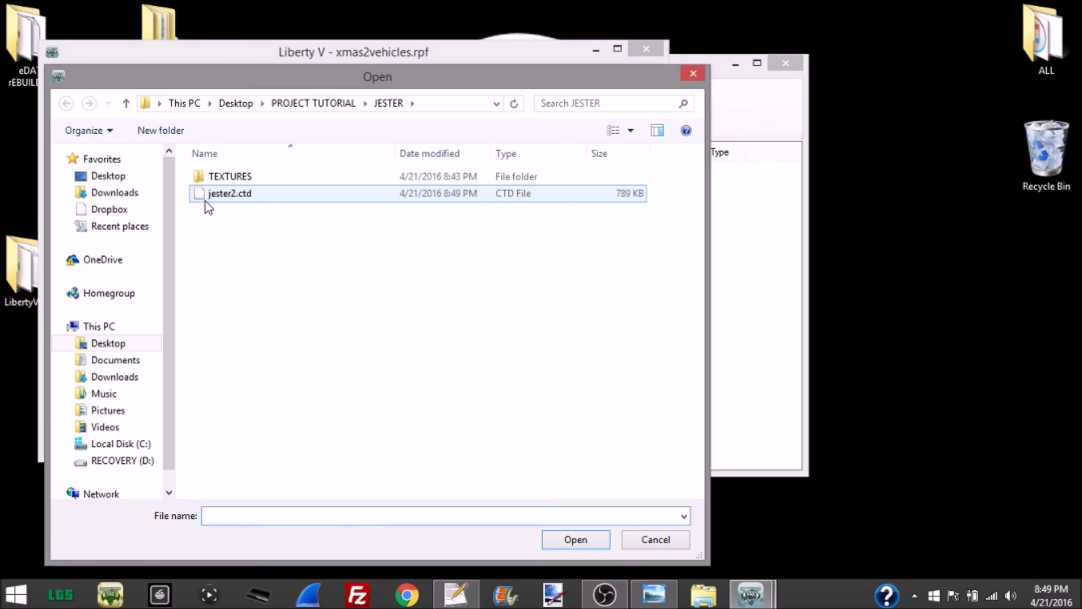
click(278, 202)
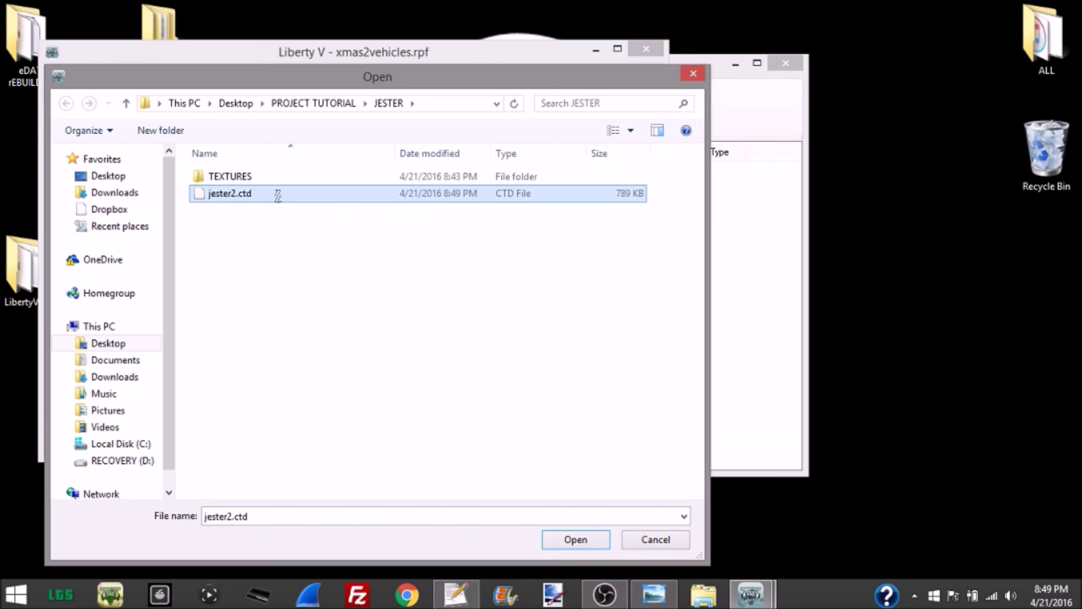
double_click(293, 194)
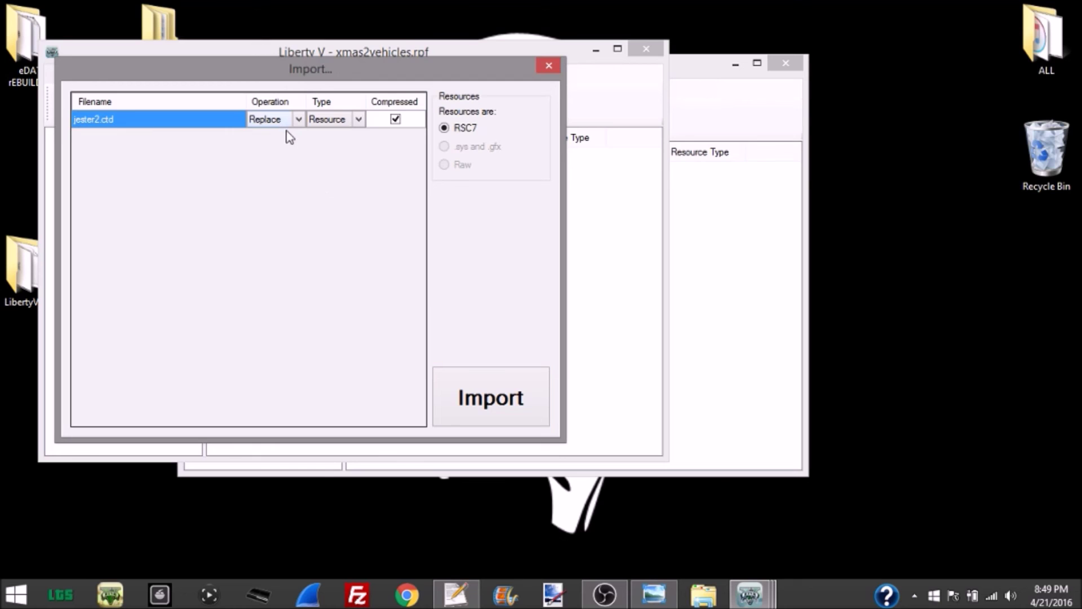
click(488, 408)
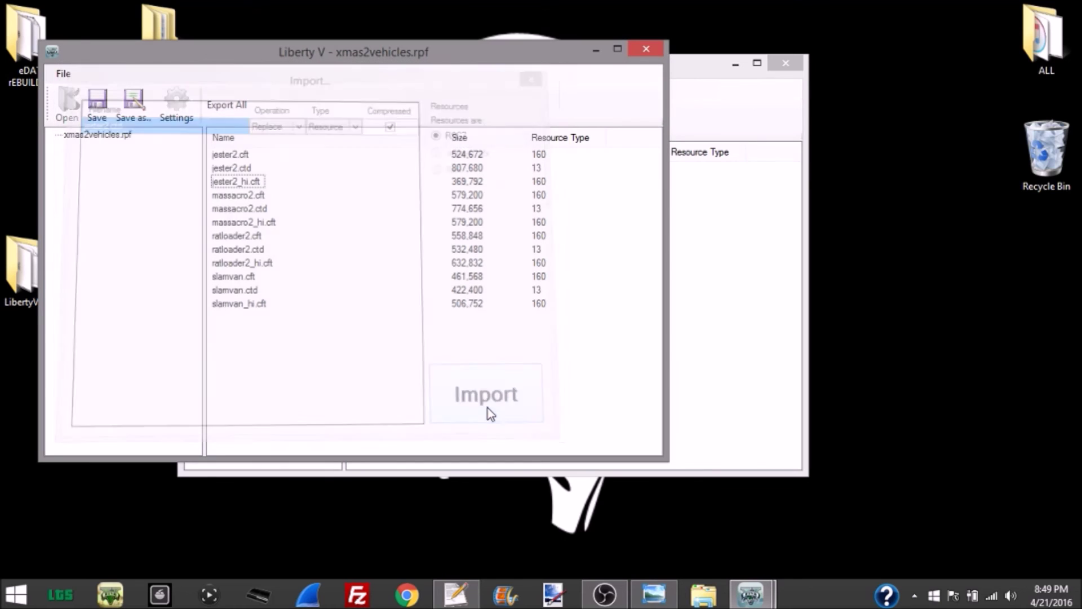
Save all changes to the xmas2vehicles.rpf archive.
click(259, 168)
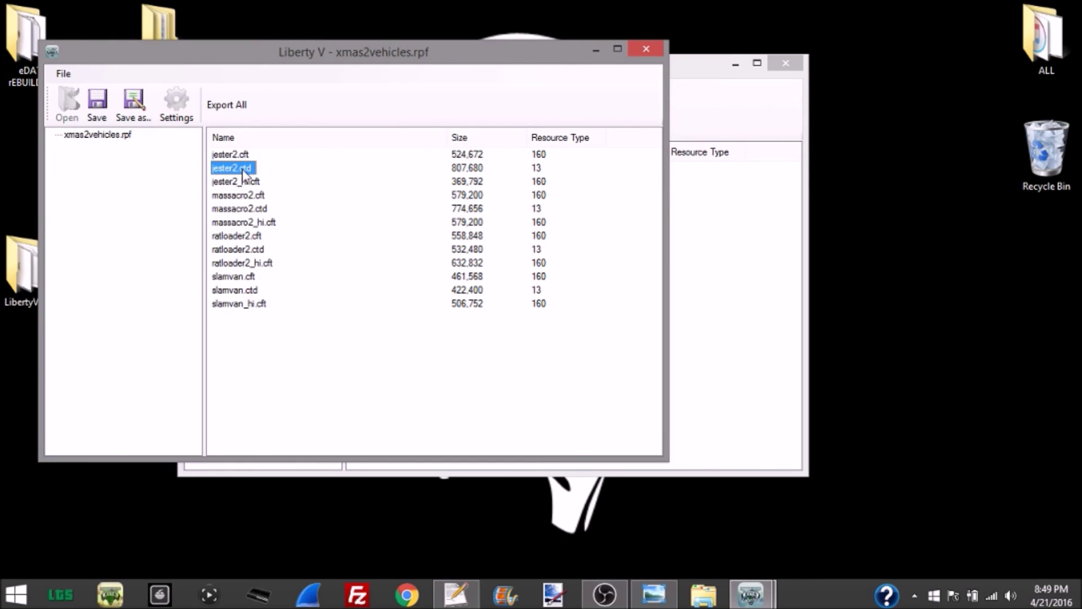
click(99, 121)
click(555, 352)
click(90, 106)
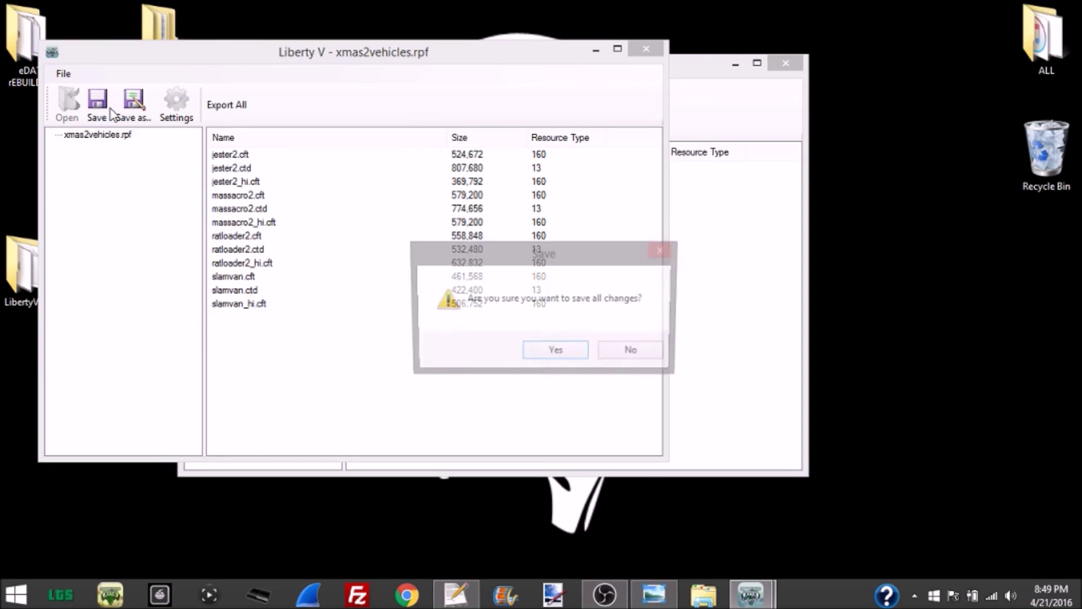
click(550, 353)
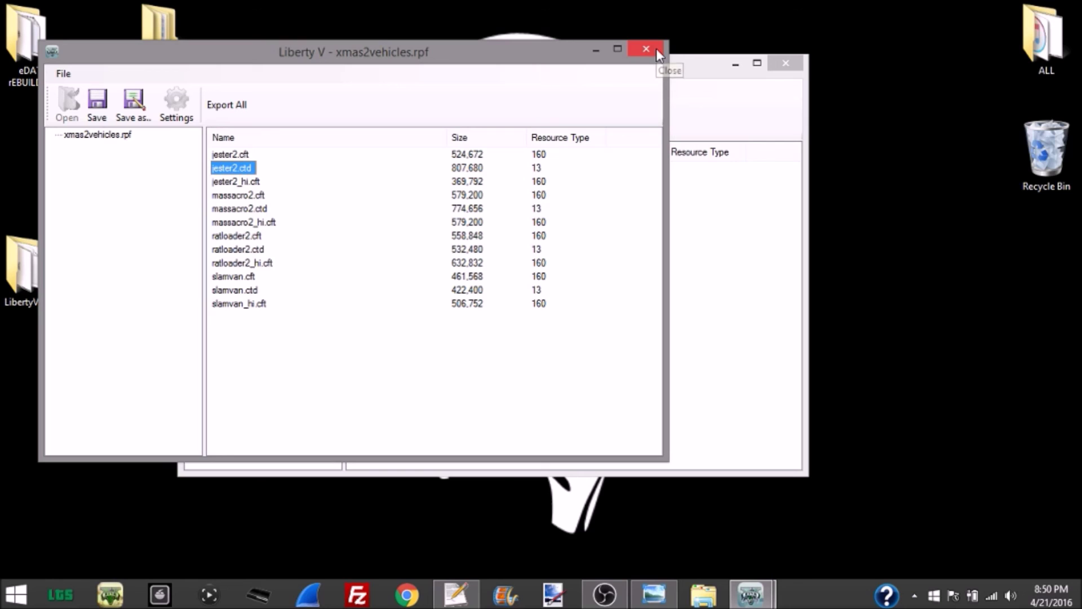
Save a copy of the archive as xmas2vehicles.rpf in the JESTER project folder and close the archive window.
click(133, 104)
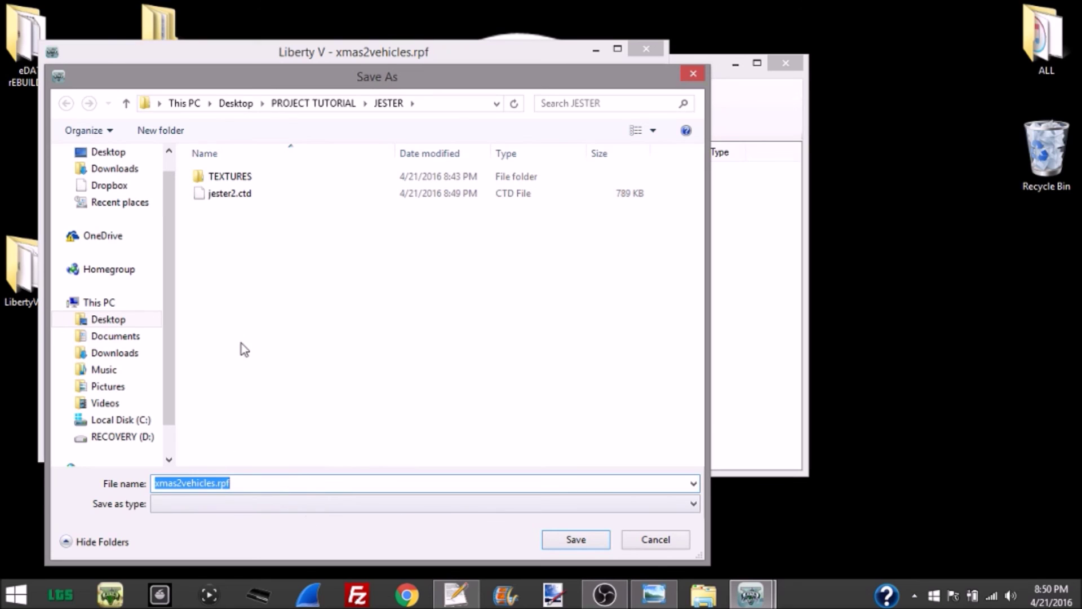
click(570, 540)
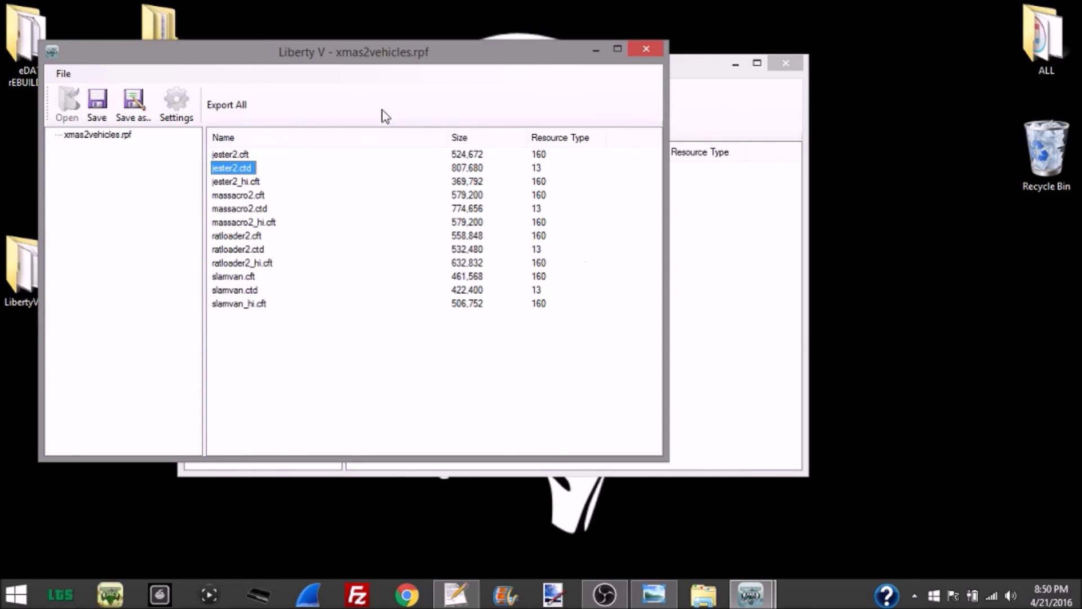
click(644, 50)
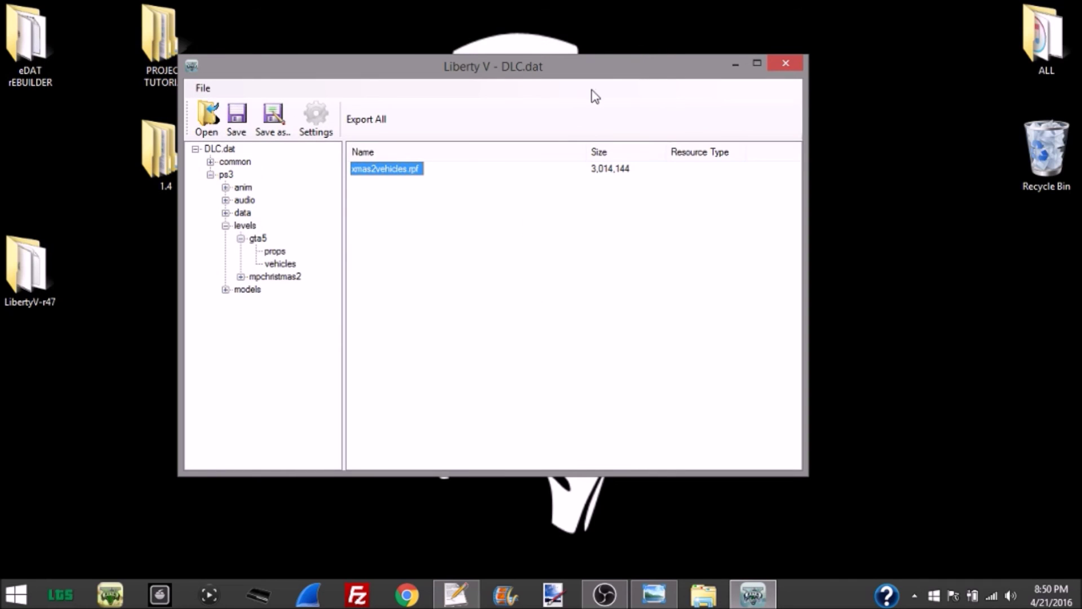
Import the saved xmas2vehicles.rpf from the JESTER folder into the gta5 vehicles folder of DLC.dat.
right_click(426, 215)
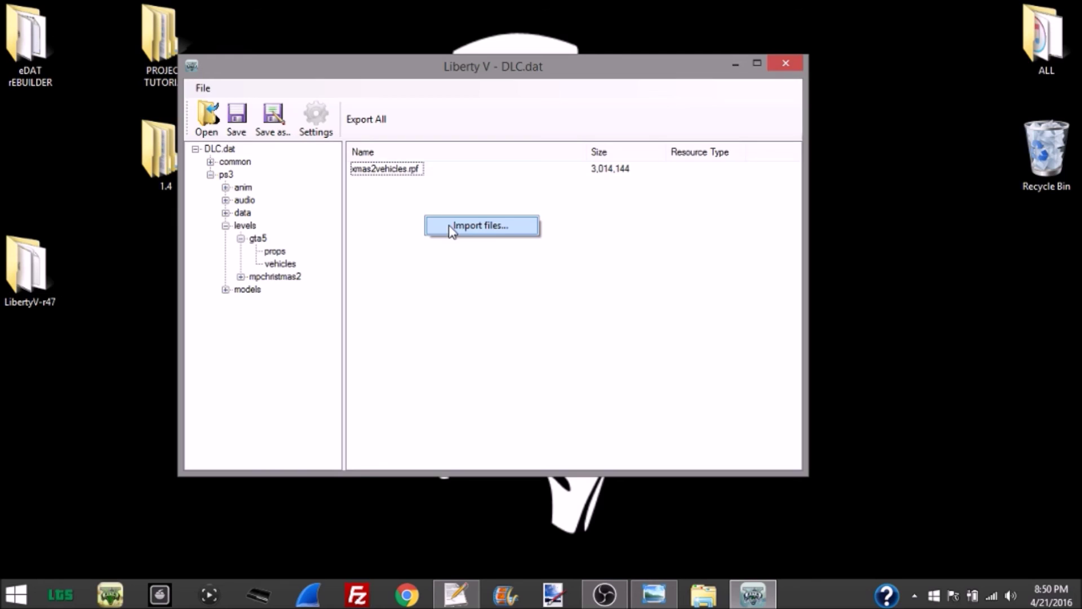
click(452, 226)
double_click(400, 228)
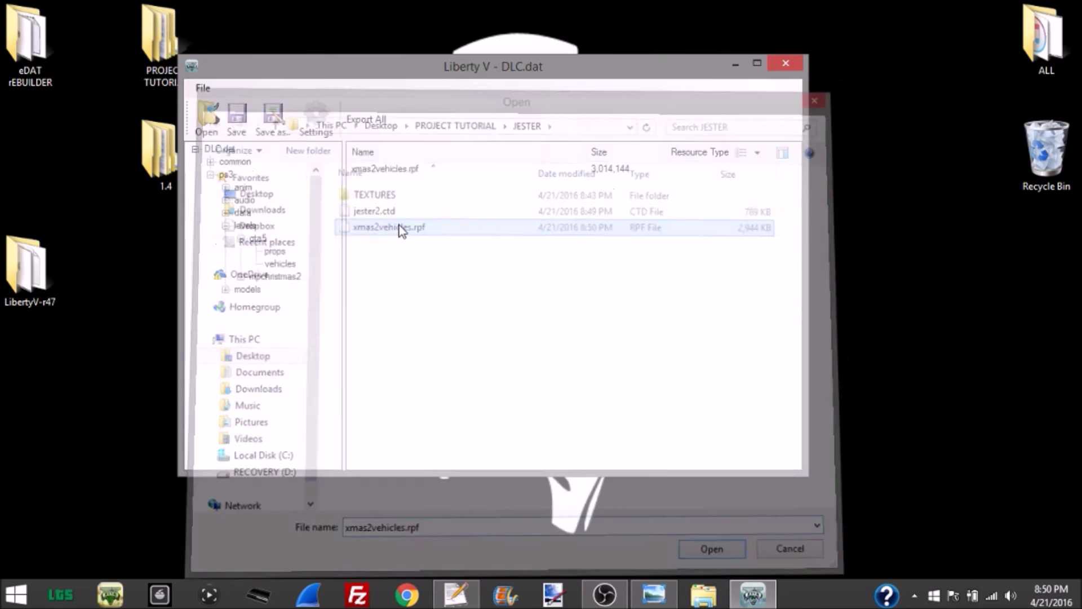
click(451, 338)
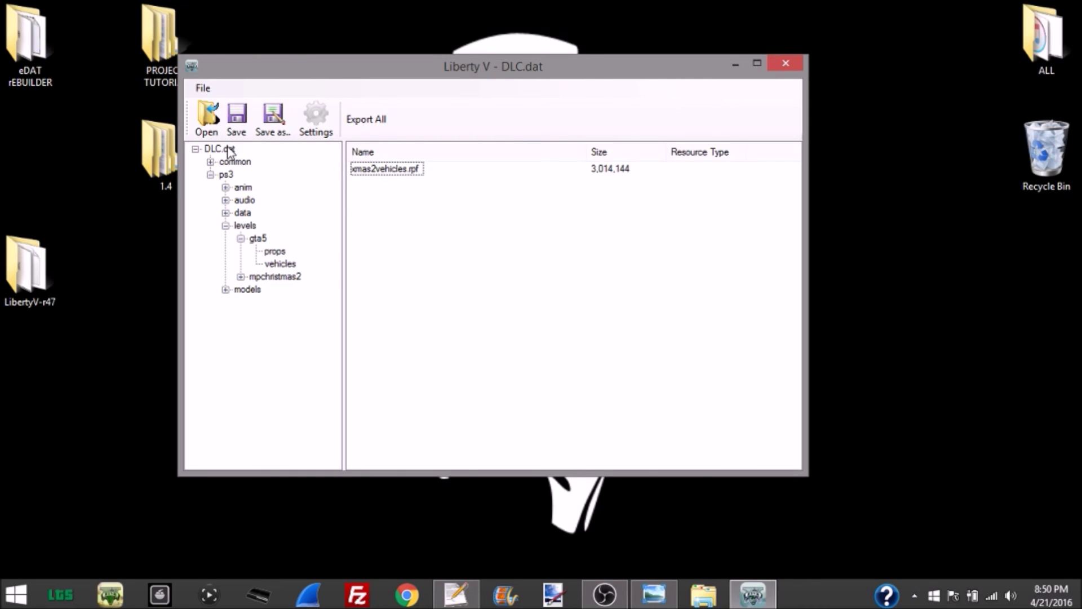
Look through the common data folder of DLC.dat, including its meta files and the ai, effects and levels subfolders.
double_click(226, 175)
double_click(234, 162)
click(242, 176)
double_click(242, 175)
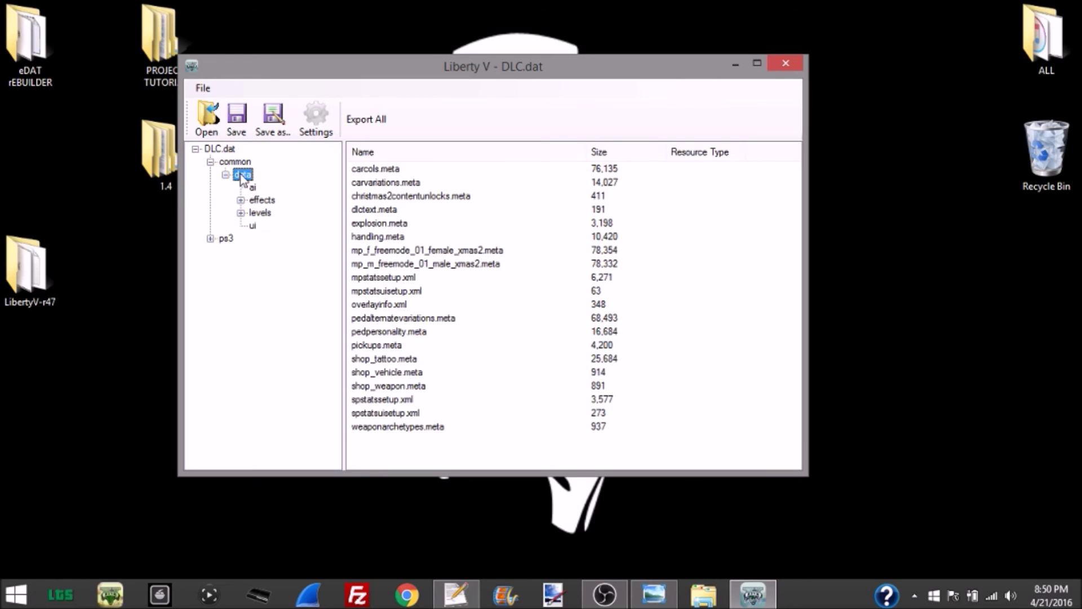
click(409, 305)
click(416, 291)
click(415, 252)
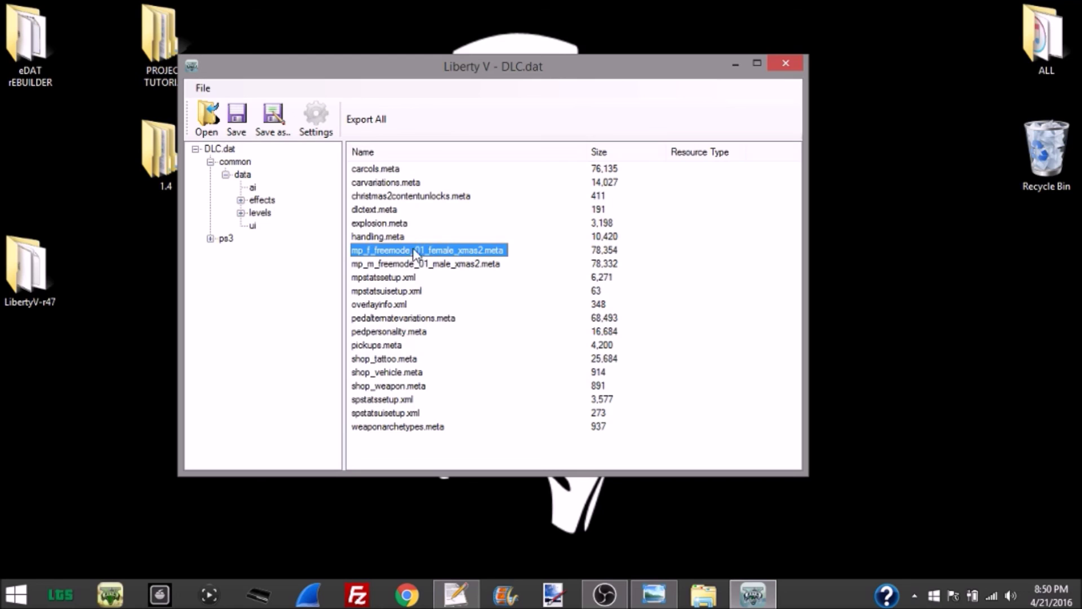
click(338, 213)
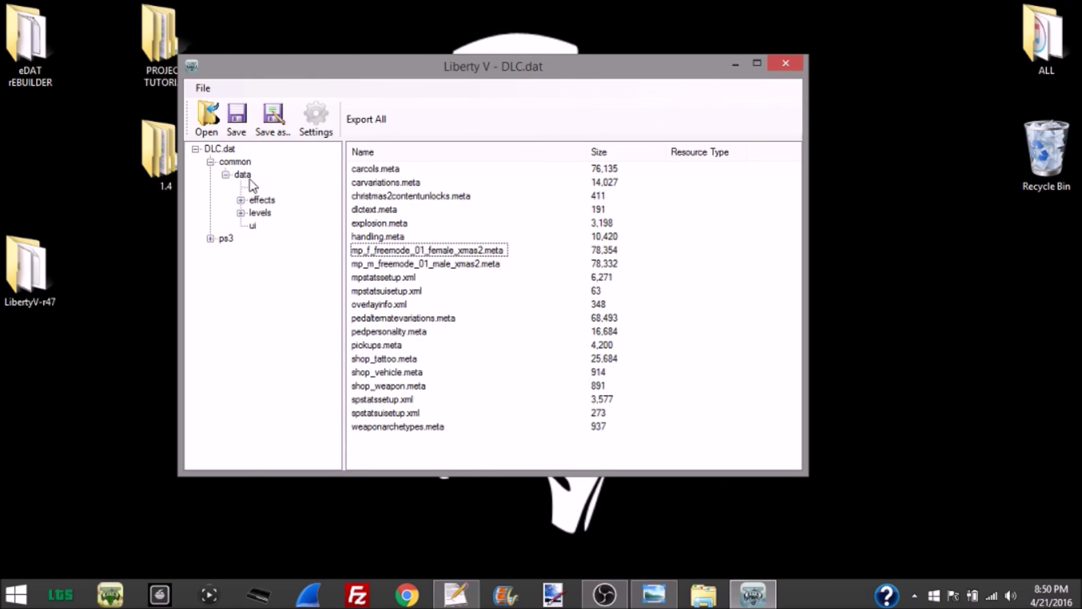
click(252, 187)
click(262, 200)
double_click(259, 213)
click(261, 200)
double_click(261, 200)
Return to the root of DLC.dat, save all changes to the archive and close Liberty V.
double_click(233, 150)
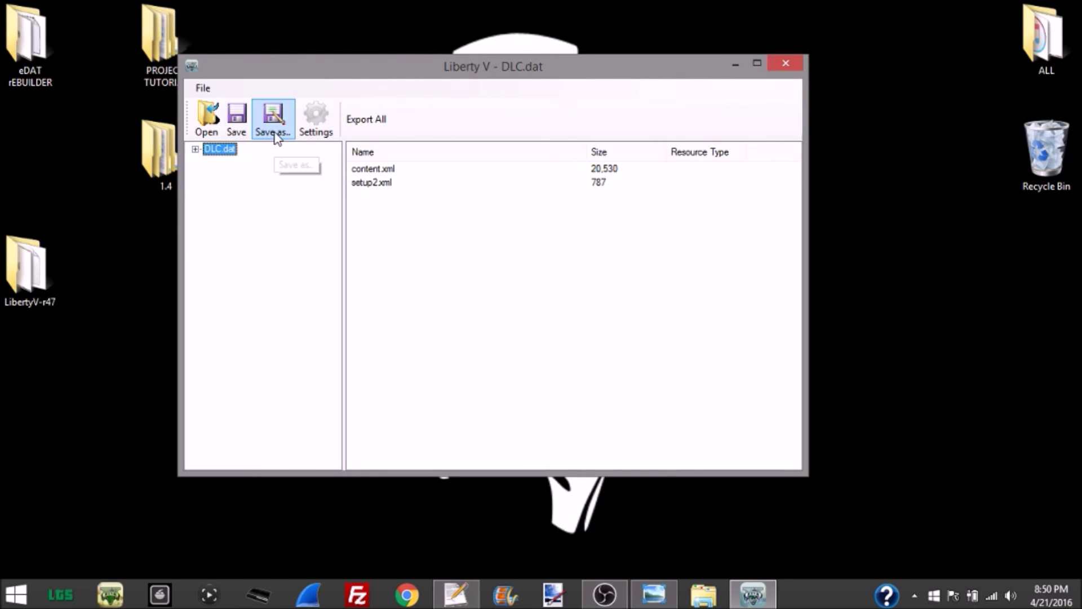
click(237, 126)
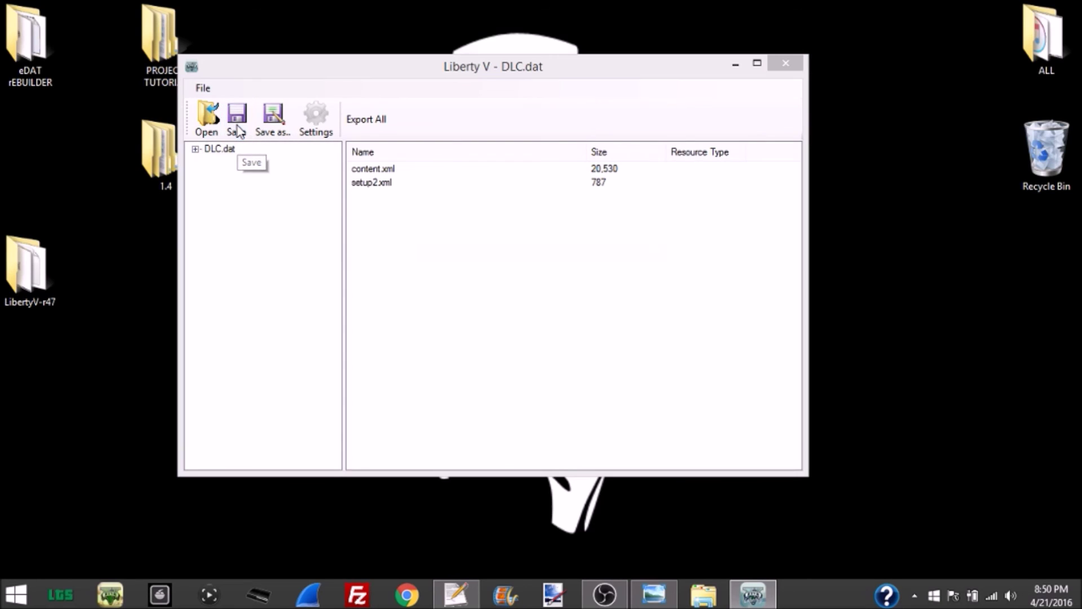
click(567, 351)
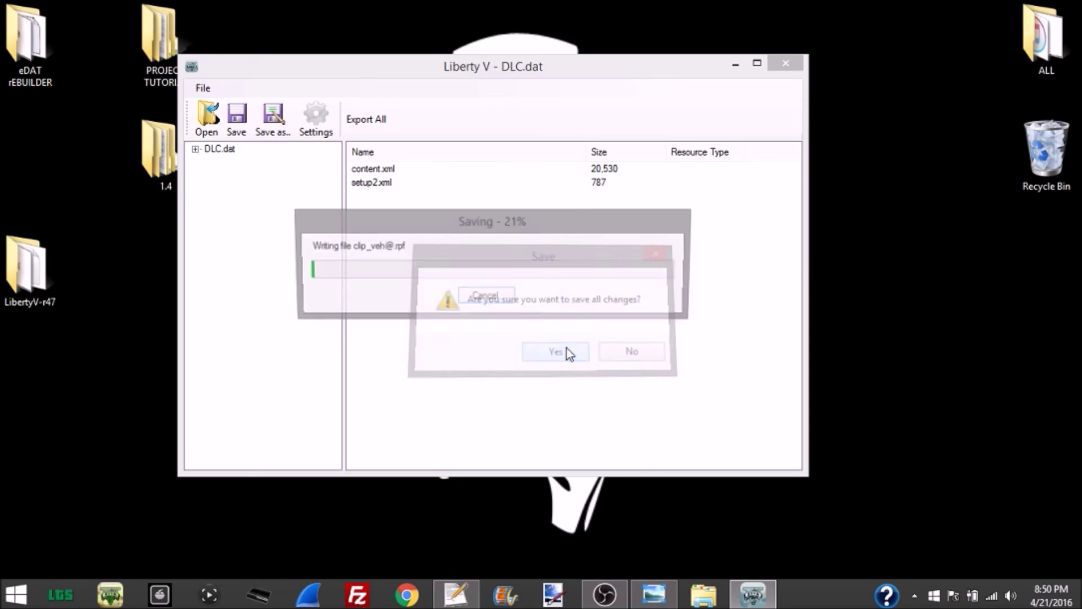
click(237, 121)
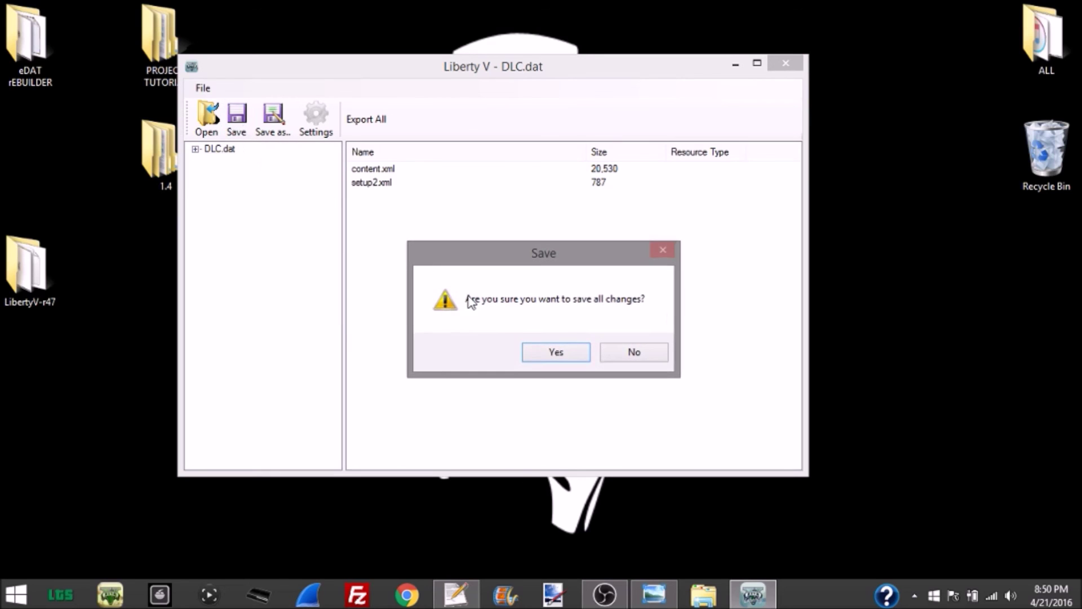
click(551, 352)
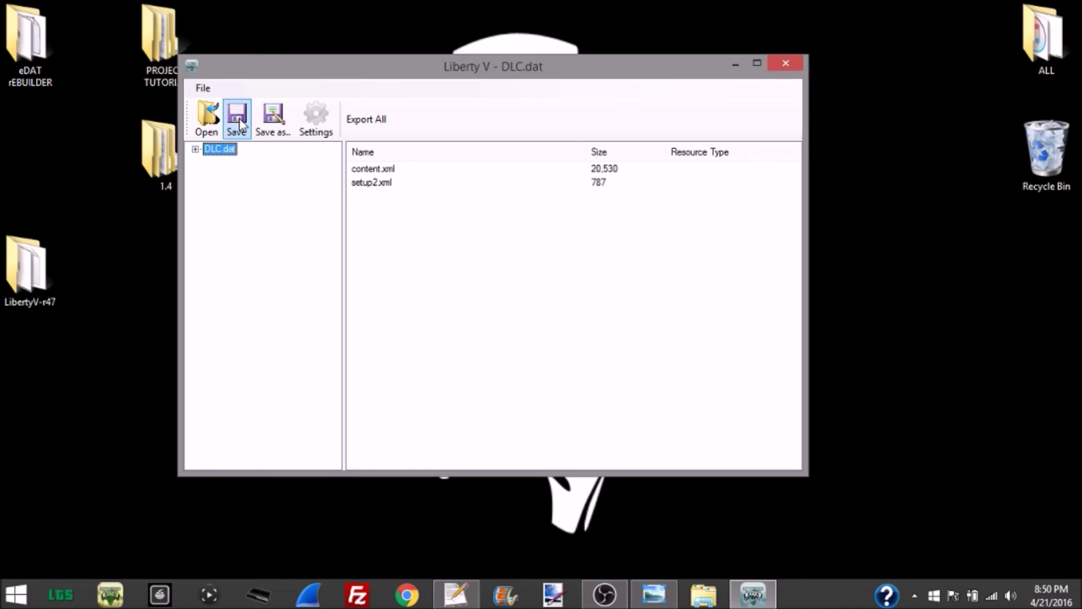
click(800, 63)
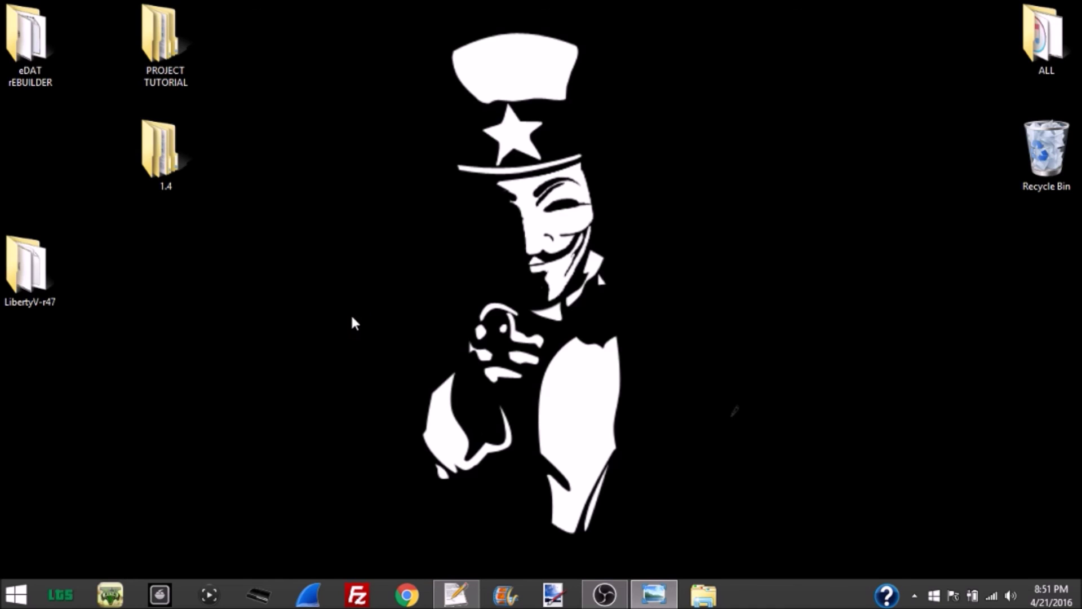
Open the edat folder inside eDAT rEBUILDER and delete the old DLC.dat and DLC.edat files from it.
click(44, 56)
double_click(44, 56)
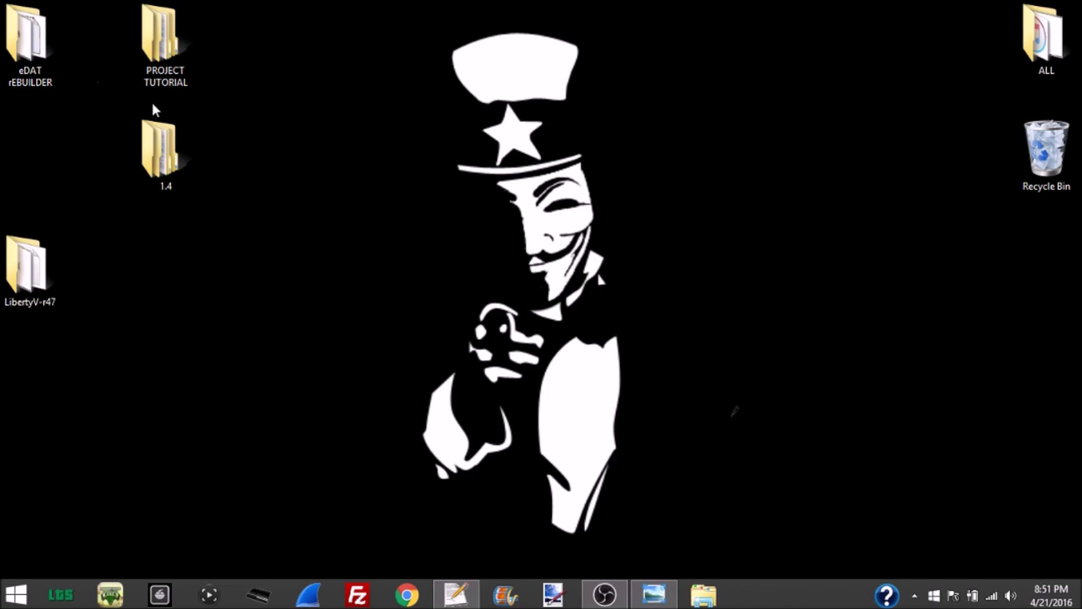
double_click(440, 257)
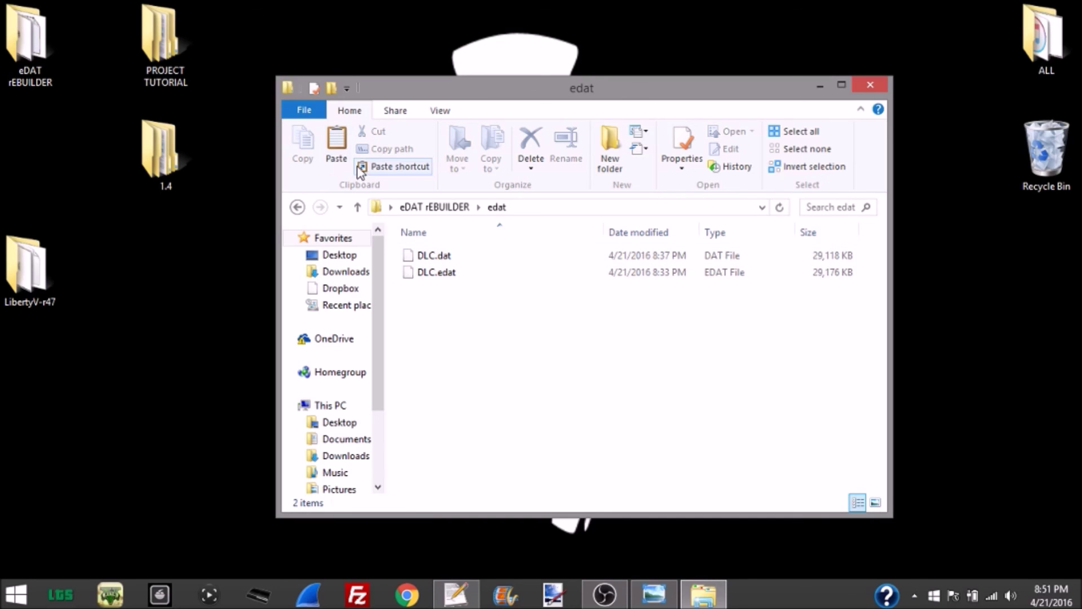
click(451, 208)
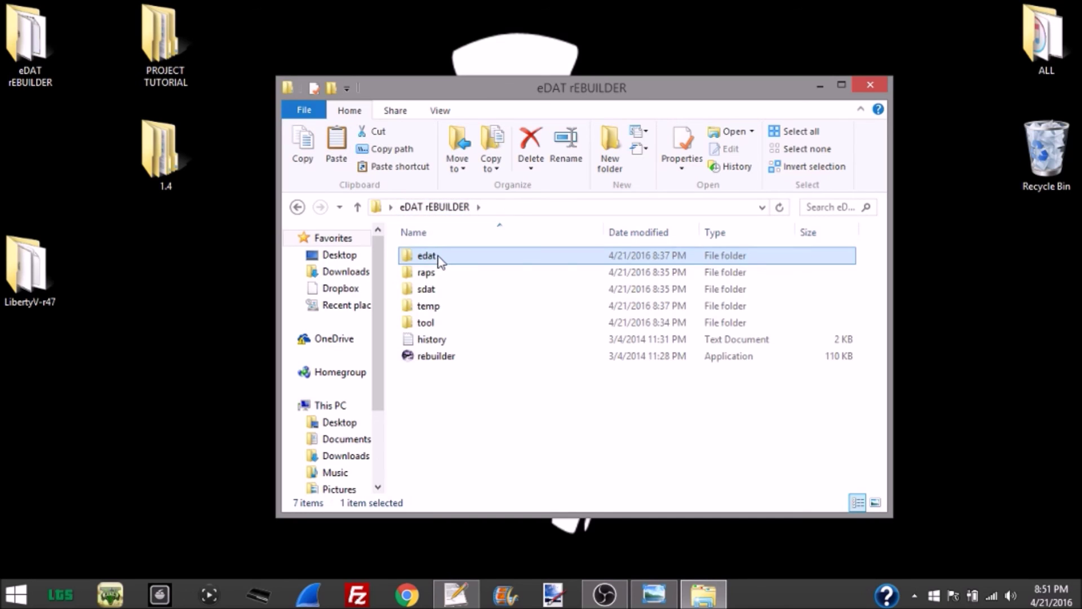
double_click(438, 259)
key(ctrl+a)
click(533, 144)
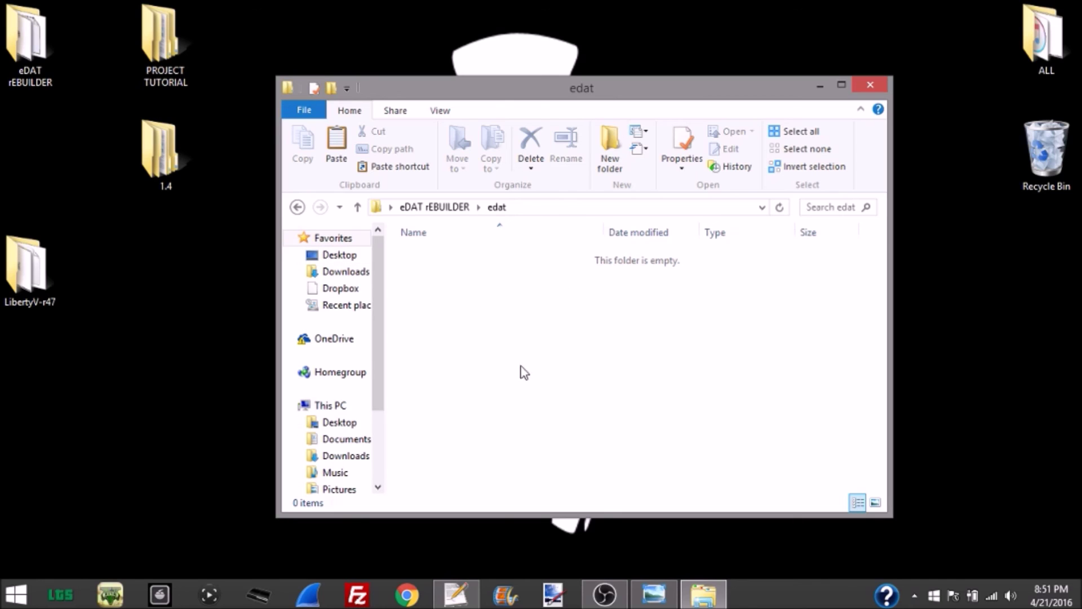
Move the modified DLC.dat from the EDAT folder of PROJECT TUTORIAL into the eDAT rEBUILDER edat folder.
double_click(194, 53)
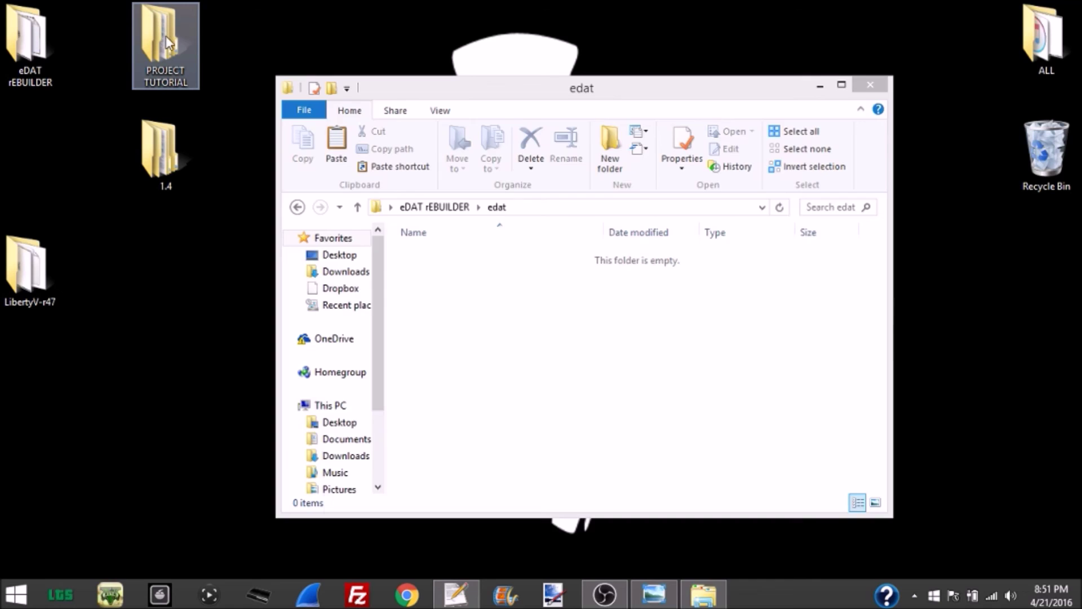
double_click(450, 277)
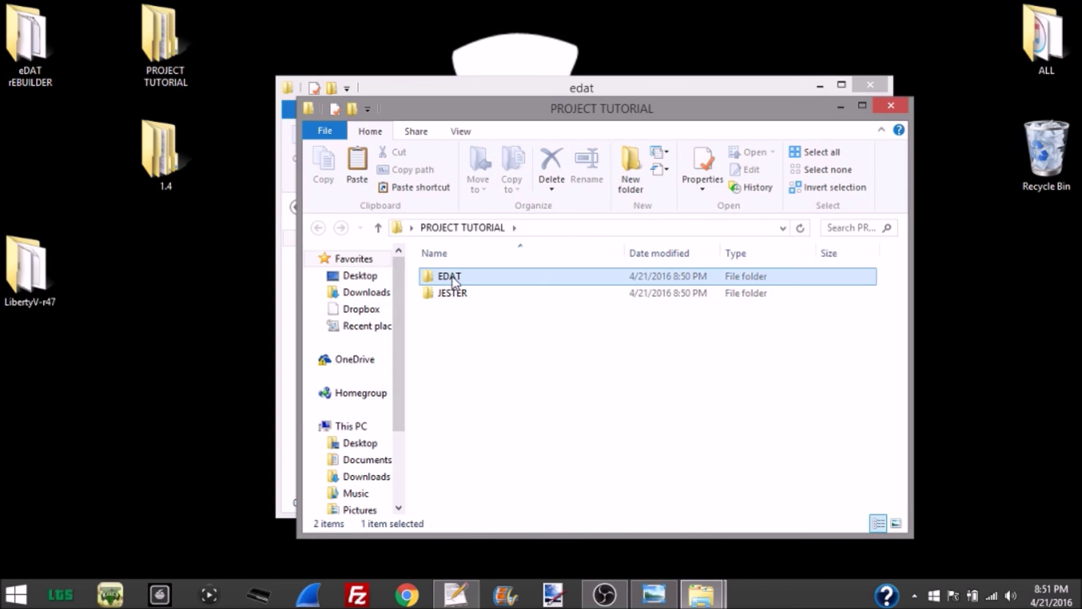
drag(442, 120, 685, 109)
drag(698, 284, 423, 296)
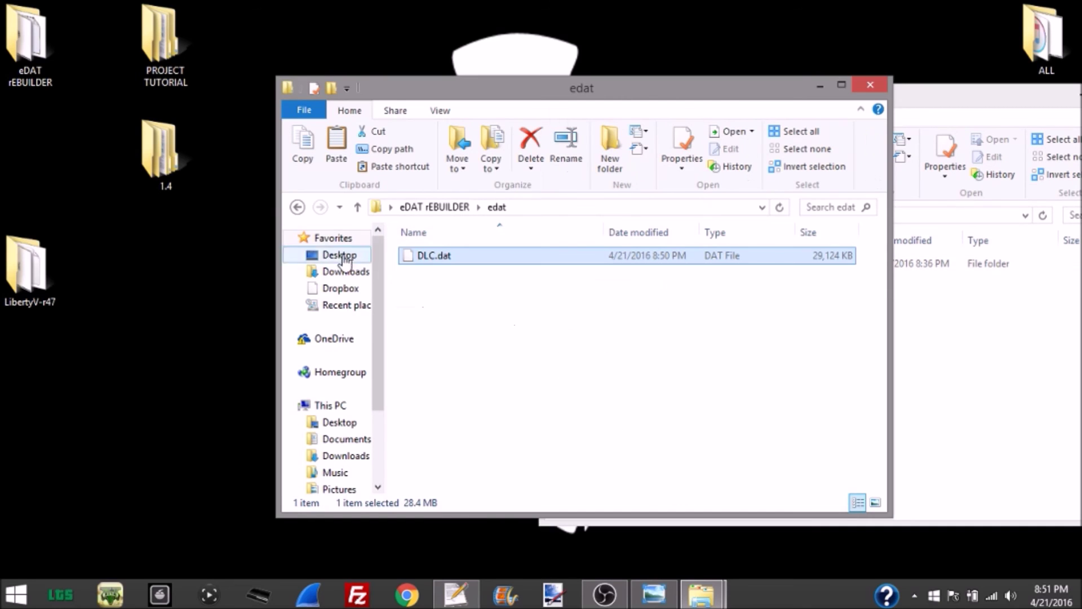
Start rebuilder from the eDAT rEBUILDER folder, choose operation 2 (Encrypt File to EDAT) and select file 1, DLC.dat.
click(298, 207)
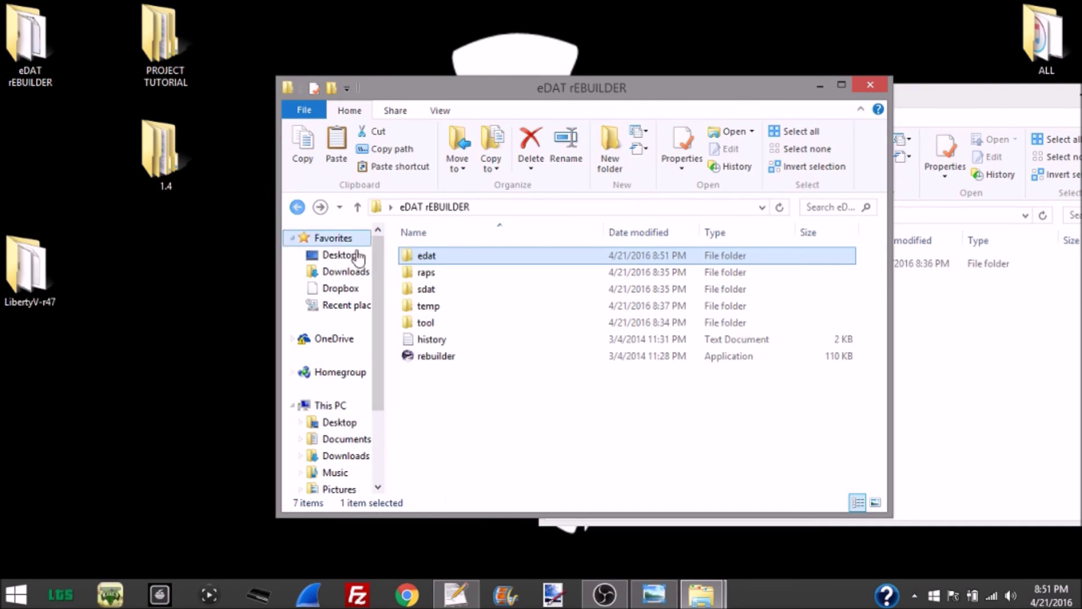
double_click(464, 357)
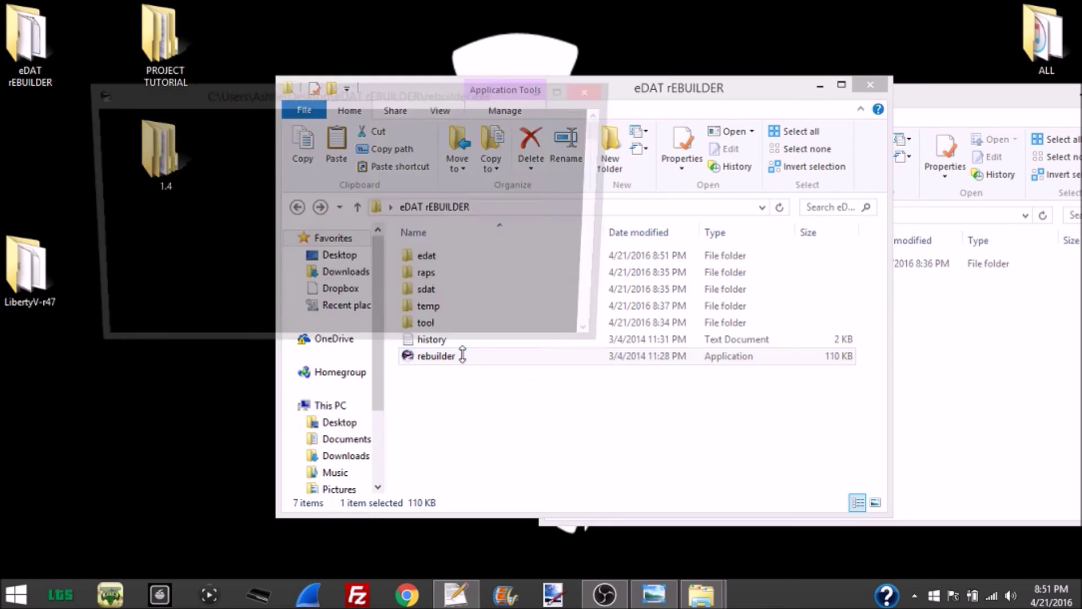
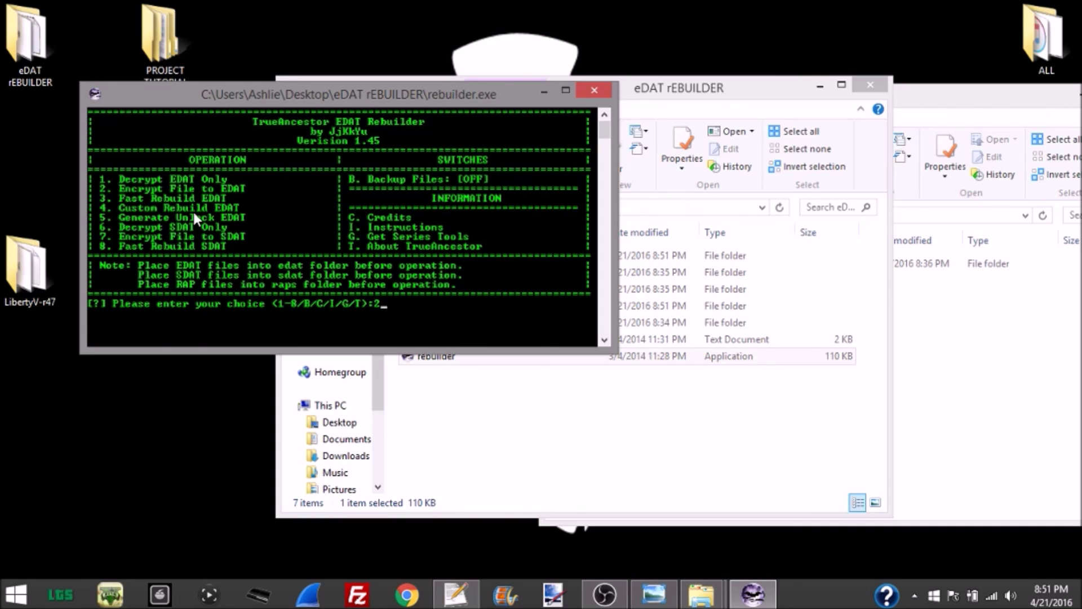
key(Return)
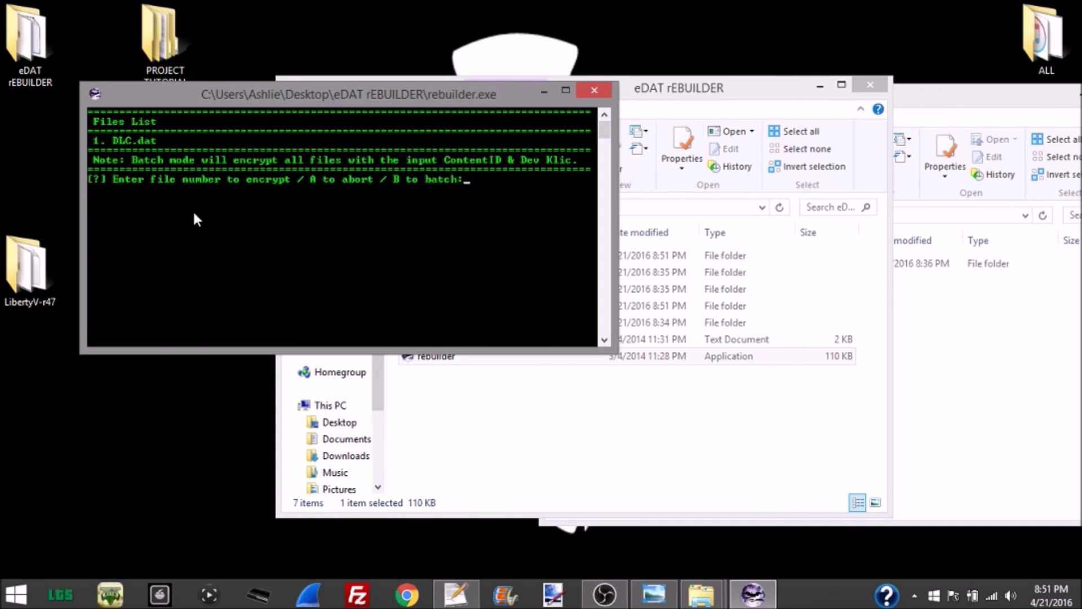
text(1)
key(Return)
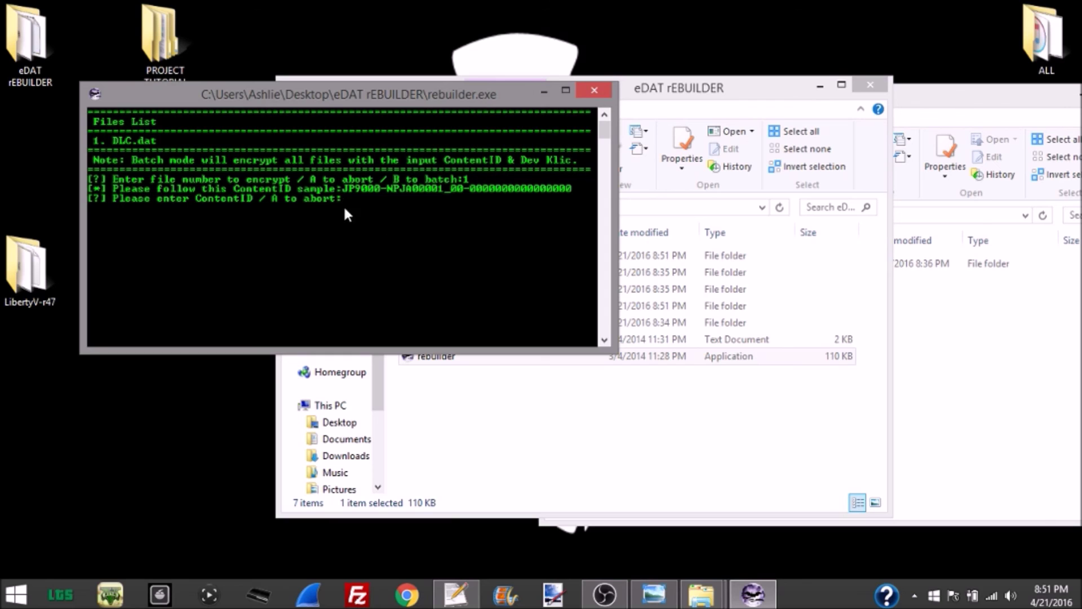
Switch to Notepad++ and look over the US and UK Content ID lines.
click(466, 596)
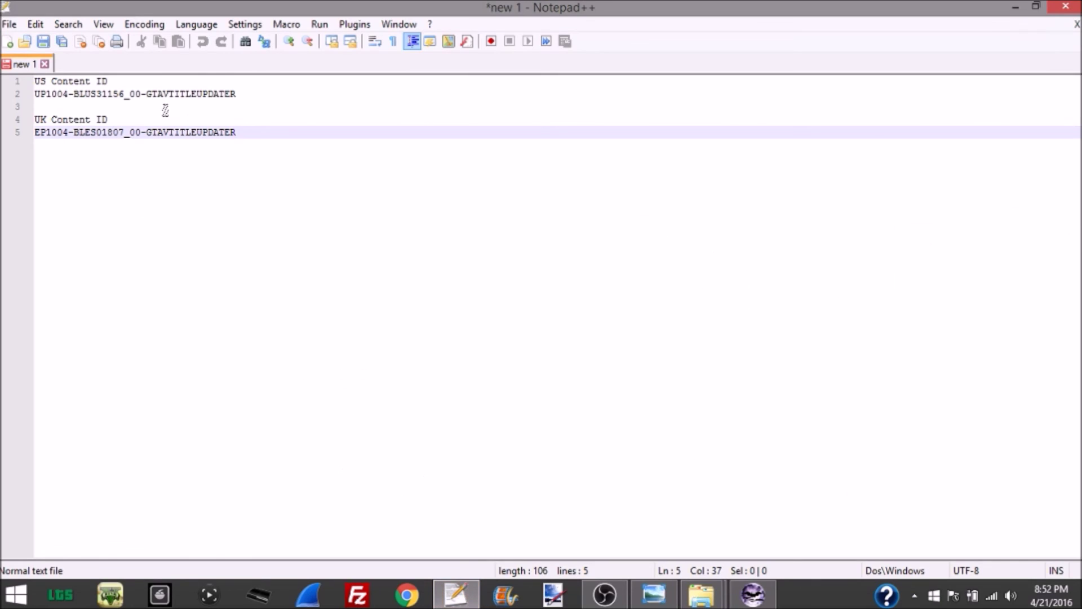
drag(240, 94, 38, 93)
drag(270, 107, 269, 95)
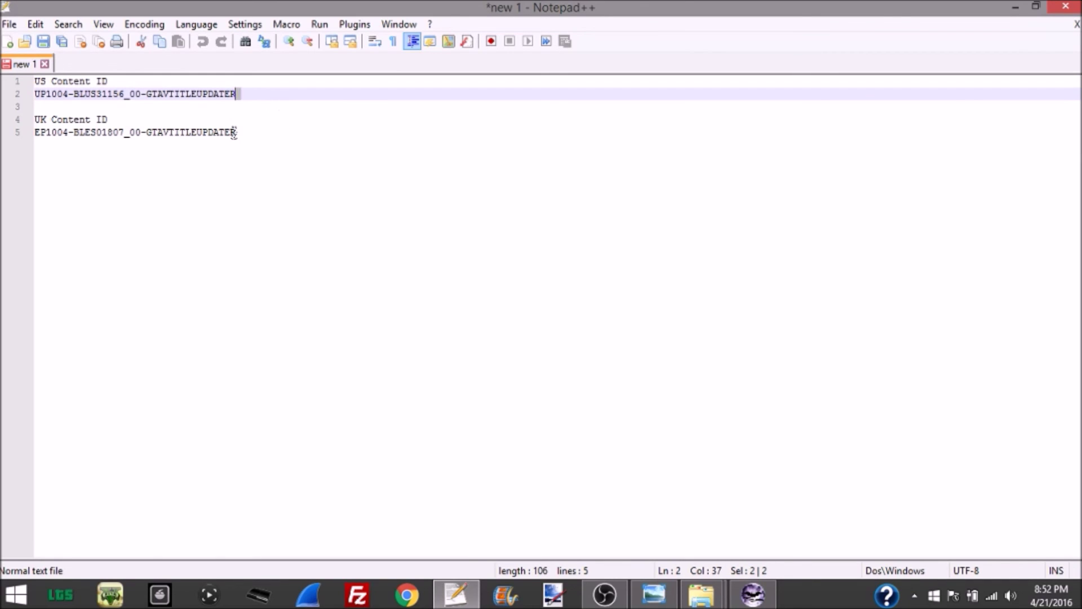
drag(238, 132, 40, 130)
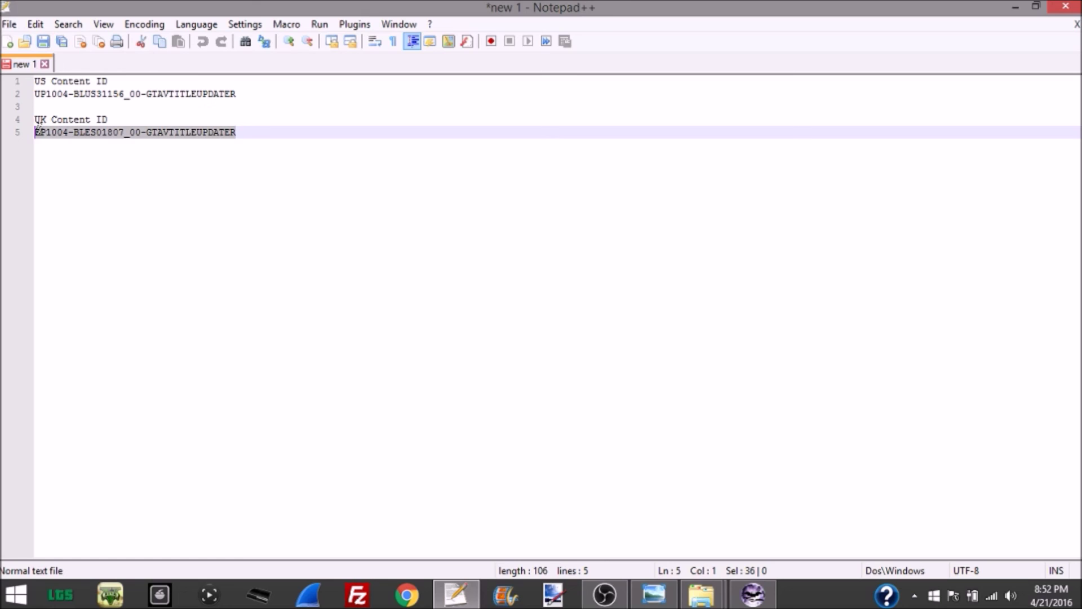
click(275, 133)
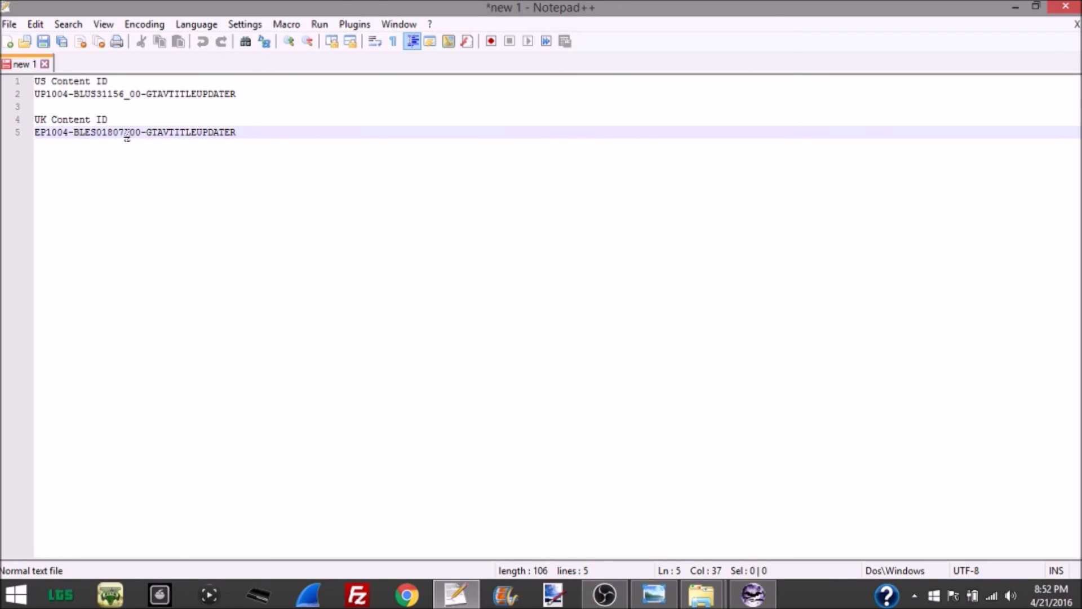
Copy the UK Content ID EP1004-BLES01807_00-GTAVTITLEUPDATER from Notepad++ and submit it at the rebuilder's ContentID prompt.
drag(237, 132, 31, 131)
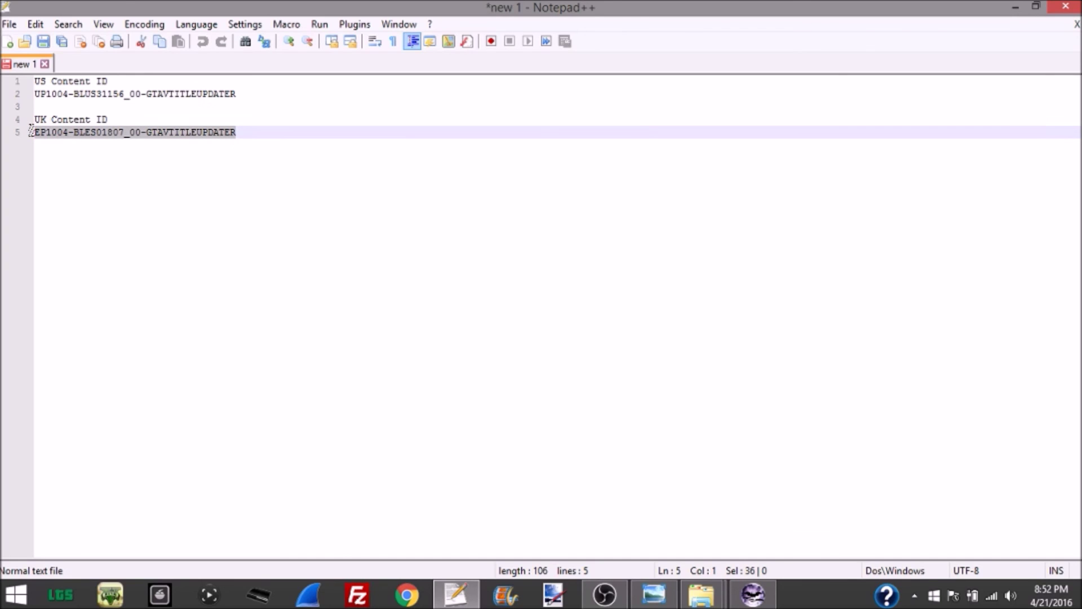
right_click(66, 140)
click(106, 163)
click(1016, 7)
right_click(380, 199)
click(417, 246)
key(Return)
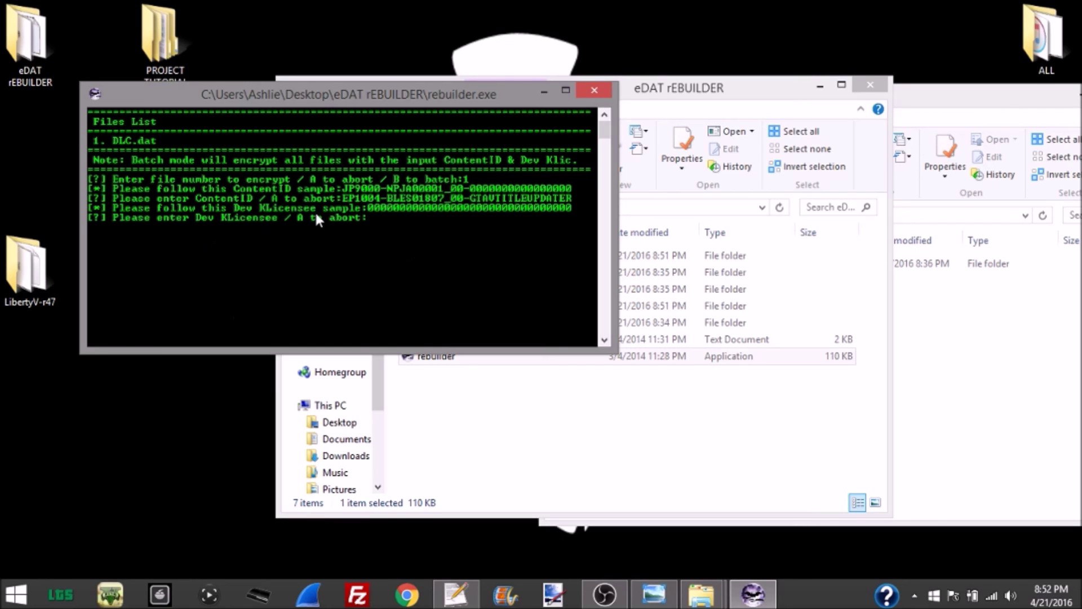
Enter the Dev KLicensee to start encrypting DLC.dat, and close the PROJECT TUTORIAL EDAT folder window.
text(12345678123456781234567812345678)
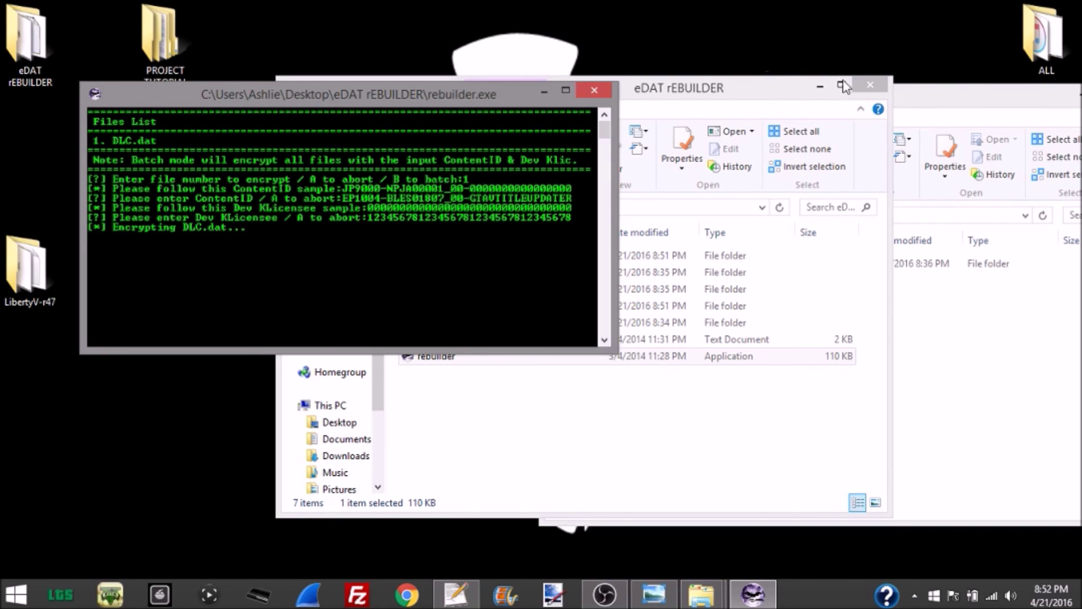
click(928, 86)
drag(979, 101, 916, 113)
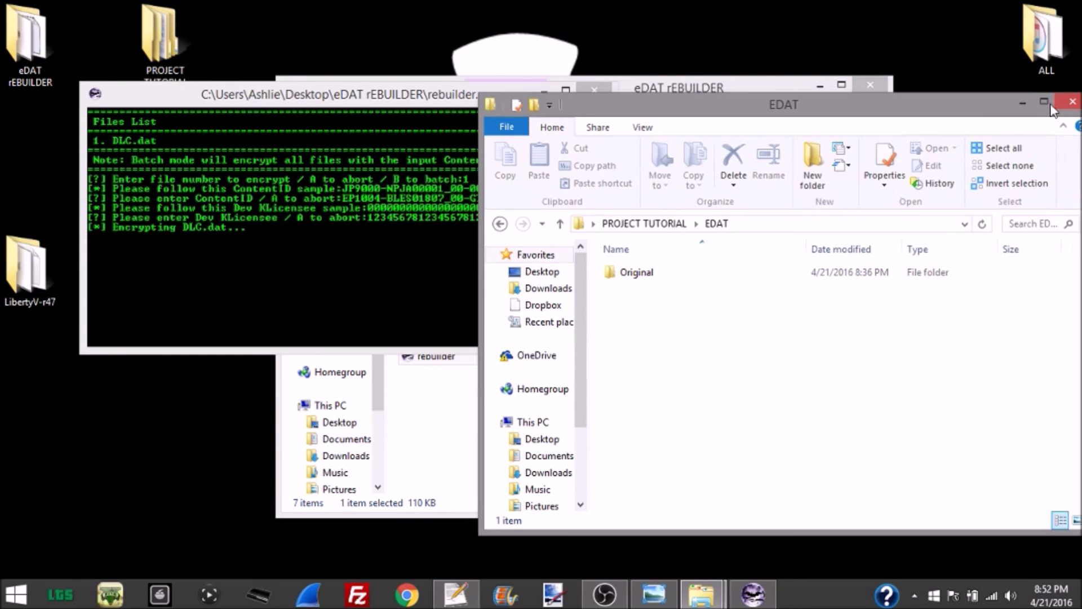
click(1073, 101)
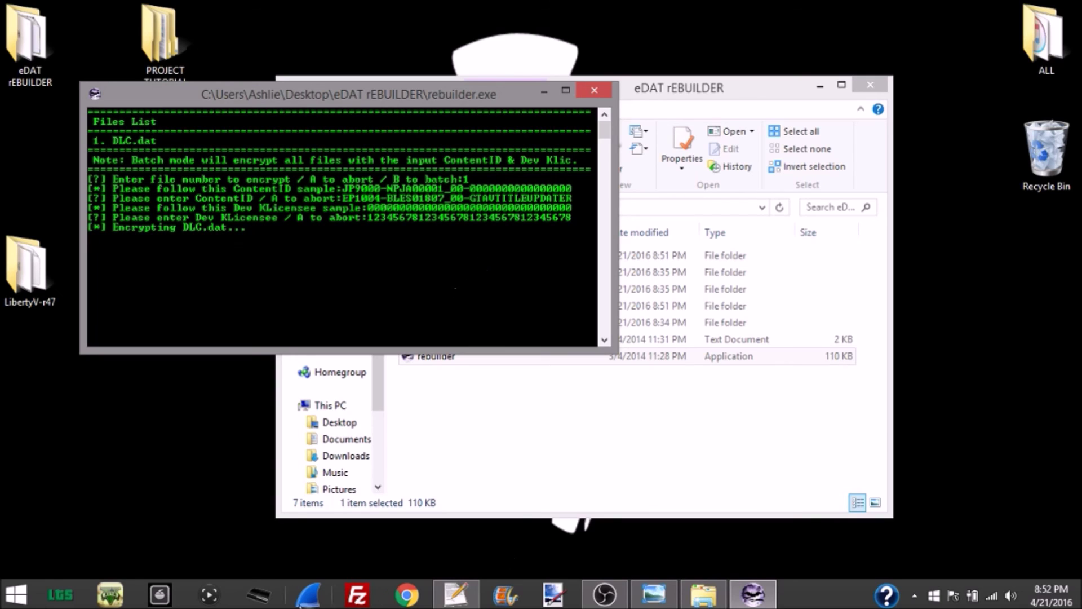
Open FileZilla, dismiss the update notice and connect to the saved ps3 site.
click(357, 599)
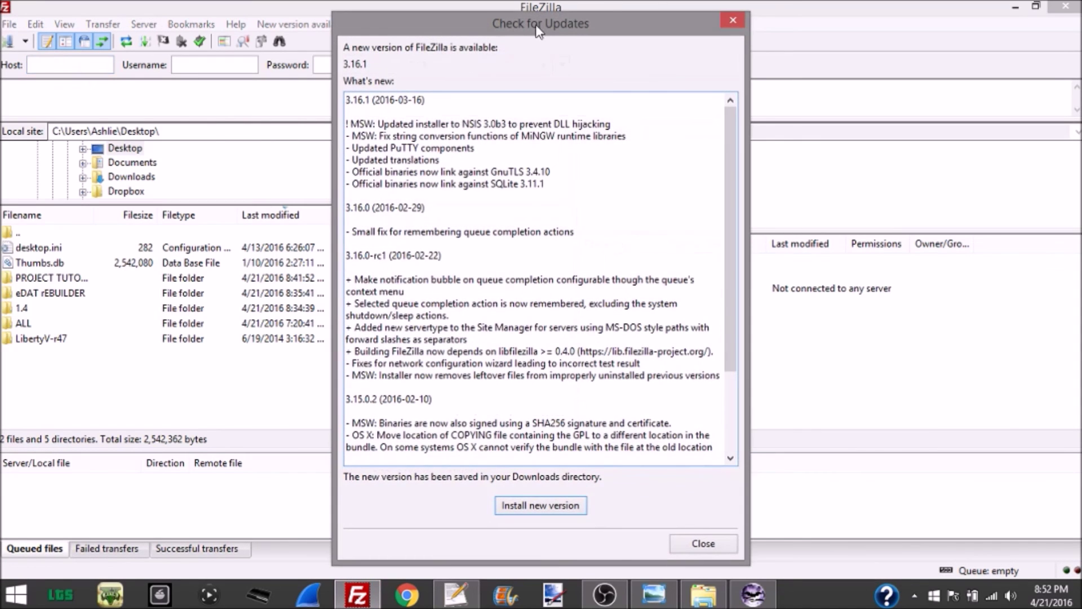
key(Escape)
click(25, 41)
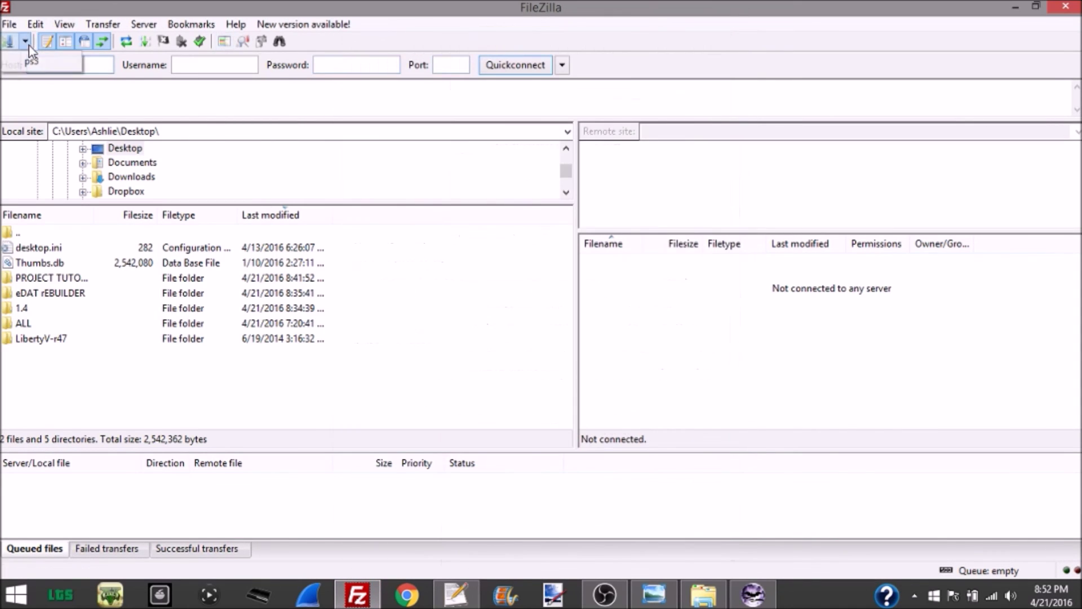
click(29, 56)
Open the remote folder /dev_hdd0/game/BLES01807/USRDIR/dlc/dlc_mpChristmas2 on the PS3.
double_click(624, 337)
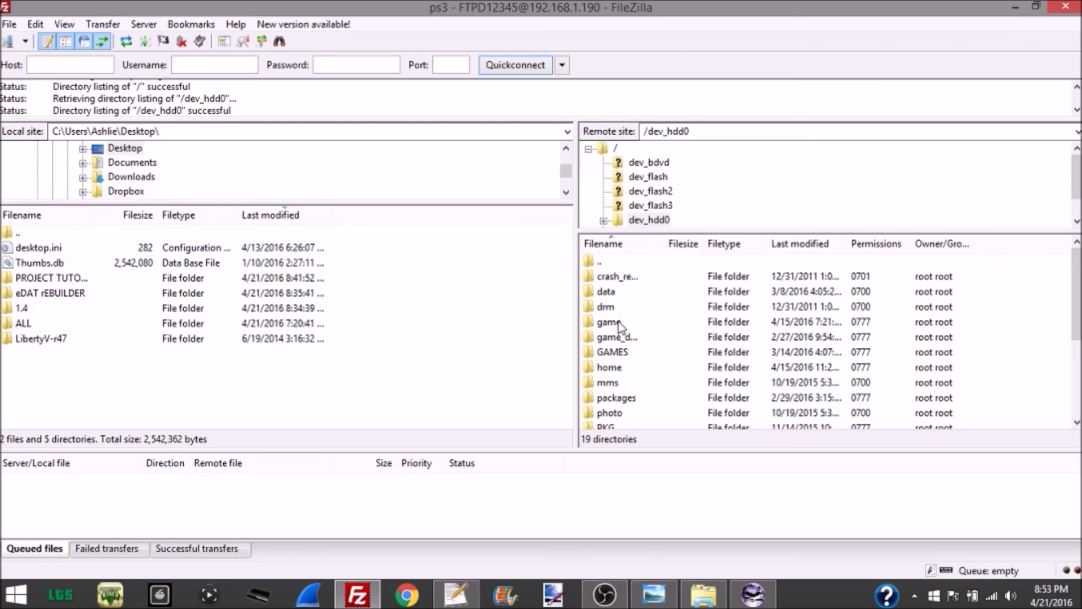
double_click(618, 321)
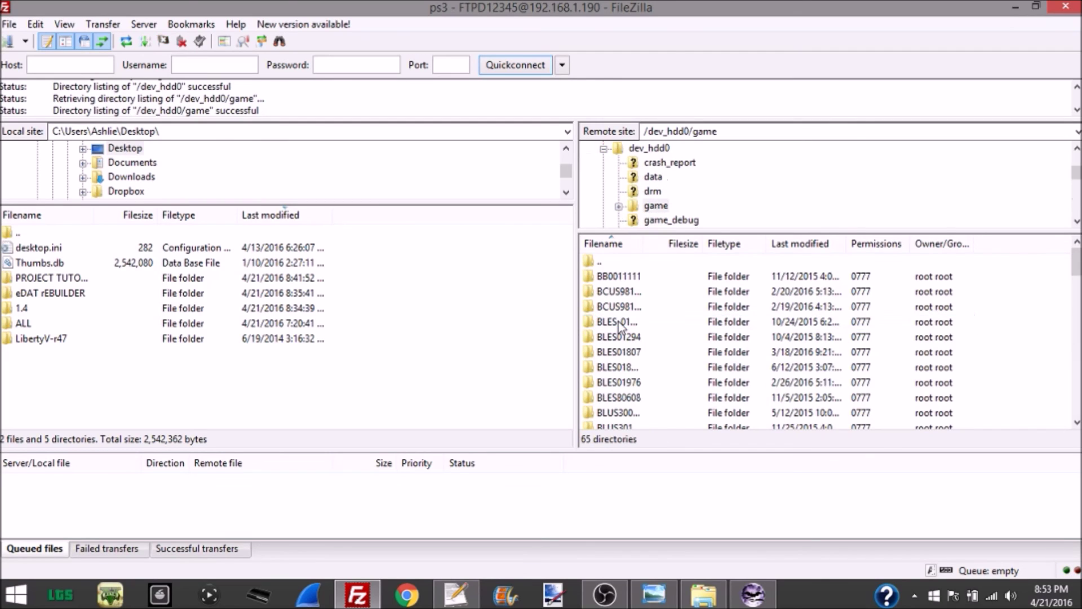
double_click(627, 352)
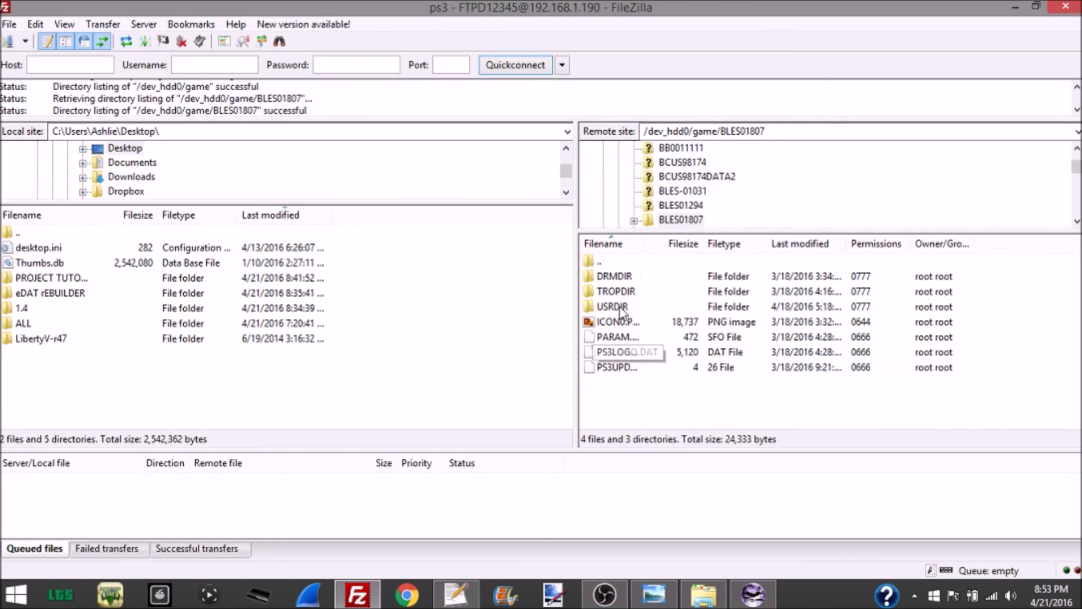
double_click(618, 306)
double_click(621, 275)
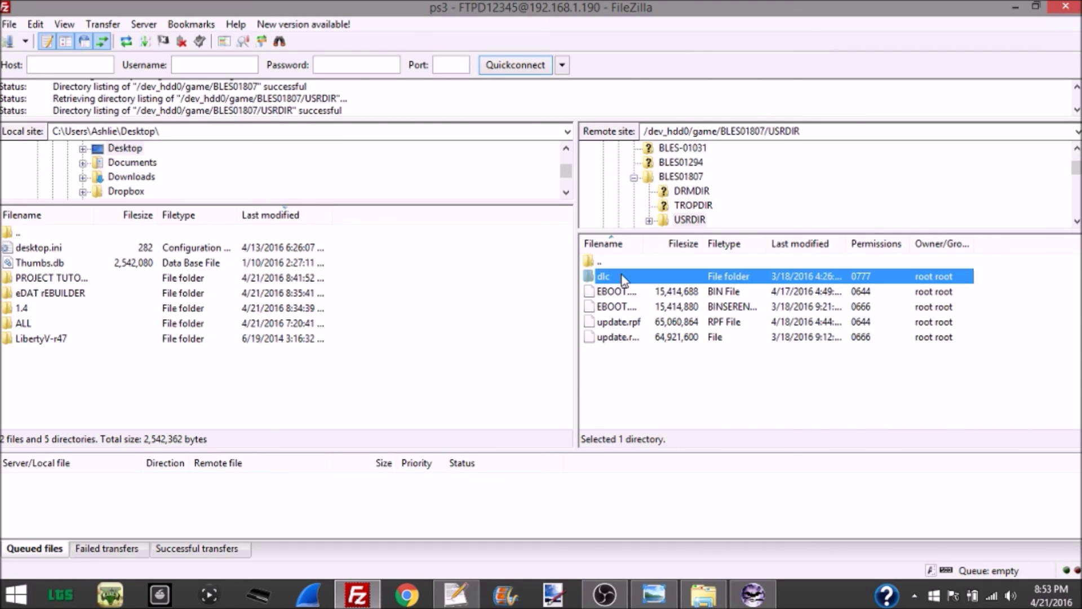
double_click(635, 335)
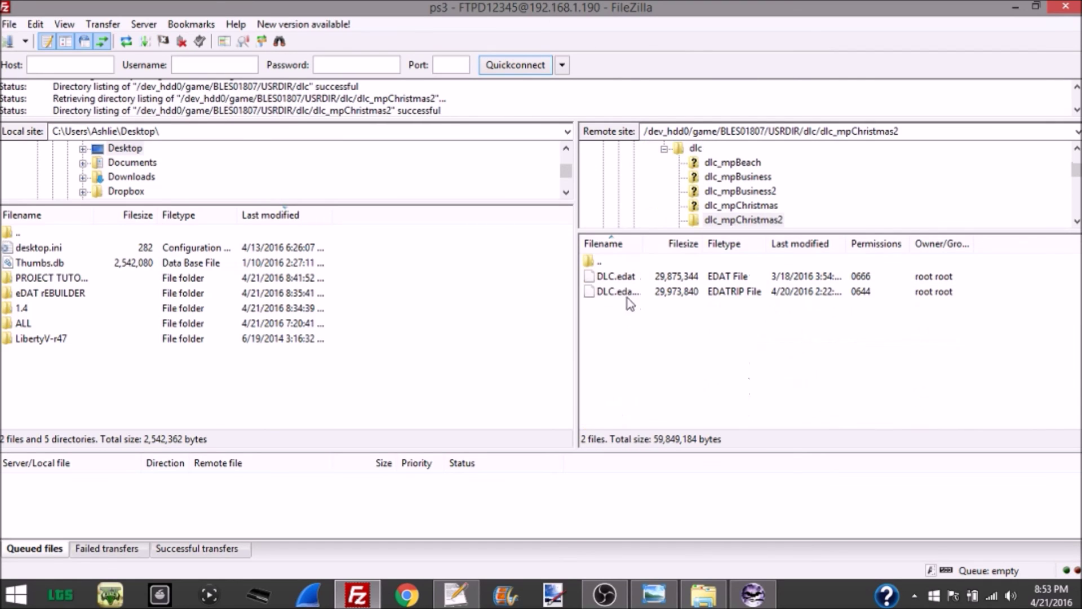
Rename the remote DLC.edat in dlc_mpChristmas2 as DLC.edatBACKUP.
click(631, 280)
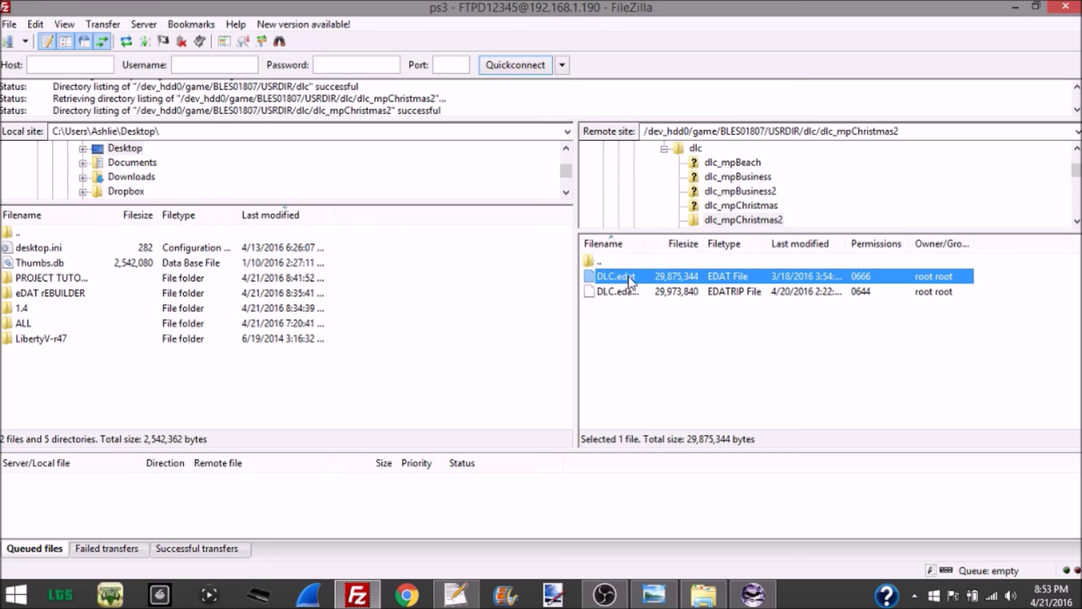
click(641, 278)
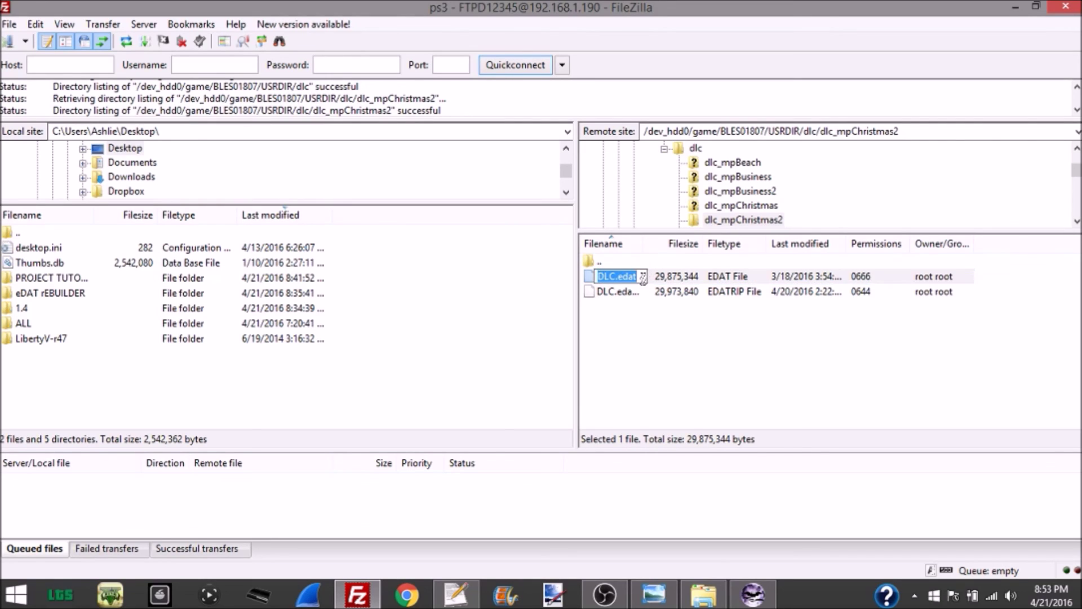
click(642, 277)
text(BACKUP)
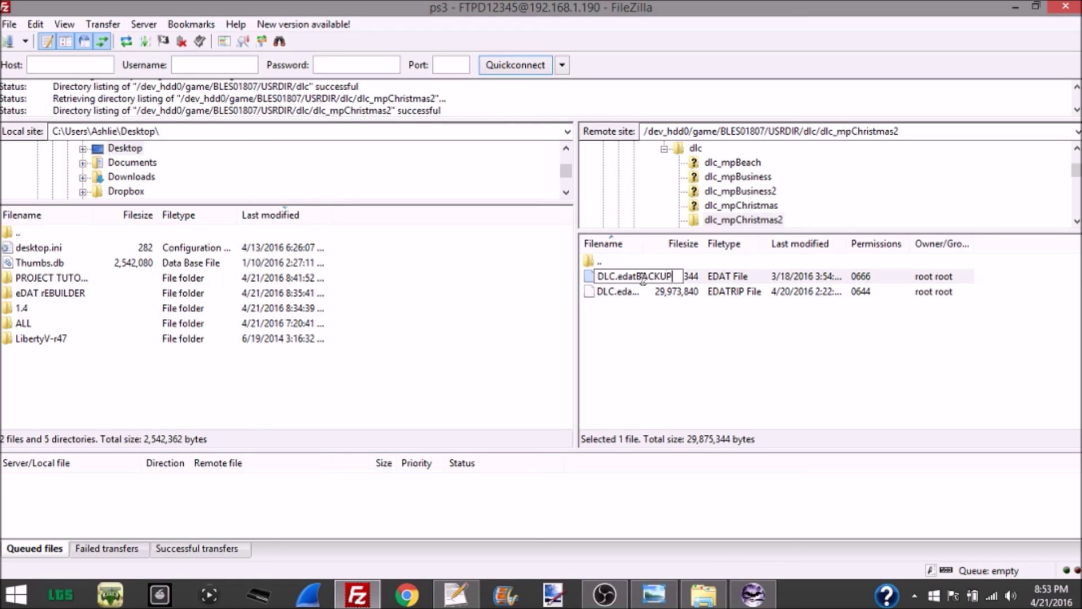
click(643, 317)
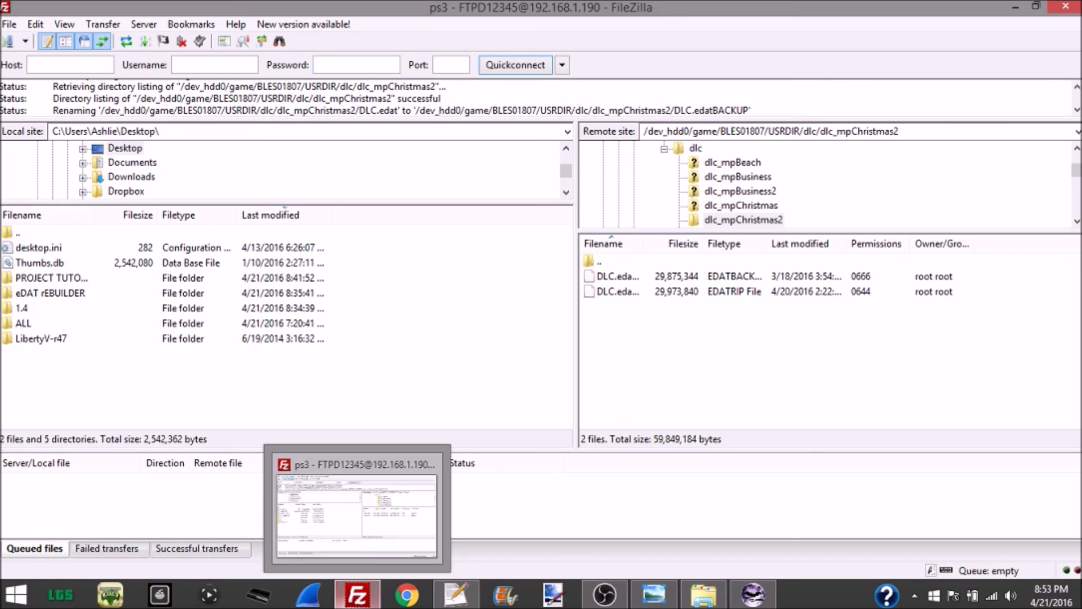
Check the rebuilder's encryption progress, and open the local PROJECT TUTORIAL folder in FileZilla.
click(753, 593)
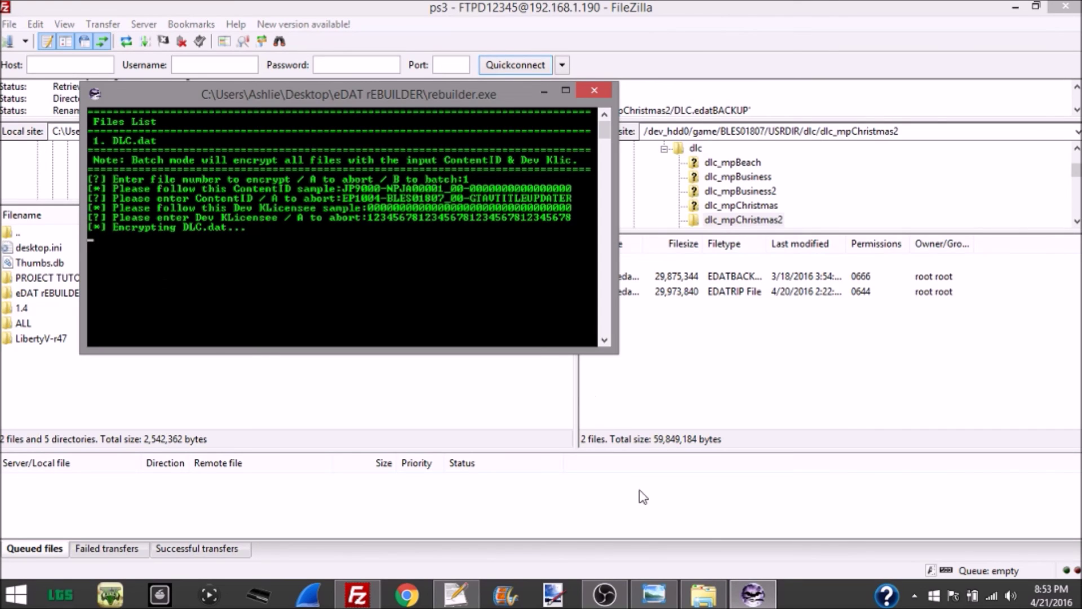
click(761, 601)
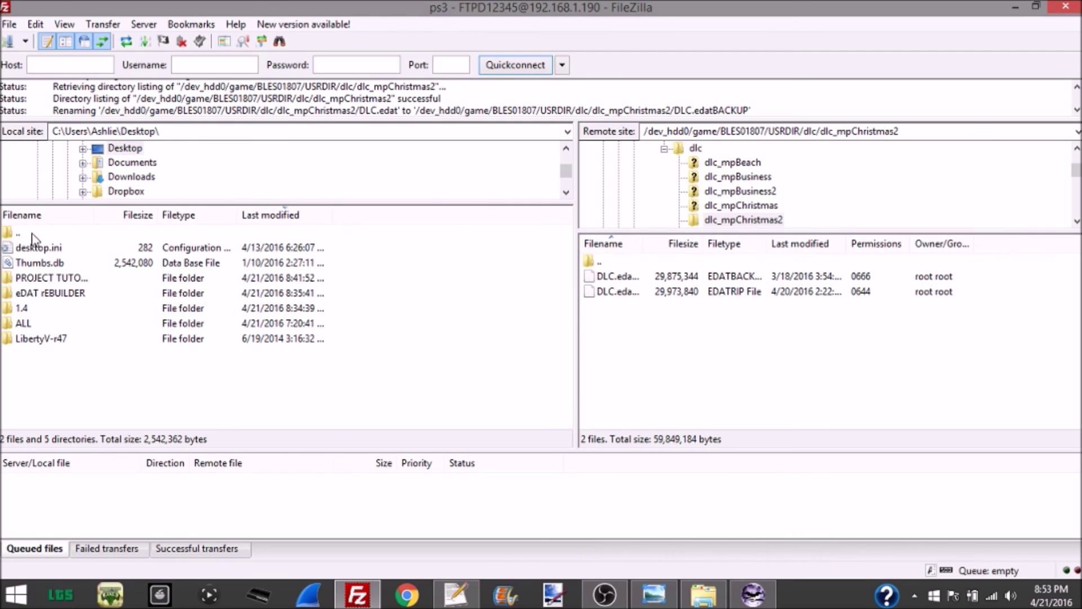
click(57, 278)
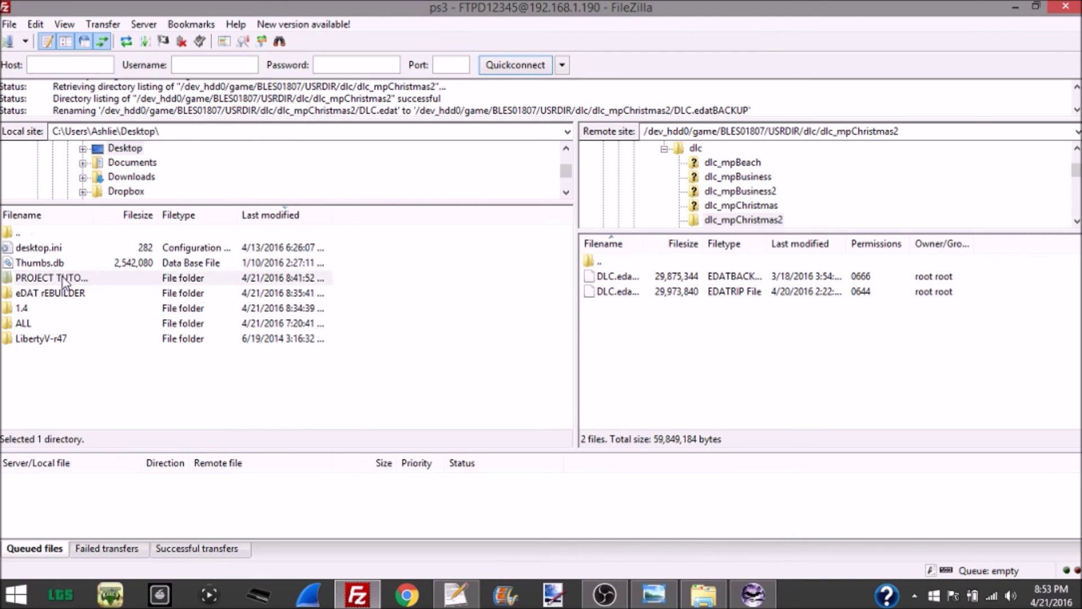
double_click(63, 278)
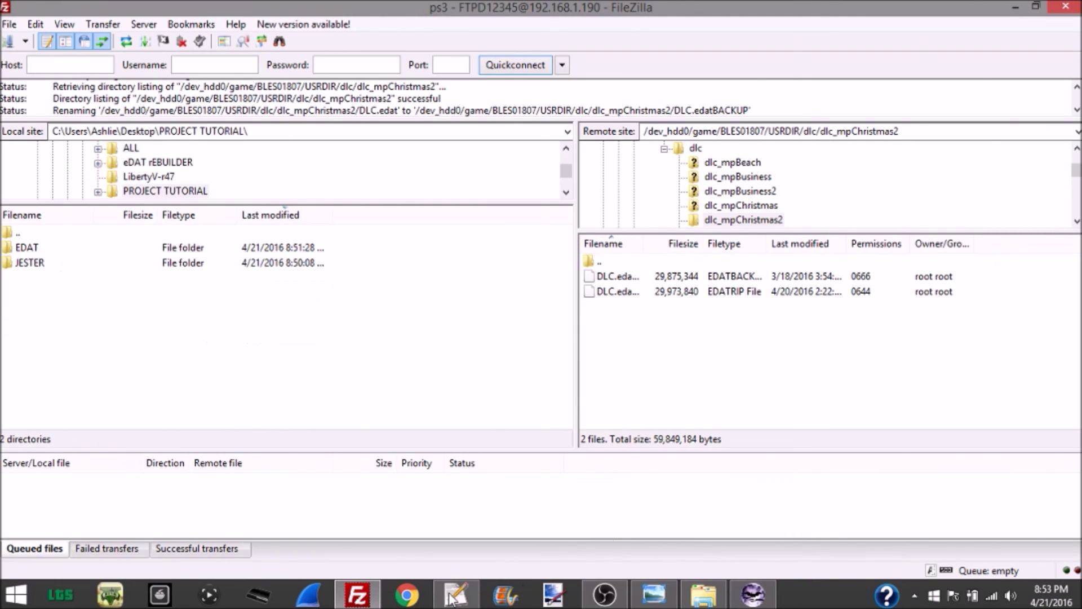
Minimize FileZilla and check the encryption progress in the rebuilder window and the contents of its edat folder.
click(357, 595)
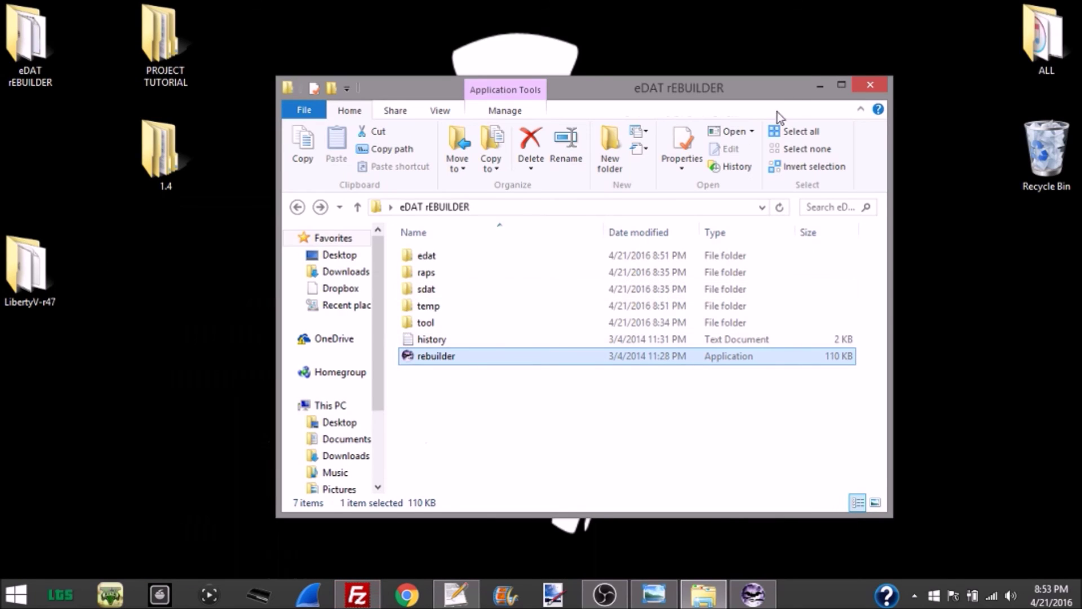
click(820, 85)
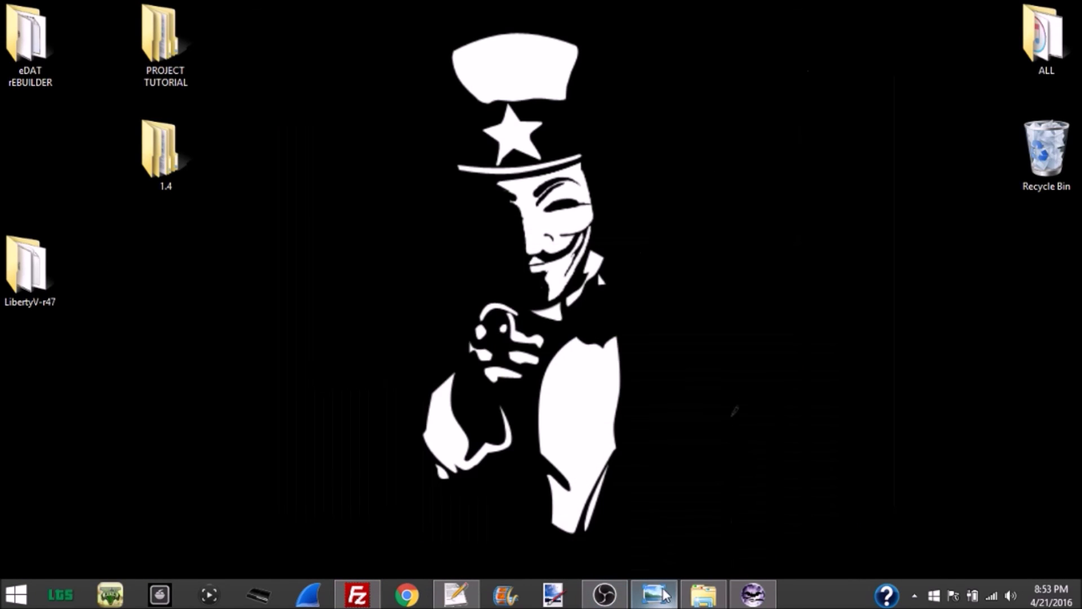
click(753, 595)
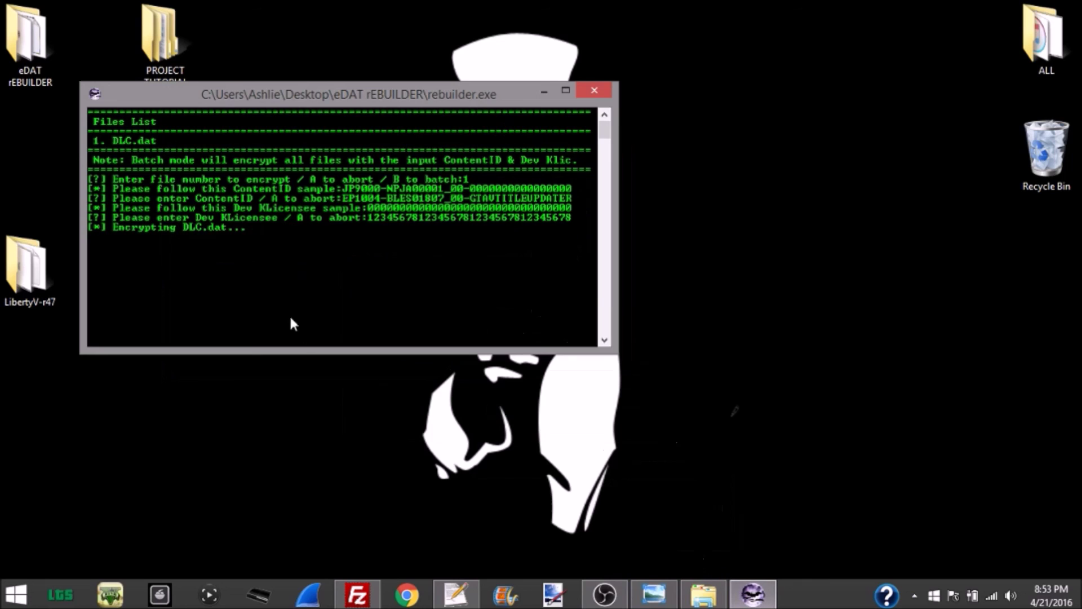
drag(221, 92, 326, 101)
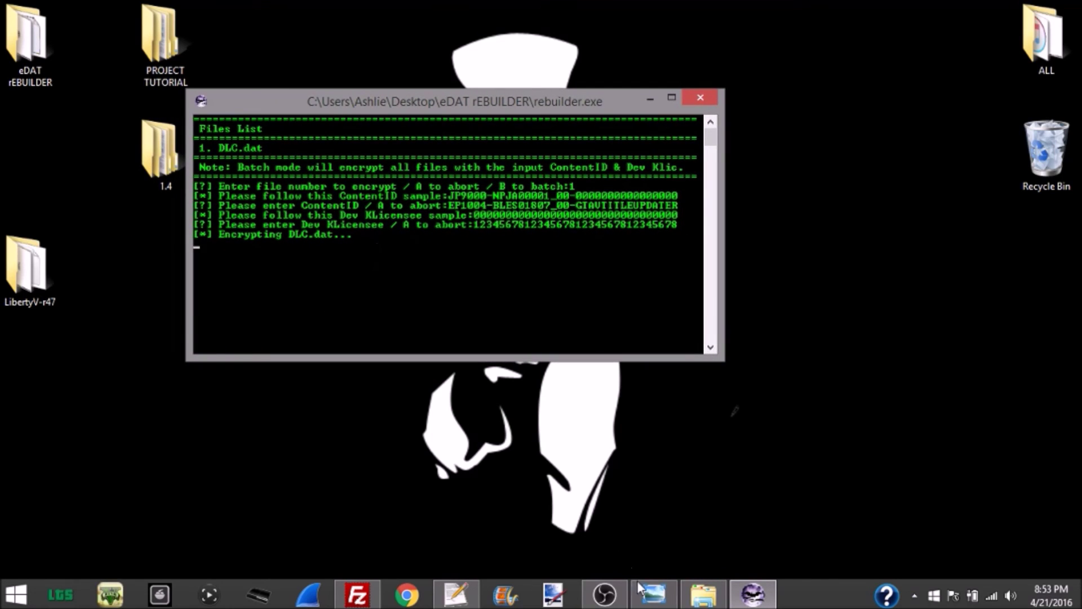
click(703, 594)
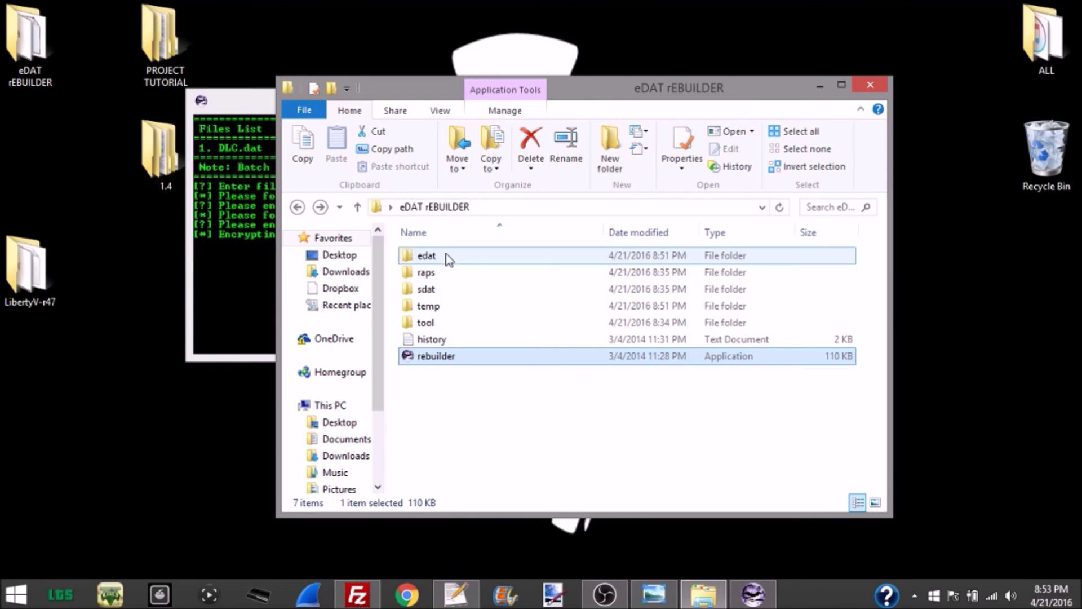
mouse_move(421, 260)
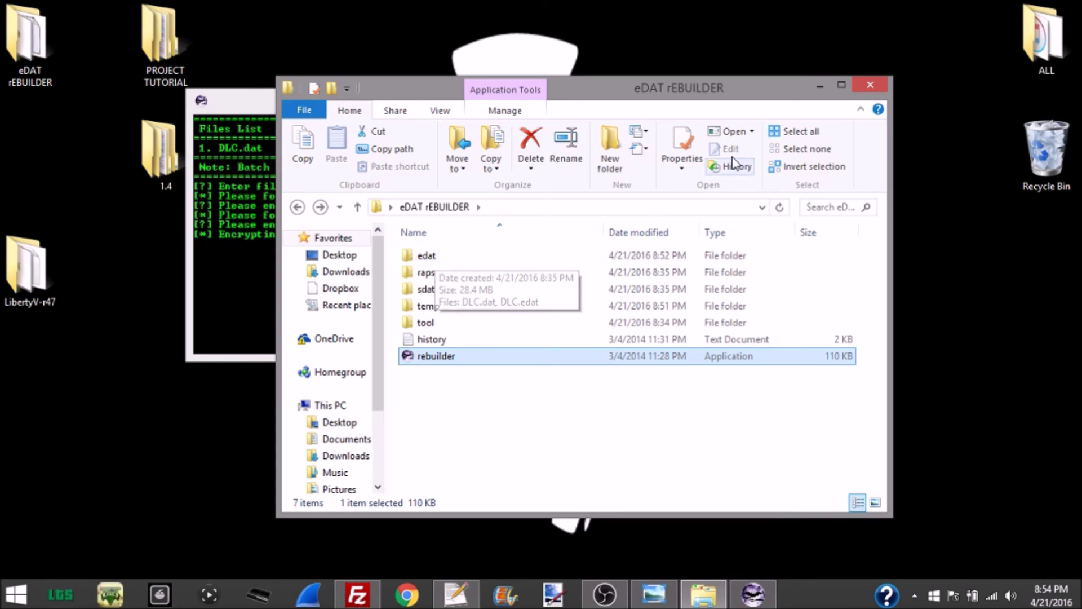
Close the eDAT rEBUILDER folder window, finish the DLC.dat encryption run in the rebuilder and close the rebuilder.
click(870, 85)
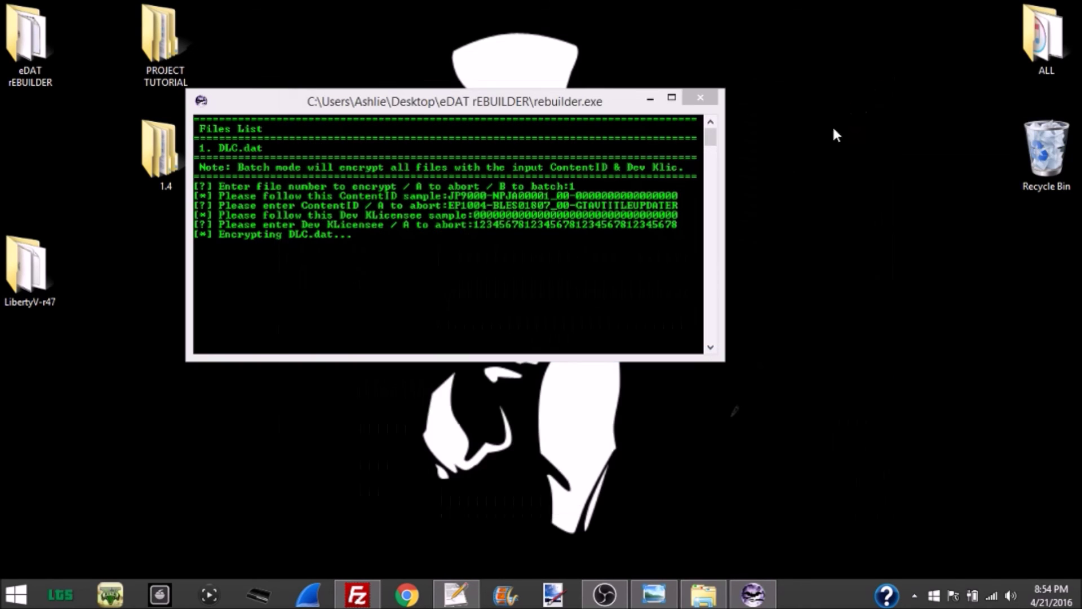
click(335, 571)
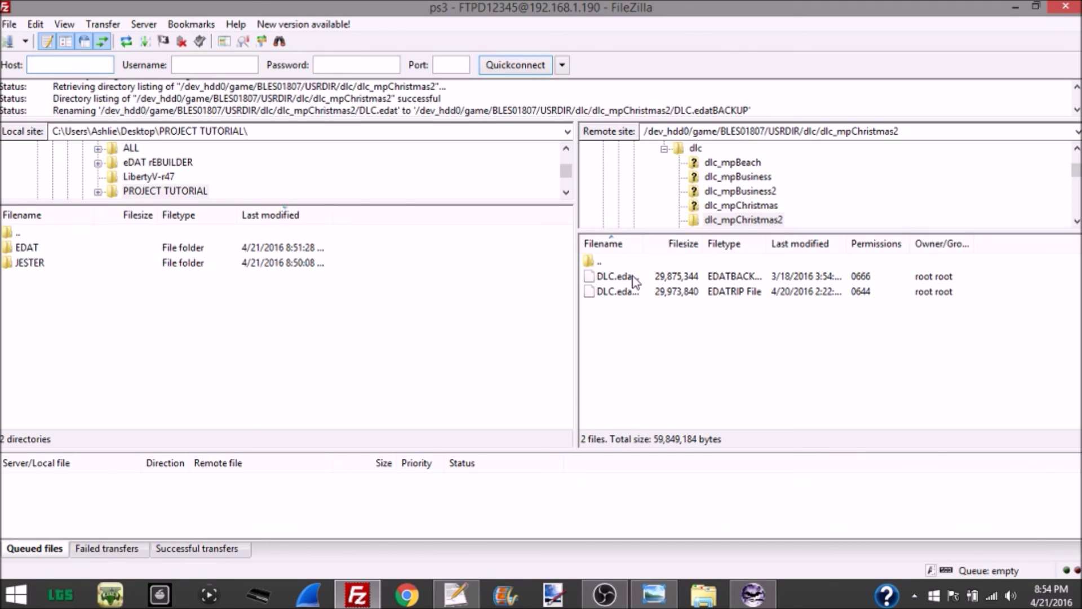
click(759, 592)
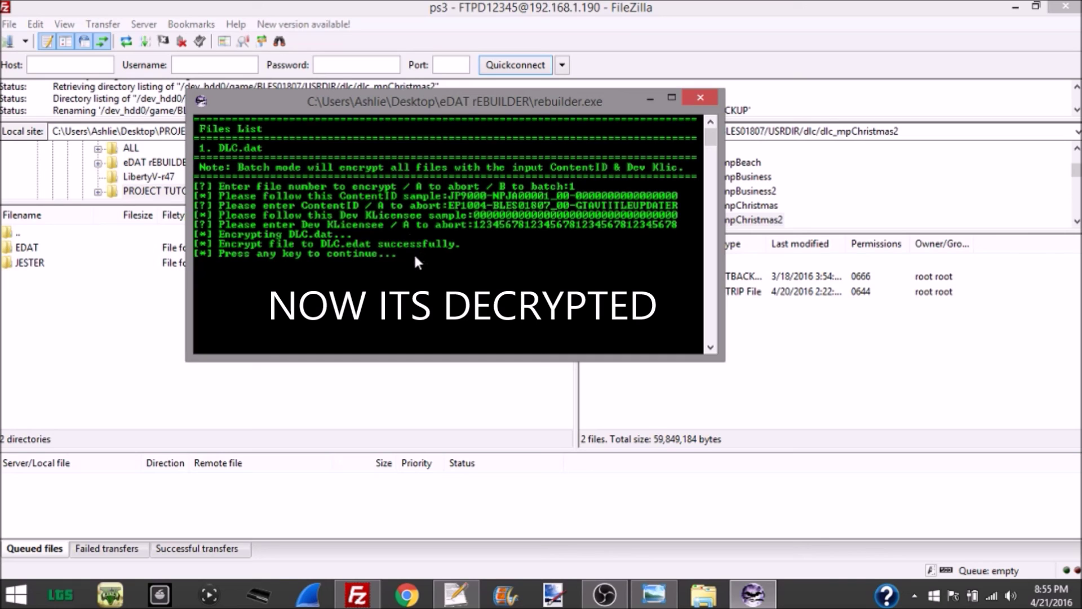
key(Return)
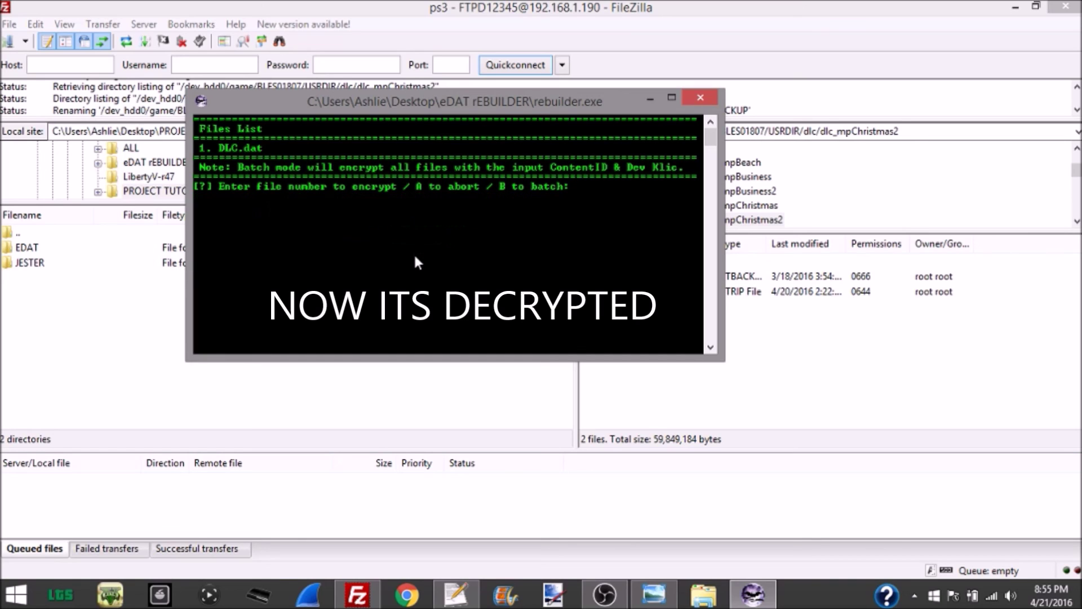
click(705, 94)
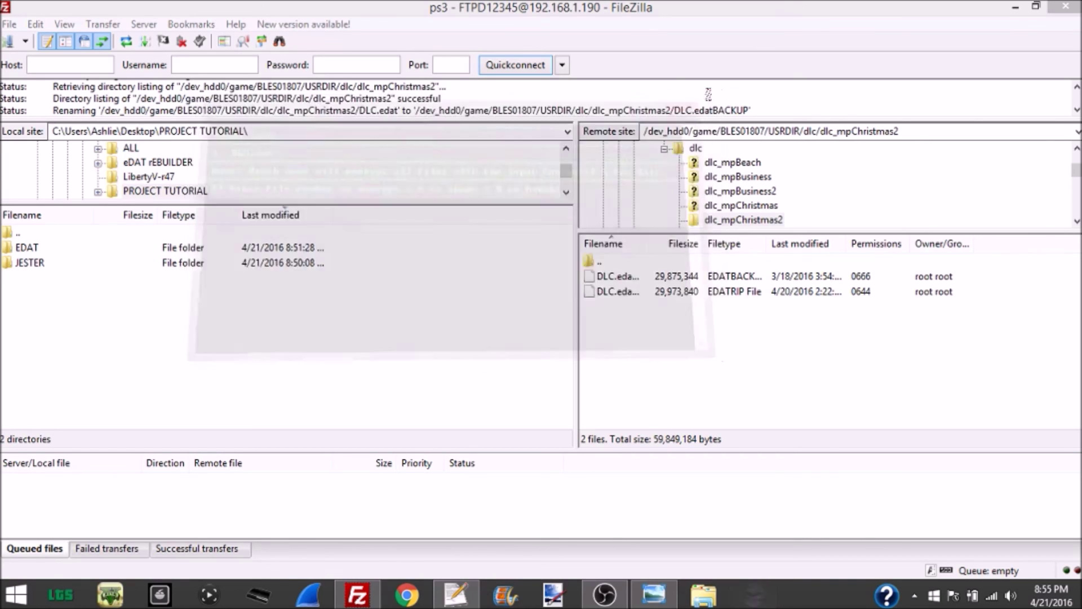
Copy the encrypted DLC.edat from the edat folder inside the desktop's eDAT rEBUILDER folder.
click(696, 590)
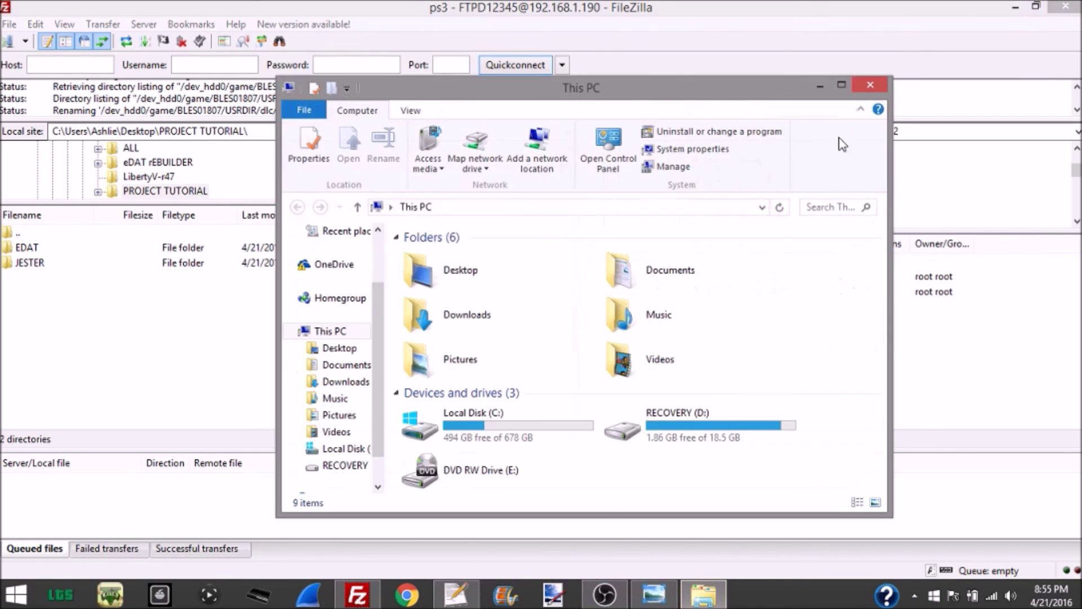
click(863, 81)
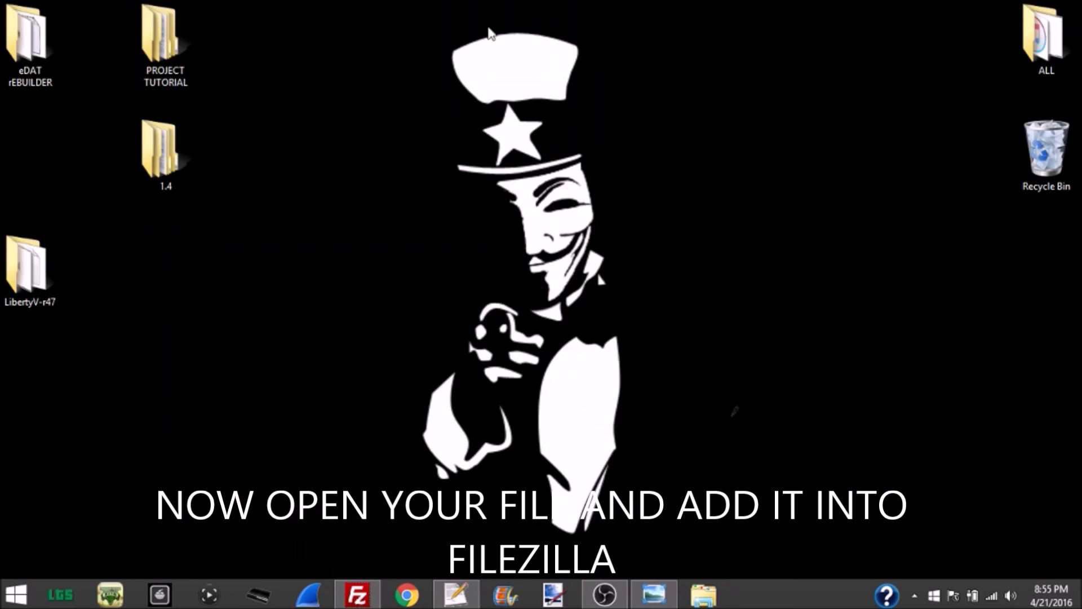
double_click(26, 39)
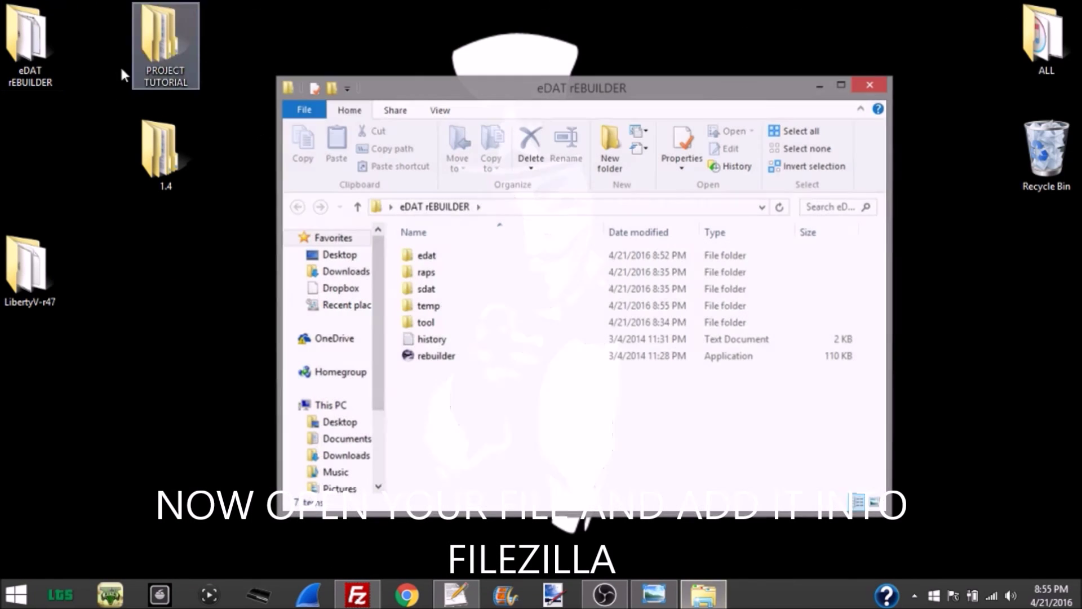
double_click(454, 256)
click(467, 275)
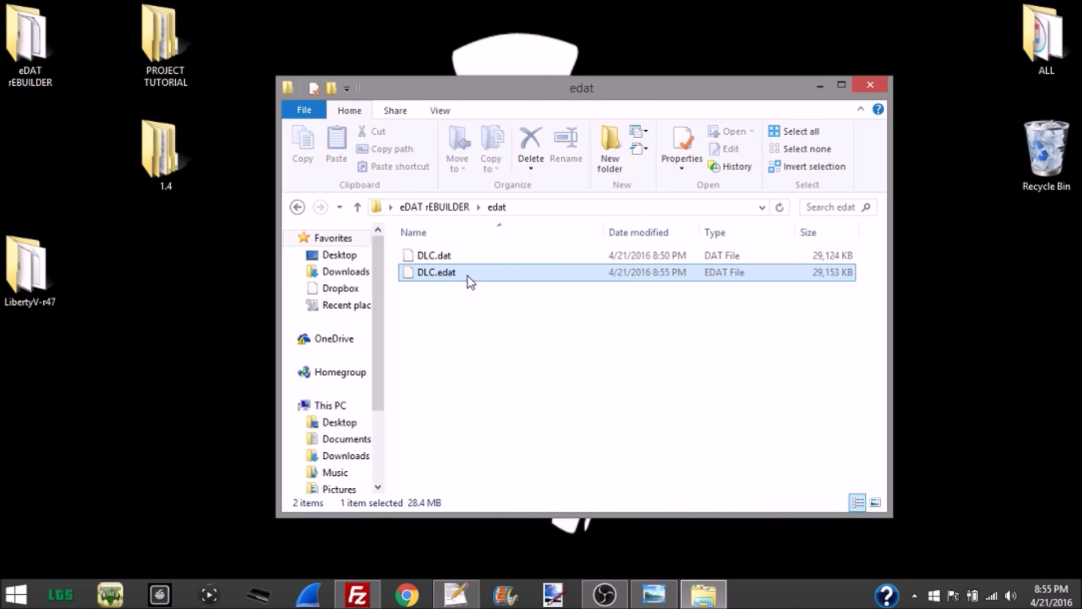
right_click(467, 274)
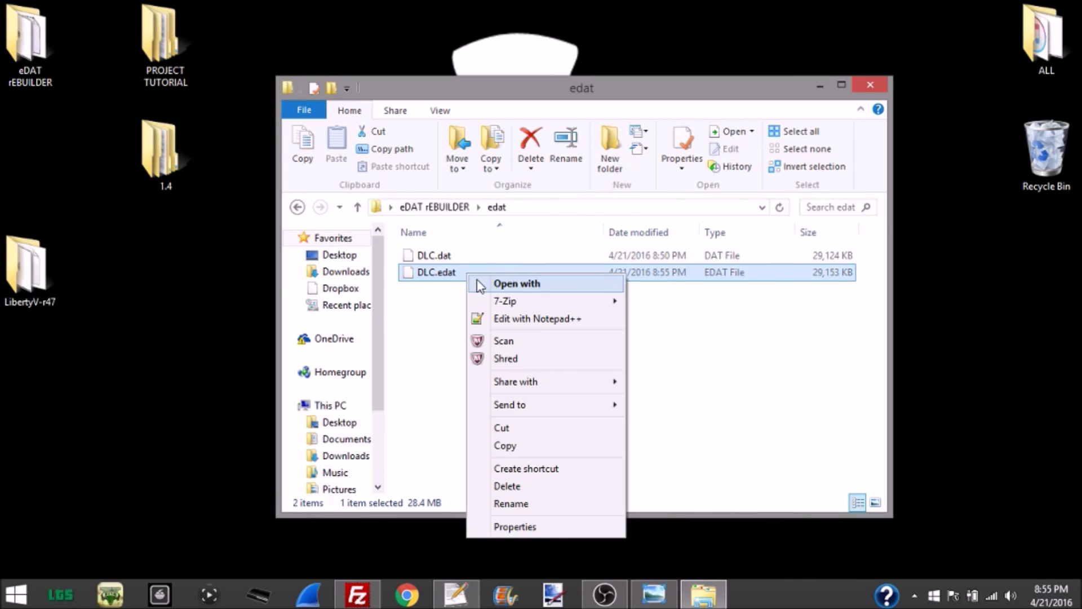
click(515, 446)
Paste DLC.edat into the EDAT folder of PROJECT TUTORIAL and close the open folder windows.
double_click(185, 28)
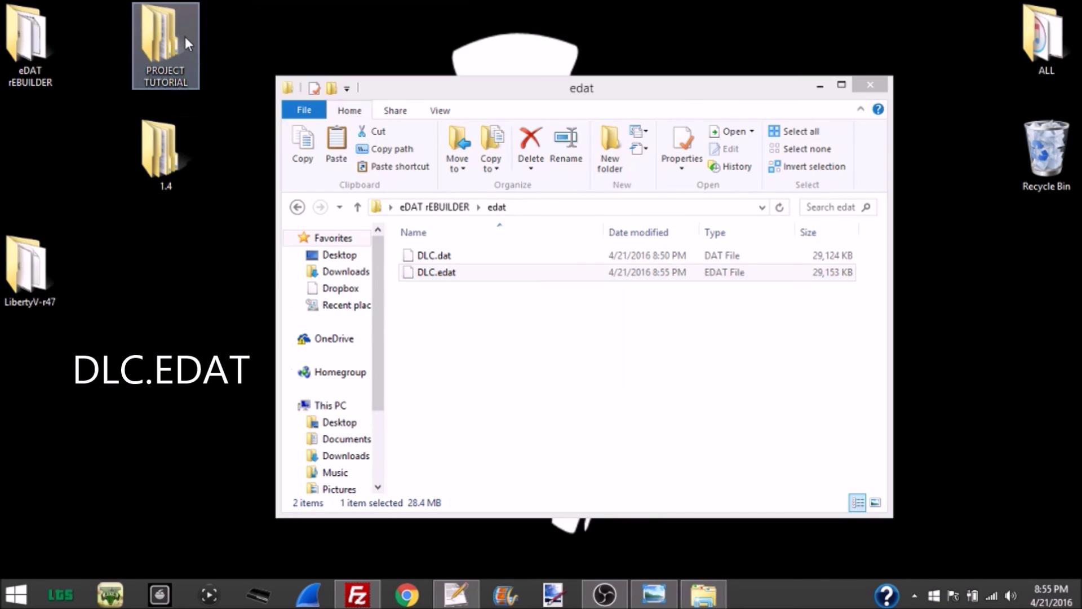
double_click(441, 277)
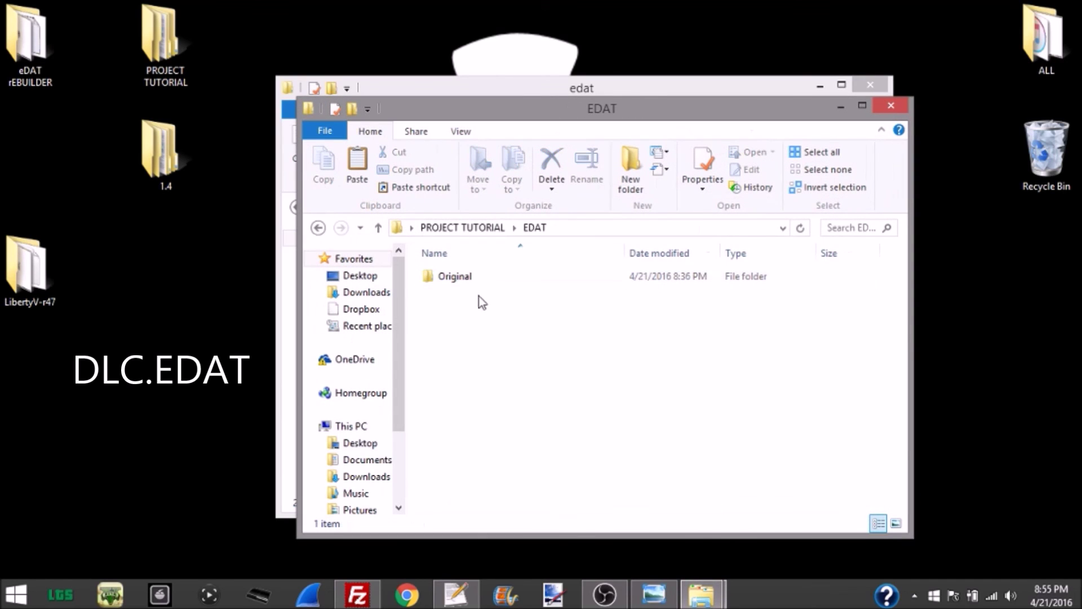
right_click(480, 303)
click(546, 416)
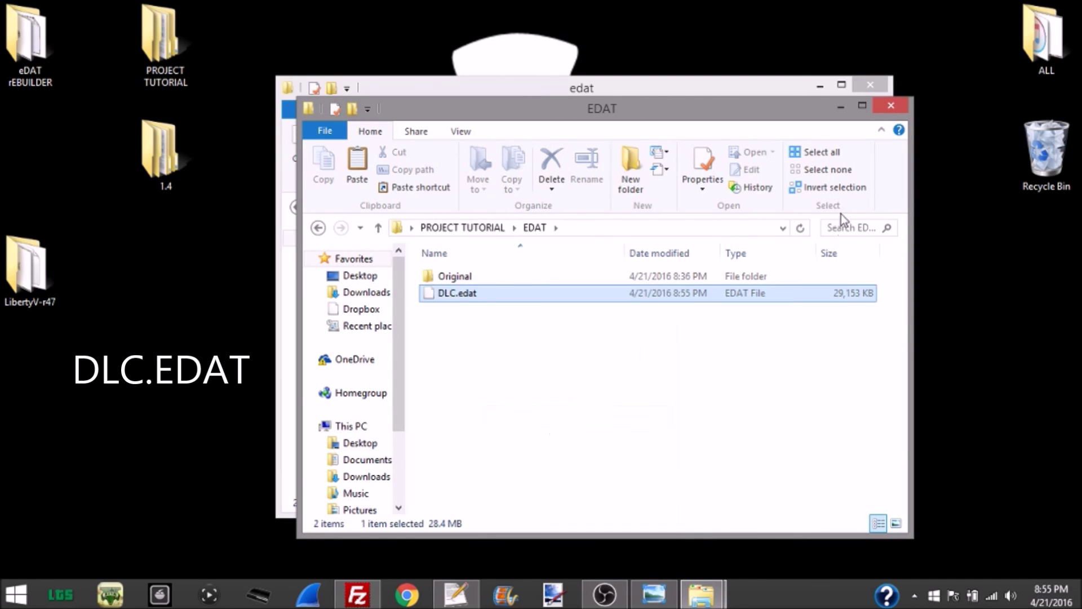
click(891, 105)
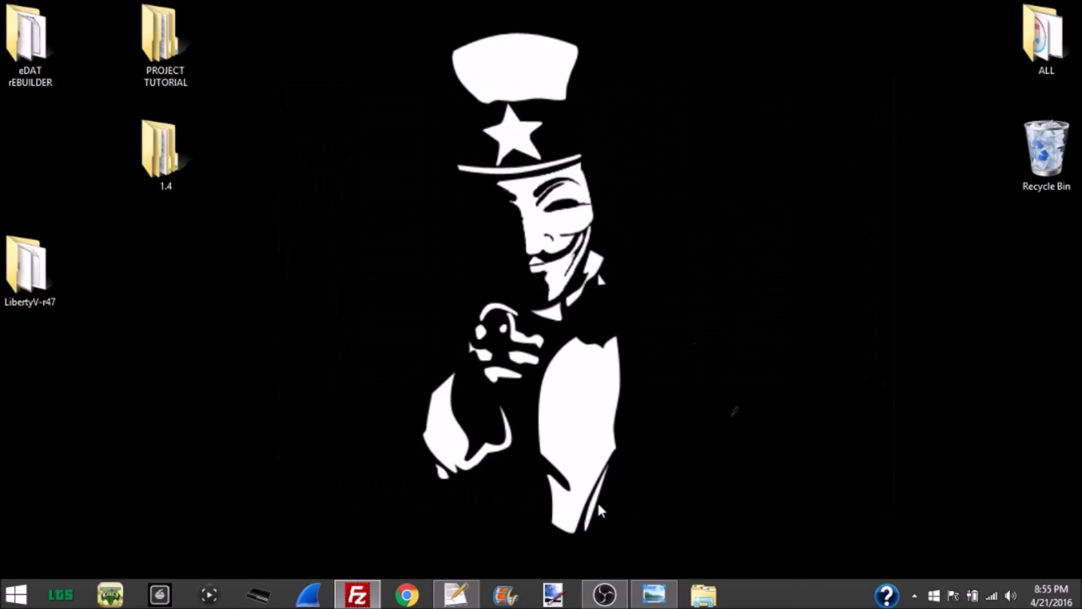
Switch to FileZilla and upload DLC.edat from the local PROJECT TUTORIAL\EDAT folder to the remote dlc_mpChristmas2 folder.
click(359, 595)
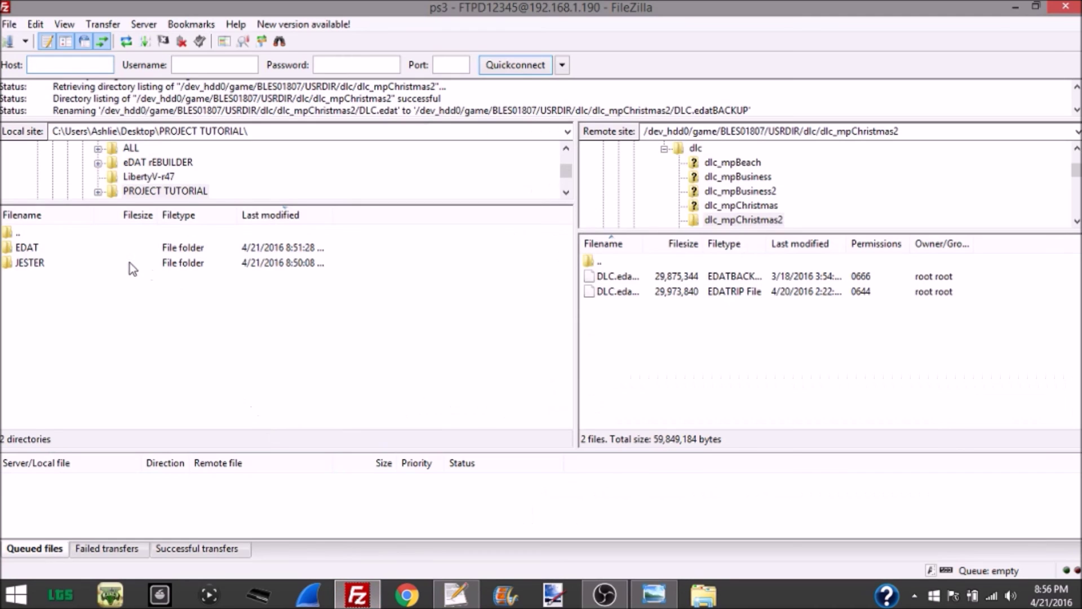
double_click(107, 253)
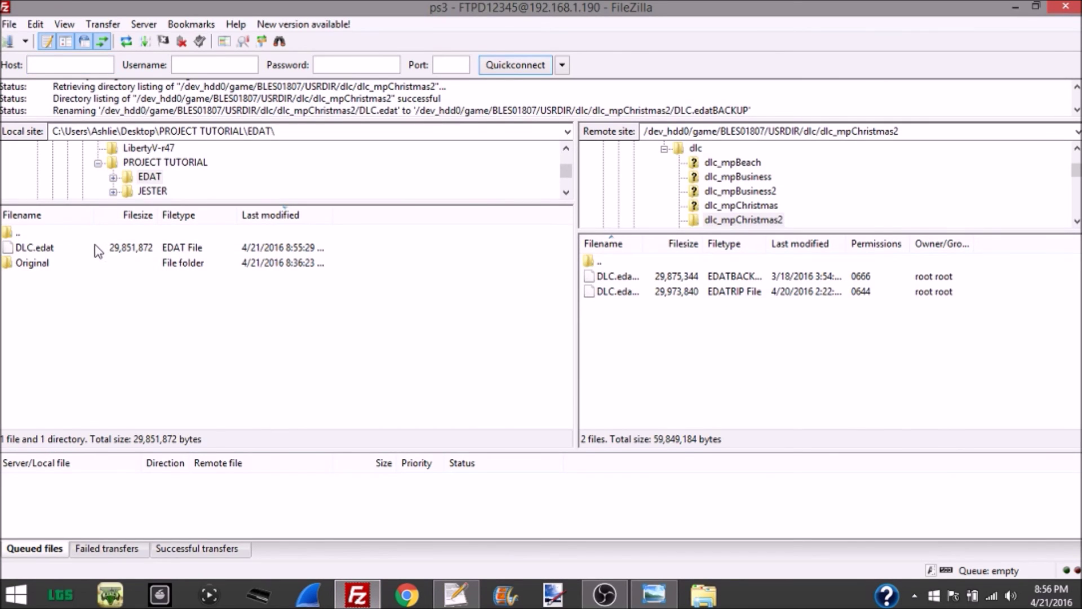
double_click(96, 249)
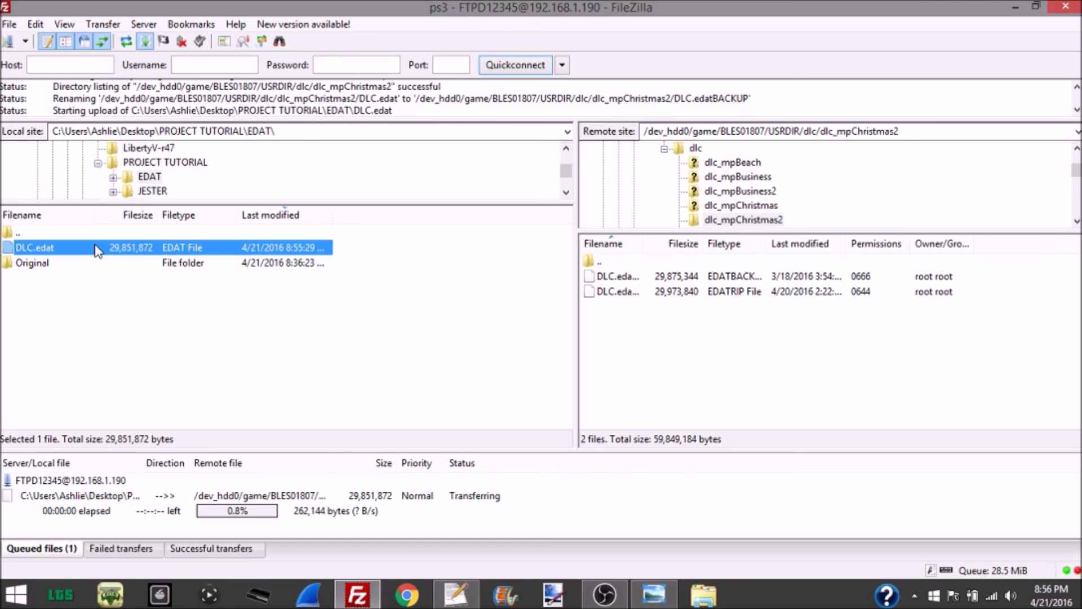